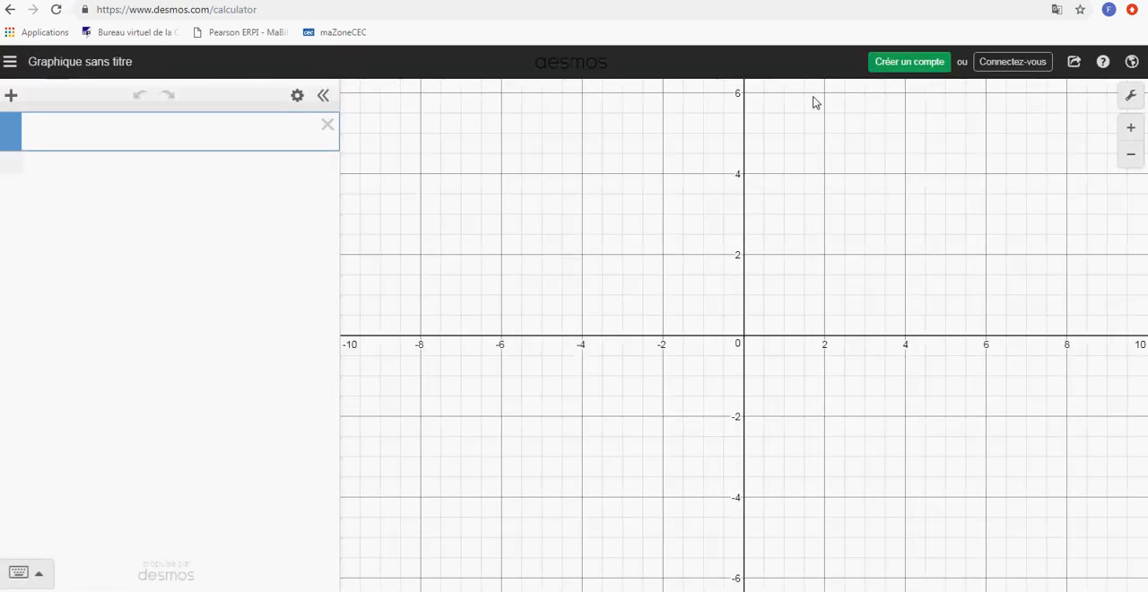
Review the email-based account creation form with its email, name and password fields, and close it without filling it in
click(915, 63)
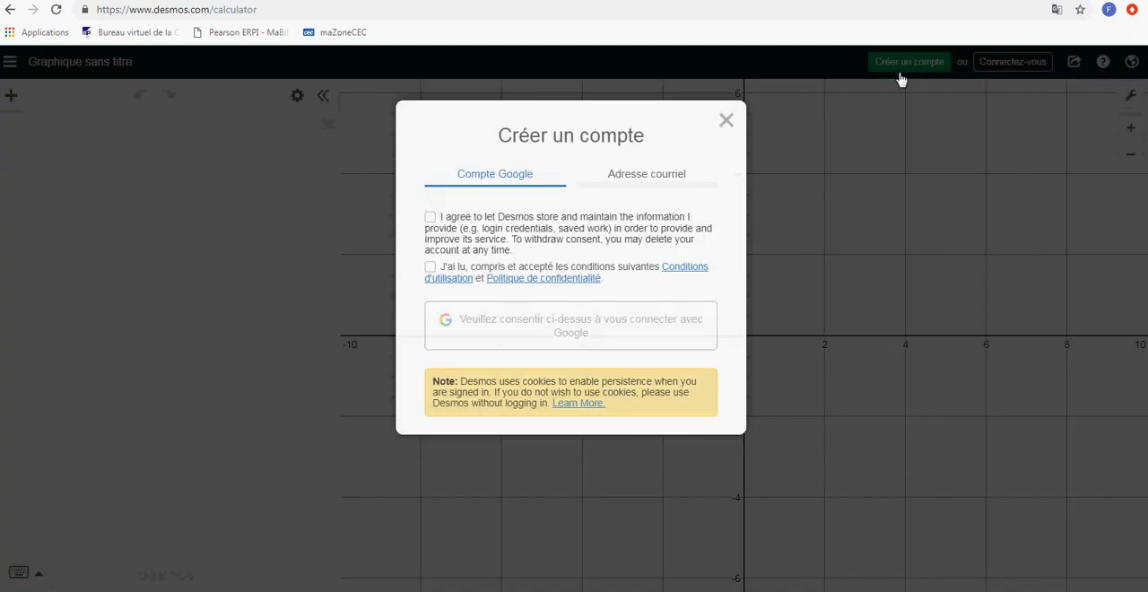
click(634, 176)
click(458, 228)
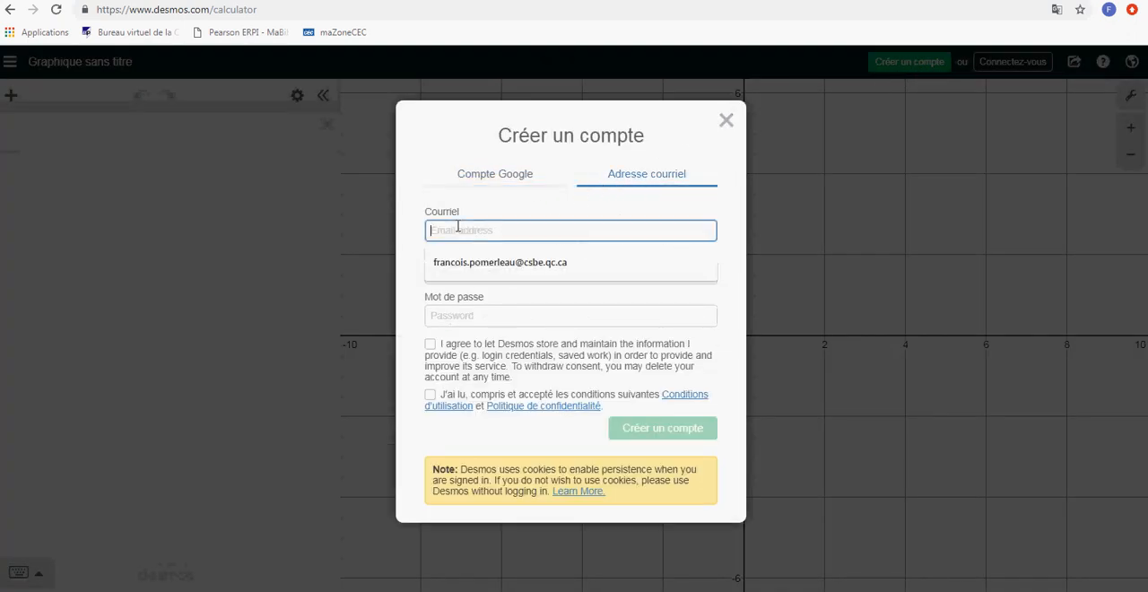
click(467, 312)
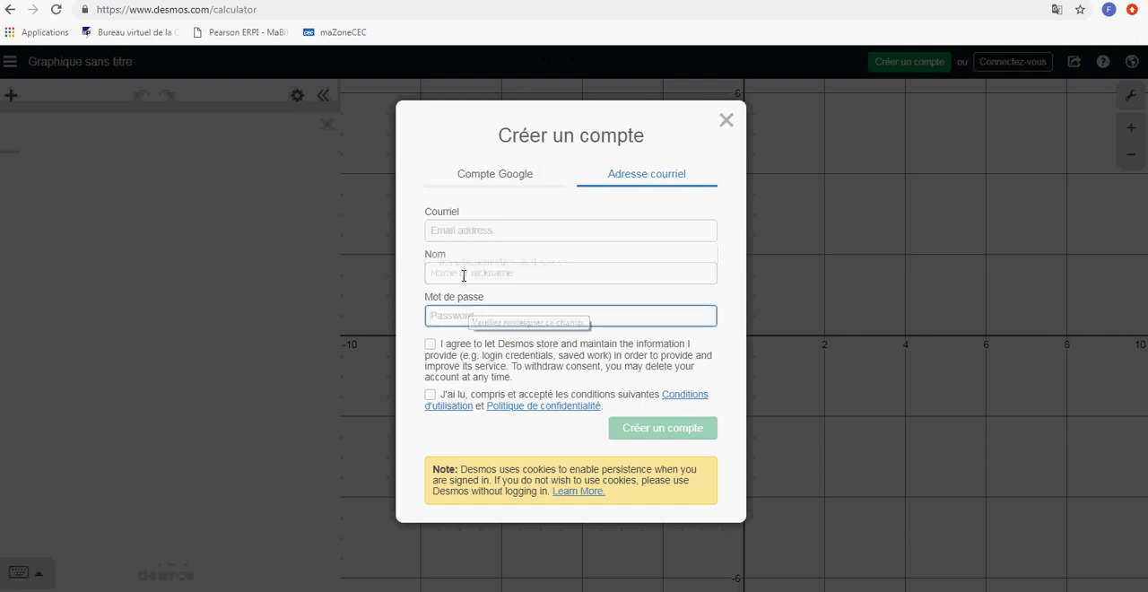
click(463, 272)
click(466, 316)
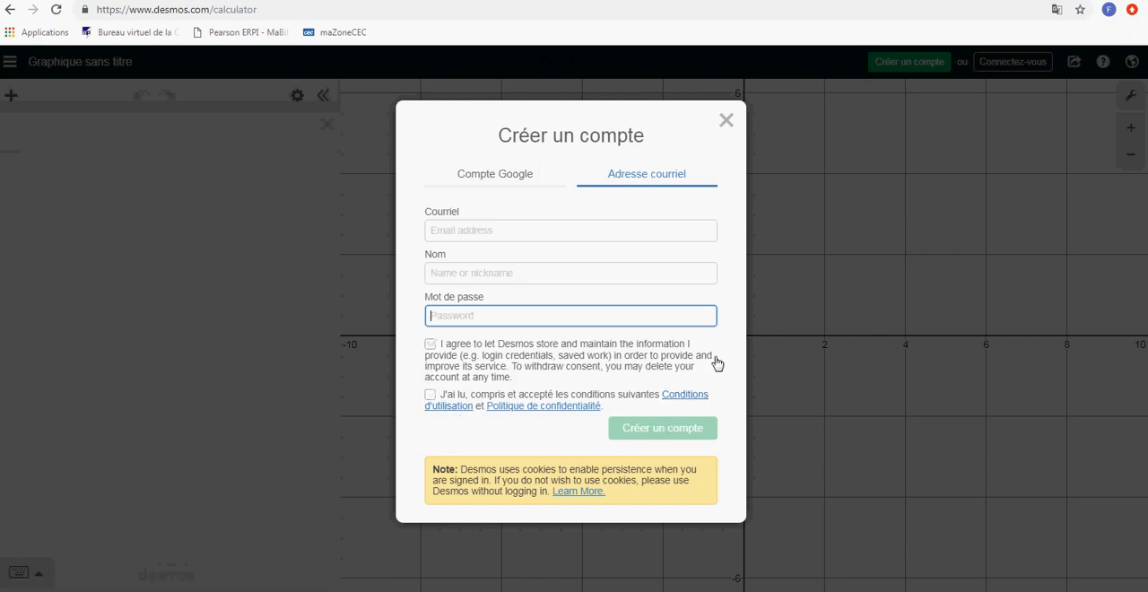
click(727, 120)
Sign in to the existing Desmos account with the account email and password
click(1012, 65)
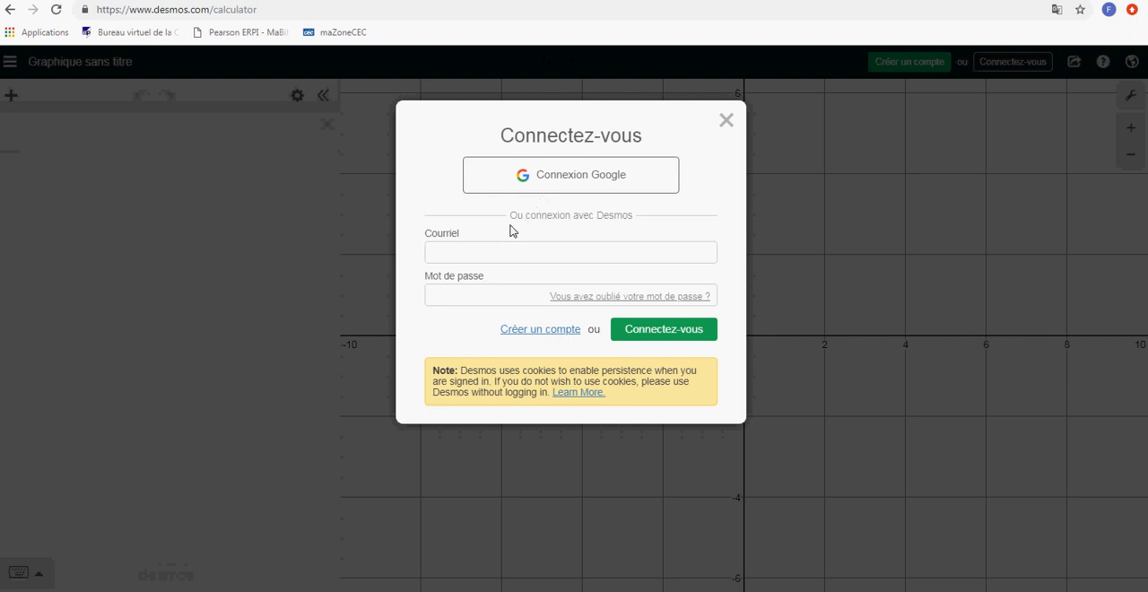
click(465, 255)
click(461, 284)
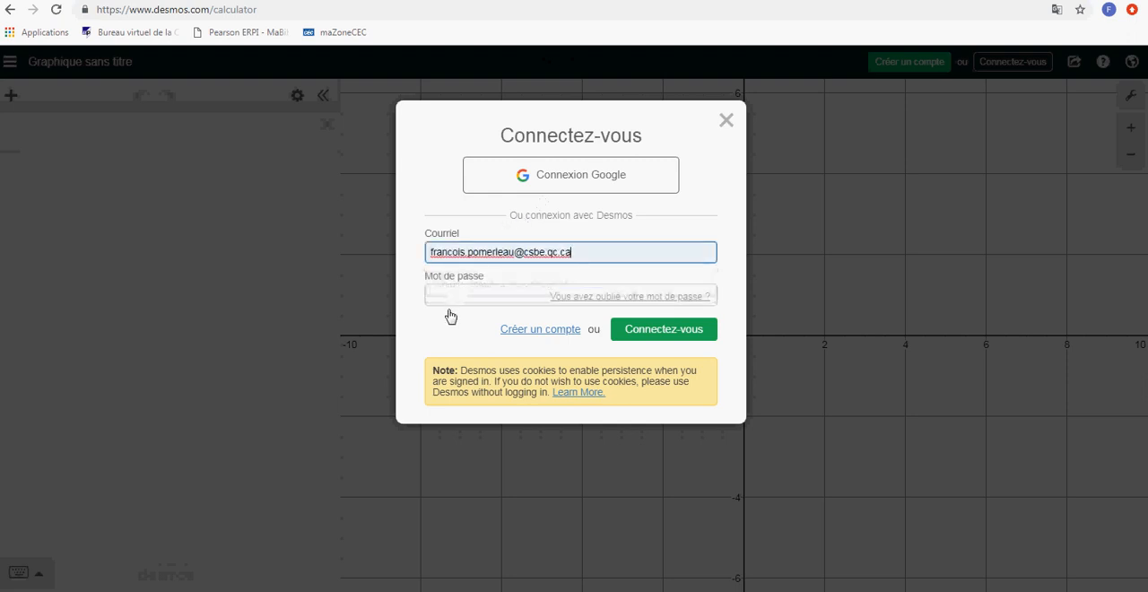
click(447, 297)
text(•)
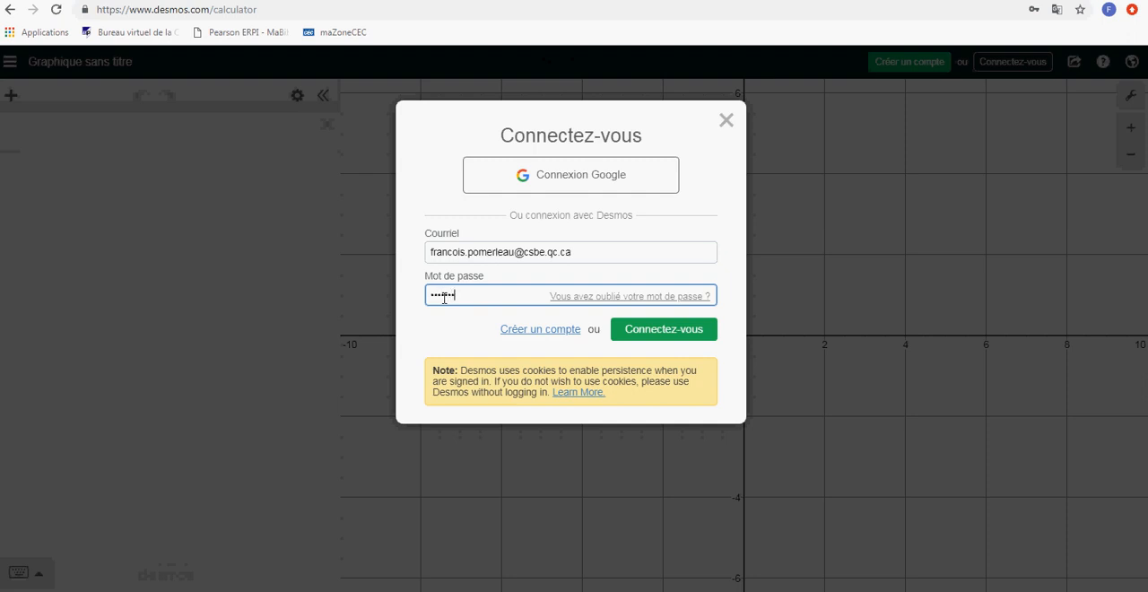
key(Return)
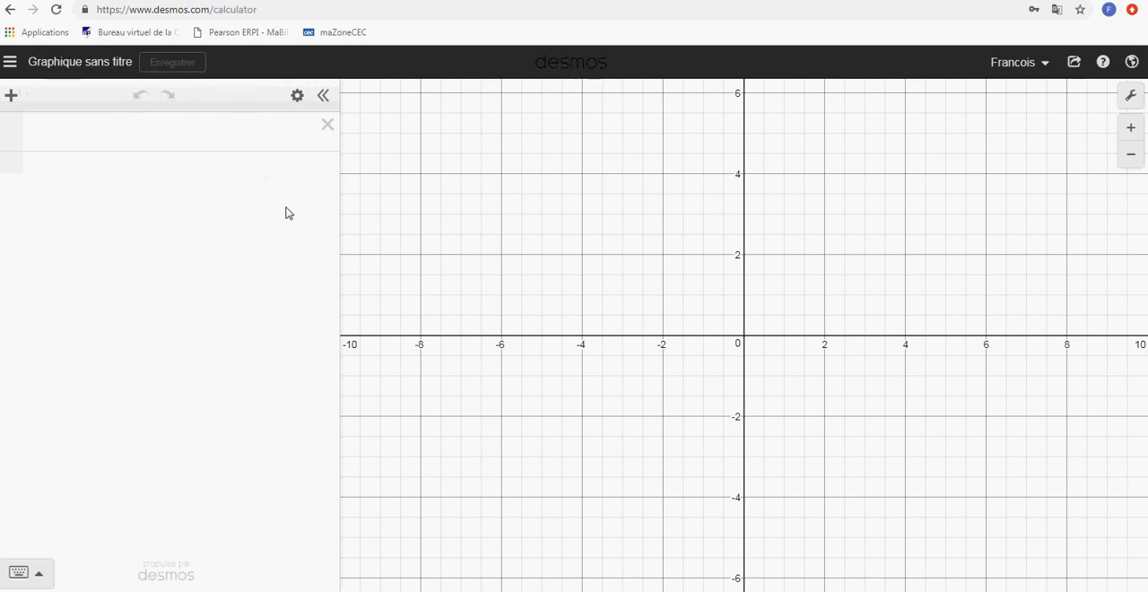
Graph the line y = 2x + 4 in the first expression
click(129, 135)
text(y )
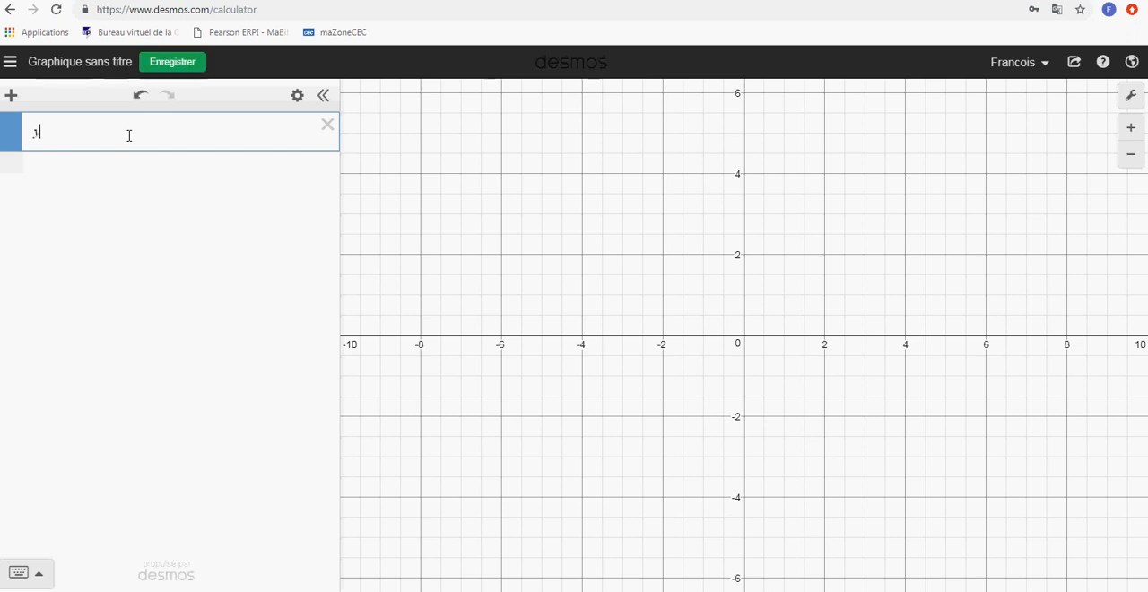
text(= 2x + 4)
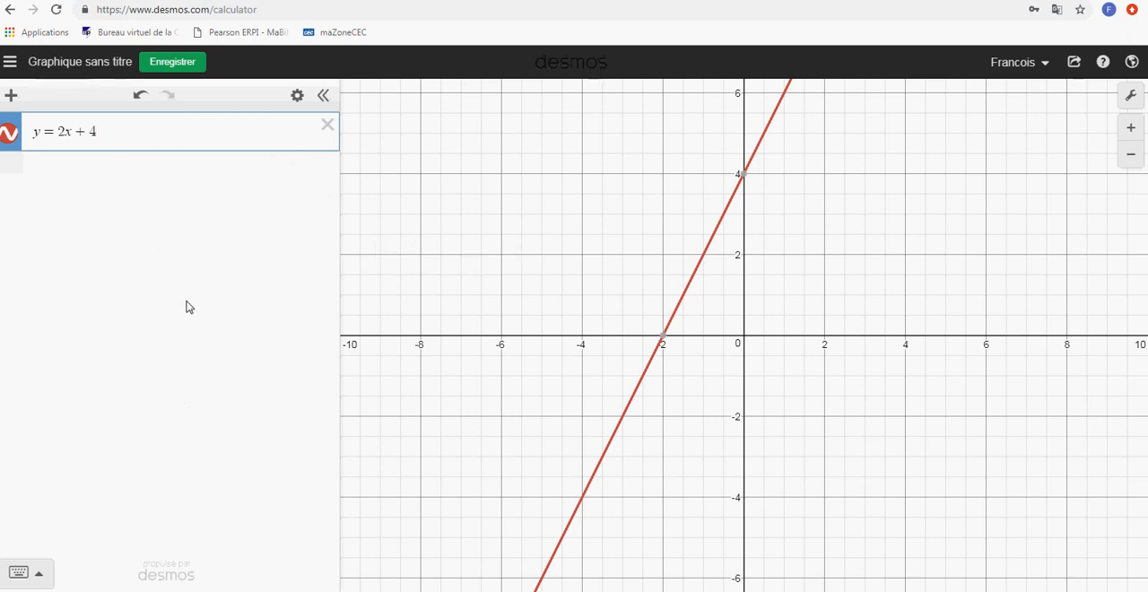
Save the graph and store a duplicate of it under the title "essai 2"
click(159, 65)
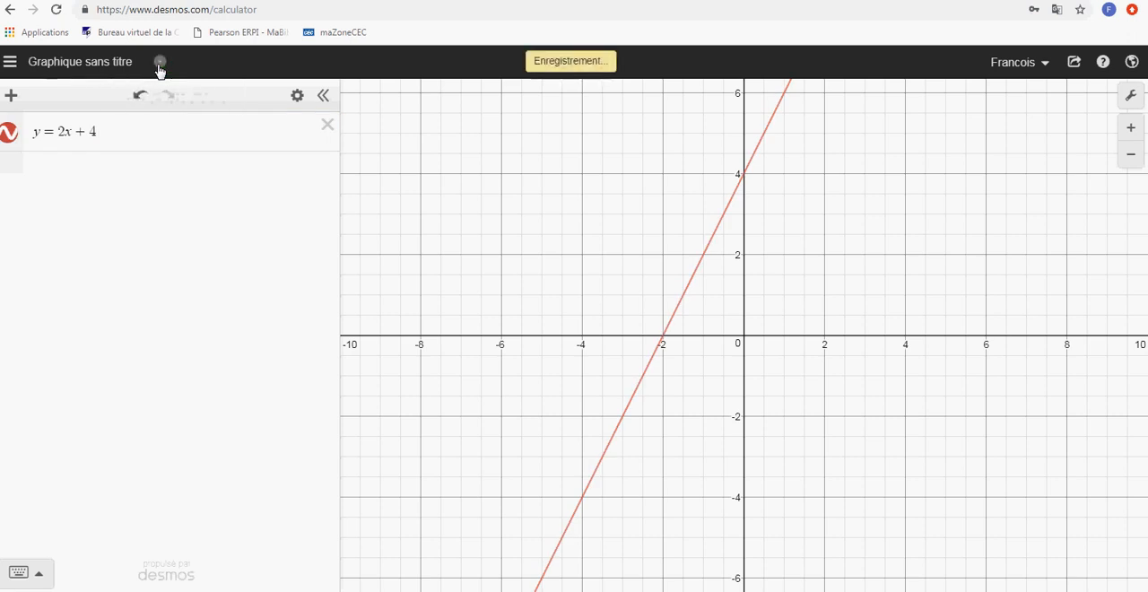
click(106, 65)
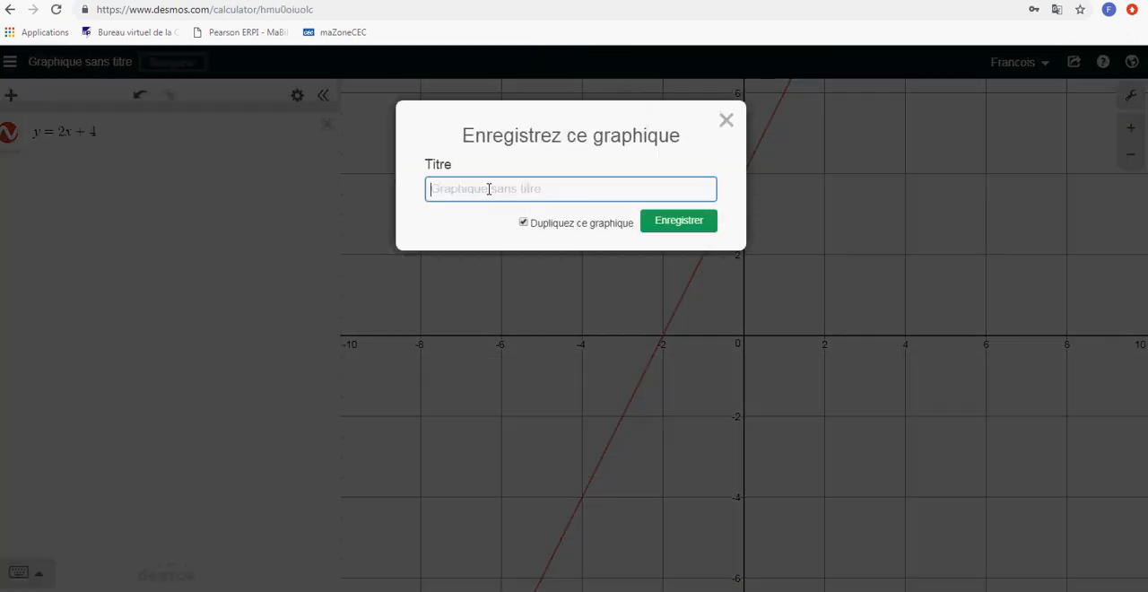
text(essai 2)
click(679, 223)
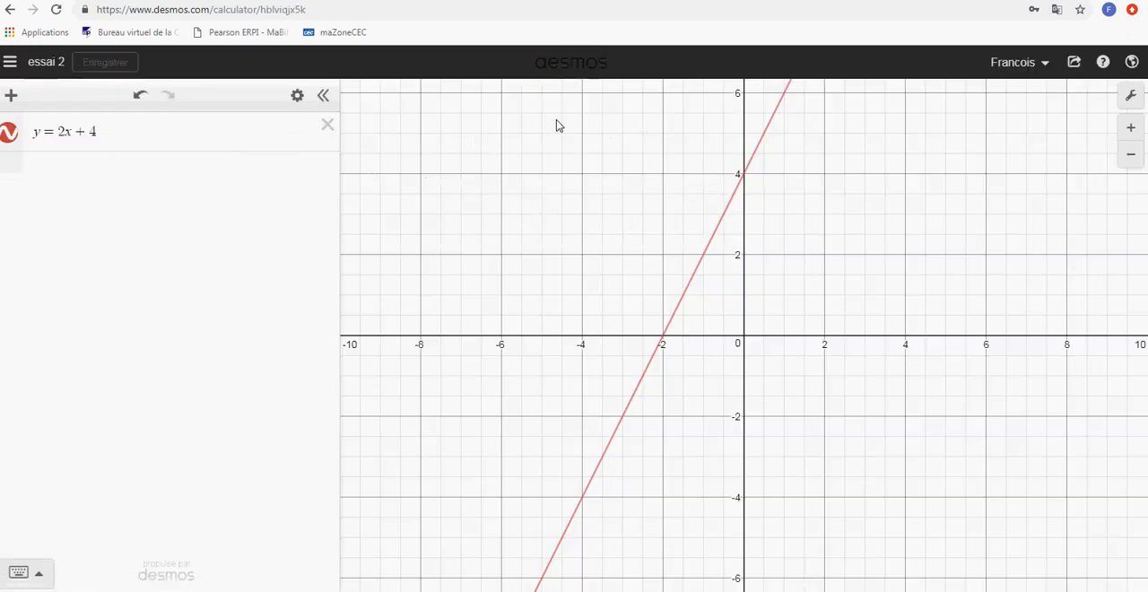
Look through the saved graphs down to the examples and open the example "Lines: Point Slope Form"
click(10, 63)
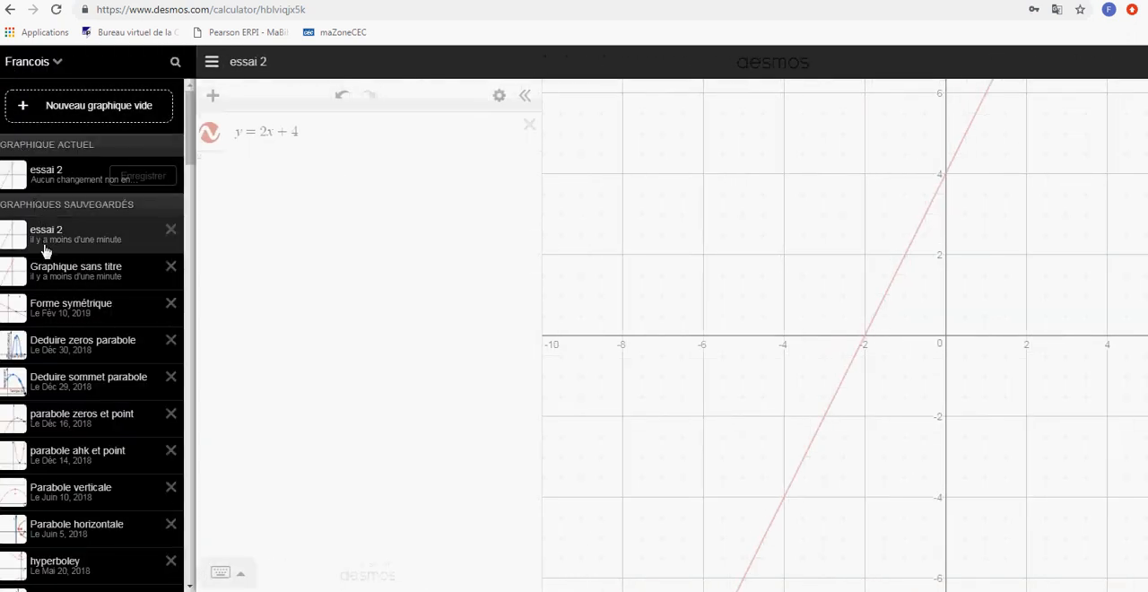
scroll(49, 368, down, 1)
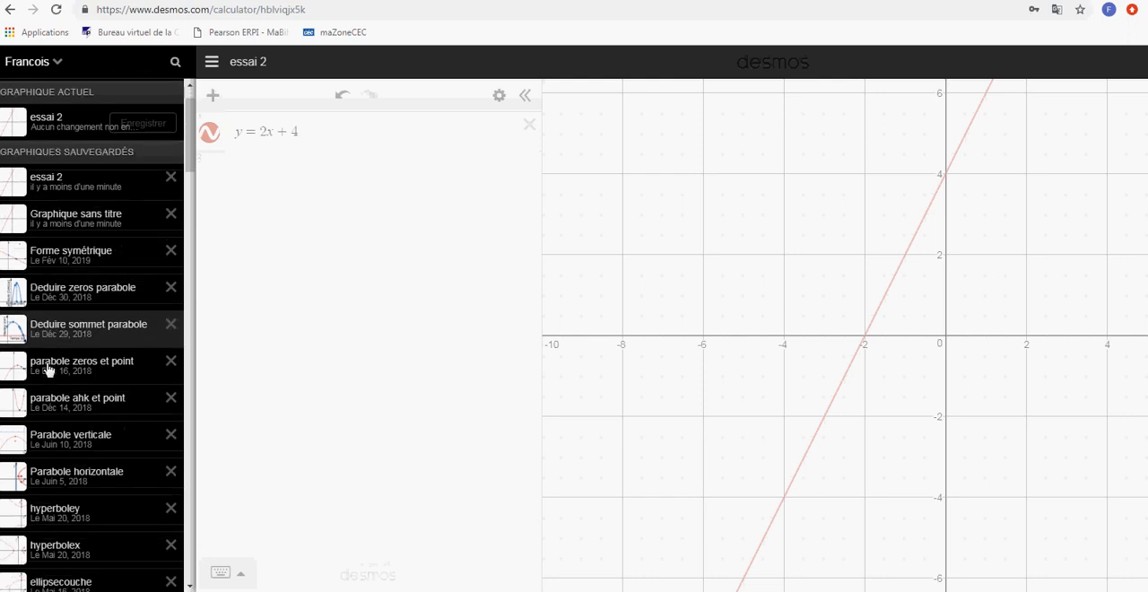
scroll(50, 368, down, 3)
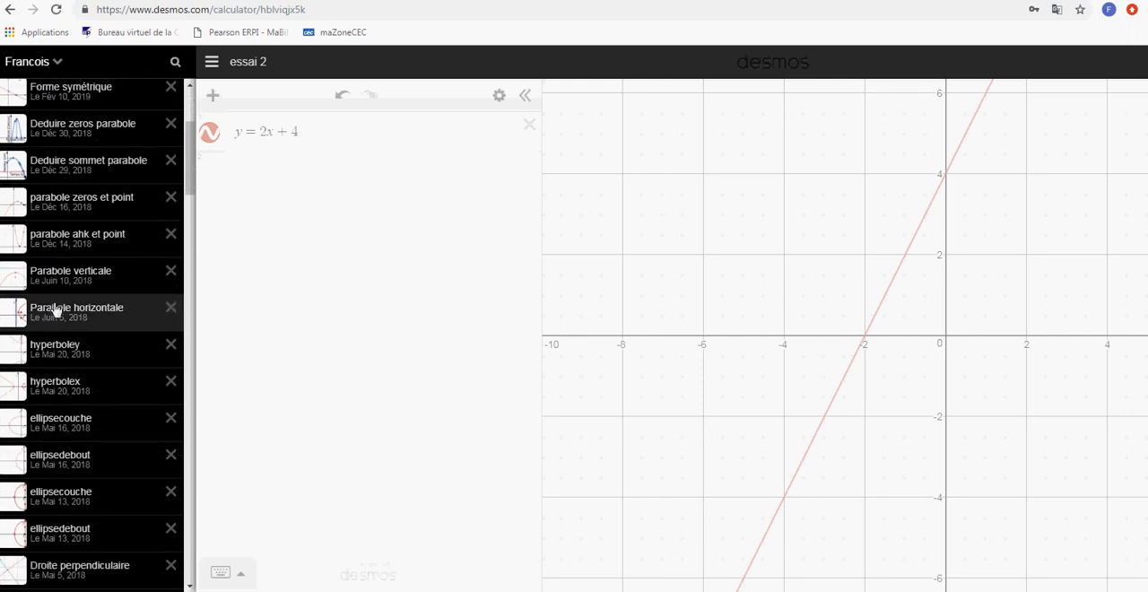
scroll(55, 309, down, 13)
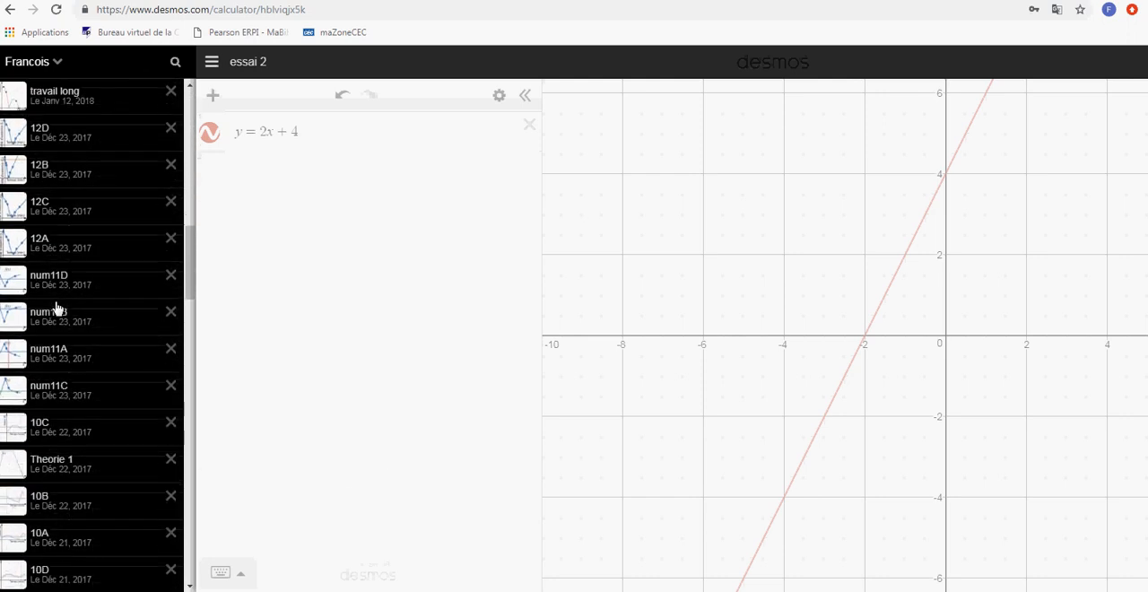
scroll(56, 310, down, 15)
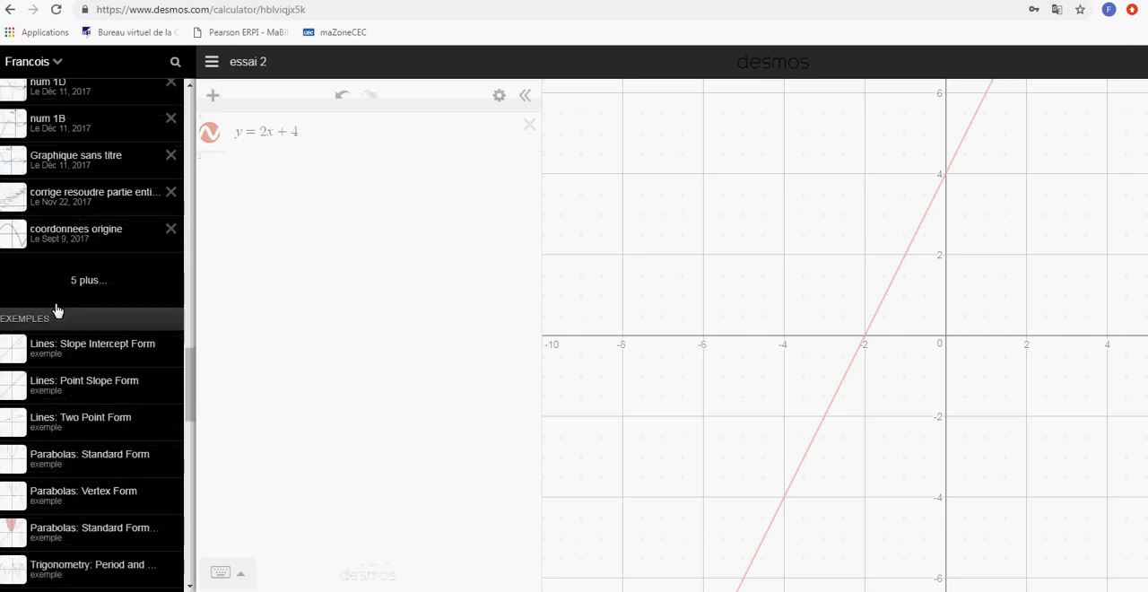
scroll(56, 309, down, 1)
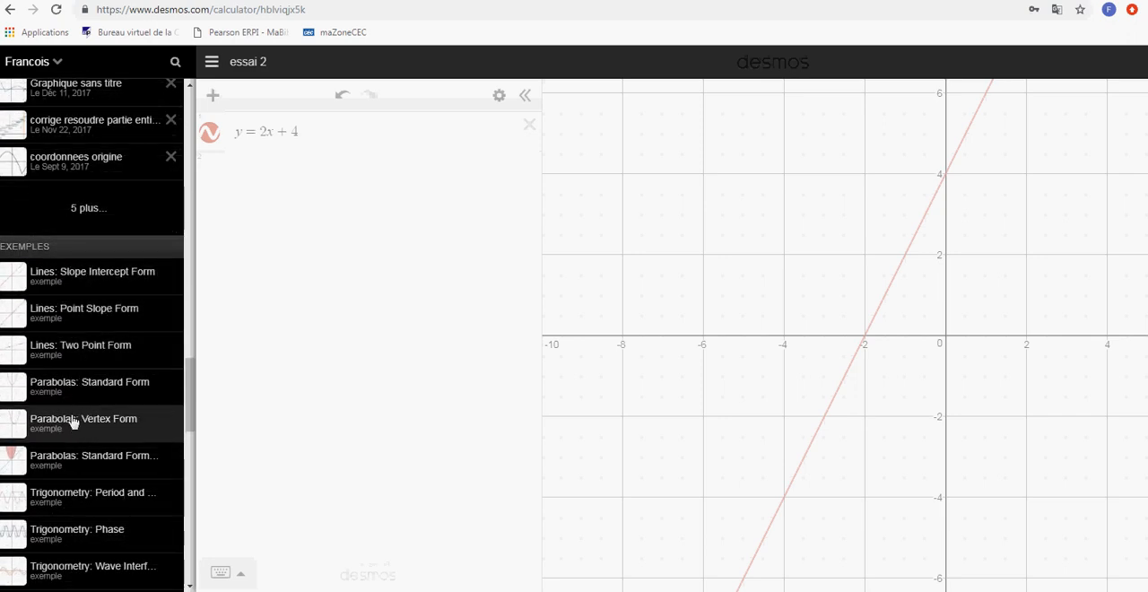
click(60, 316)
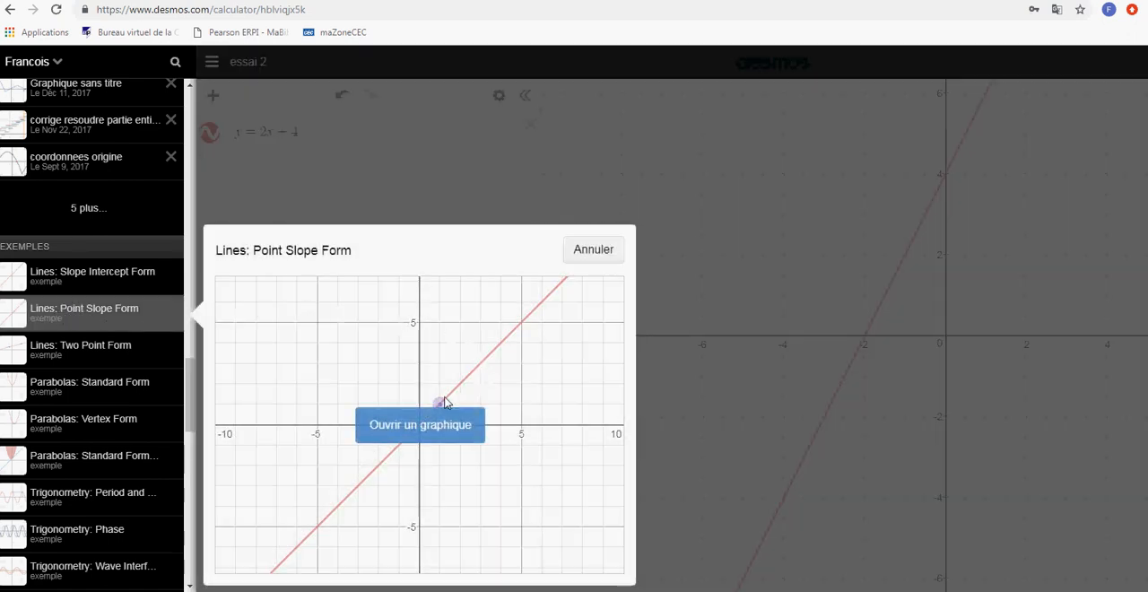
click(403, 435)
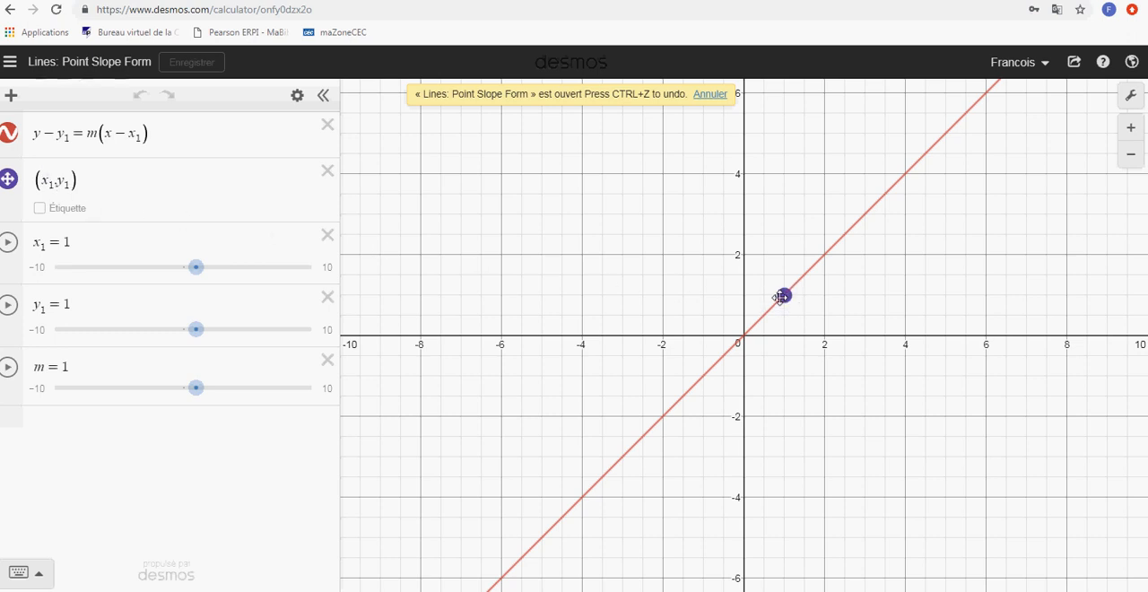
Set the slope m to 2 and move the line's point to about (1.07, 3.2)
drag(781, 297, 777, 208)
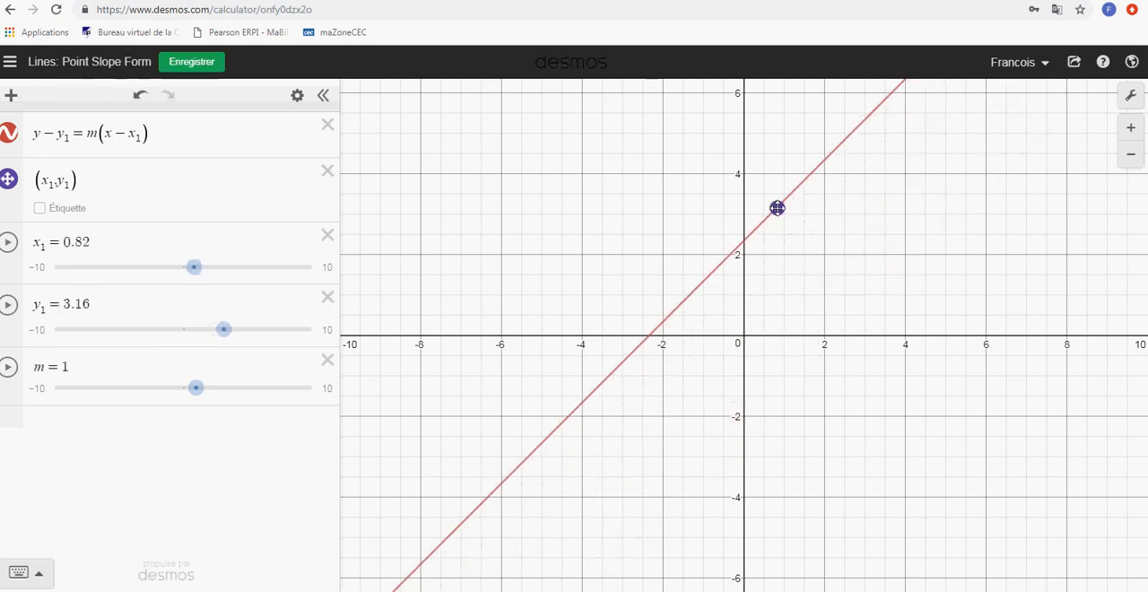
click(88, 364)
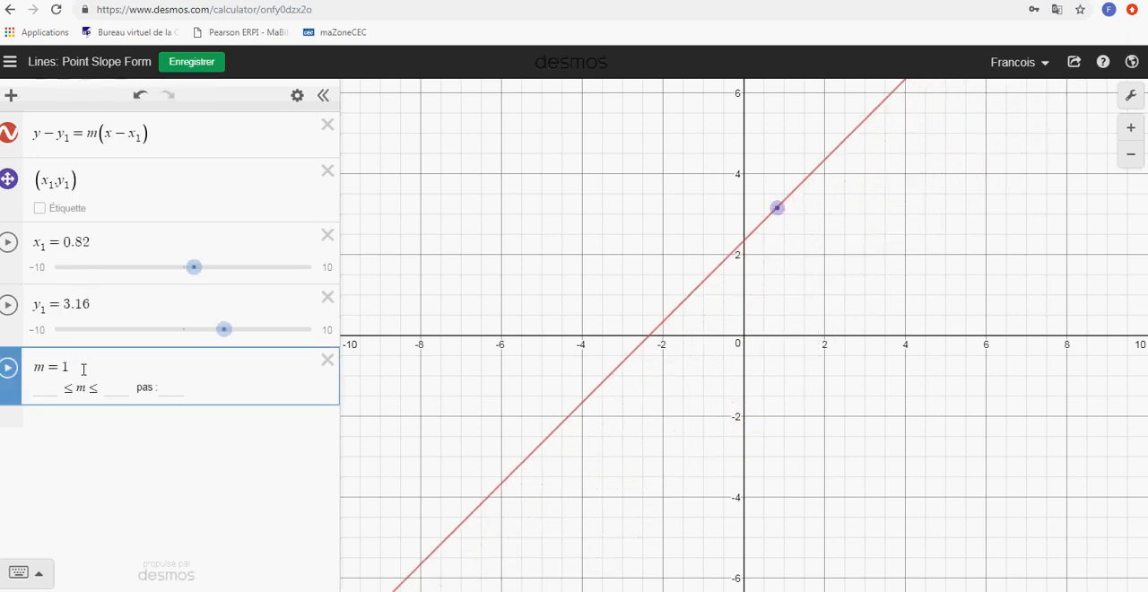
key(BackSpace)
text(2)
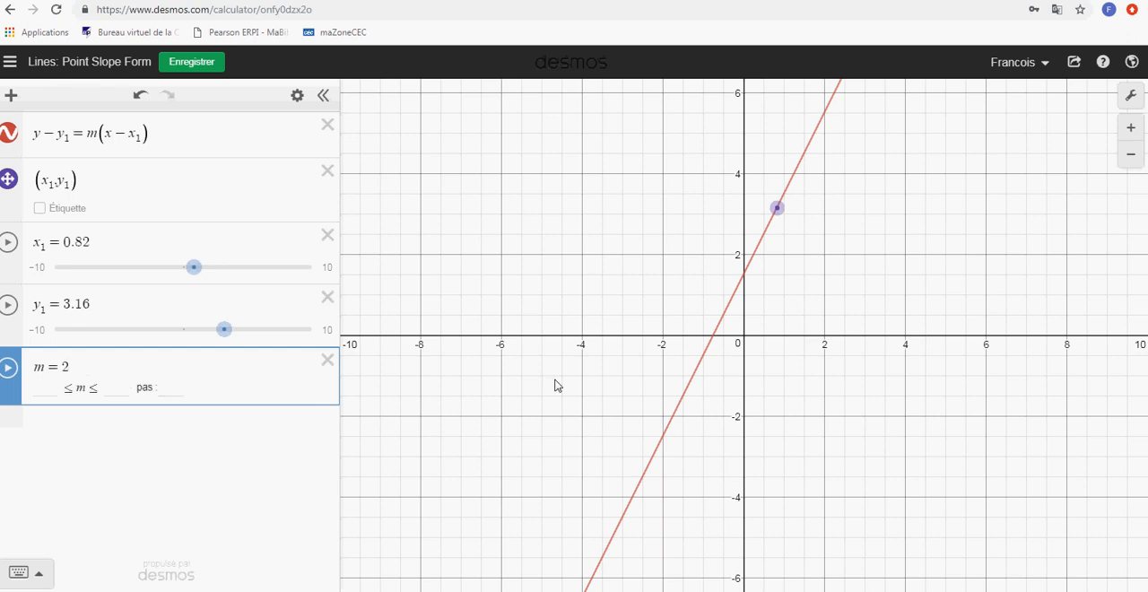
mouse_move(777, 208)
mouse_down()
mouse_move(836, 166)
mouse_move(866, 216)
mouse_move(850, 173)
mouse_move(792, 213)
mouse_move(798, 225)
mouse_move(785, 207)
mouse_up()
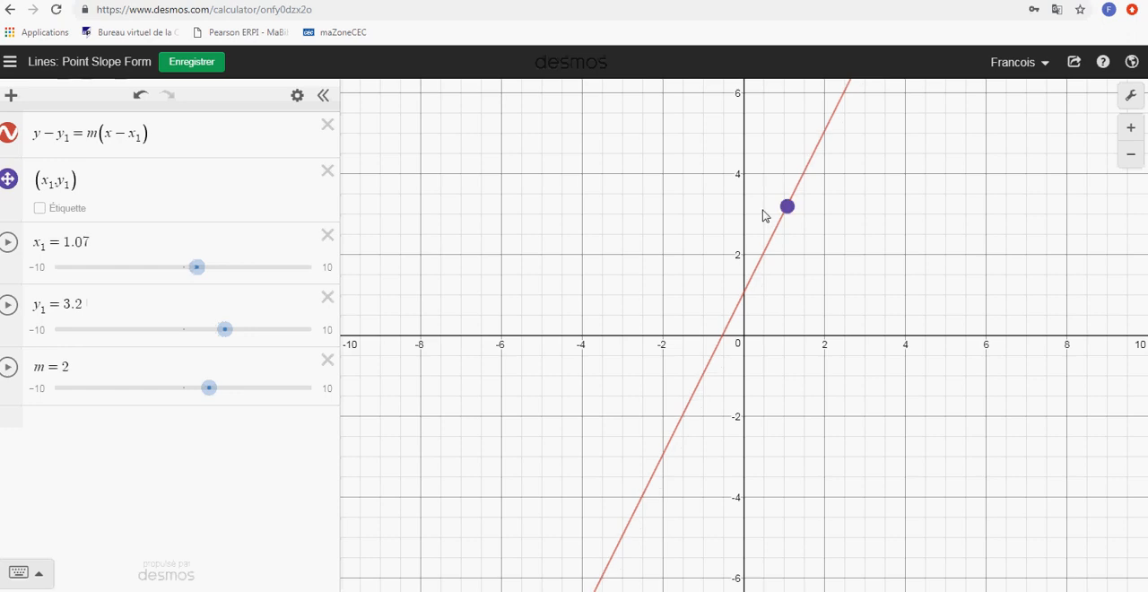
Look through the list of saved graphs and start a new blank graph
click(9, 62)
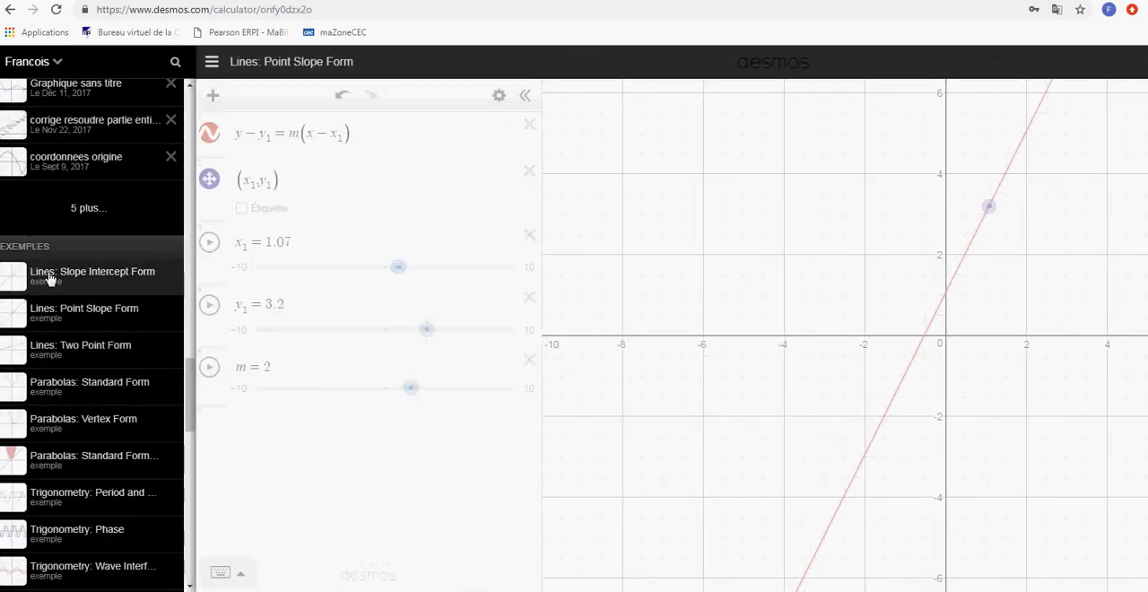
scroll(56, 222, up, 3)
scroll(88, 118, up, 3)
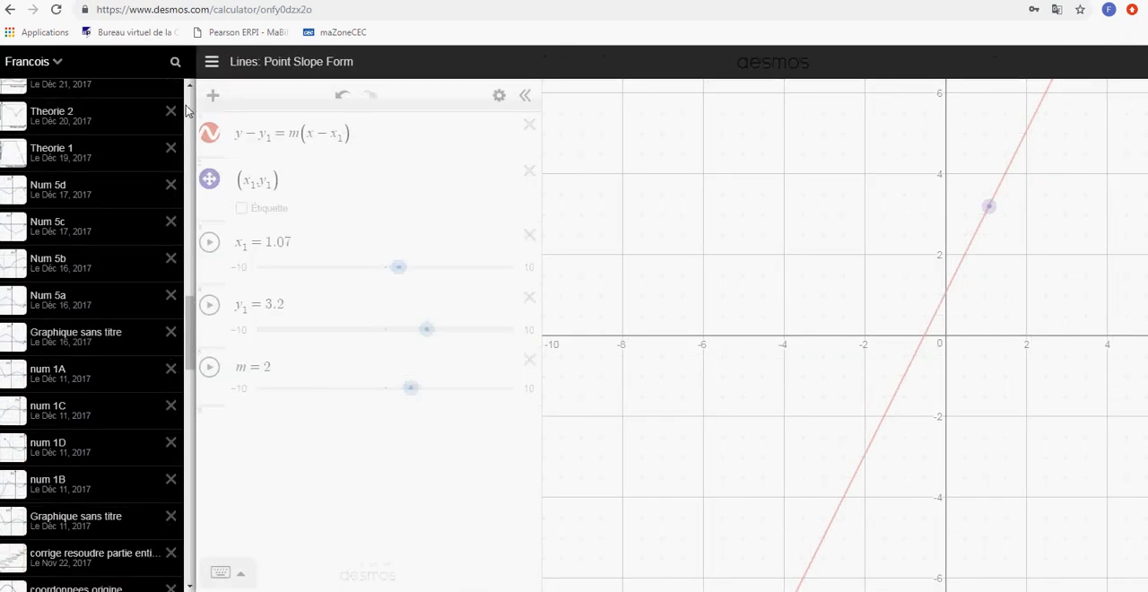
scroll(97, 224, down, 3)
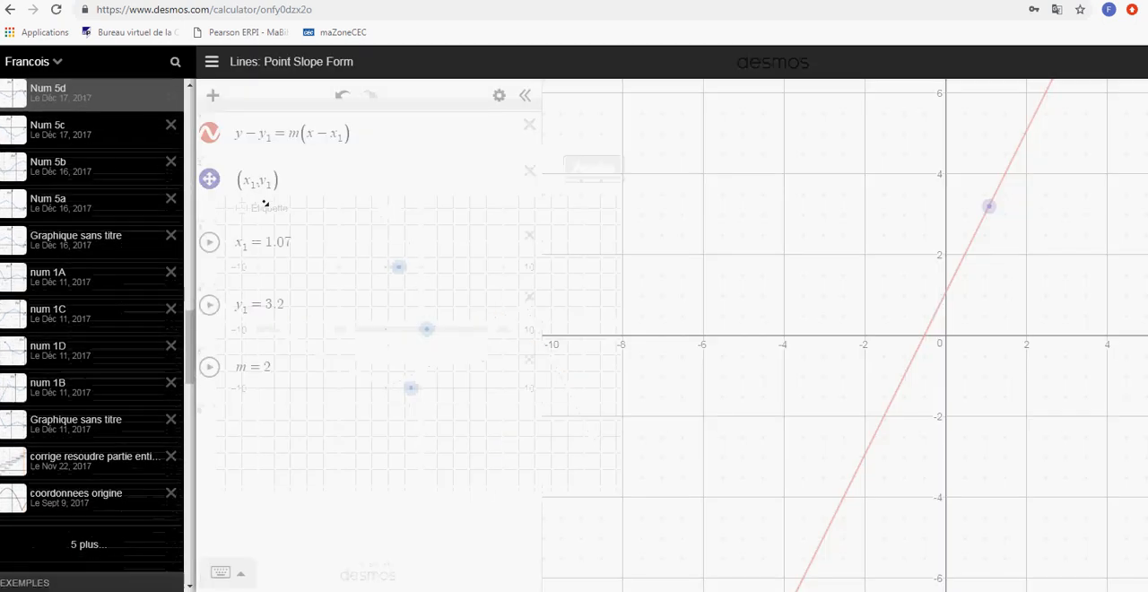
scroll(97, 229, down, 3)
scroll(101, 226, up, 10)
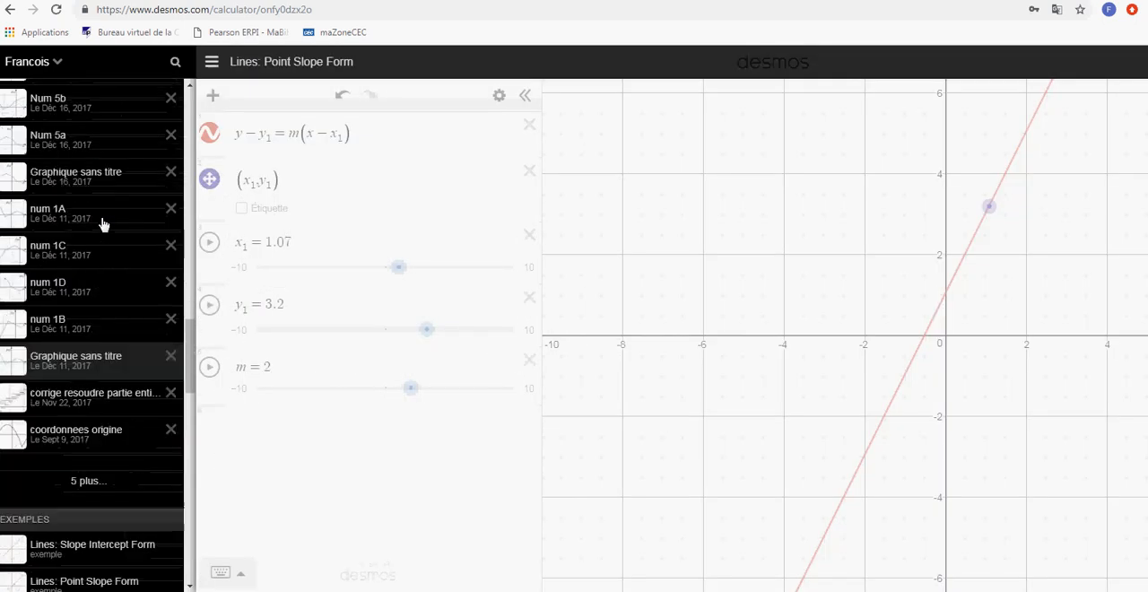
scroll(104, 224, up, 10)
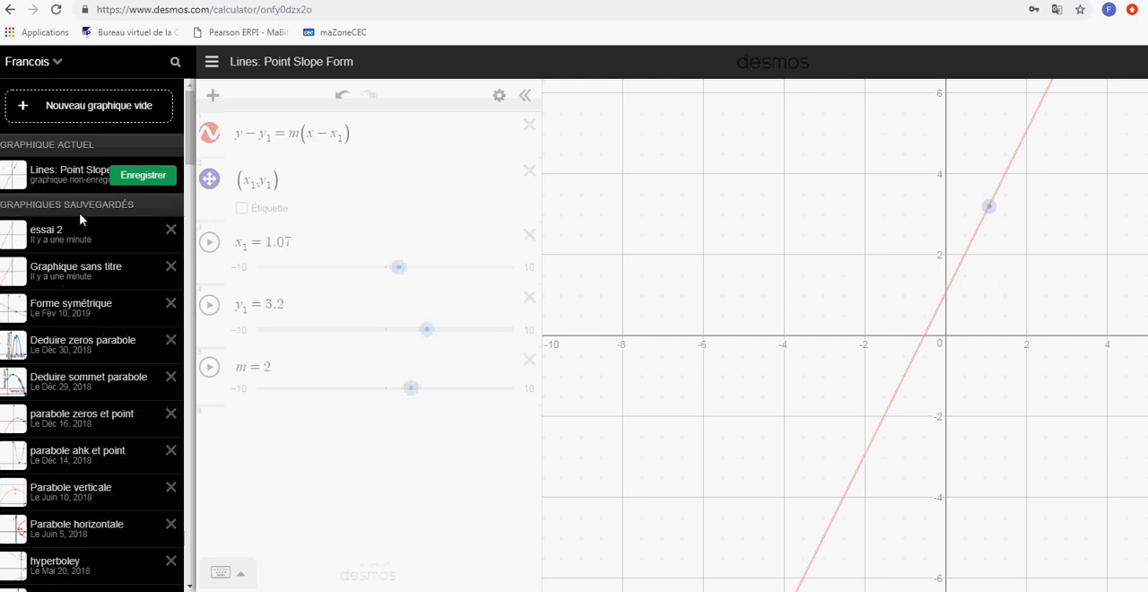
click(139, 176)
click(64, 226)
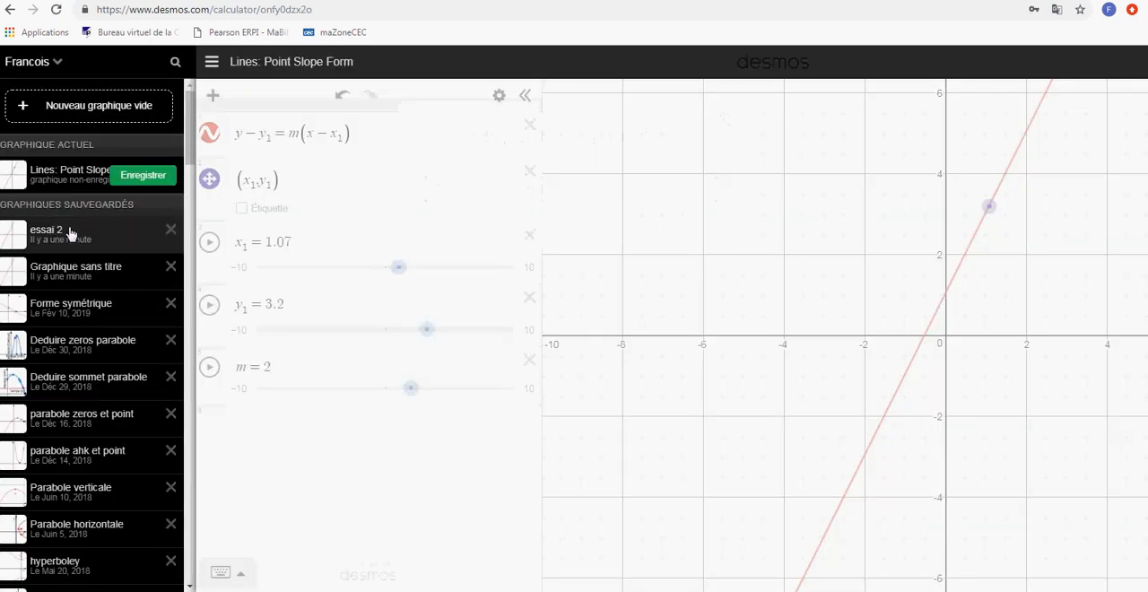
click(53, 109)
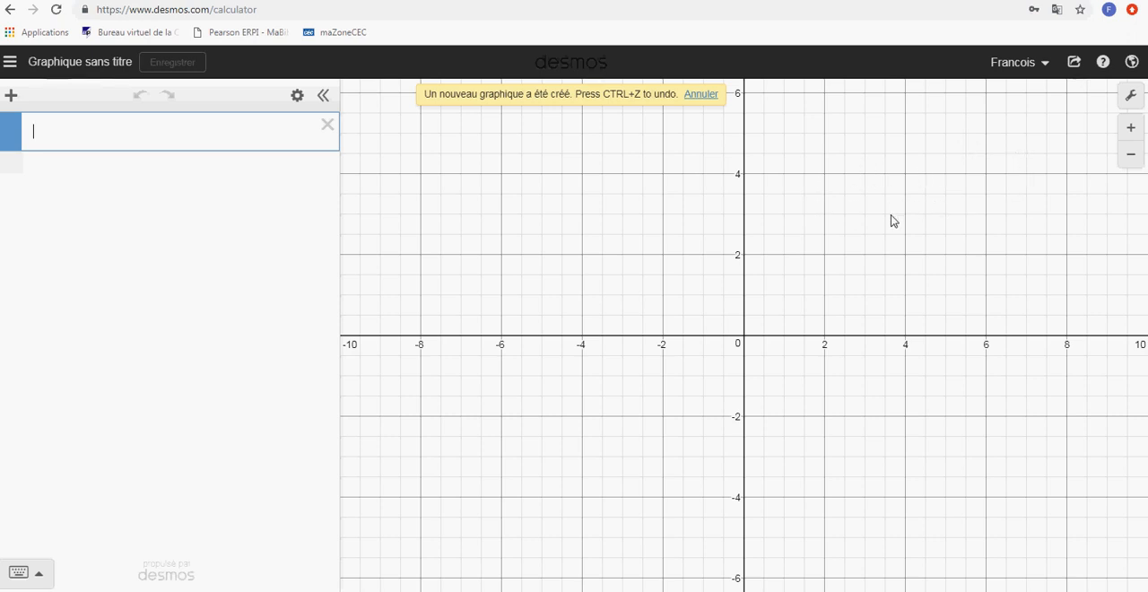
Open the graph settings and try Mode projecteur, switching it on and back off
click(1132, 99)
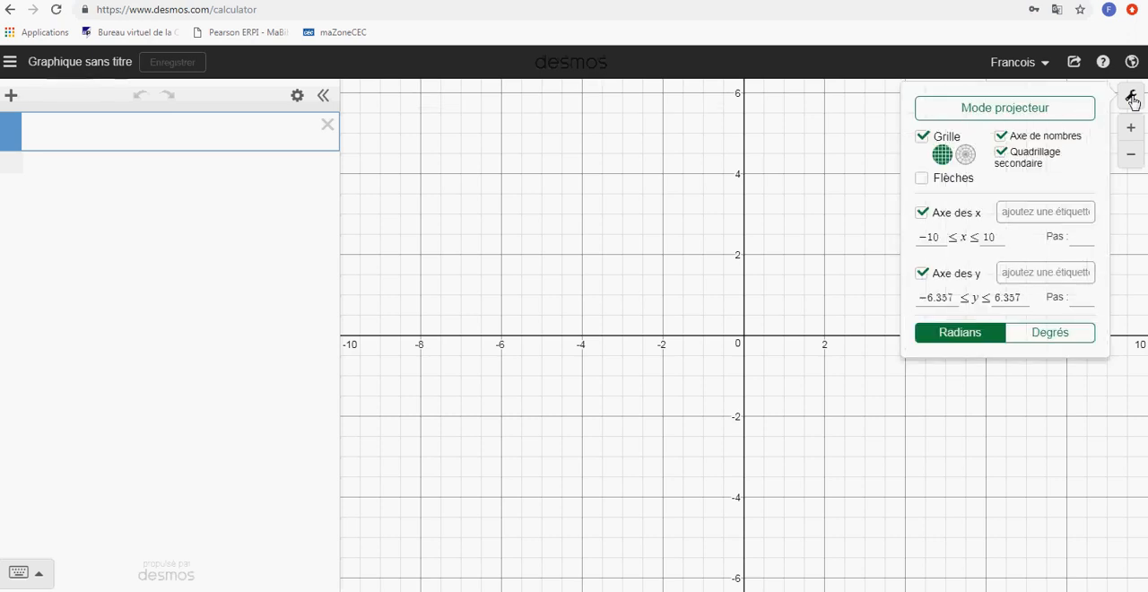
click(1021, 111)
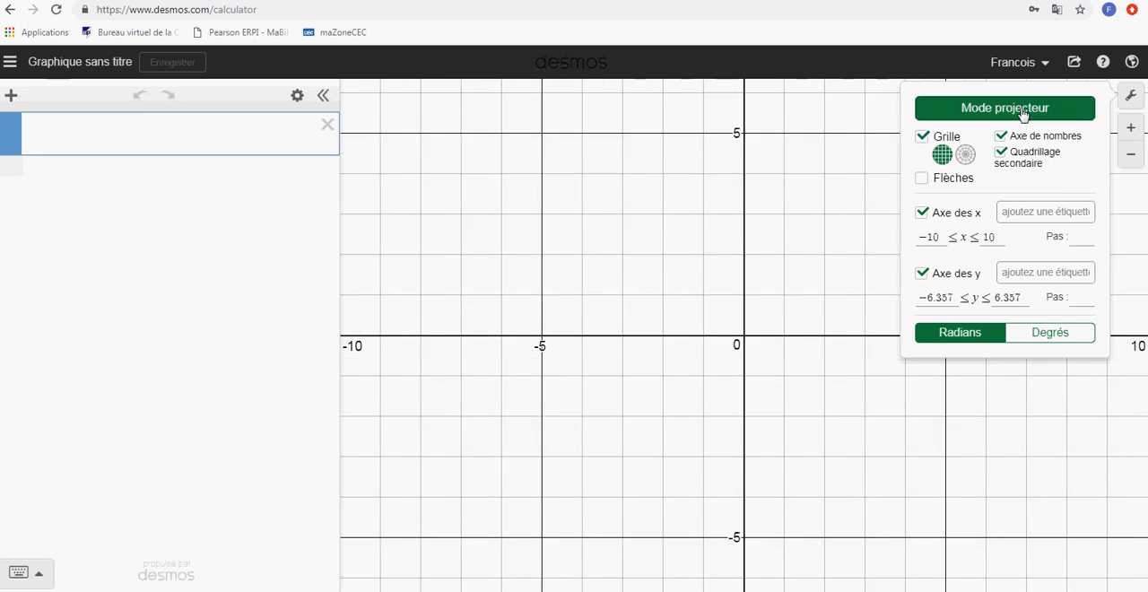
click(1021, 112)
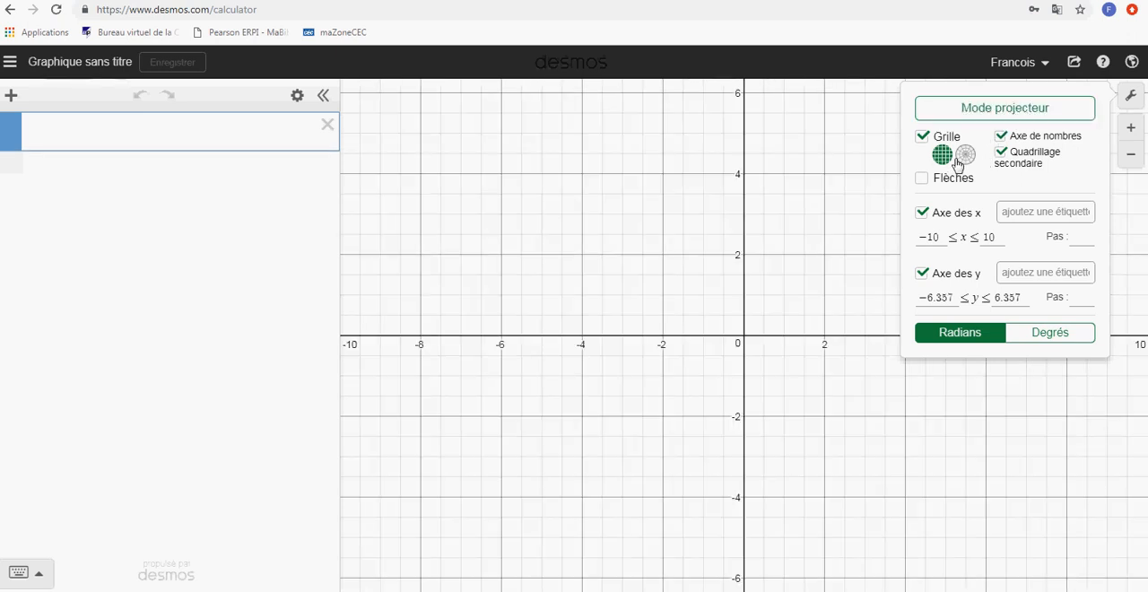
Hide and restore the grid, then turn on axis arrows with the style that shows them on the positive ends only
click(923, 140)
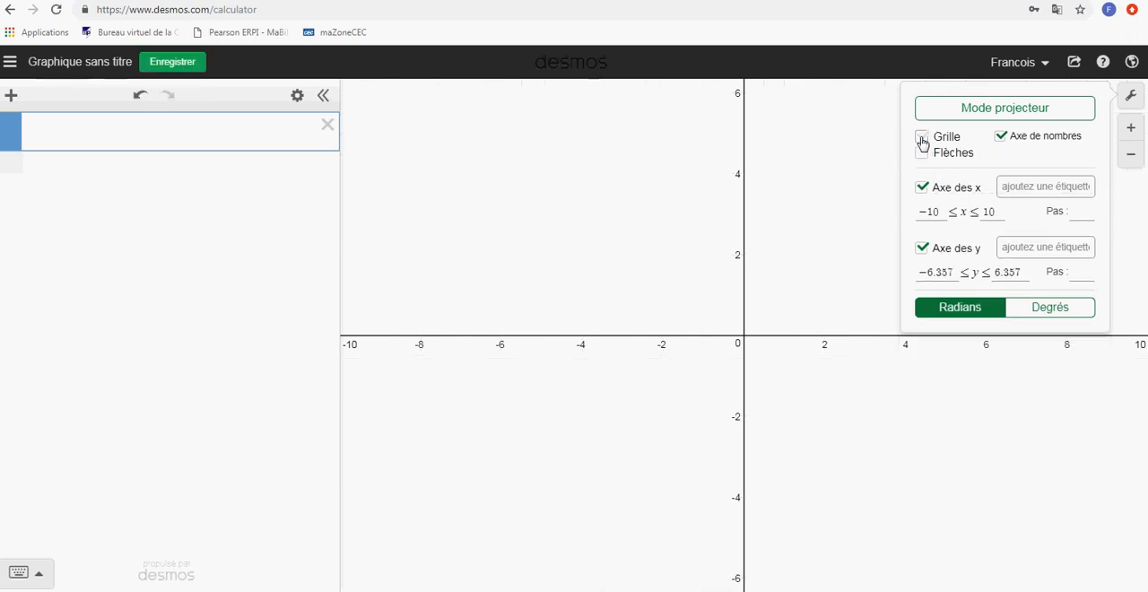
click(923, 139)
click(924, 179)
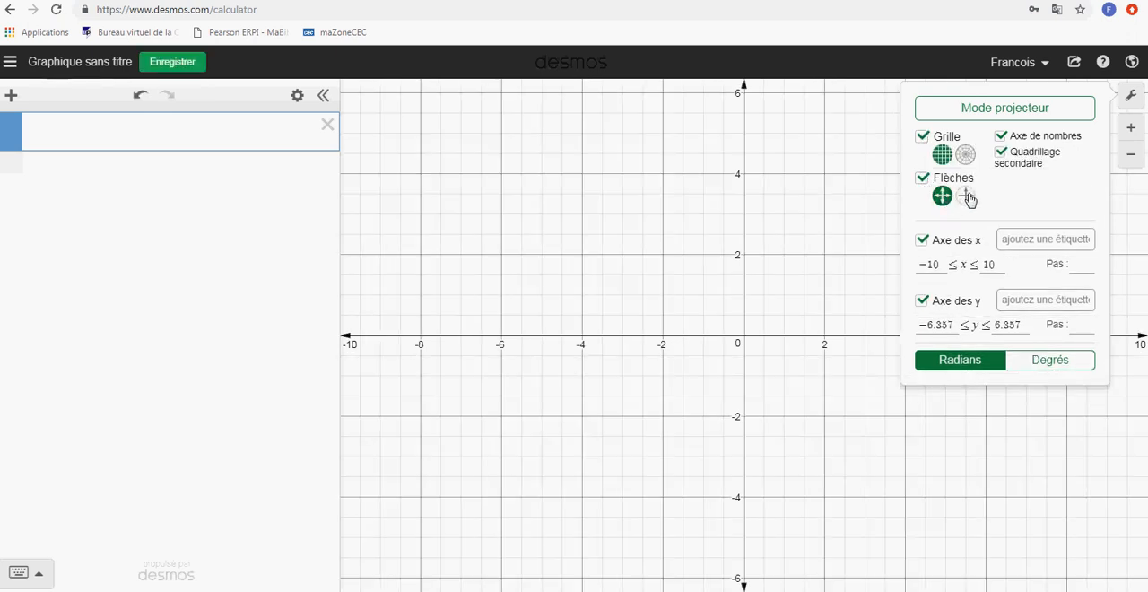
click(967, 197)
Label the x-axis "Temps(s)" and the y-axis "Hauteur (m)"
click(1021, 238)
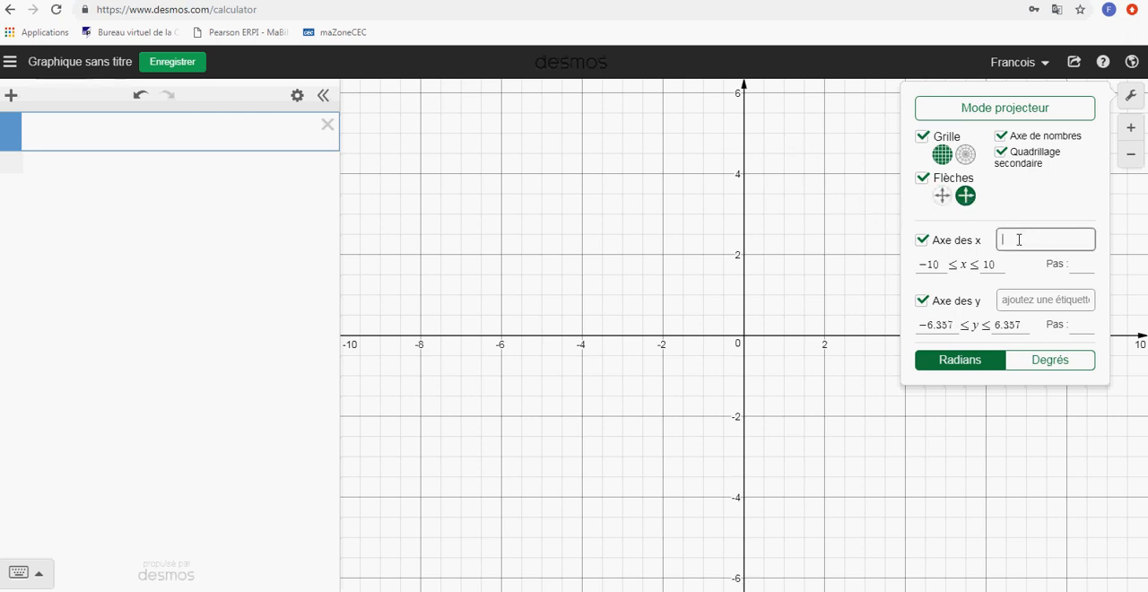
text(Tre)
text(mps)
text((s))
click(1007, 294)
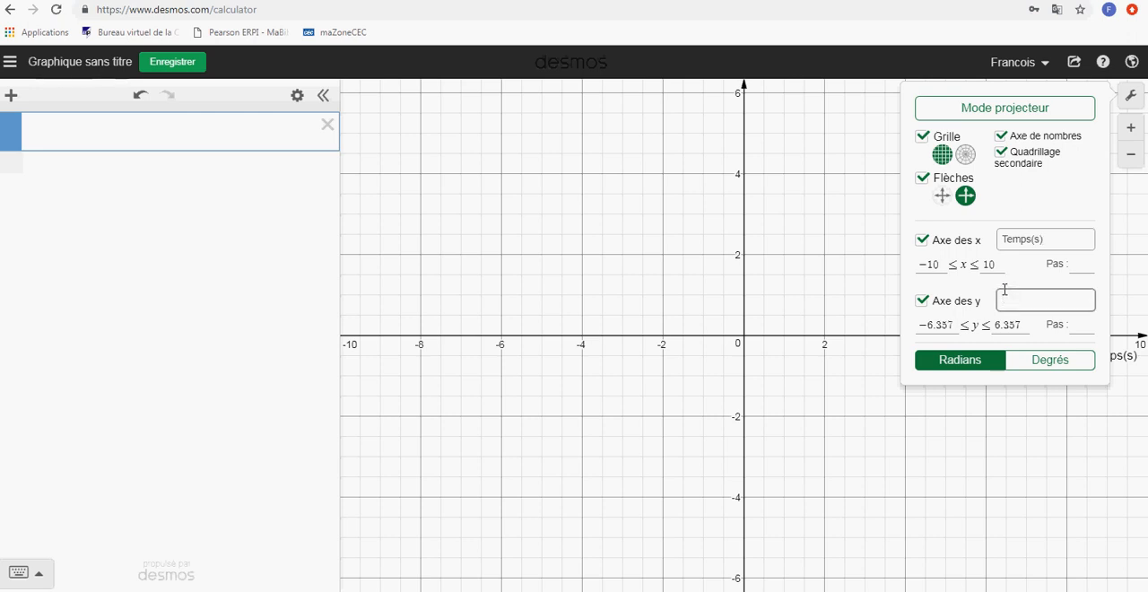
text(Hauteur (m))
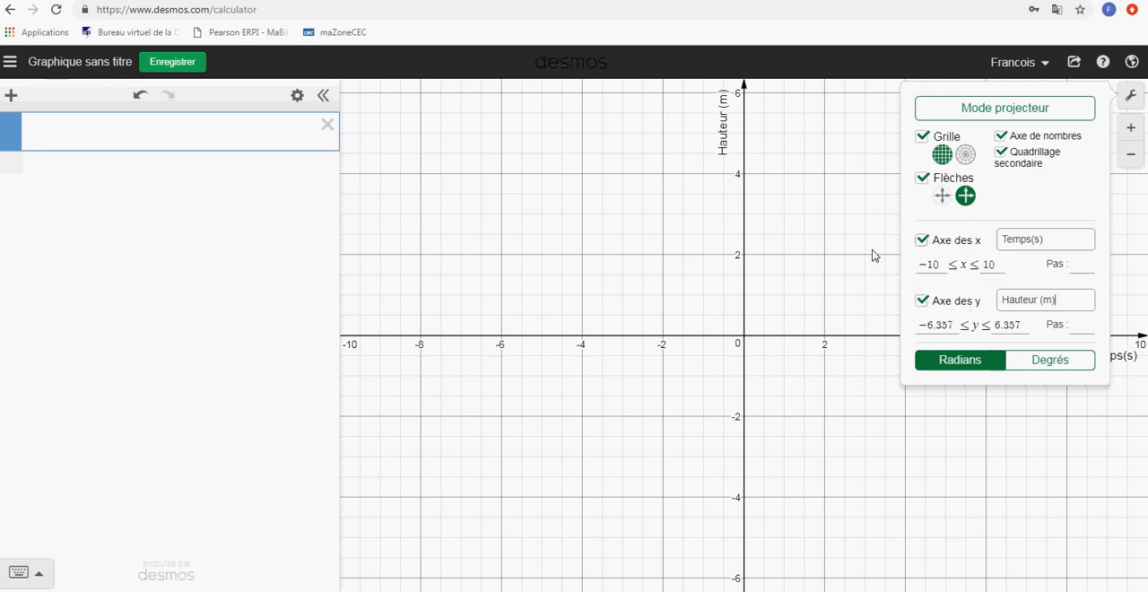
Try the Axe de nombres and Quadrillage secondaire options, restore the axis numbers and close the graph settings
click(1001, 138)
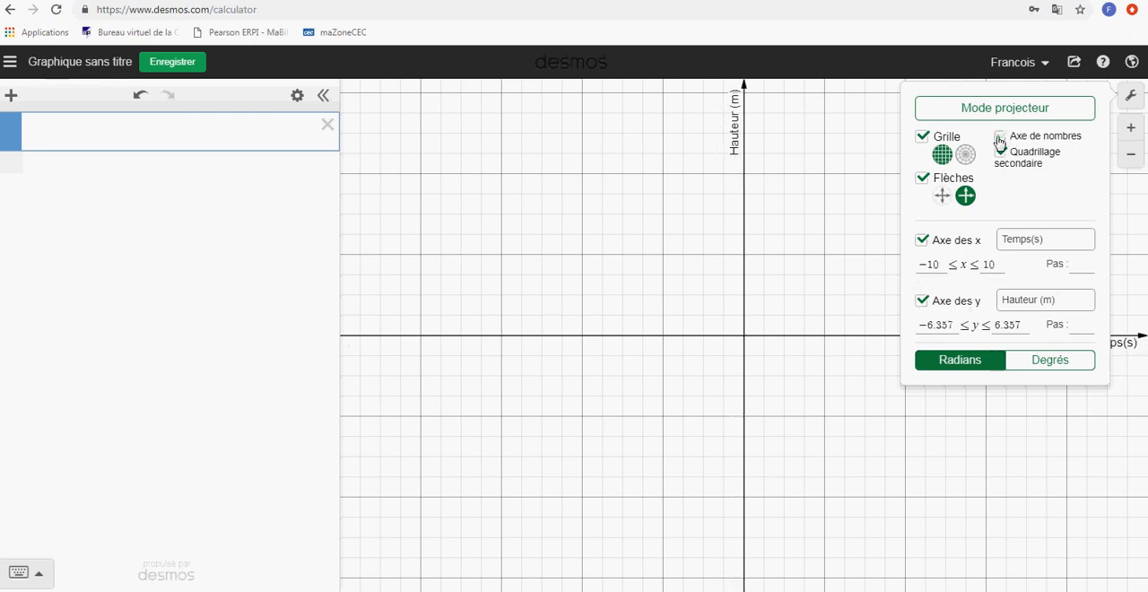
click(1000, 139)
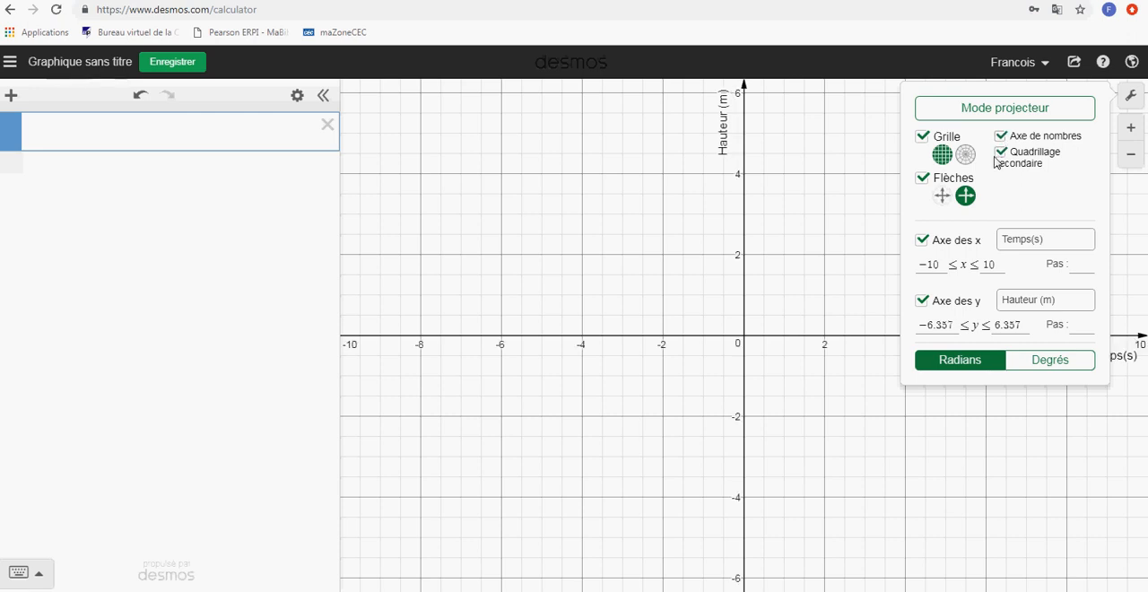
click(1002, 157)
click(793, 295)
Zoom the graph out and in, and pan it so that the first quadrant fills most of the view
scroll(924, 276, down, 1)
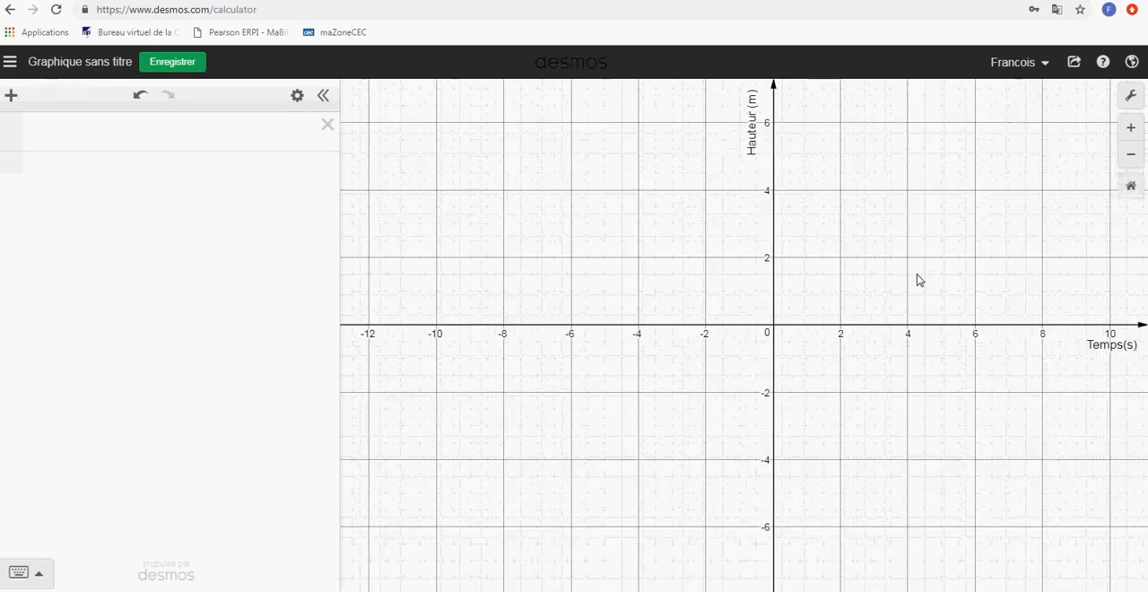
scroll(917, 271, up, 2)
scroll(913, 267, down, 2)
scroll(912, 269, up, 1)
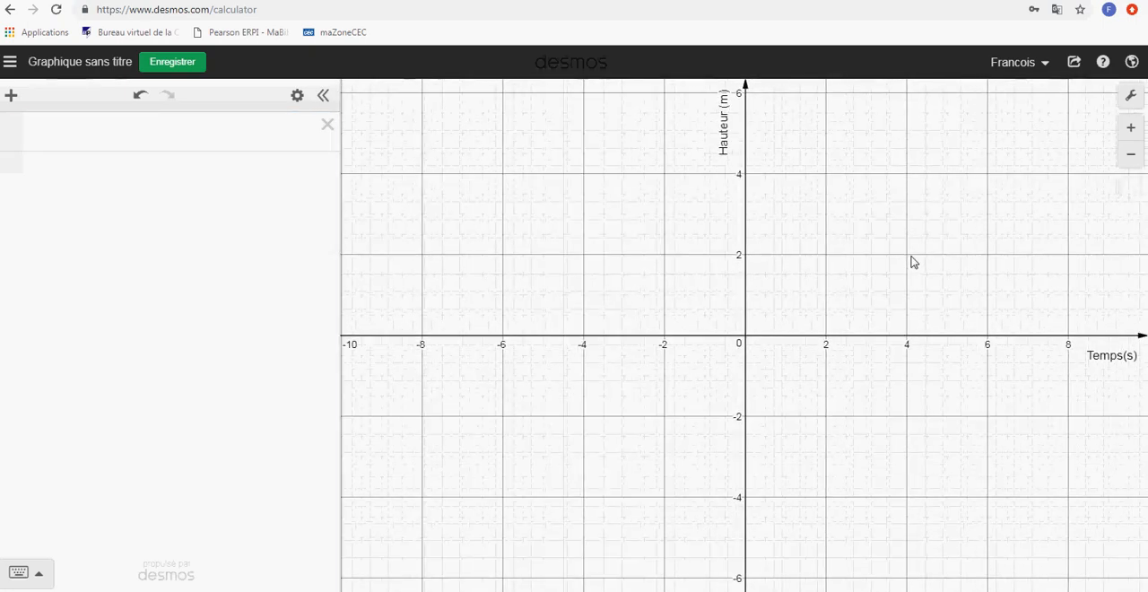
scroll(911, 264, down, 1)
click(1129, 160)
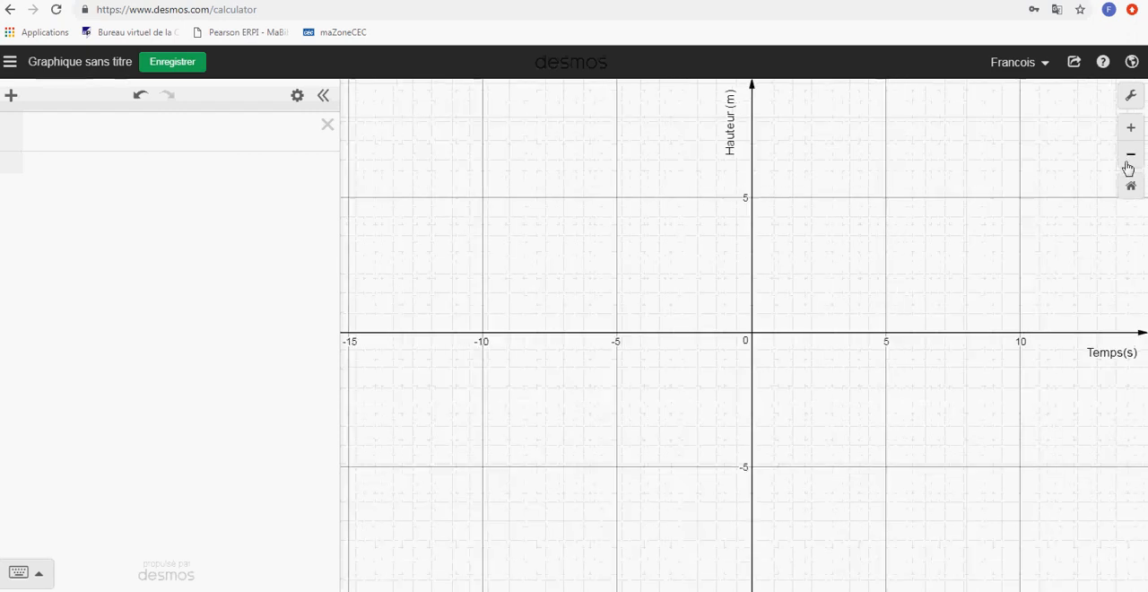
click(1130, 130)
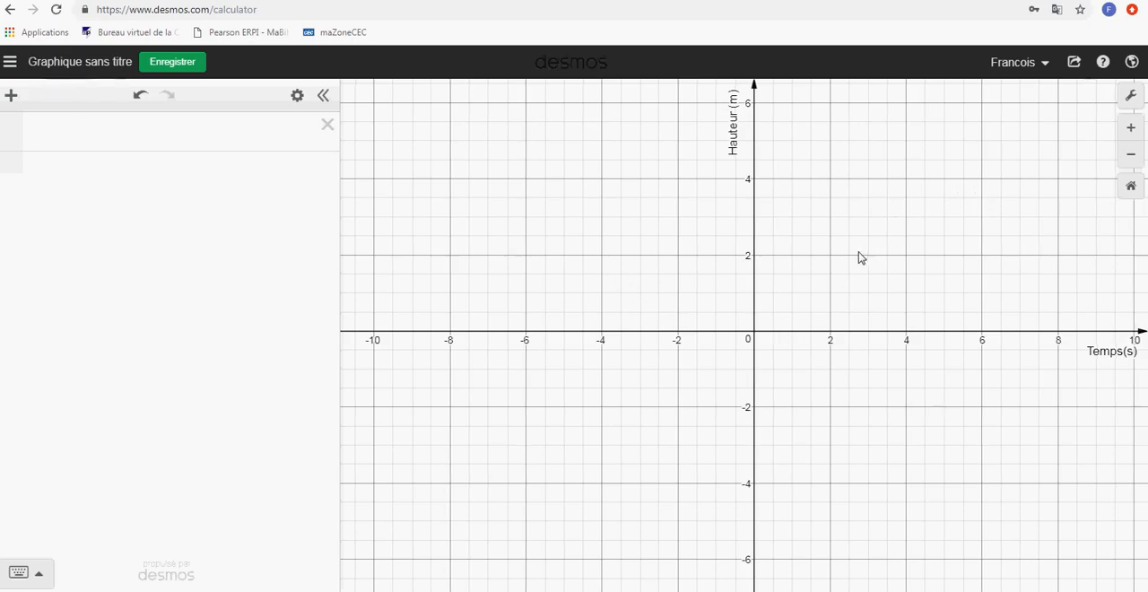
drag(858, 256, 674, 399)
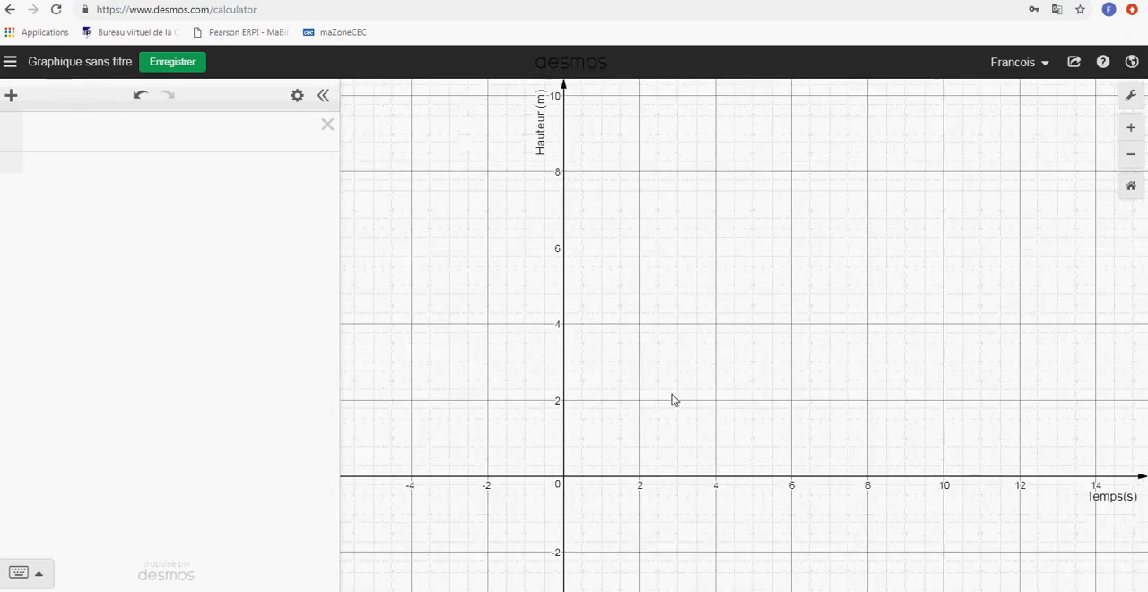
Graph the two lines y = 2x + 6 and y = 2x − 4 as separate expressions
click(122, 131)
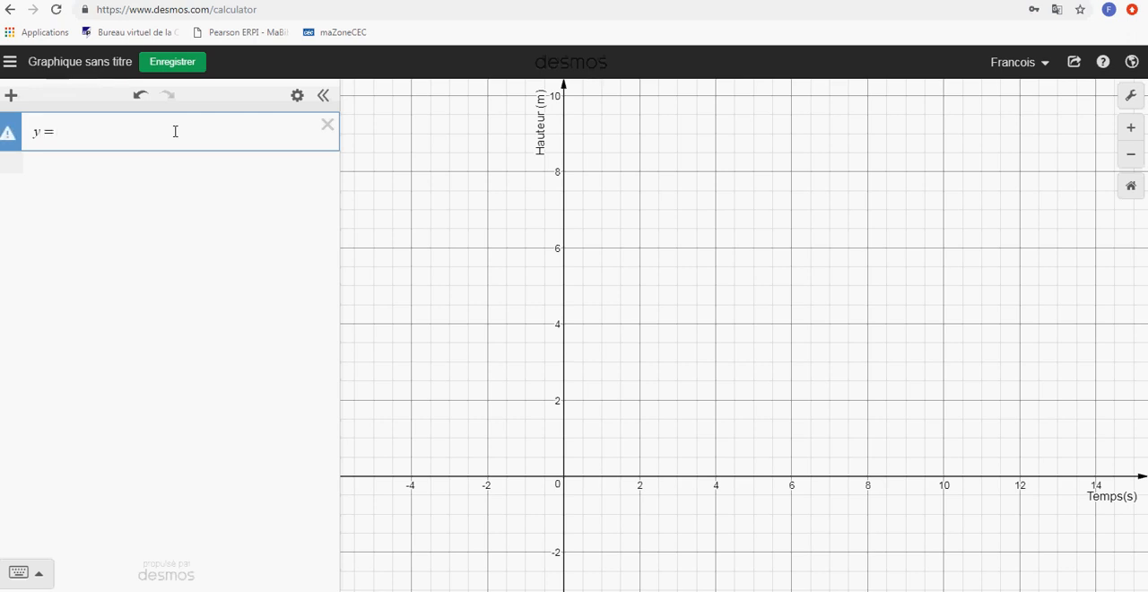
text(2x+6)
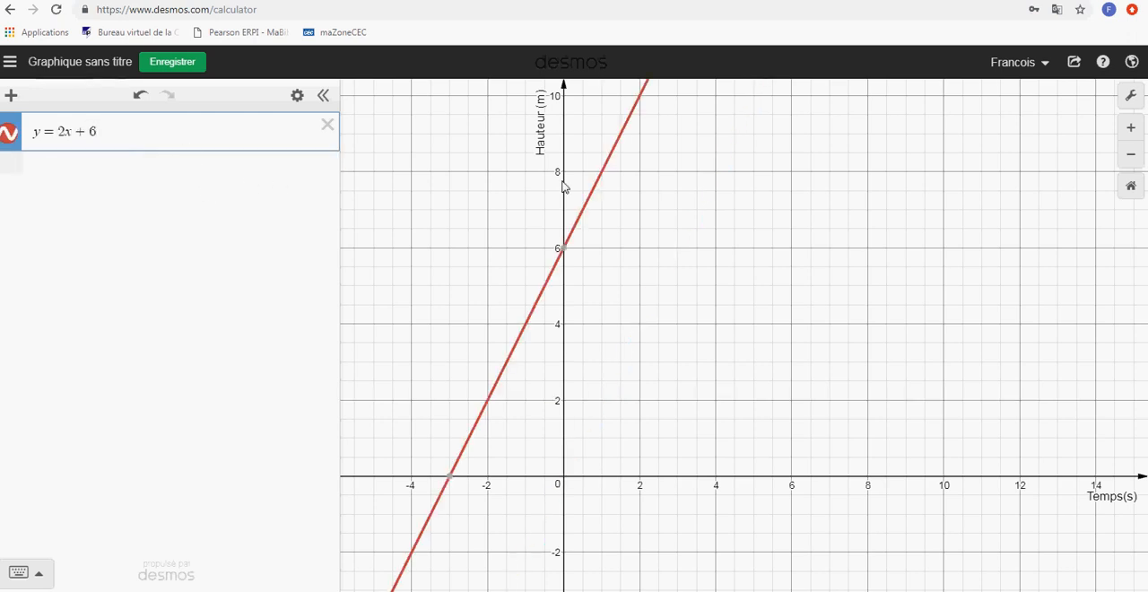
click(83, 176)
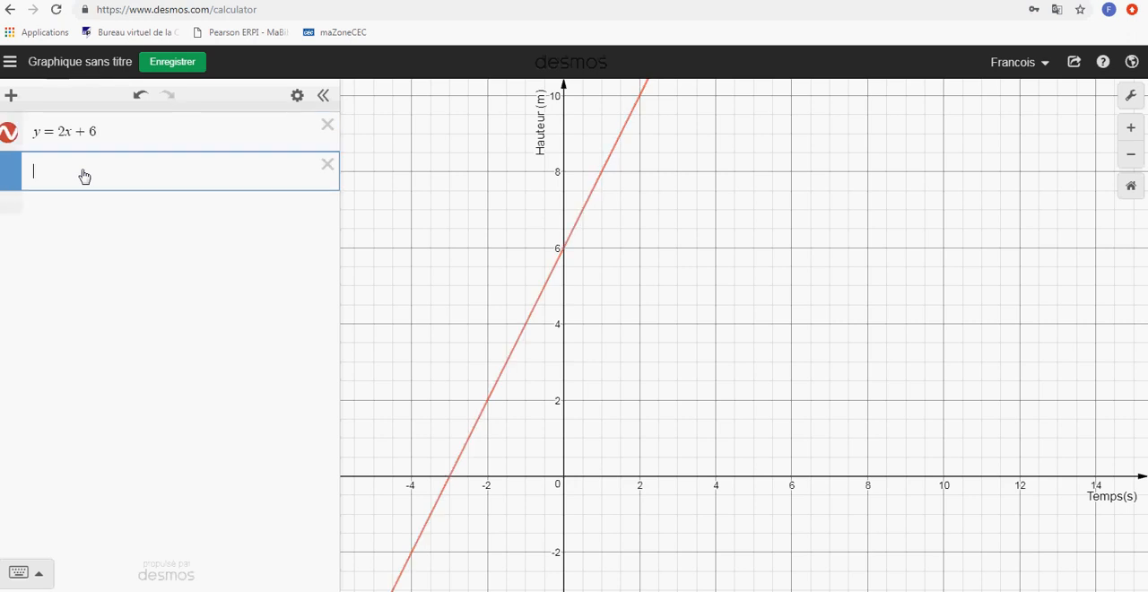
text(y=2x+)
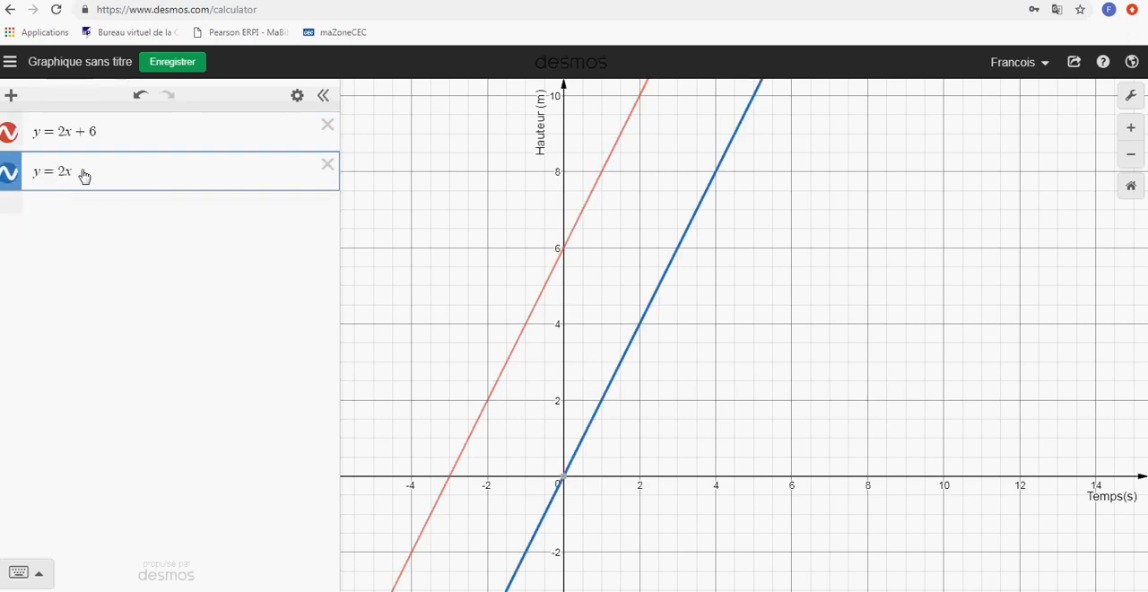
text(4)
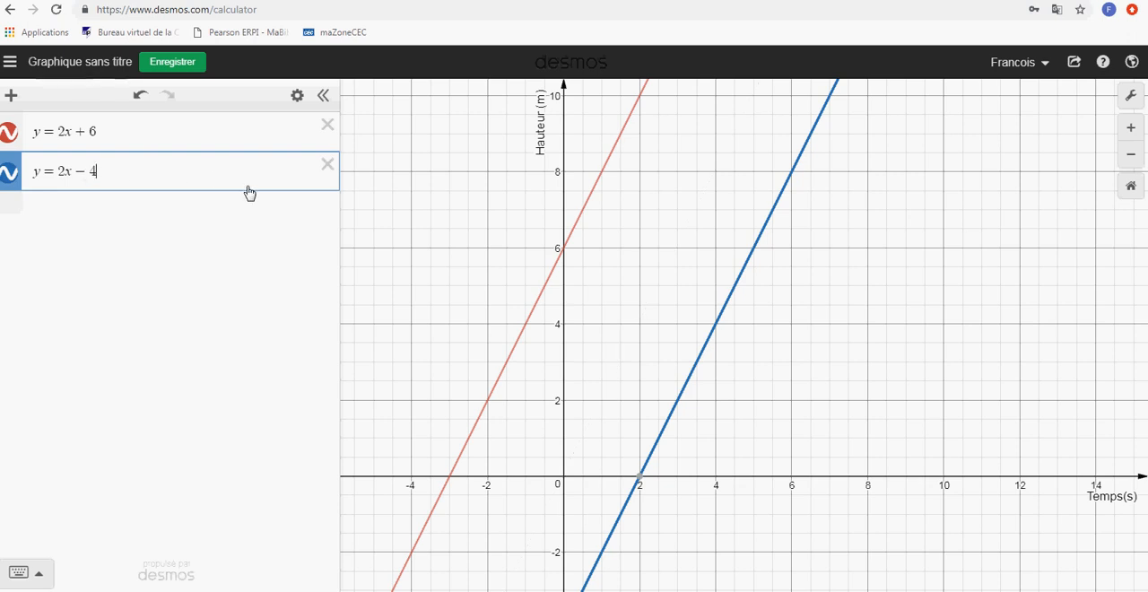
Recolour the line y = 2x + 6 green, trying the dashed and dotted styles before returning to solid, and view the style options of y = 2x − 4
click(9, 135)
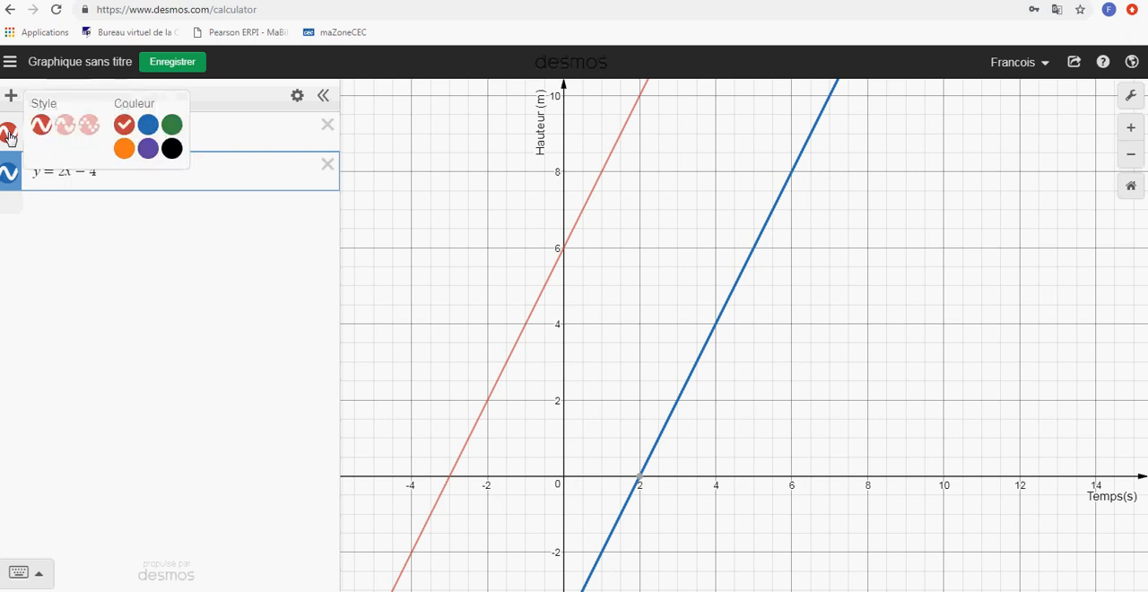
click(148, 125)
click(172, 125)
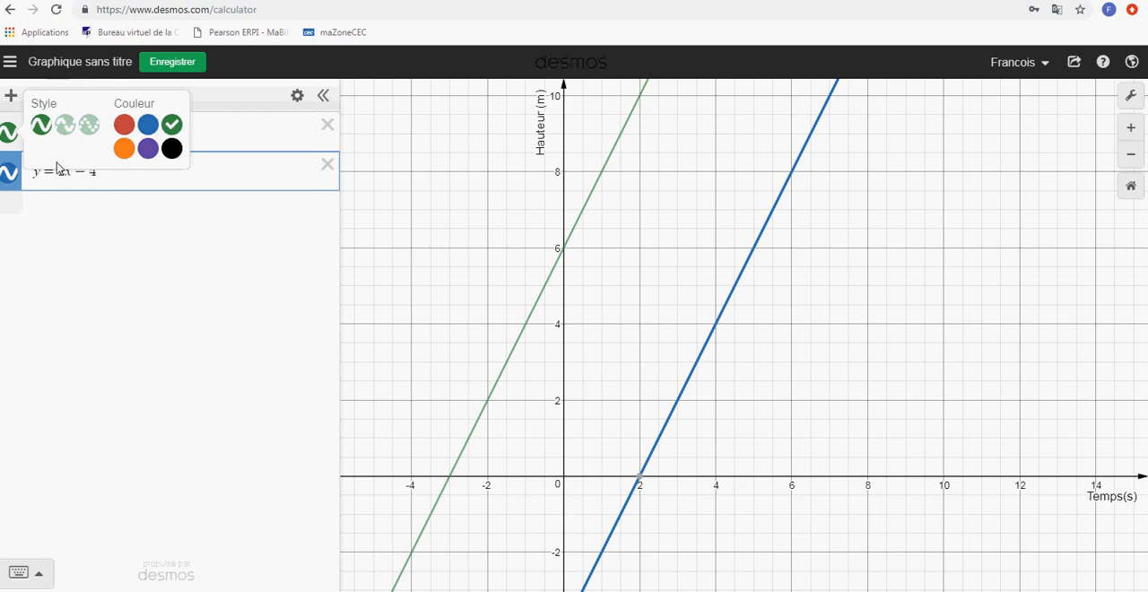
click(64, 127)
click(88, 131)
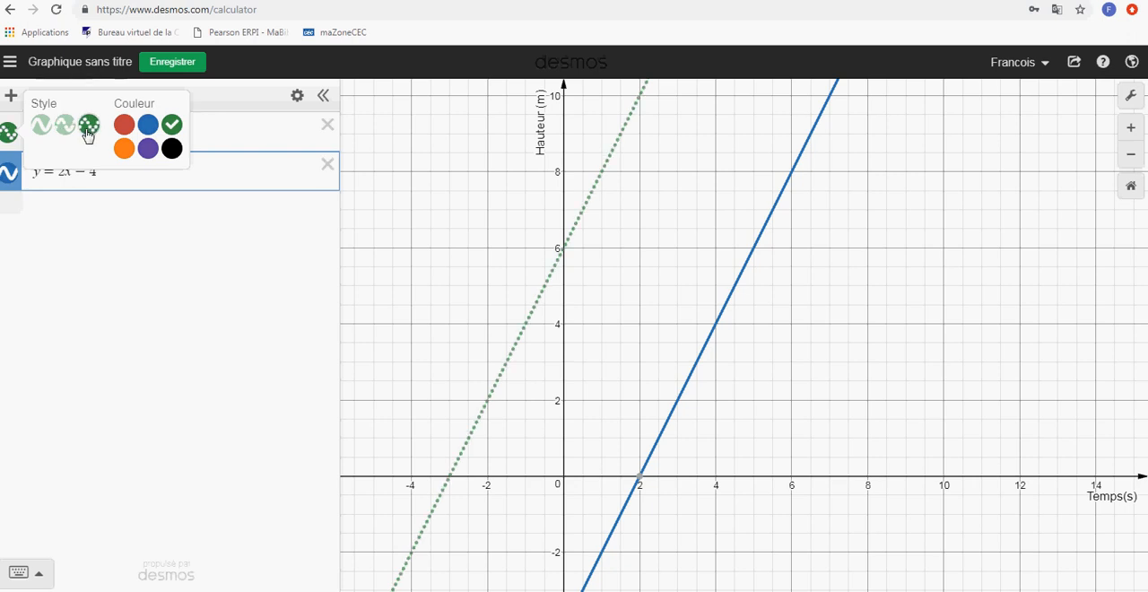
click(41, 130)
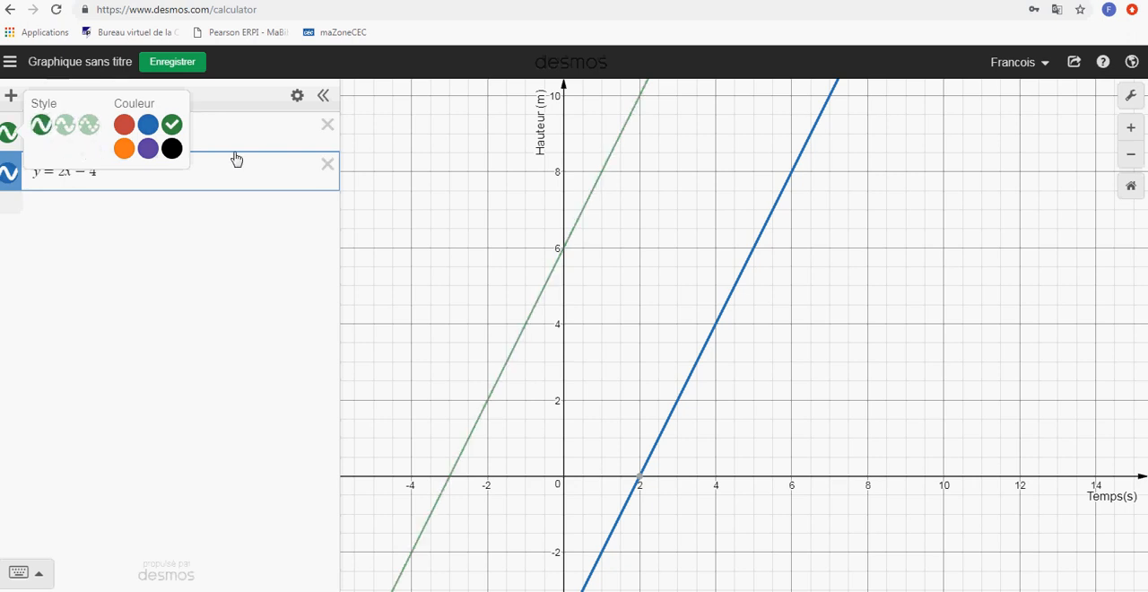
click(219, 128)
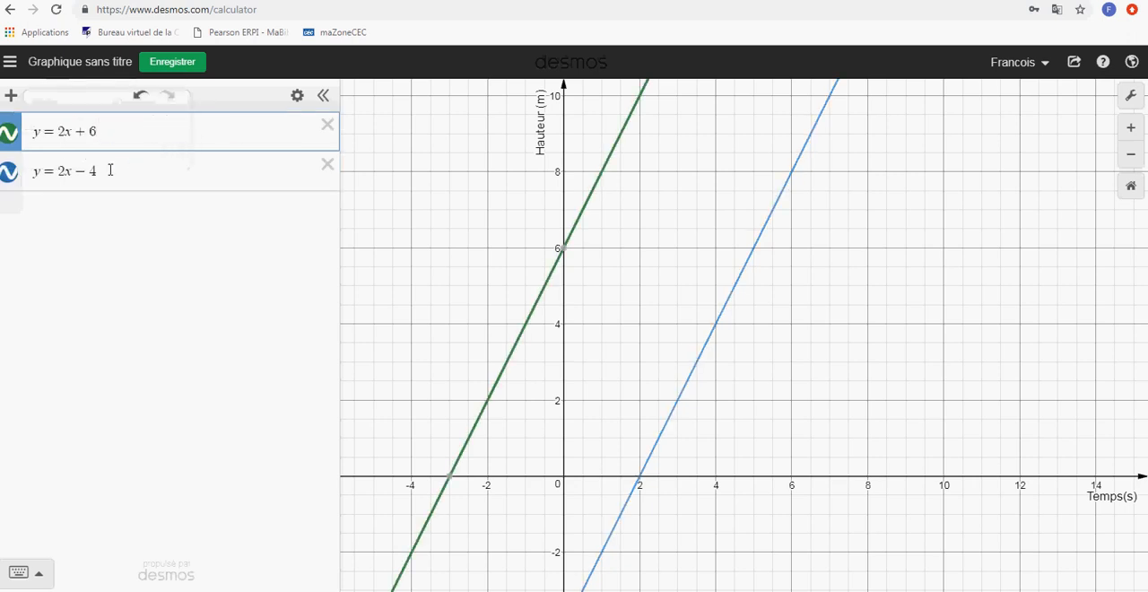
click(9, 182)
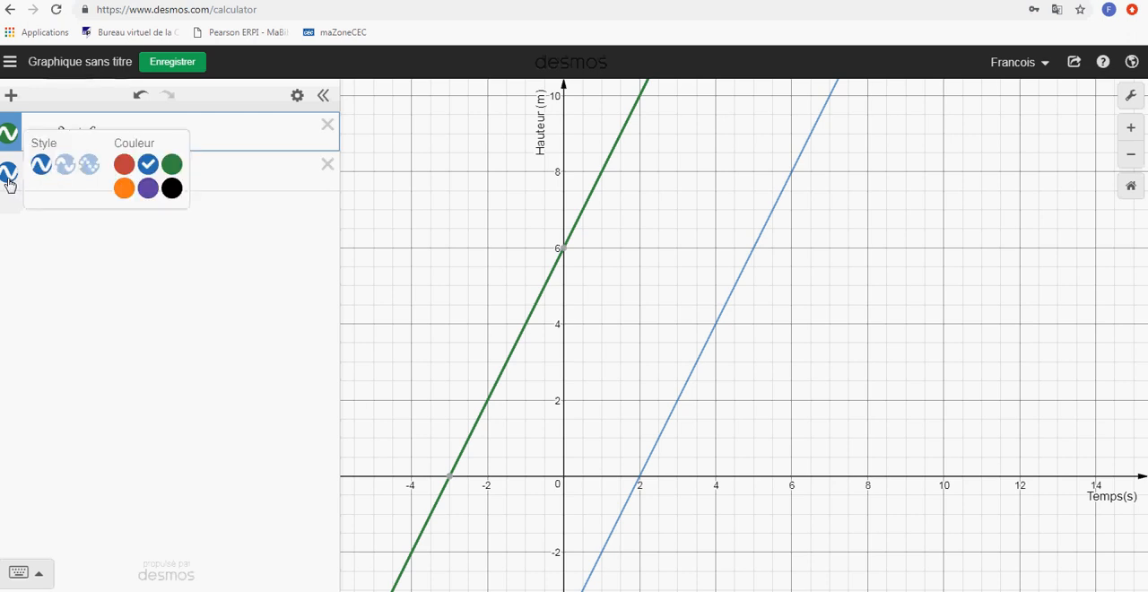
click(85, 268)
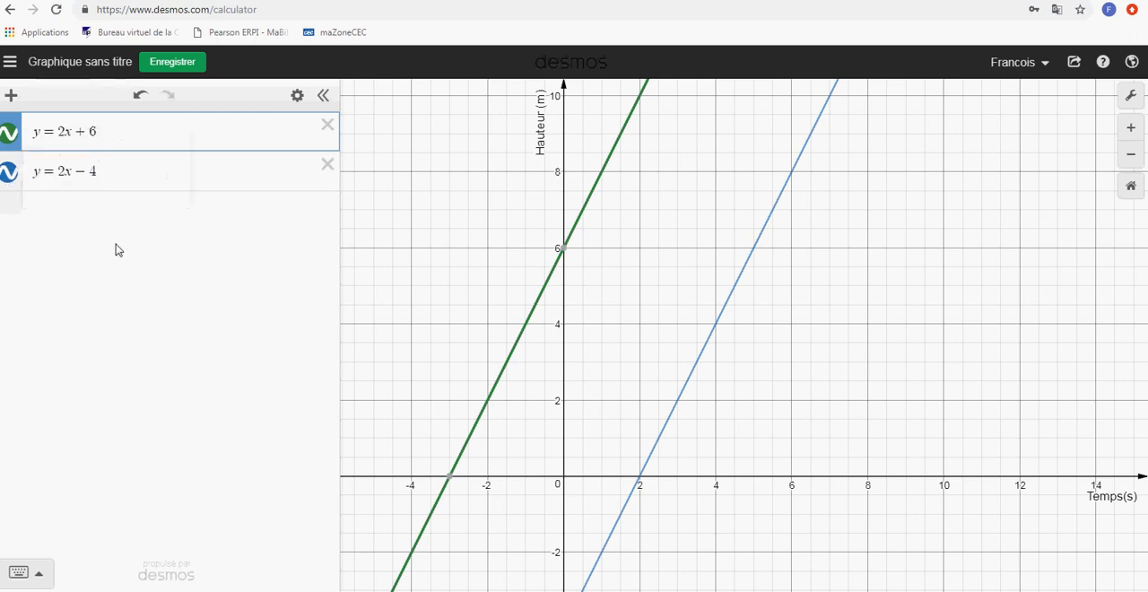
Add the expression y = ax + b and create sliders for both a and b
click(87, 212)
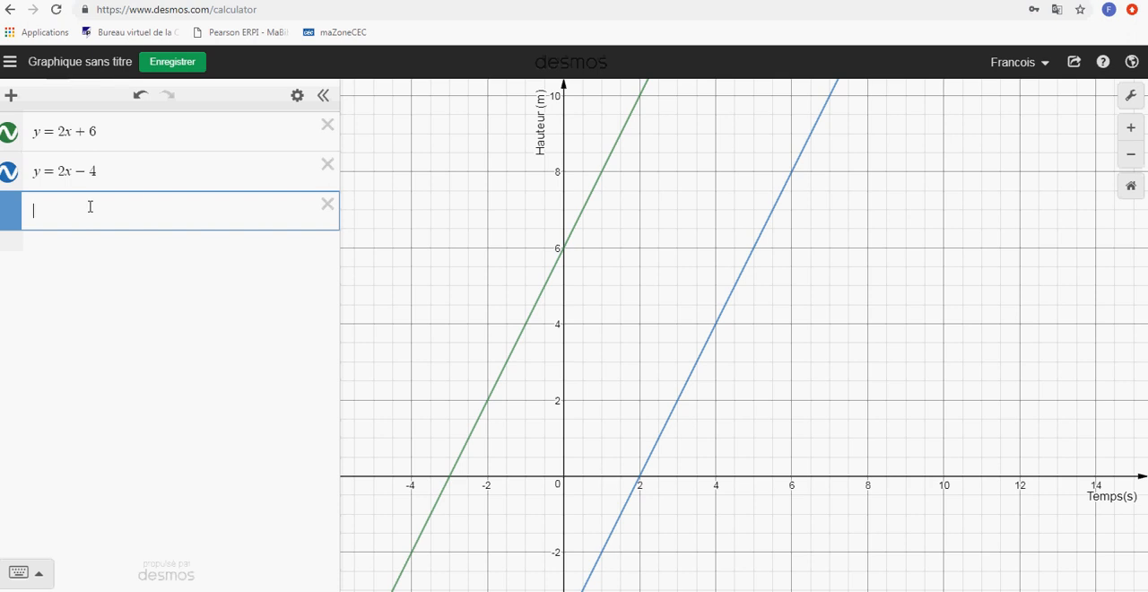
text(y=ax+b)
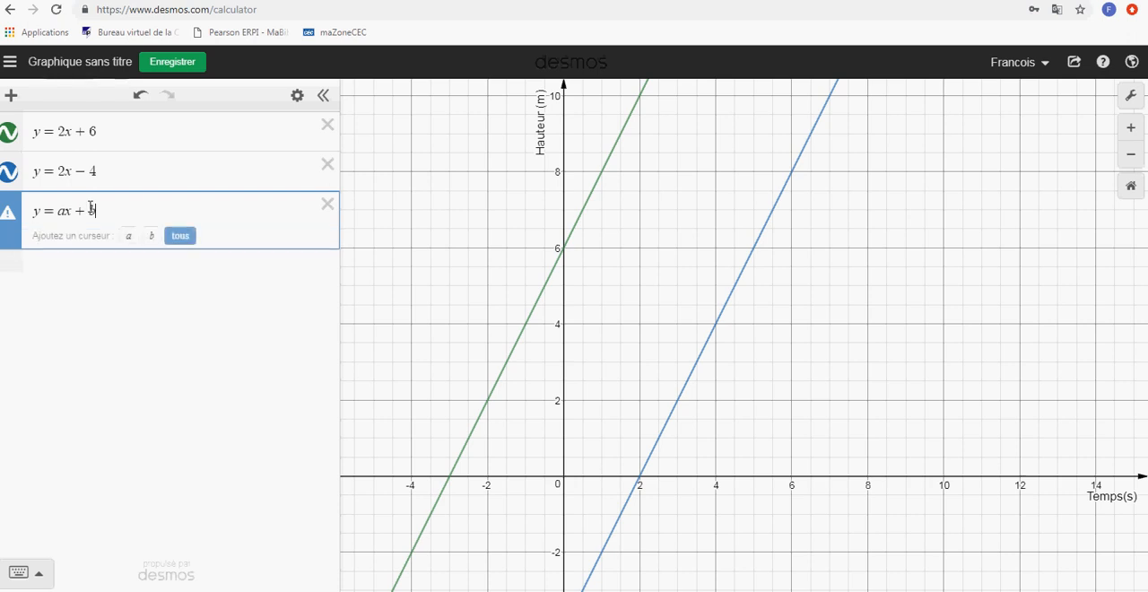
click(181, 238)
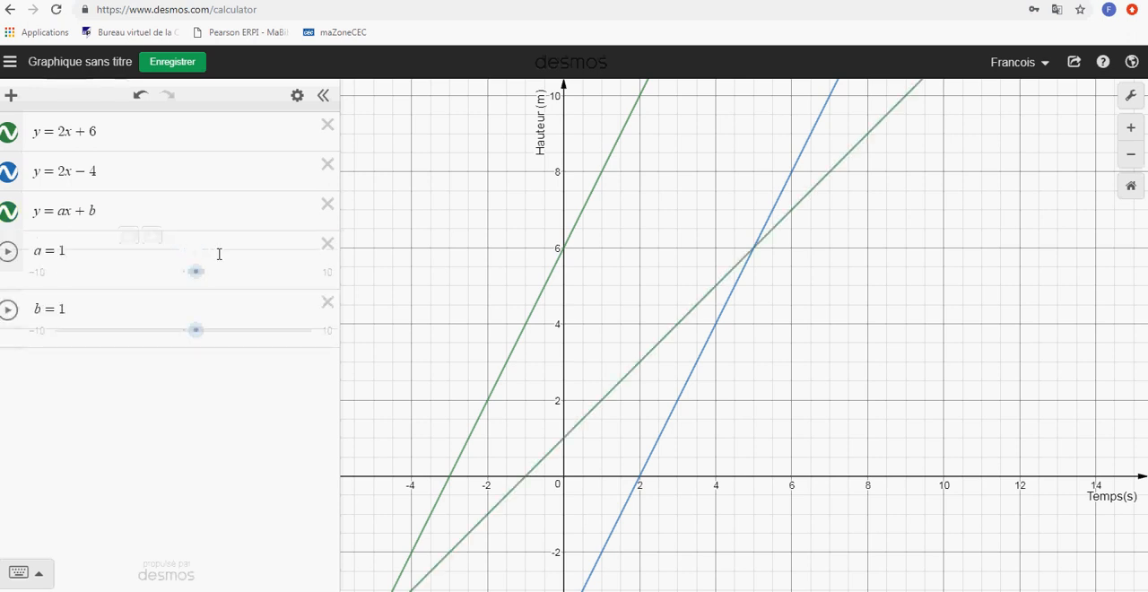
Hide the lines y = 2x − 4 and y = 2x + 6, show both again, and leave only y = ax + b displayed
click(7, 173)
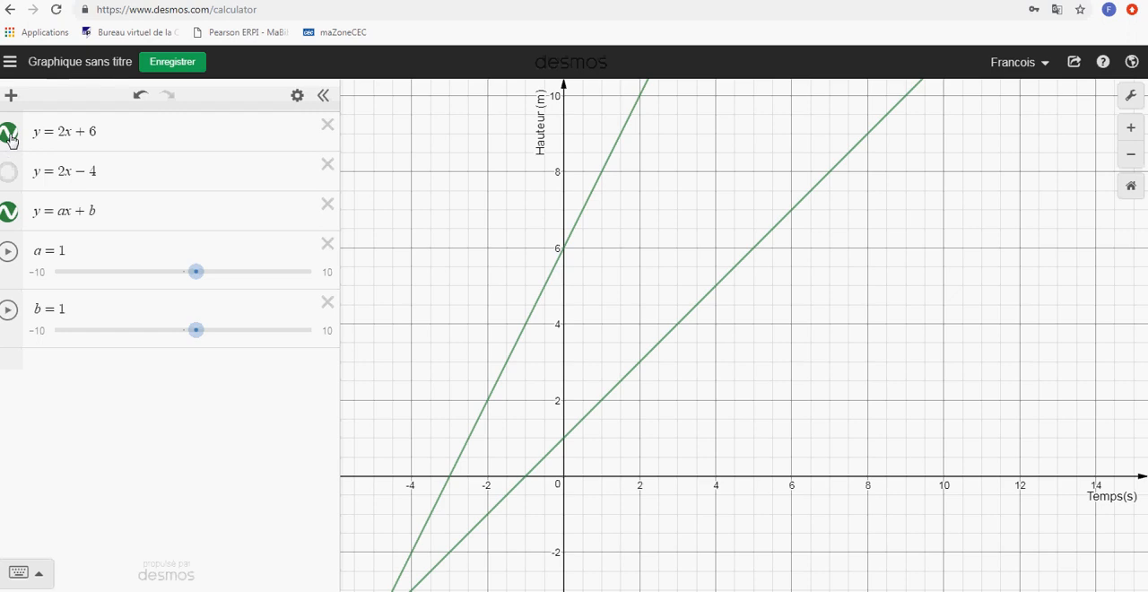
click(9, 136)
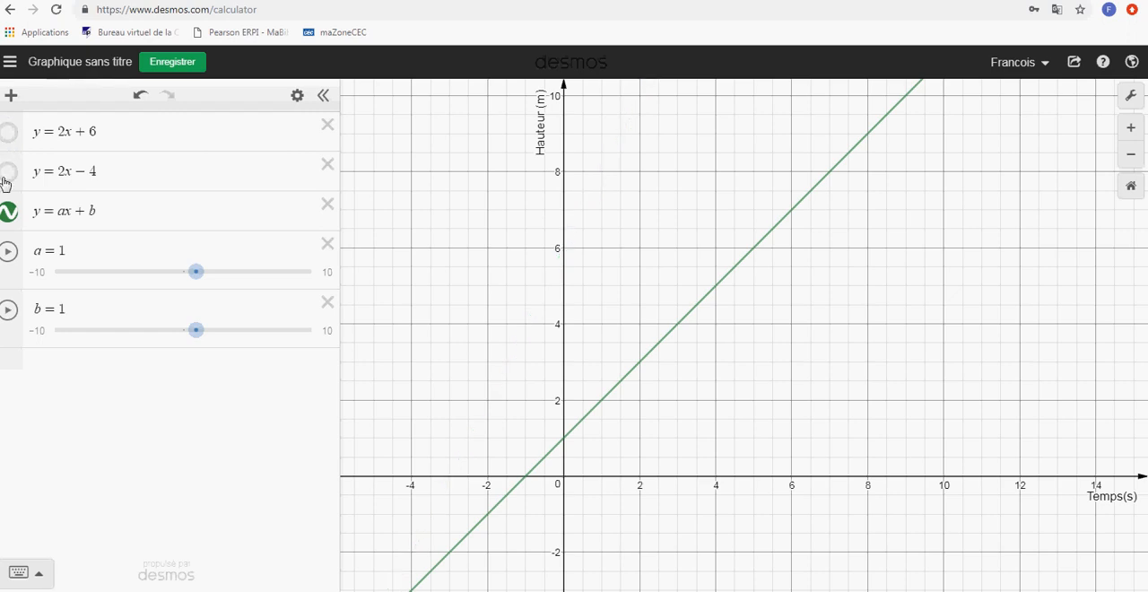
click(6, 175)
click(8, 135)
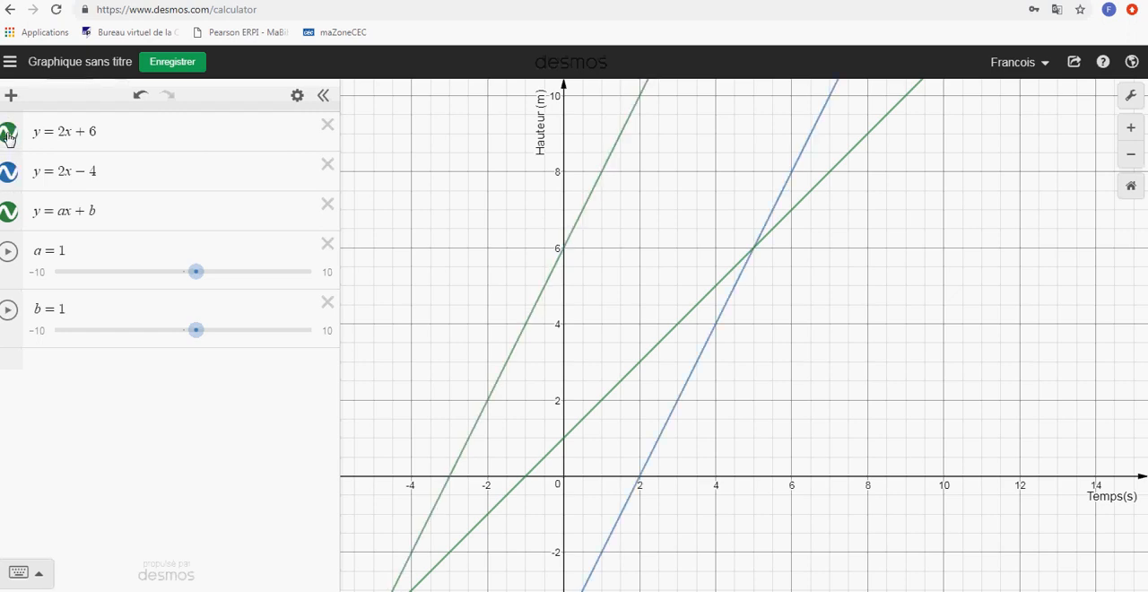
click(8, 136)
click(8, 172)
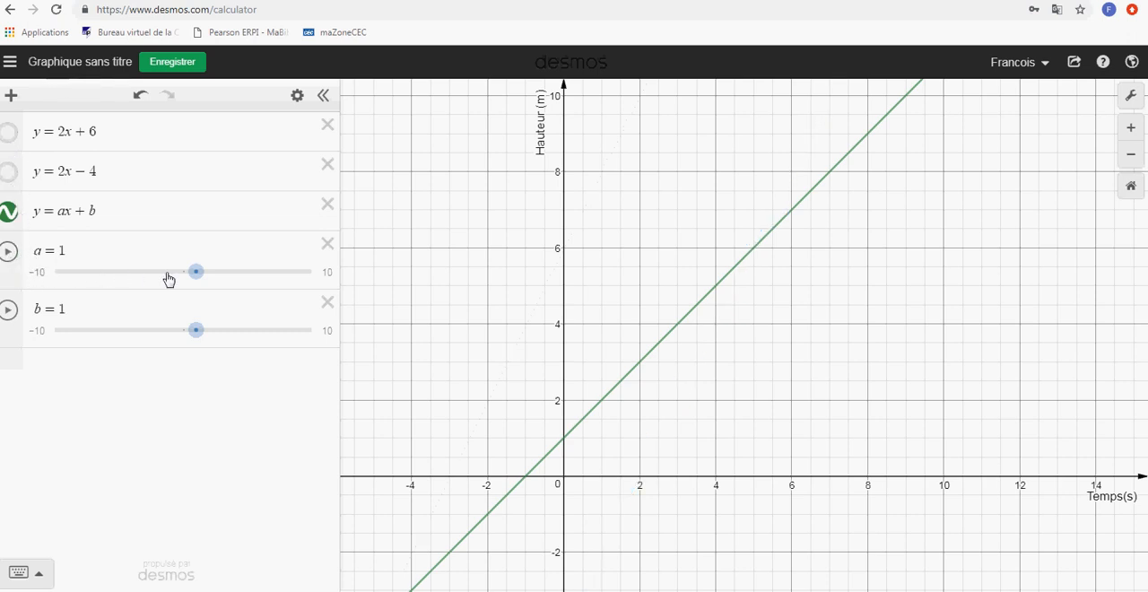
Adjust the sliders of y = ax + b to a = 2 and b = 2.8
mouse_move(198, 278)
mouse_down()
mouse_move(224, 277)
mouse_move(210, 277)
mouse_up()
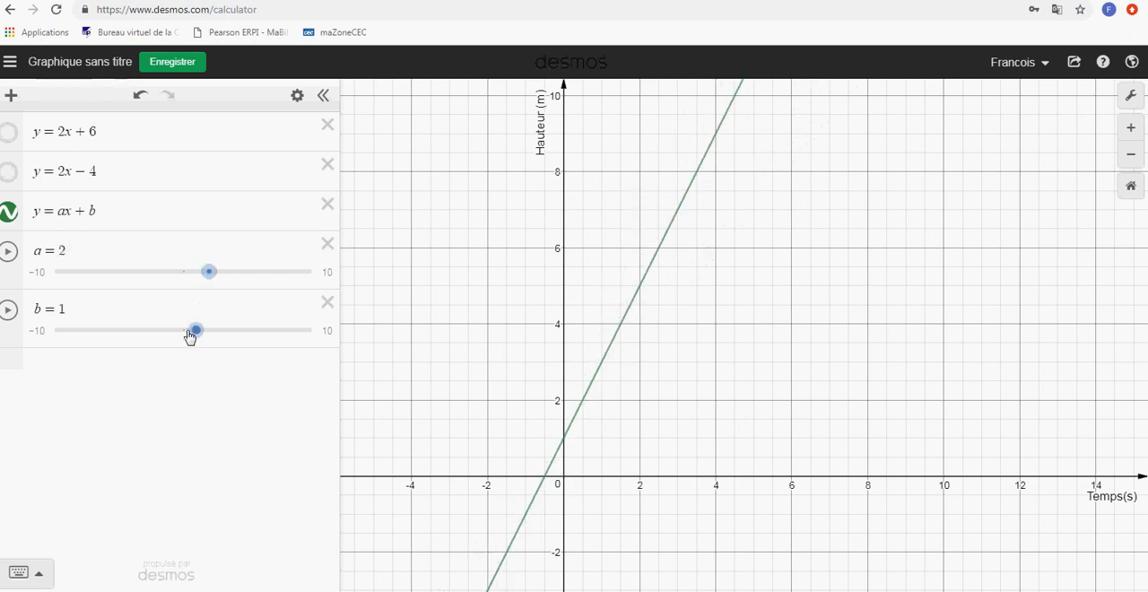
mouse_move(198, 331)
mouse_down()
mouse_move(234, 331)
mouse_move(206, 330)
mouse_move(219, 330)
mouse_up()
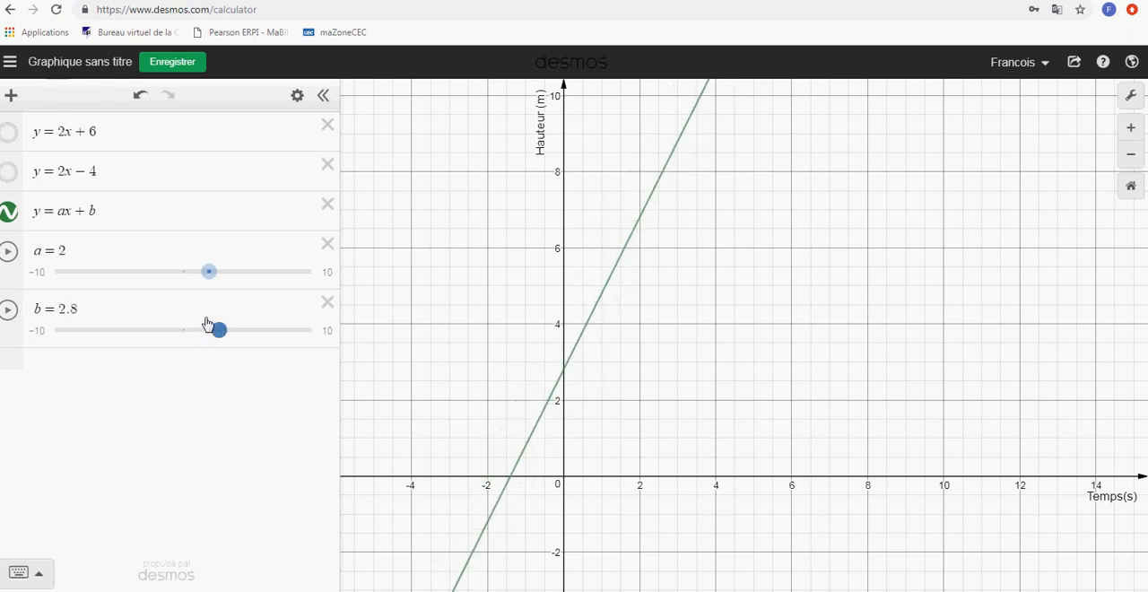
Start the animation of slider a and raise its speed to 1.5x
click(7, 255)
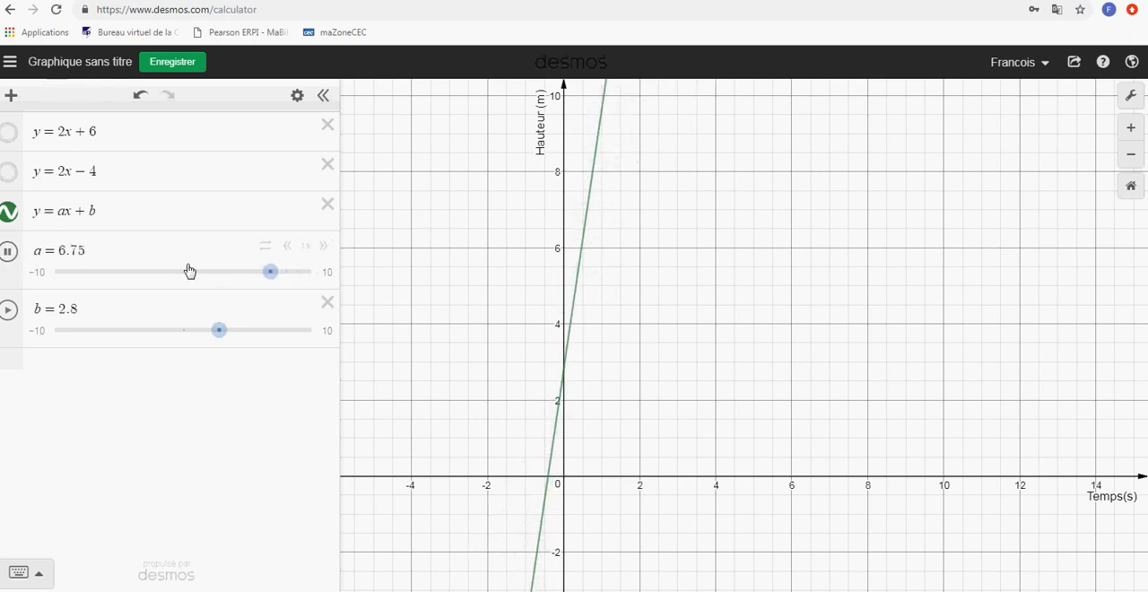
click(325, 248)
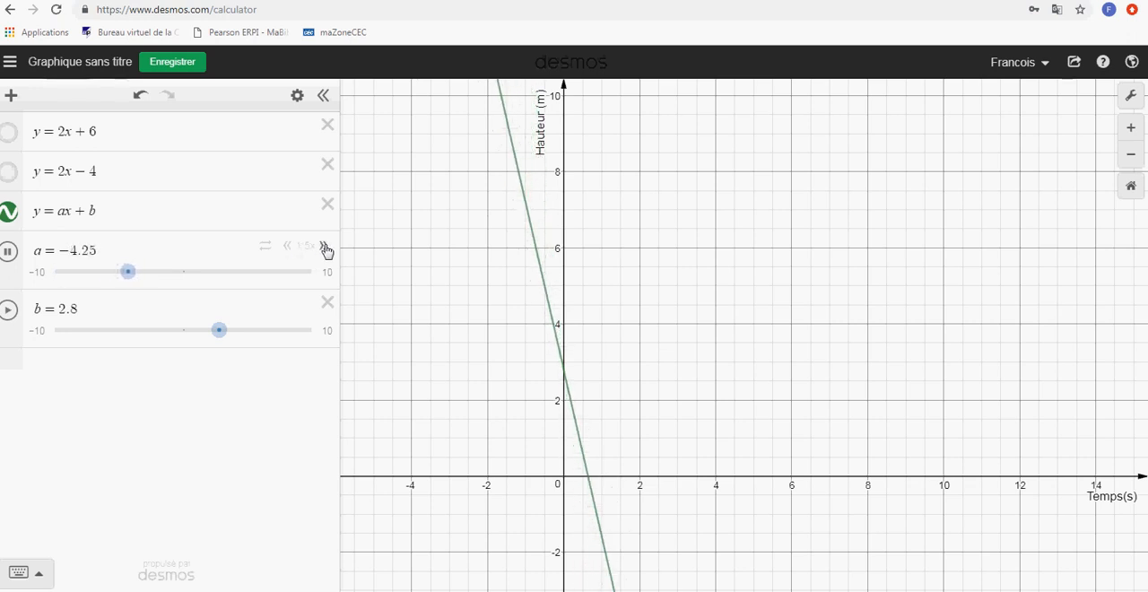
Slow the animation of slider a to 0.35x and stop it at a = −4.8
click(324, 253)
click(287, 254)
click(285, 255)
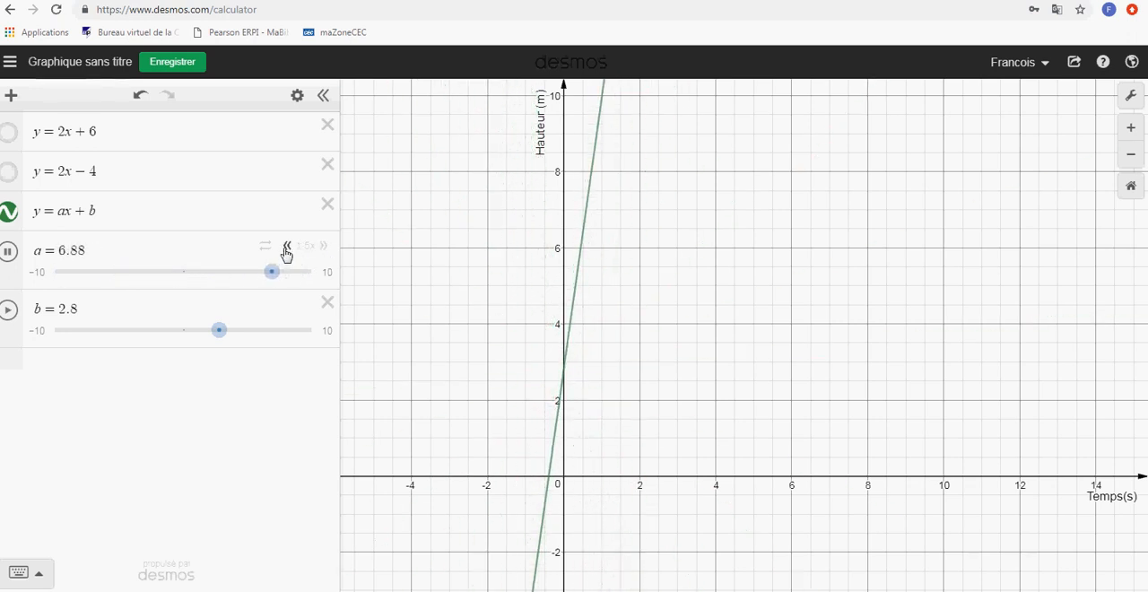
click(285, 254)
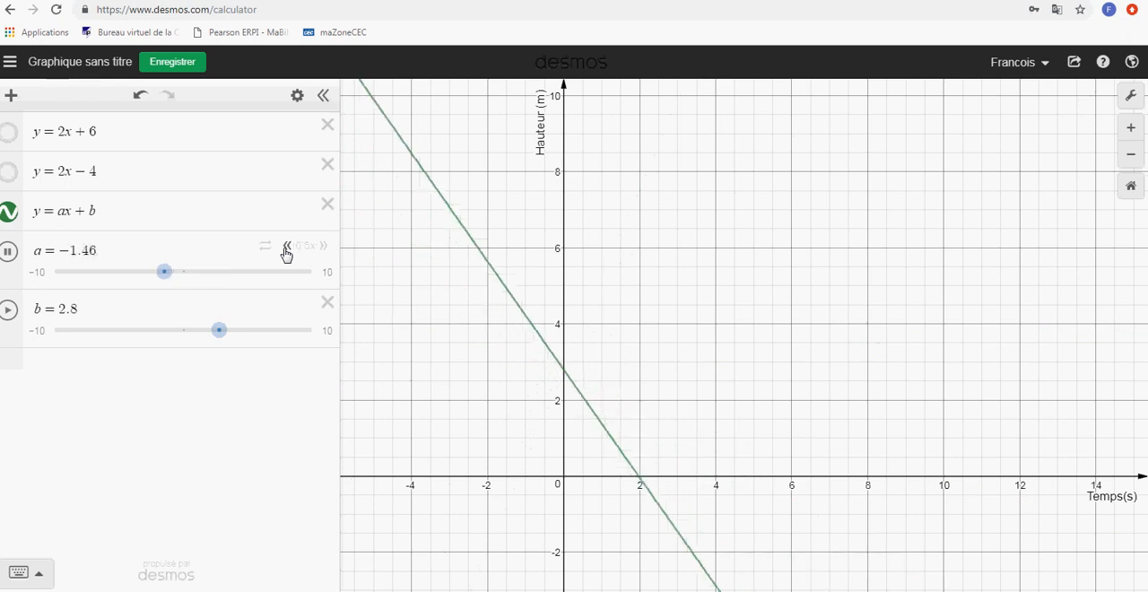
click(285, 255)
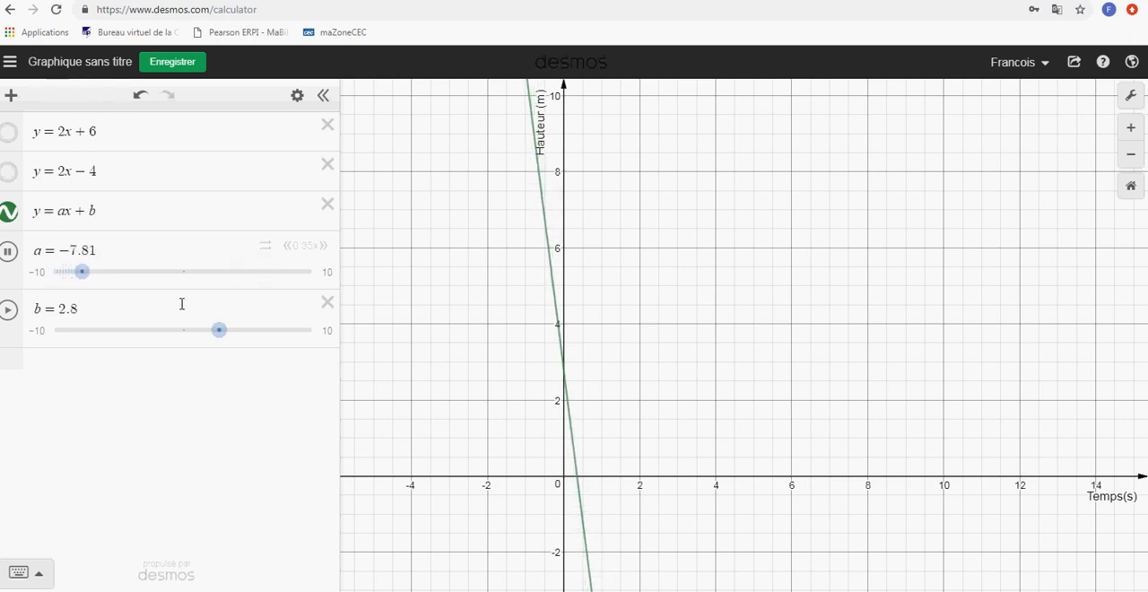
click(120, 274)
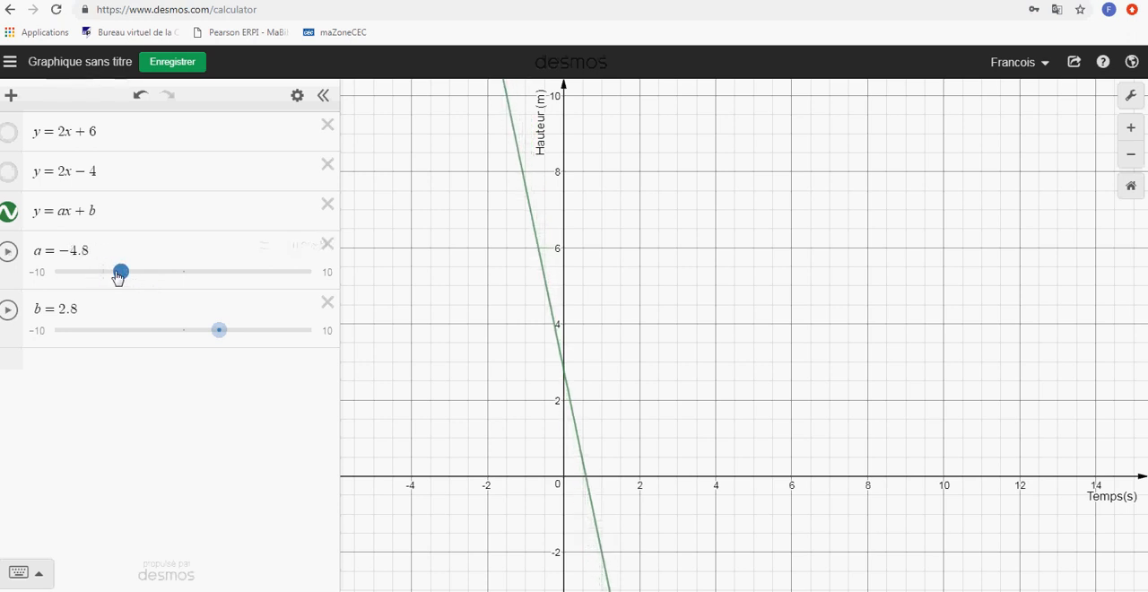
Set slider a's range from −20 to 20 with a step of 0.5, and move it to a = 5
click(329, 279)
click(329, 279)
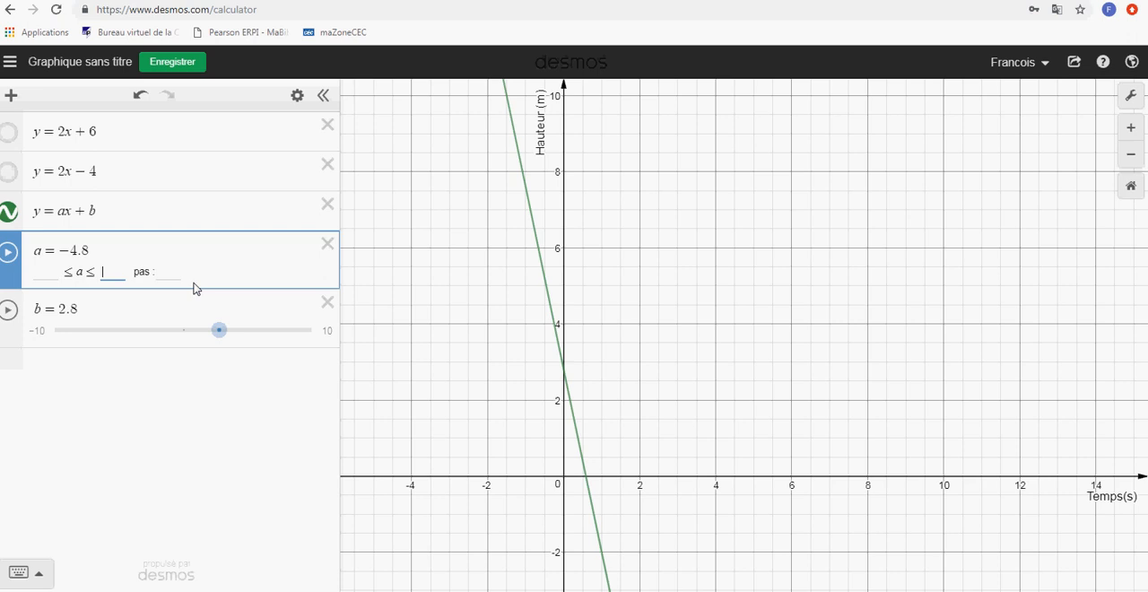
click(51, 272)
text(-20)
click(120, 271)
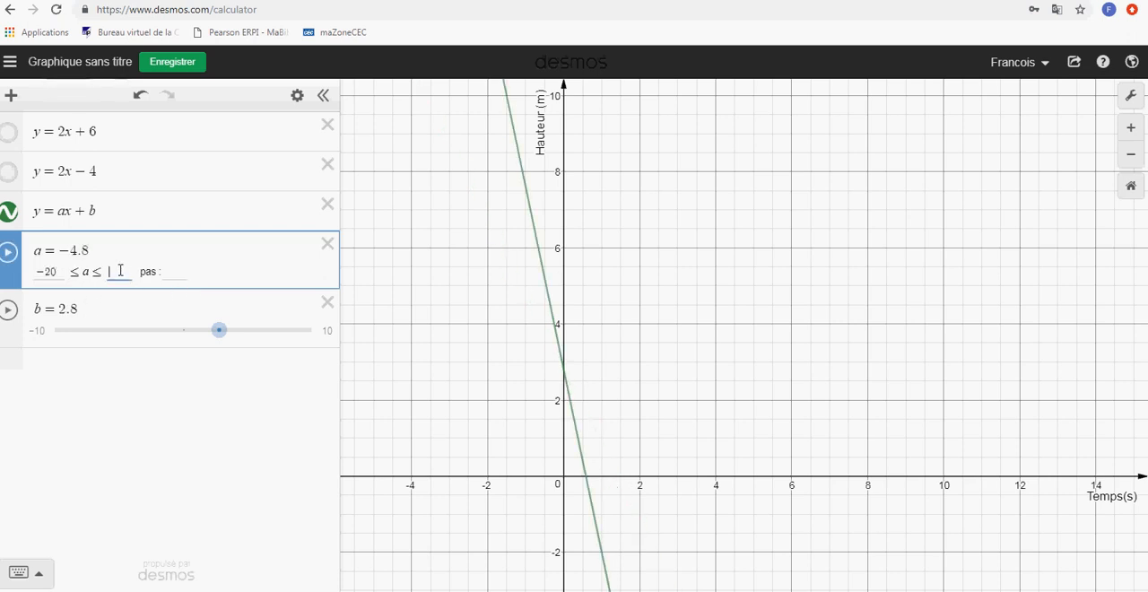
click(180, 273)
text(0.5)
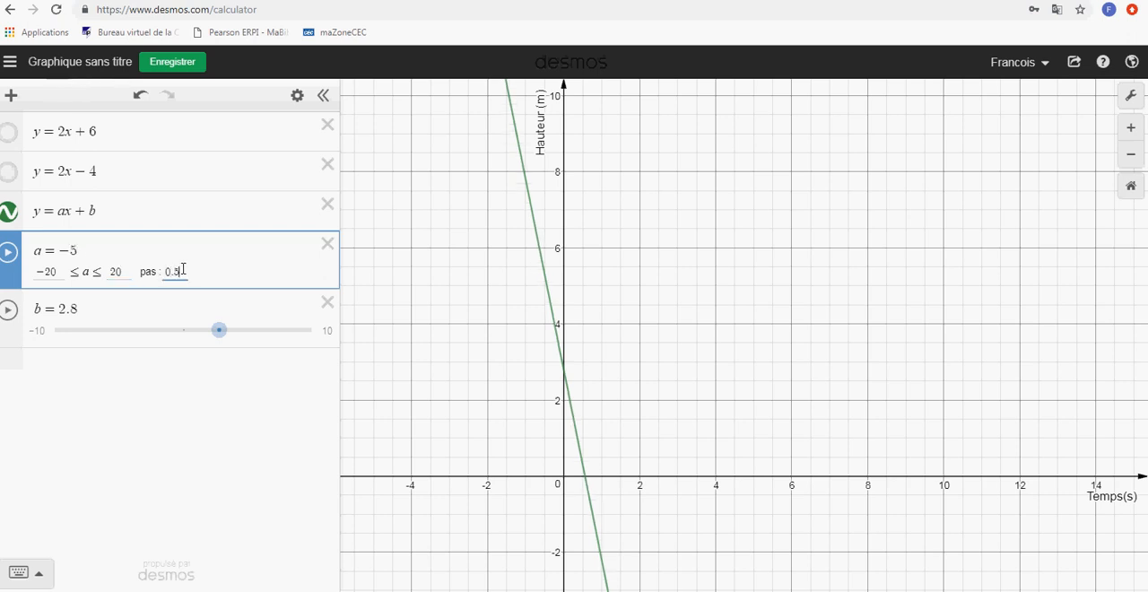
click(175, 375)
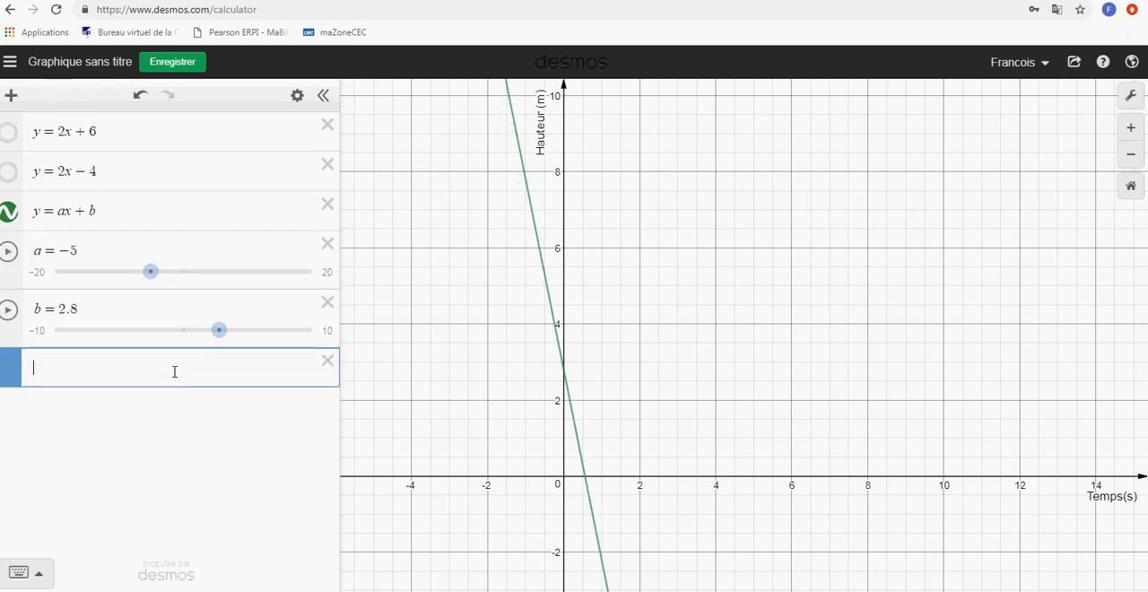
drag(151, 281, 216, 285)
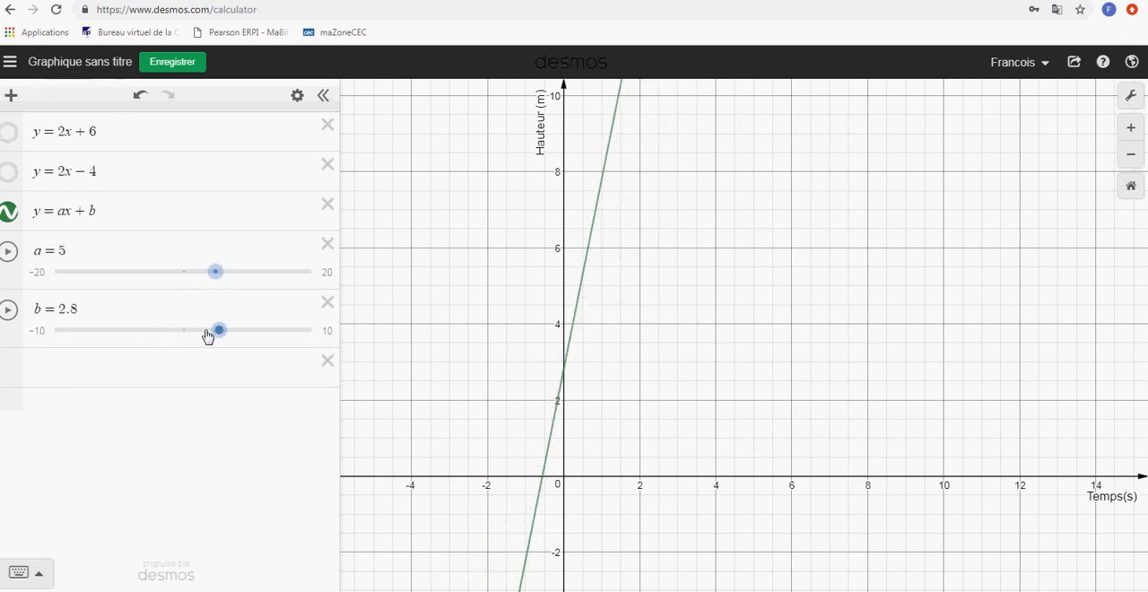
Hide the line y = ax + b and show y = 2x − 4 instead
click(118, 384)
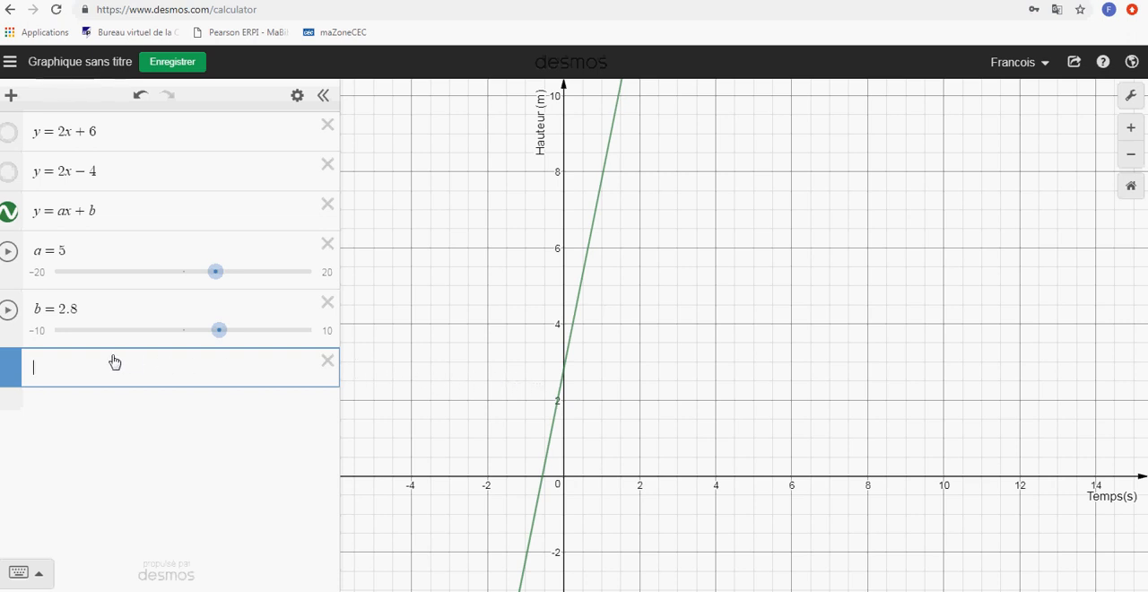
click(9, 216)
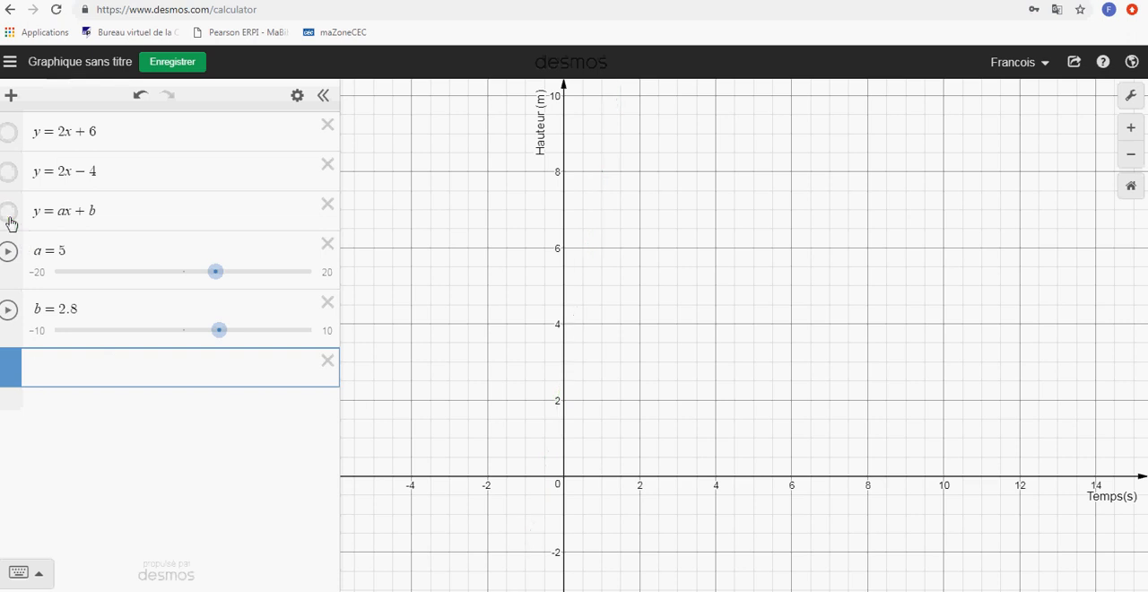
click(8, 175)
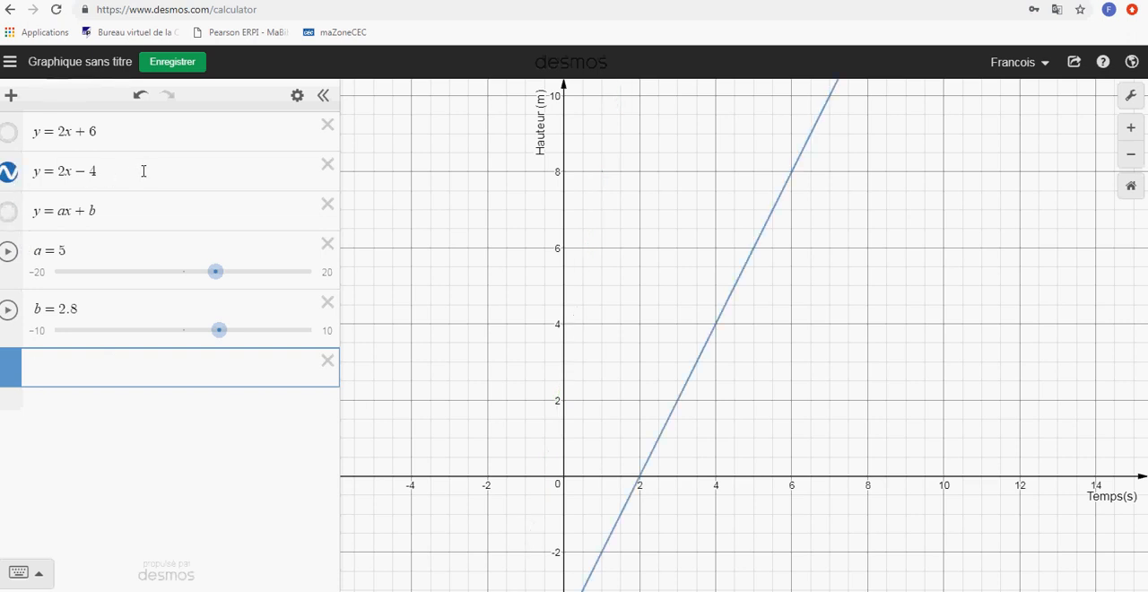
Restrict the line y = 2x − 4 to the domain {2 ≤ x ≤ 6}
click(186, 175)
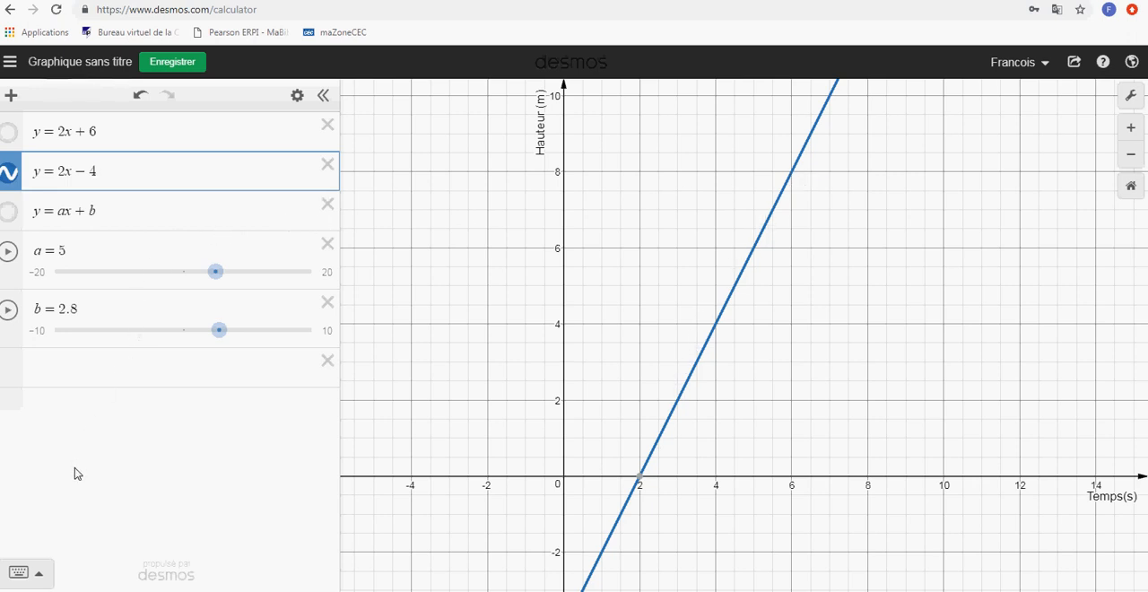
click(41, 576)
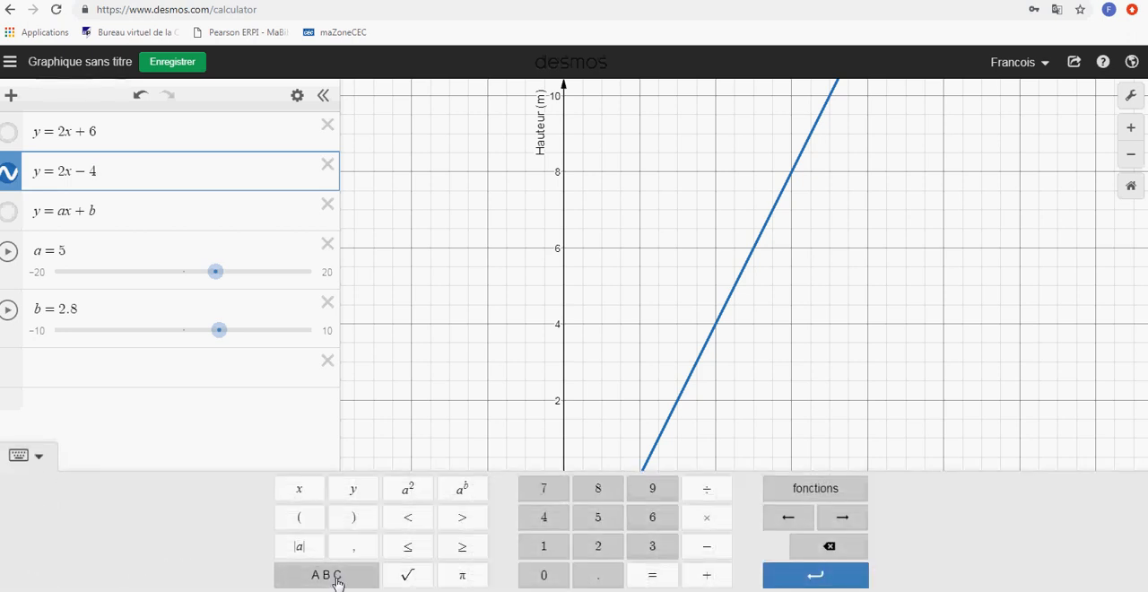
click(327, 575)
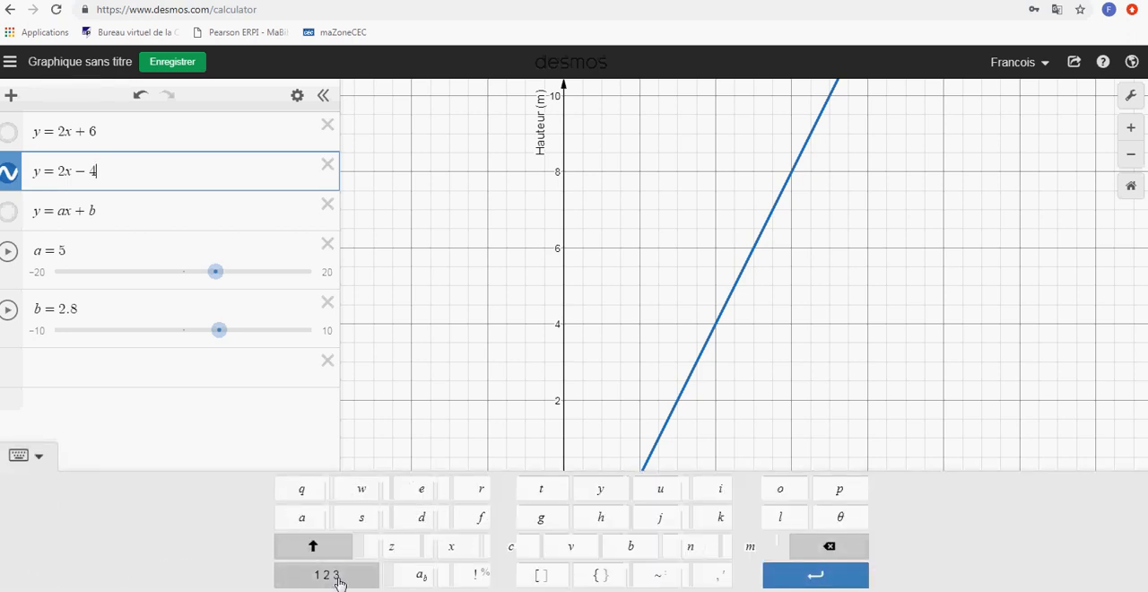
click(599, 575)
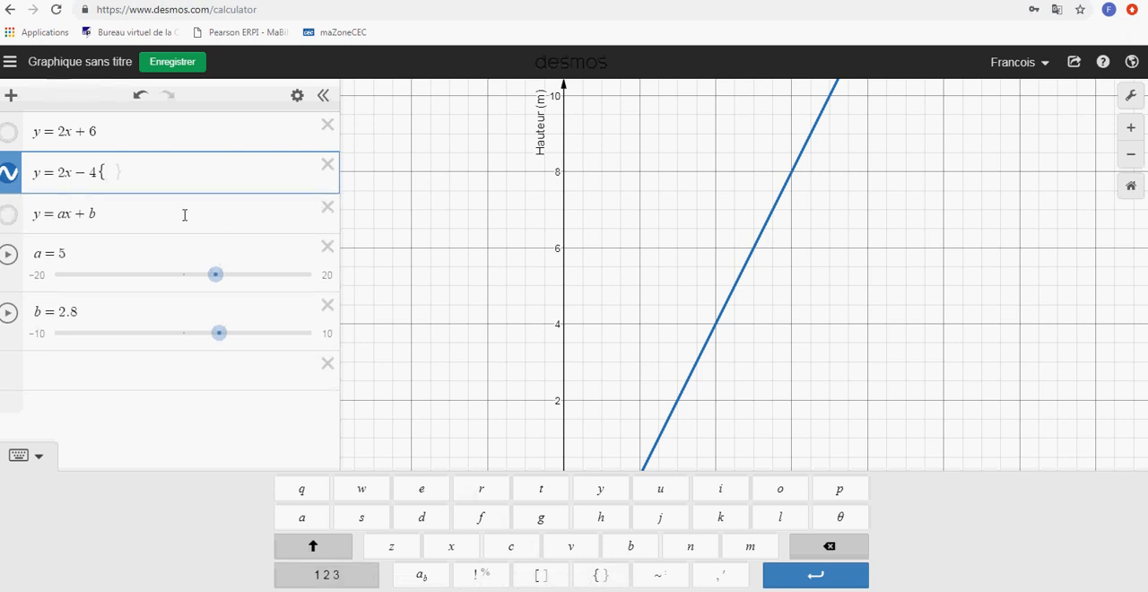
text(2)
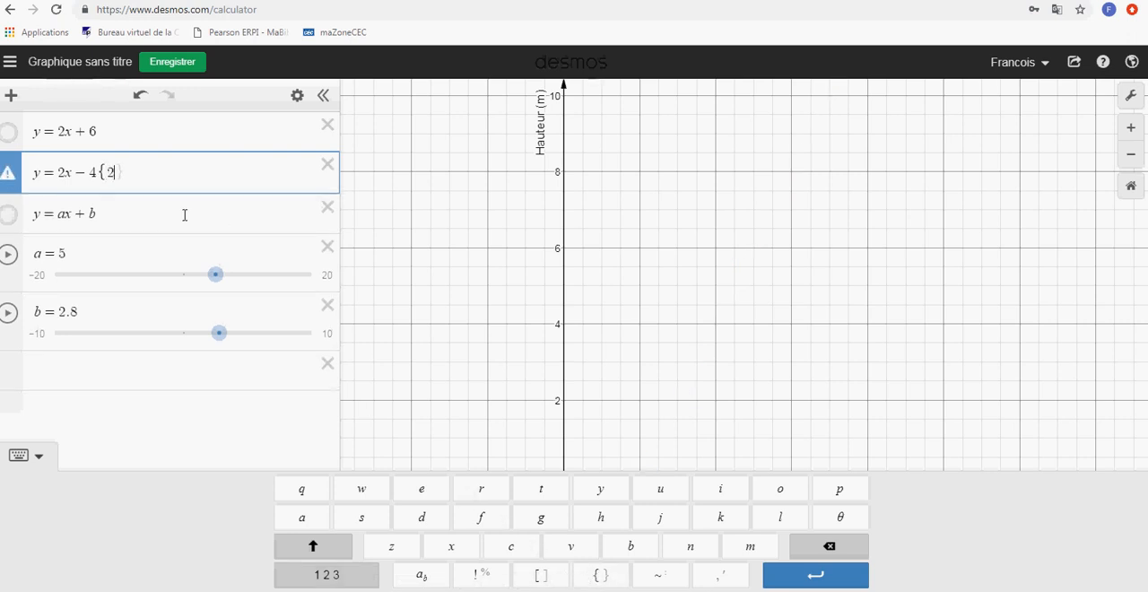
click(348, 584)
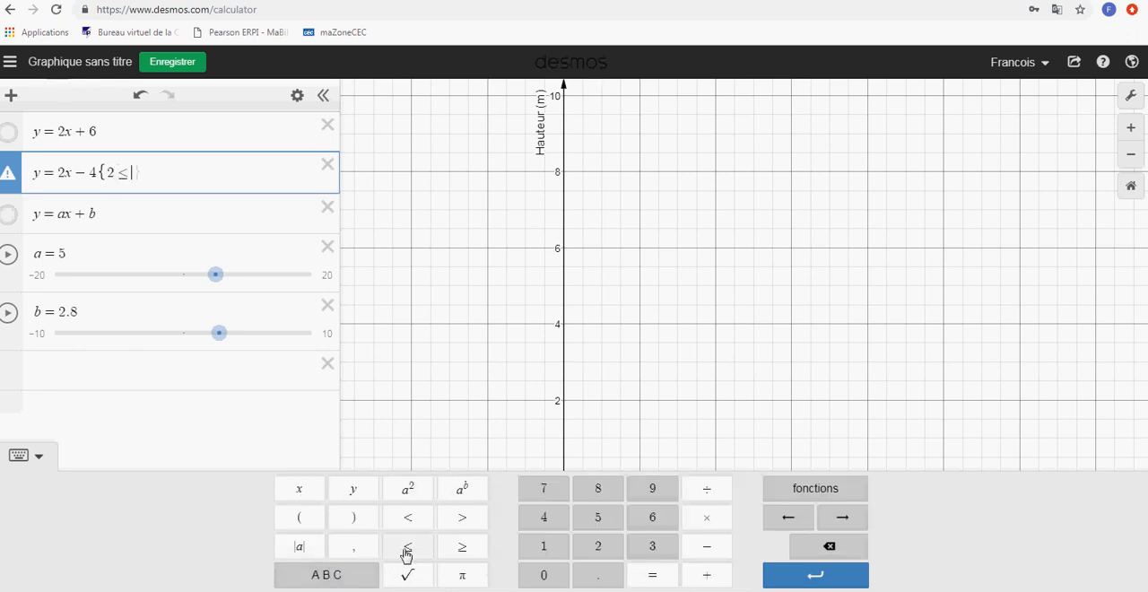
text(x)
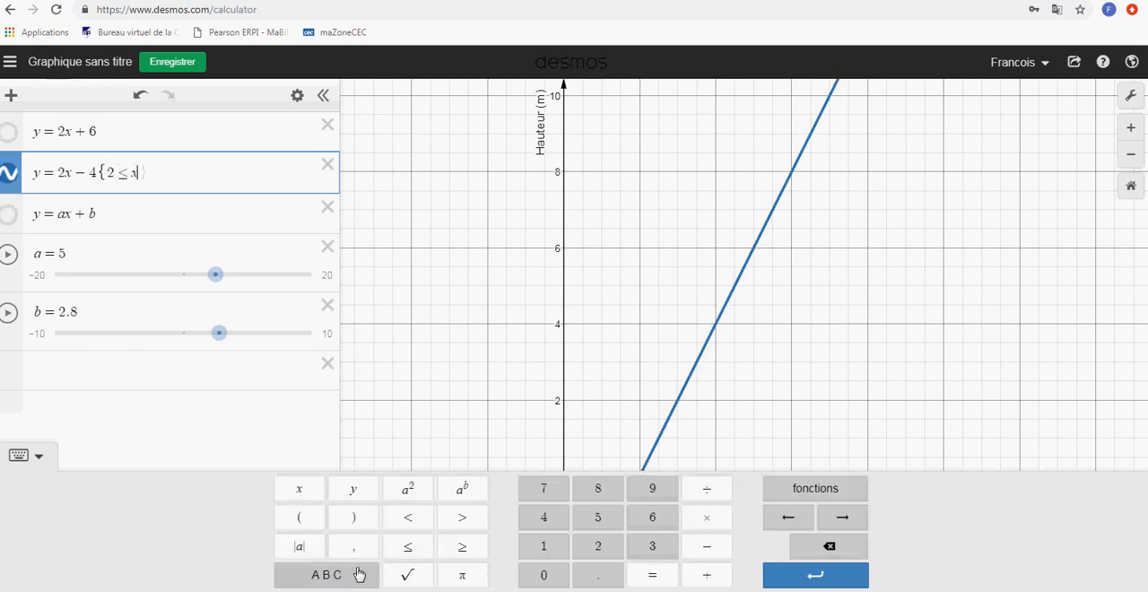
click(412, 553)
text(6)
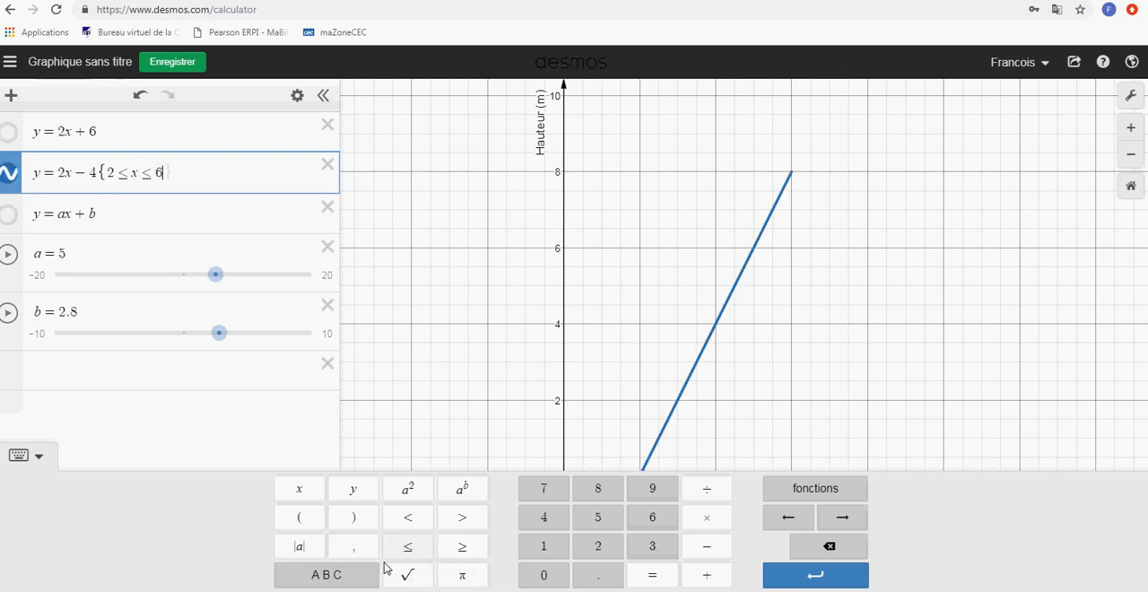
click(351, 578)
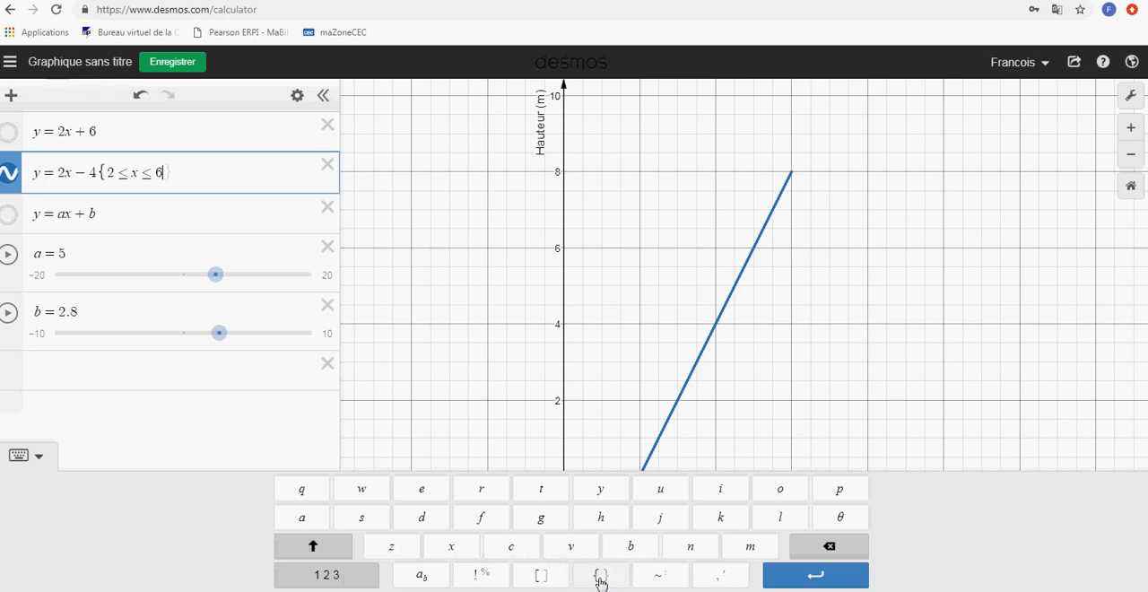
click(334, 551)
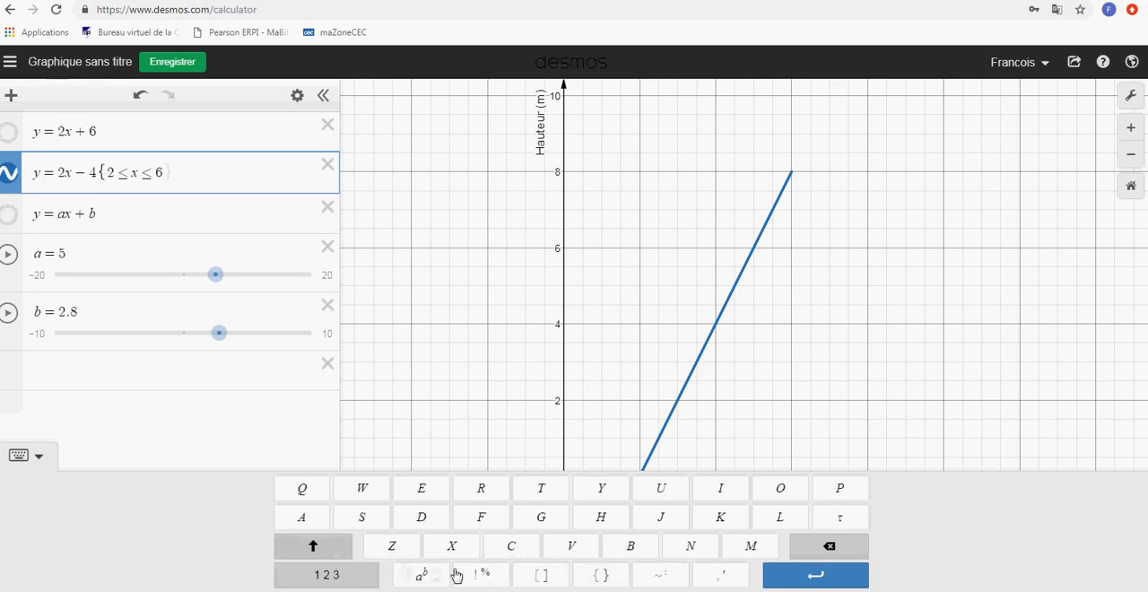
click(603, 581)
Show y = 2x + 6, copy the other line's domain restriction onto it, and change it to {−2 ≤ x ≤ 2}
click(8, 133)
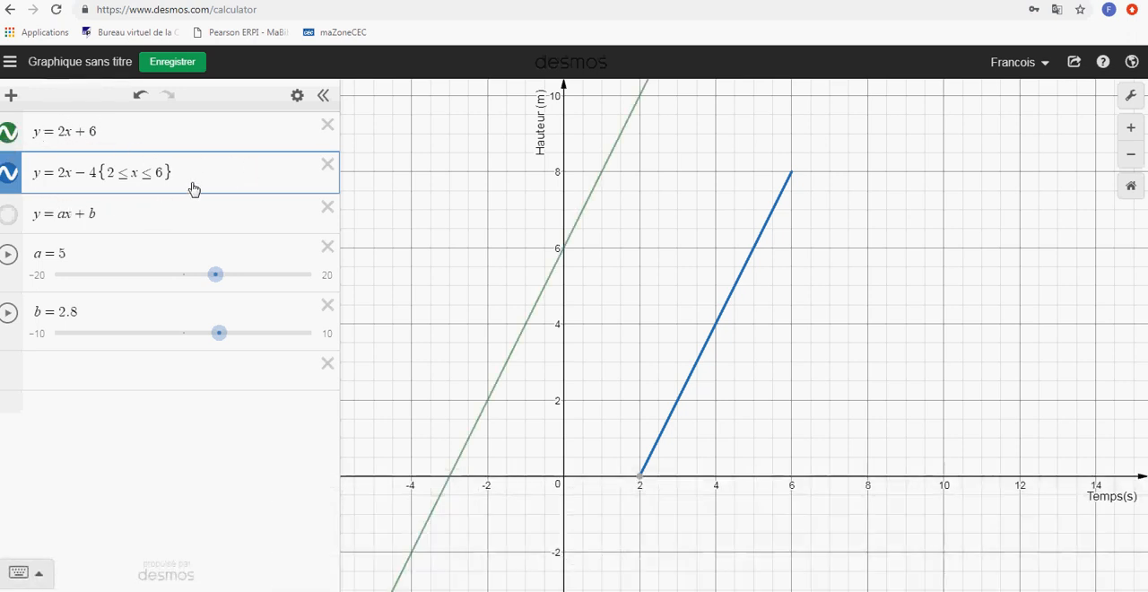
drag(179, 173, 145, 172)
key(ctrl+c)
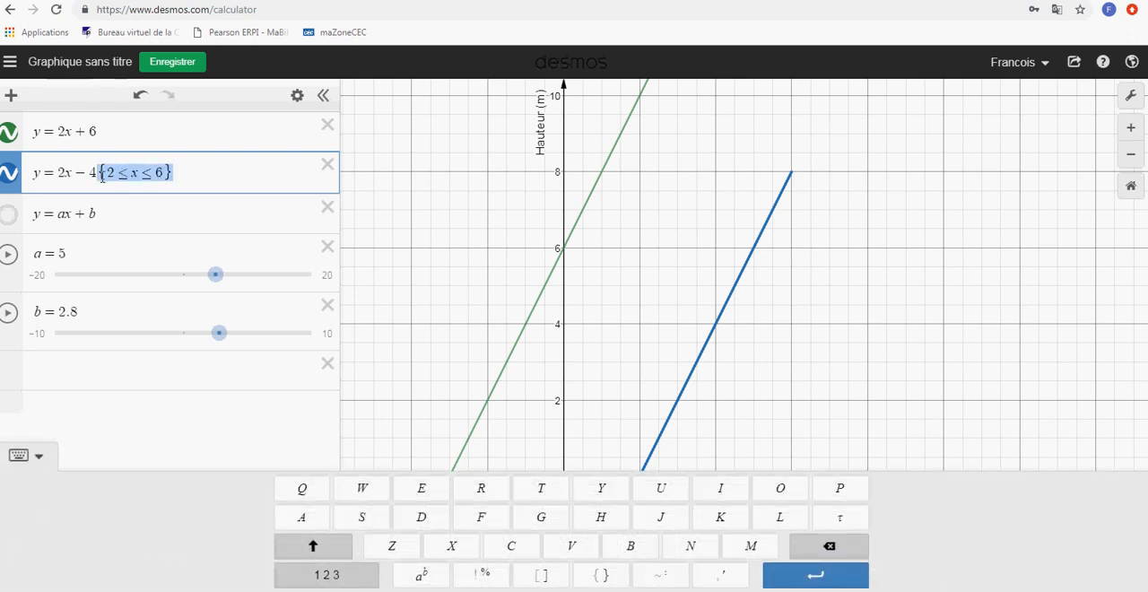
click(123, 132)
key(ctrl+v)
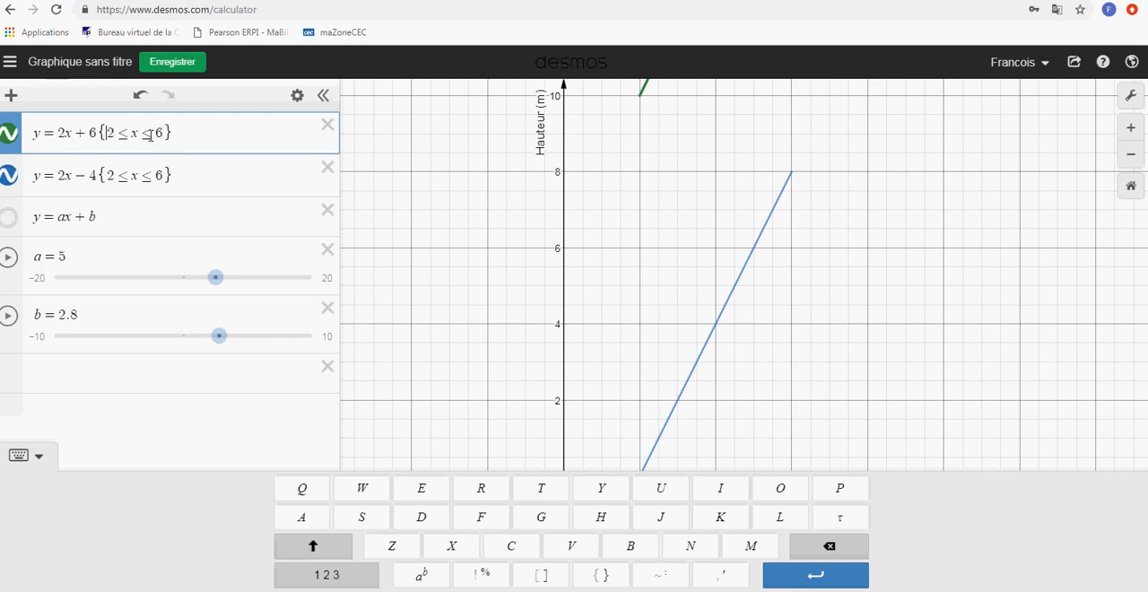
text(-)
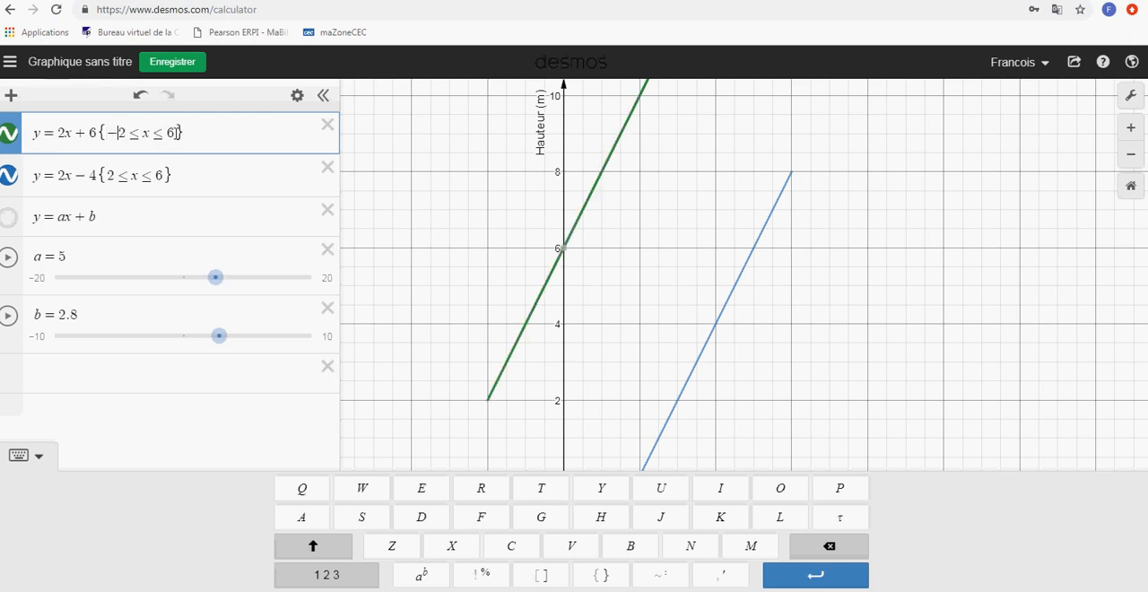
text(2)
key(Delete)
click(654, 235)
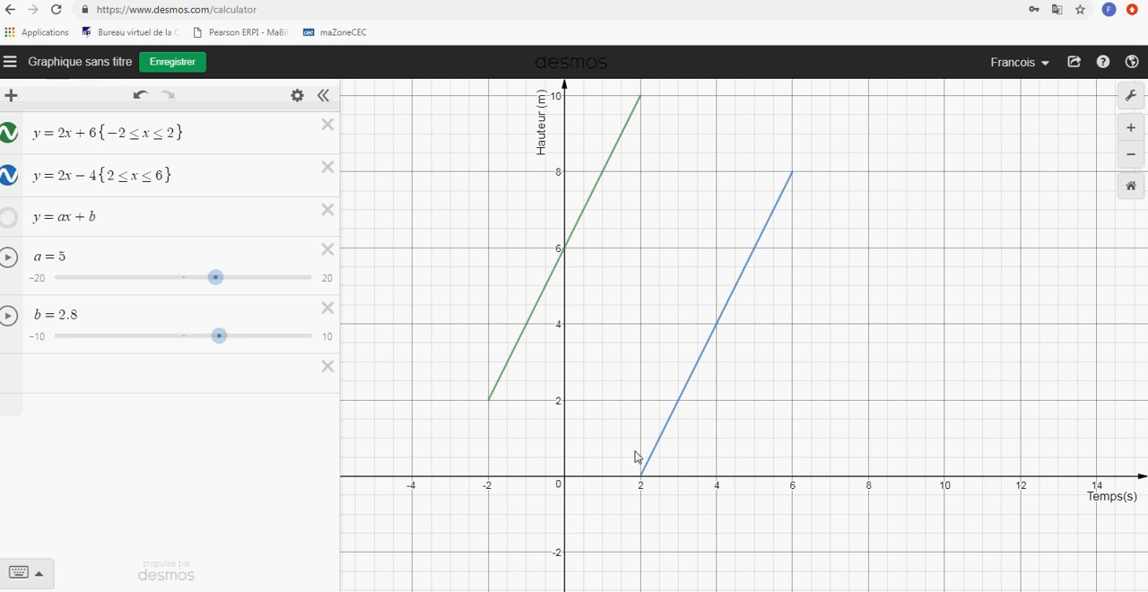
Replace y with f(x) in the 2x + 6 expression and with g(x) in the 2x − 4 expression
click(34, 134)
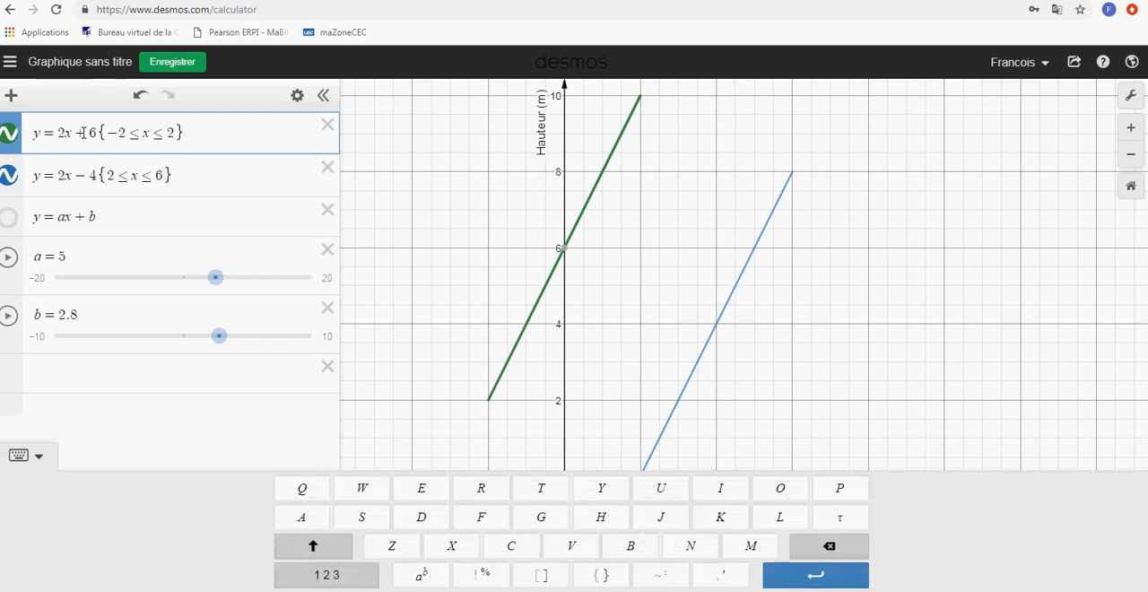
text(f(x))
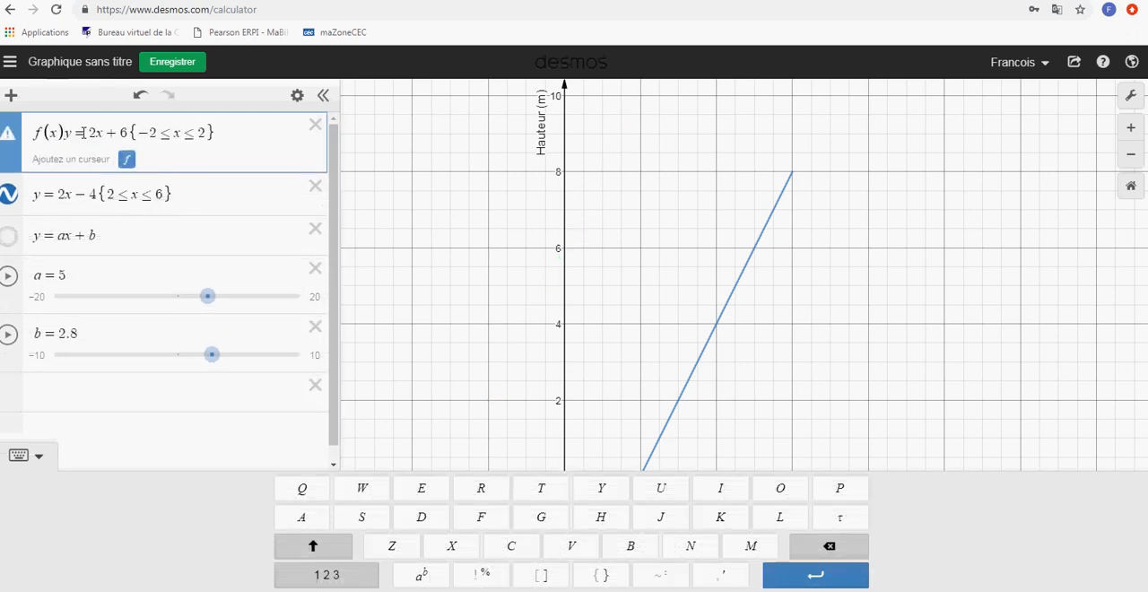
key(BackSpace)
click(35, 176)
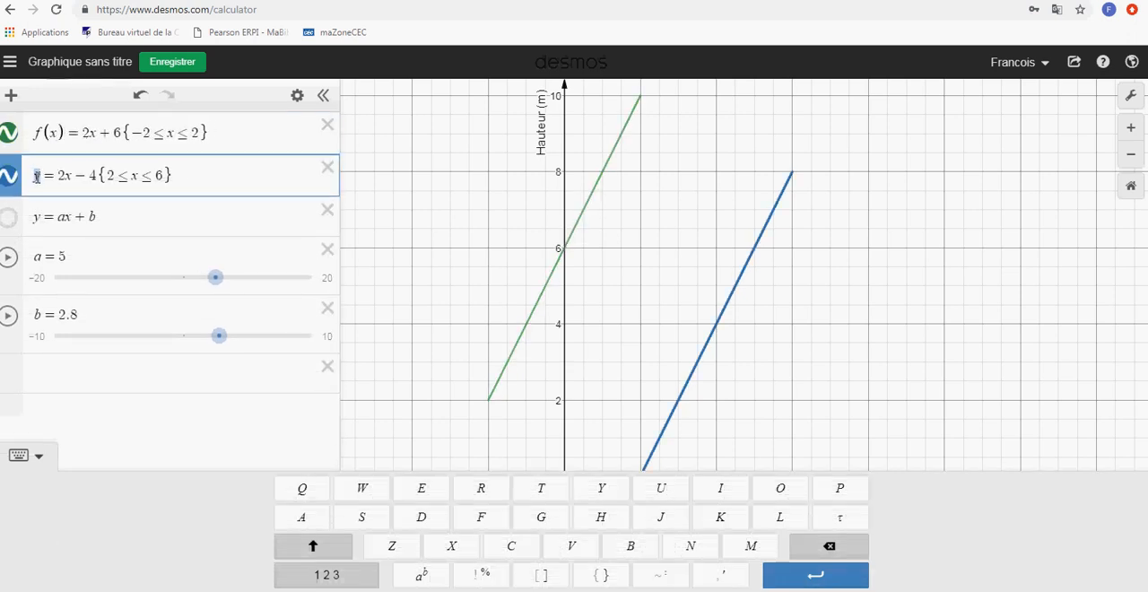
key(BackSpace)
text(g()
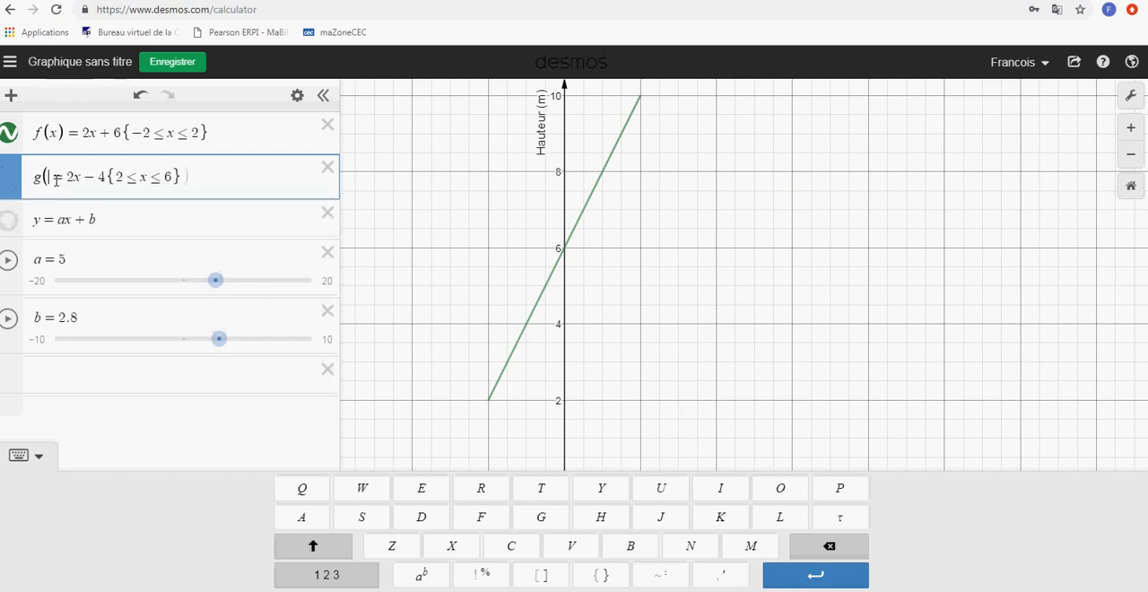
text(x)
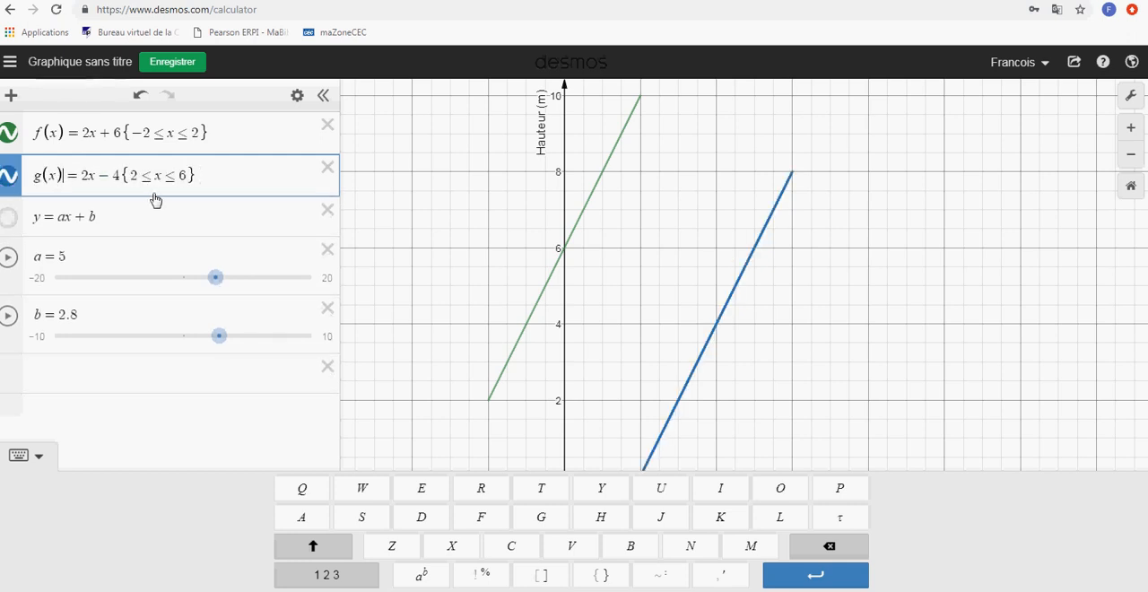
Delete the expression y = ax + b and the sliders for a and b
click(328, 214)
click(328, 218)
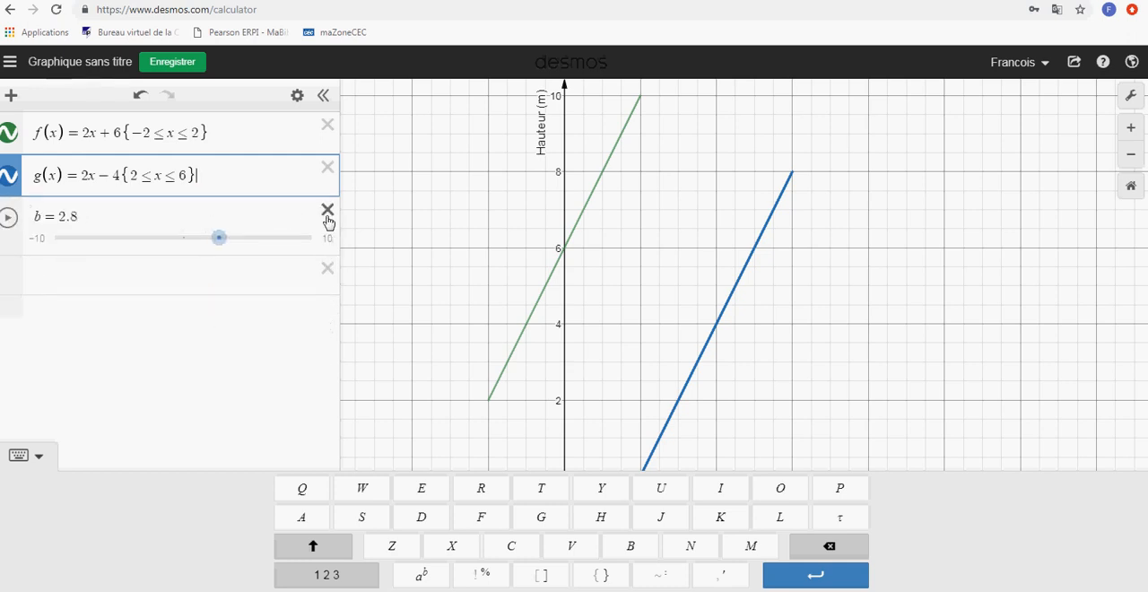
click(327, 219)
Plot the point (3,8) in a new expression line and show its coordinate label
click(156, 223)
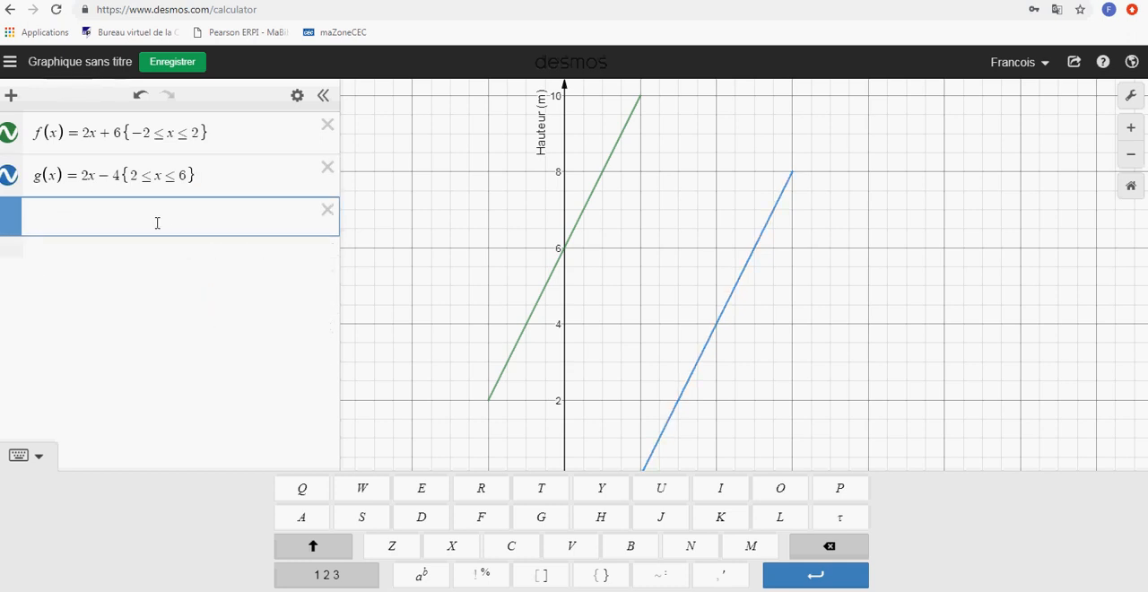
text(()
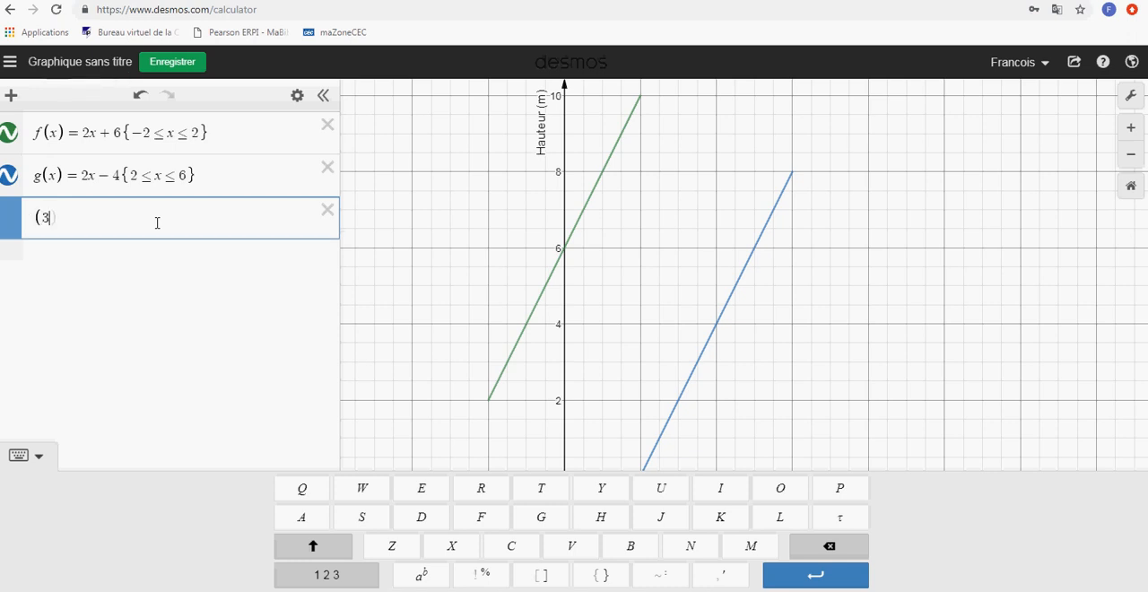
text(3,8)
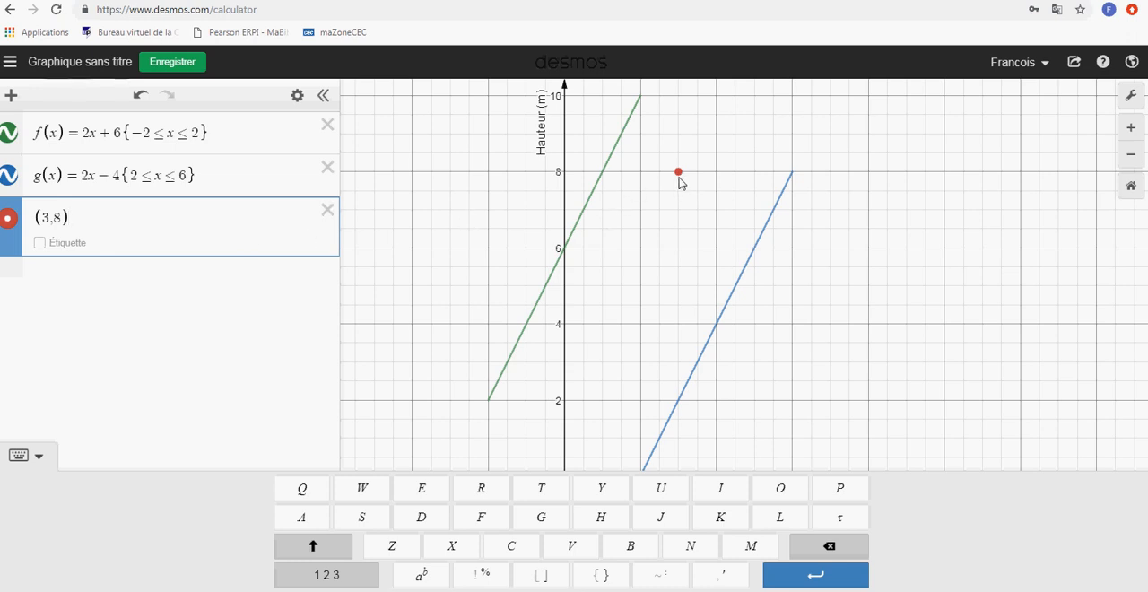
click(39, 244)
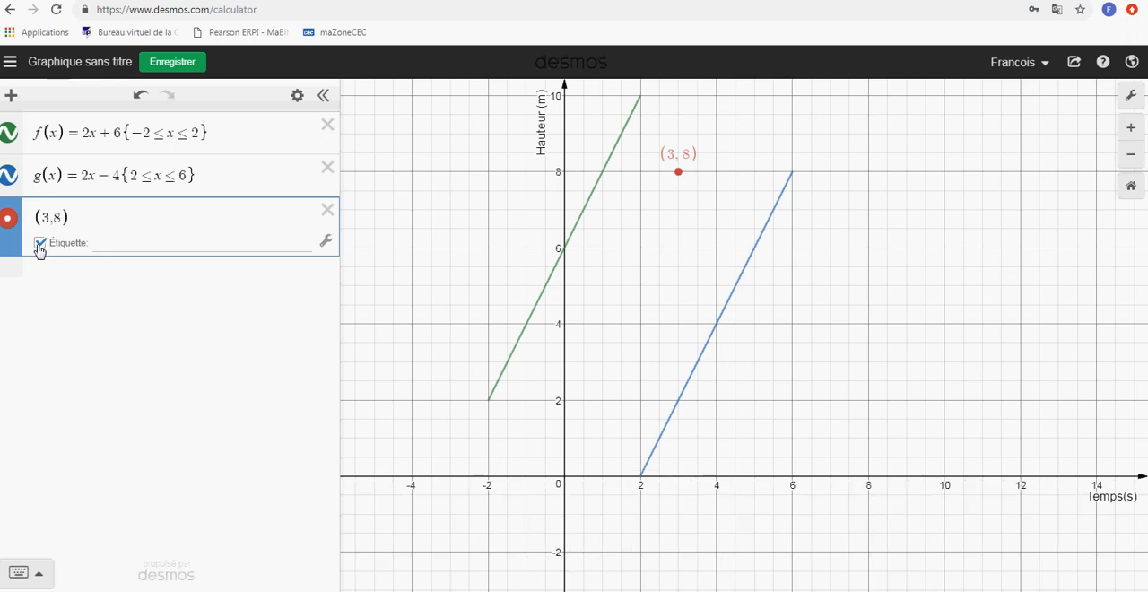
Try the custom label text "Point A" on the point (3,8), and clear it to return to the coordinate label
click(195, 243)
text(Point A)
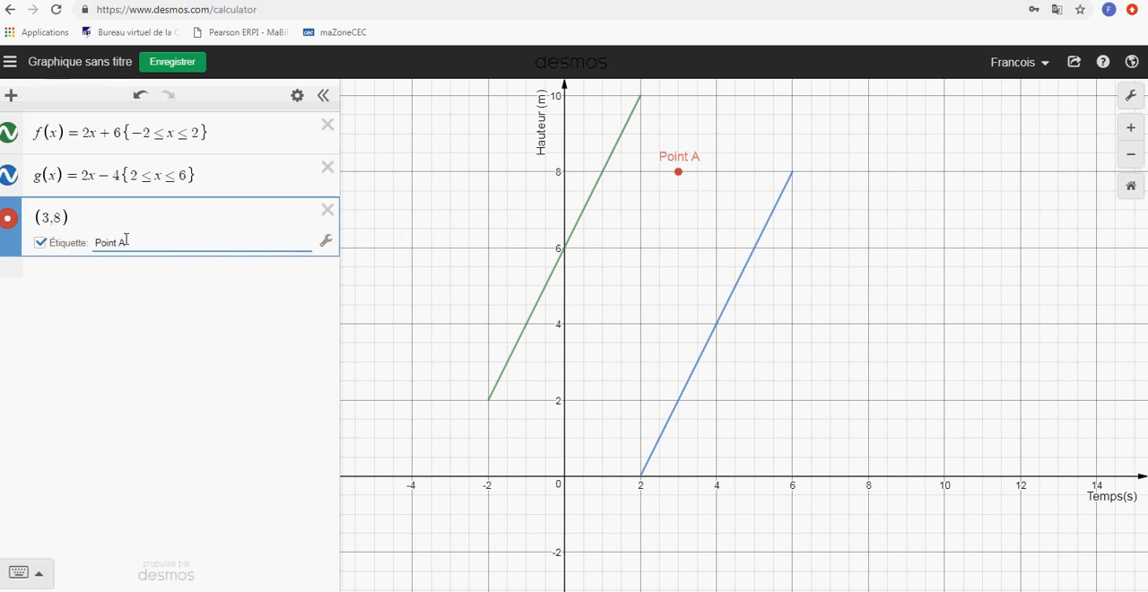
drag(125, 240, 90, 247)
key(BackSpace)
click(41, 244)
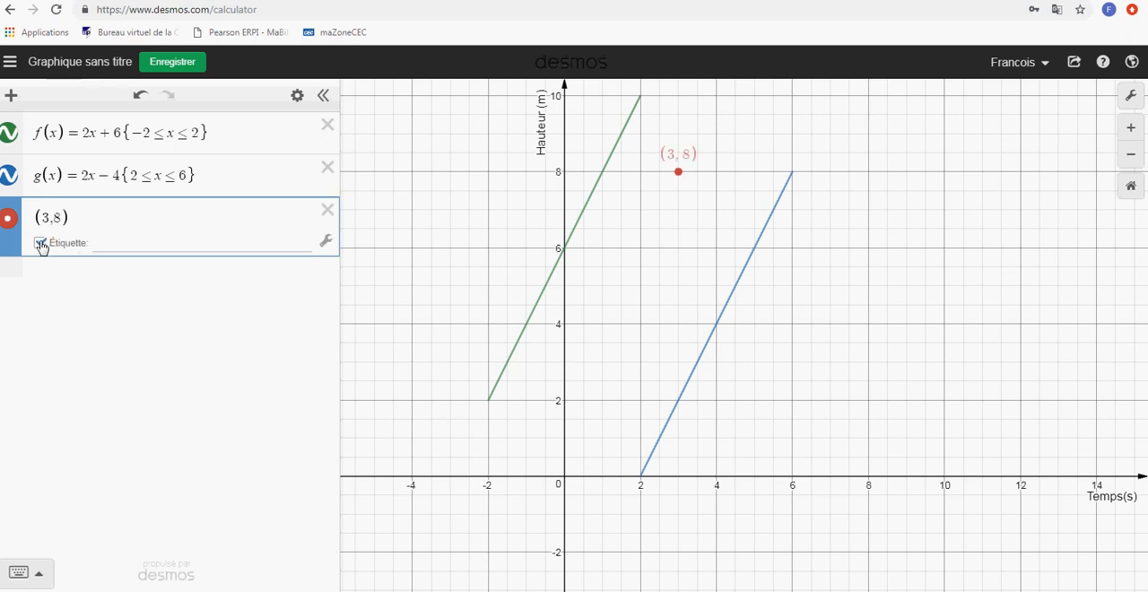
Try the left, right, above and below label positions for the point (3,8)
click(326, 244)
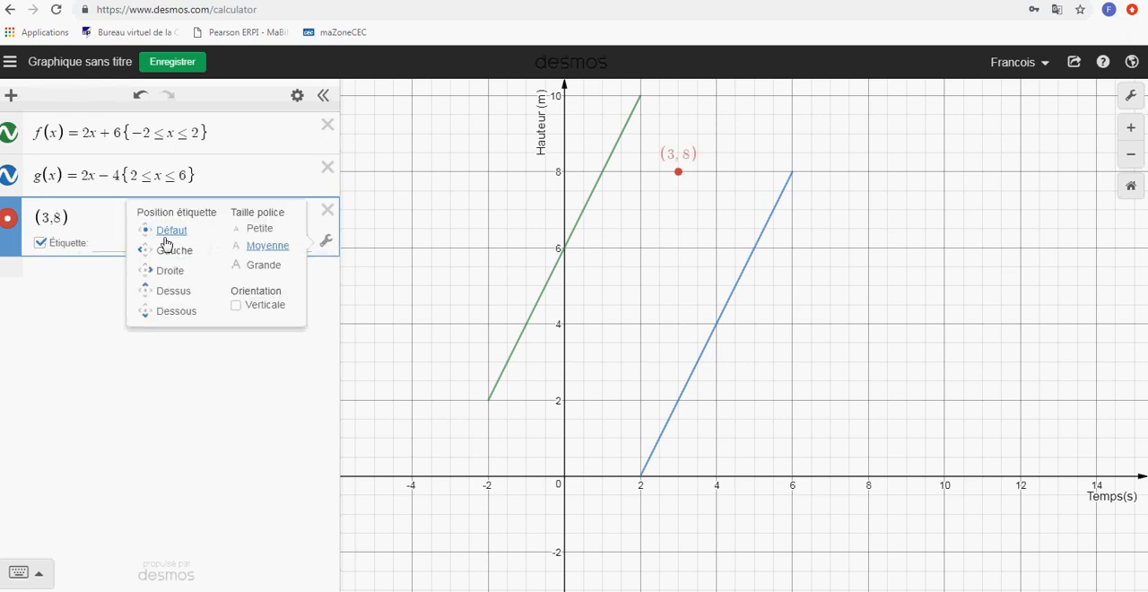
click(149, 258)
click(148, 271)
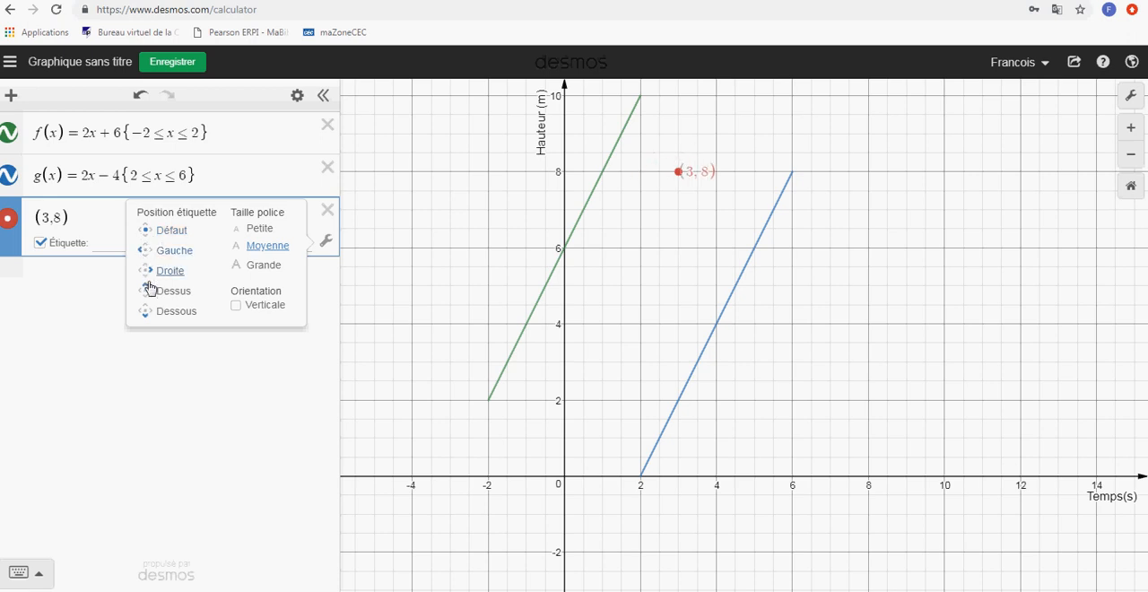
click(148, 292)
click(146, 310)
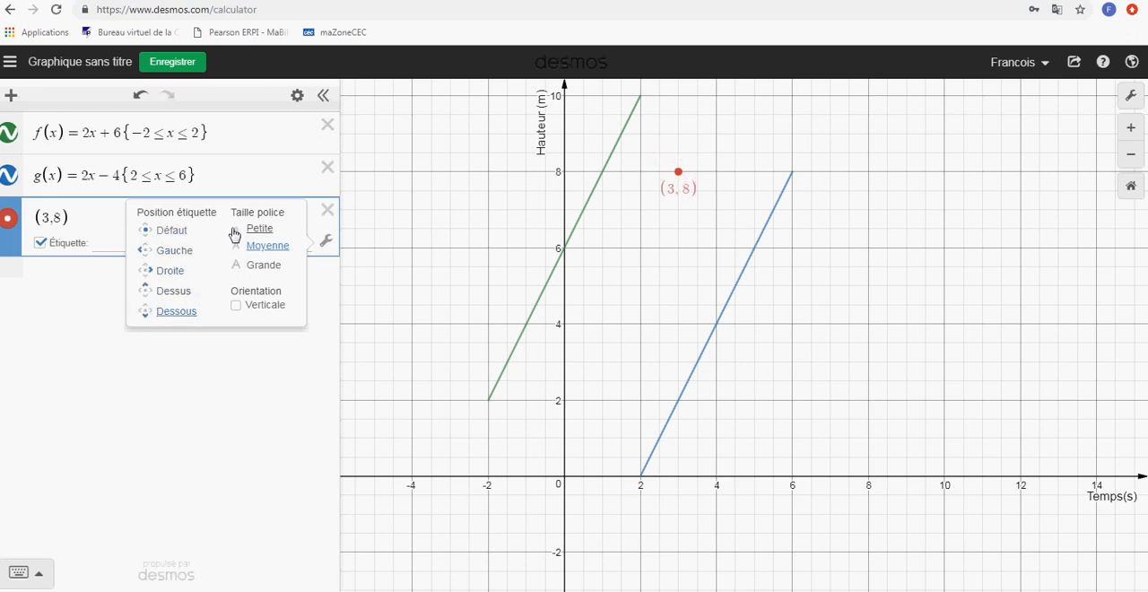
Try the small and large font sizes and vertical orientation on the point's label, and restore medium size, horizontal orientation and default position
click(238, 233)
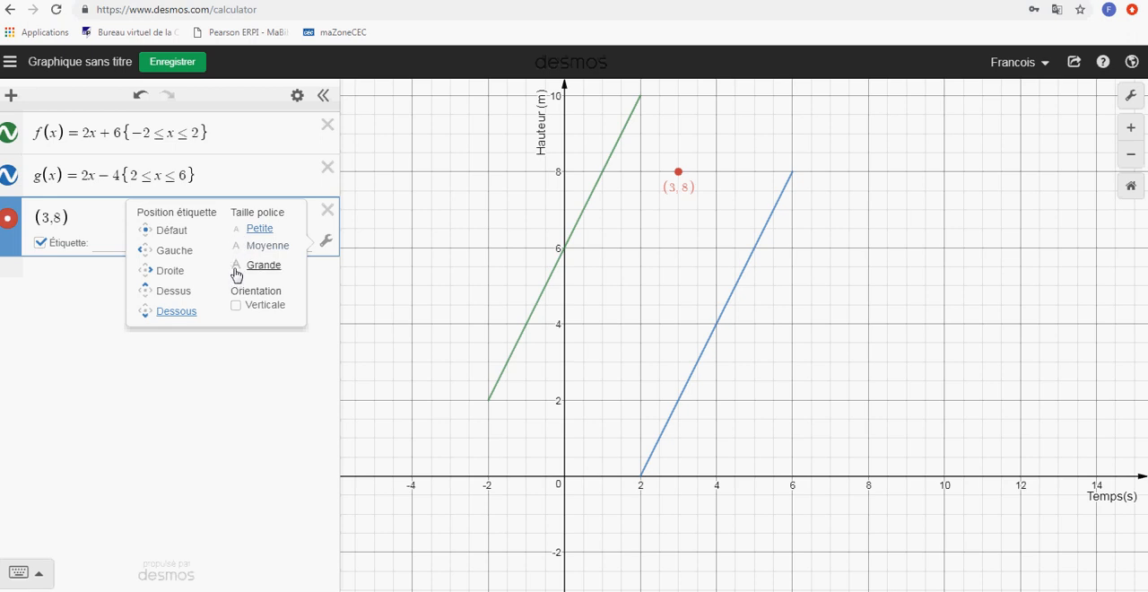
click(237, 267)
click(237, 307)
click(237, 307)
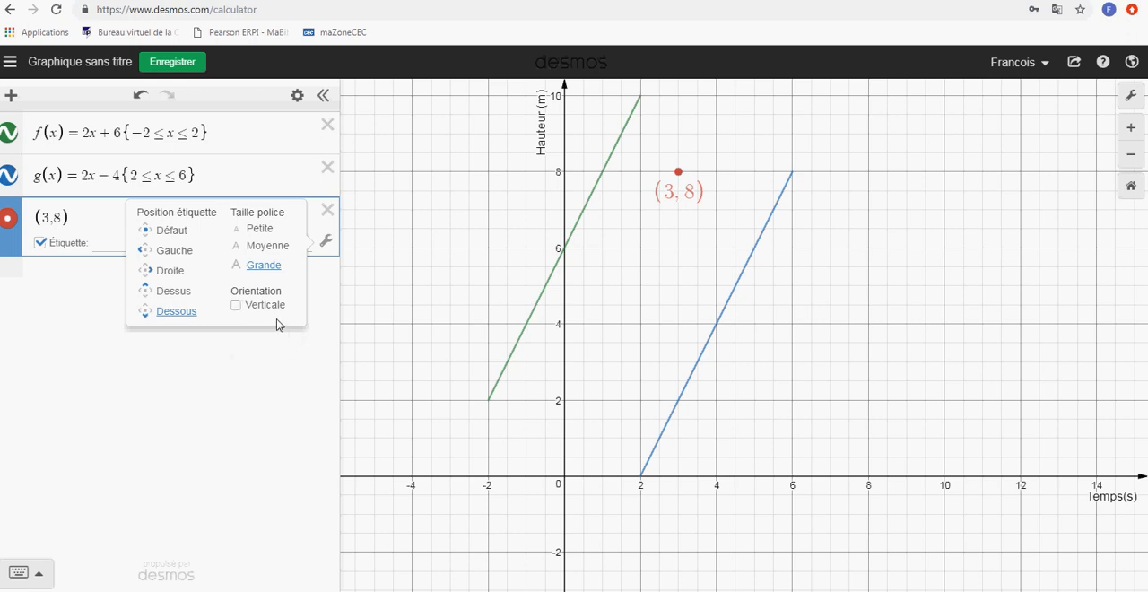
click(258, 247)
click(163, 252)
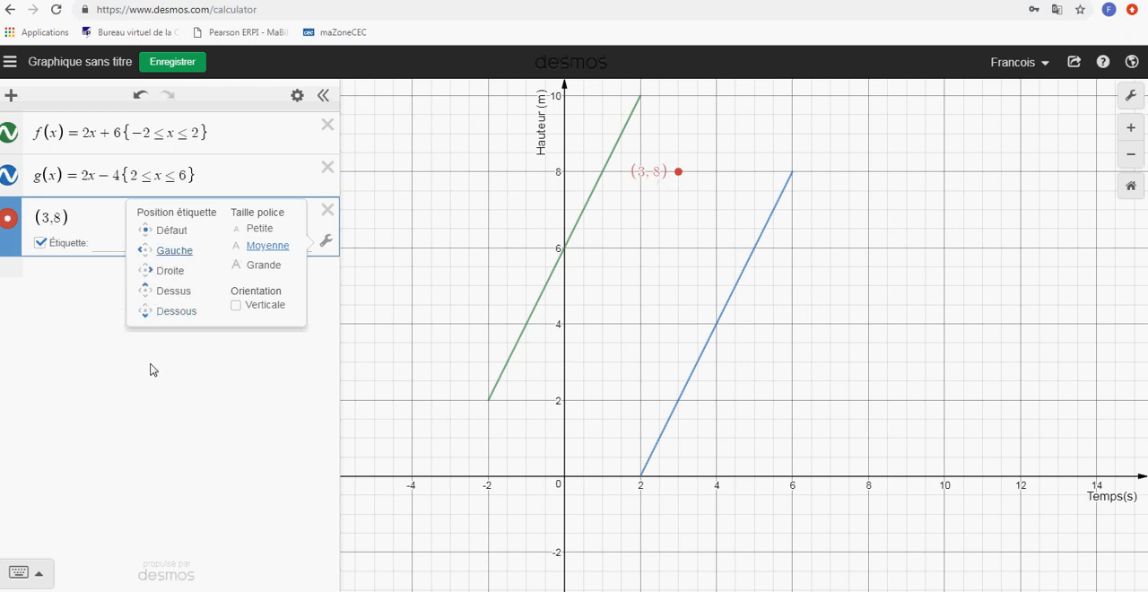
click(162, 230)
click(199, 368)
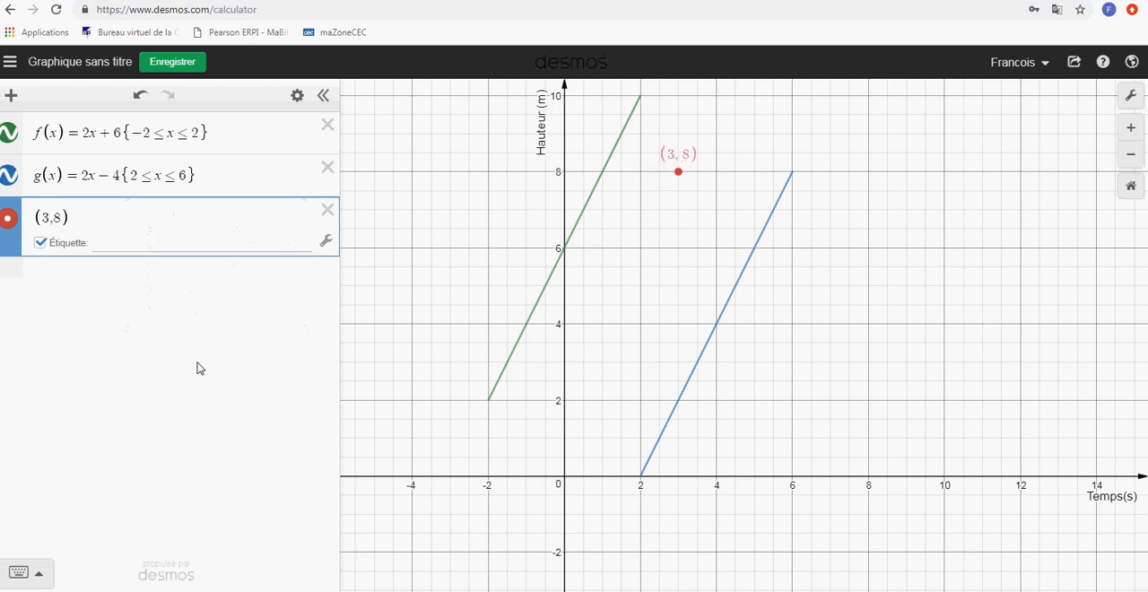
Plot the point (3,g(3)) in a new expression line and show its coordinate label
click(65, 274)
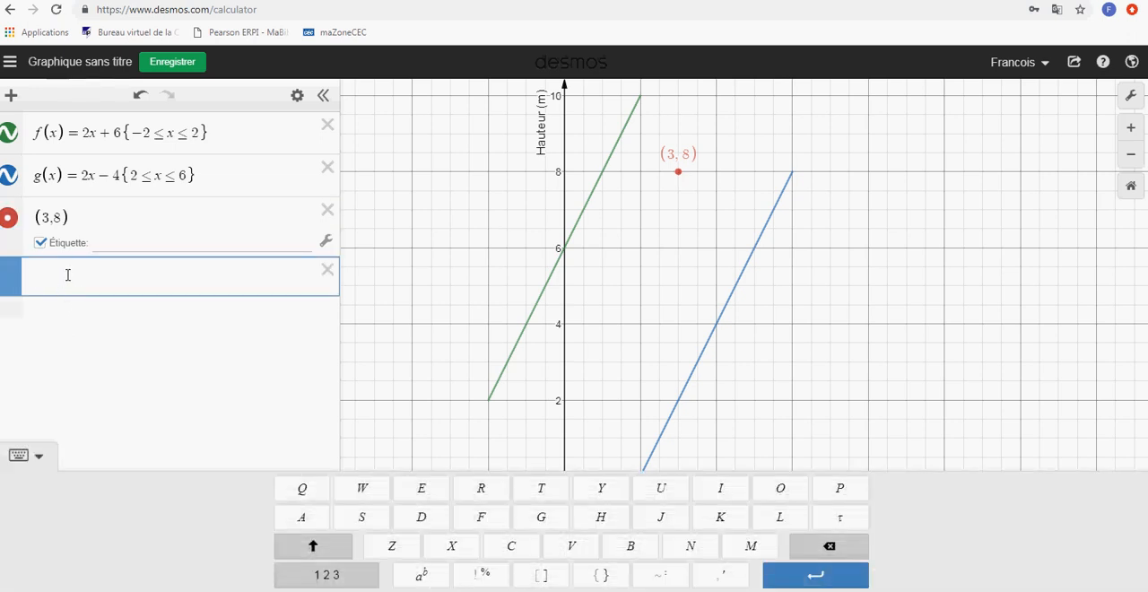
text(()
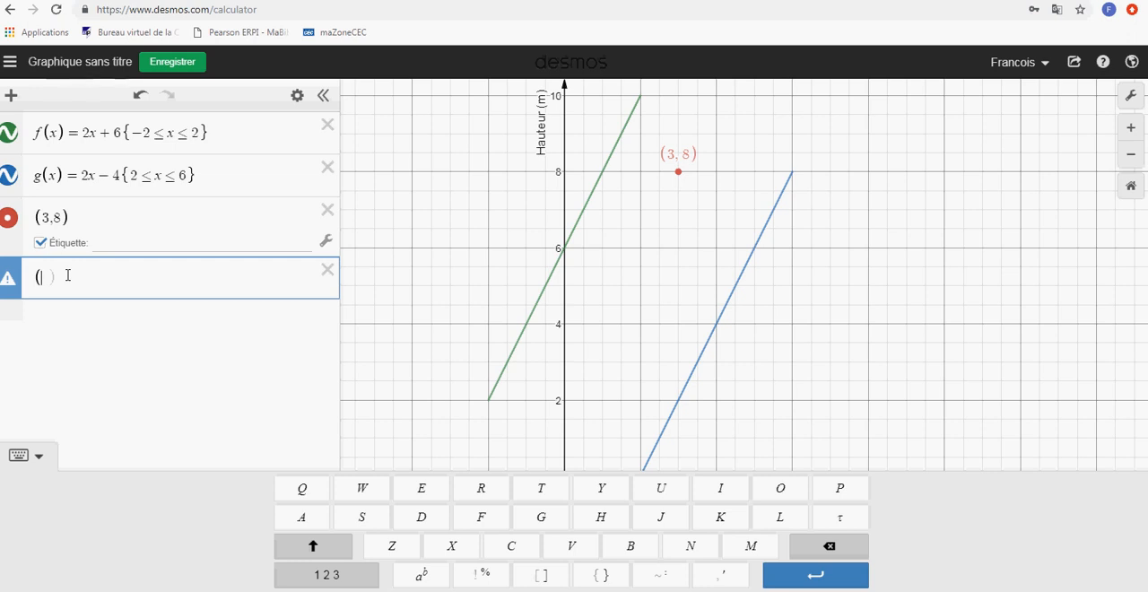
text(3,g(3)
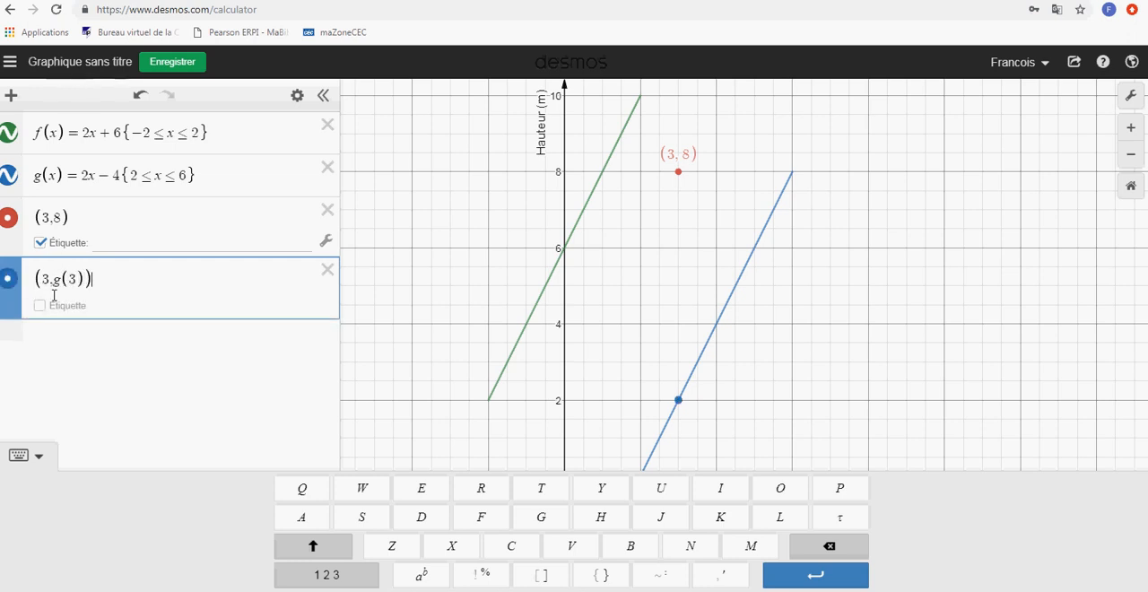
click(39, 306)
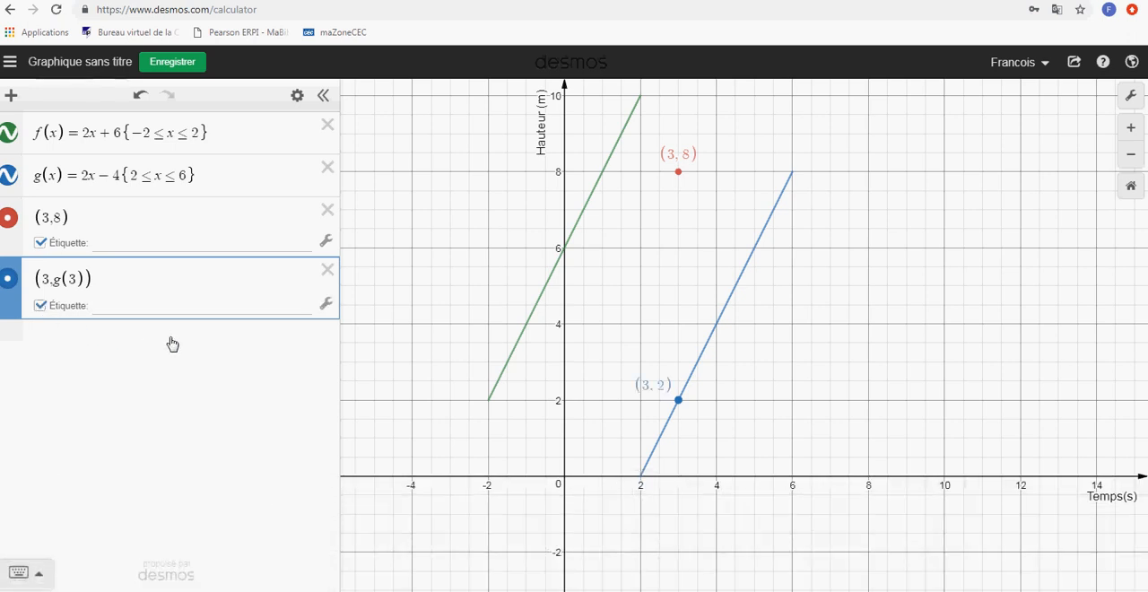
Plot the labelled point (a,f(a)) with a slider for a, and slide a to −0.1
click(114, 350)
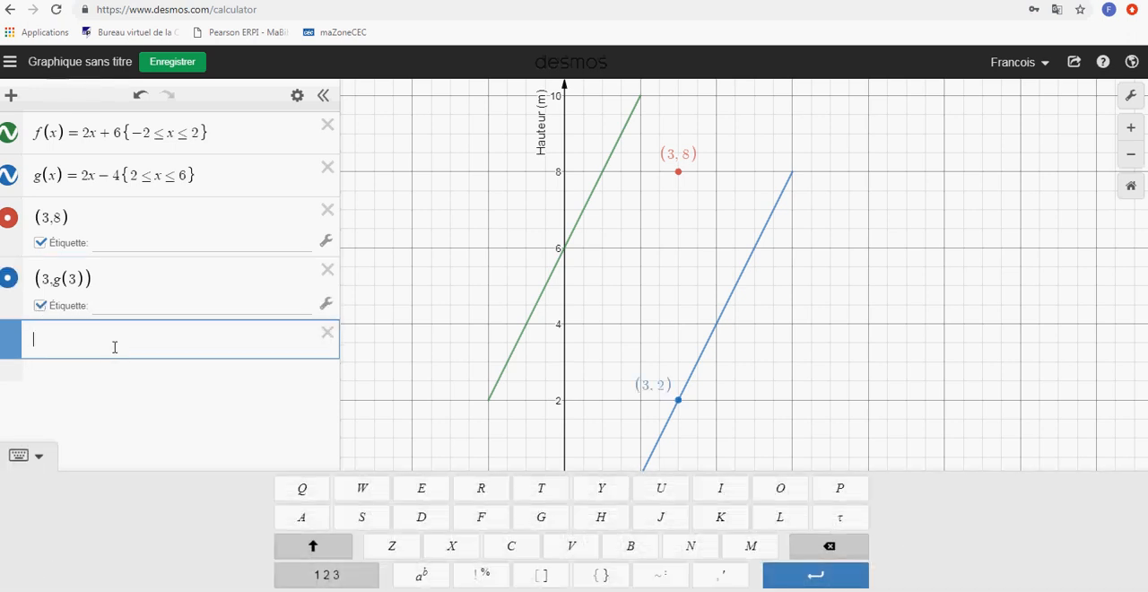
text(()
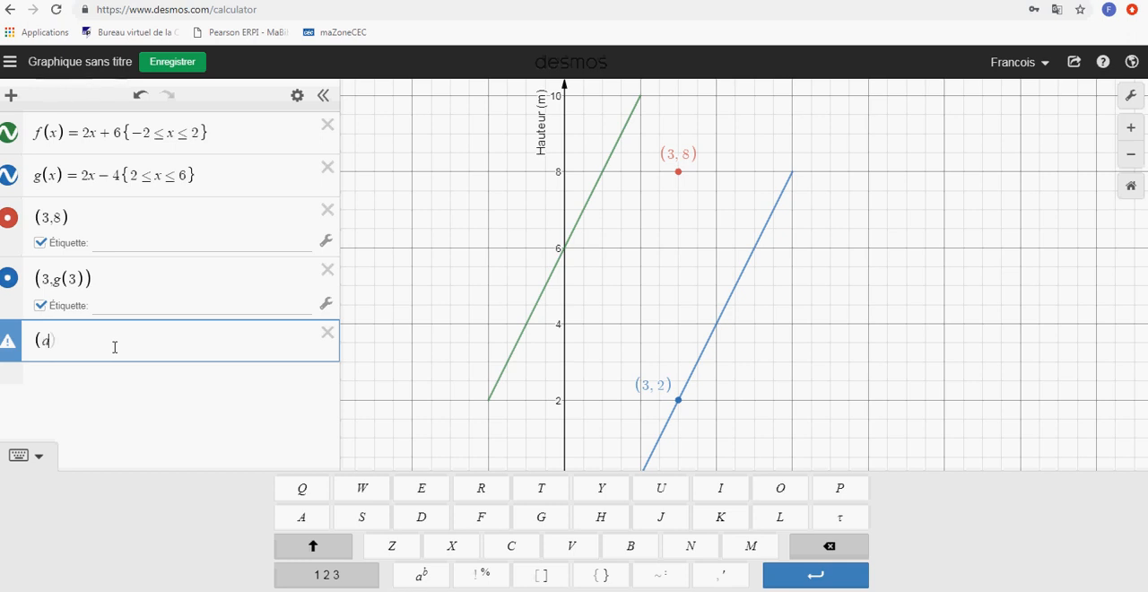
text(a,f(a))
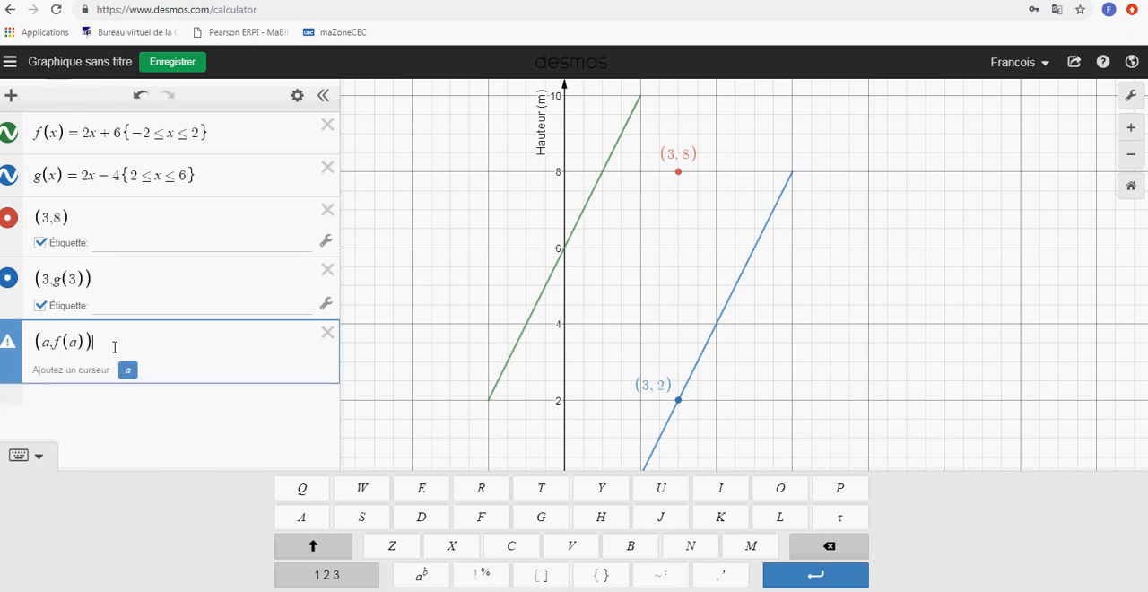
click(128, 370)
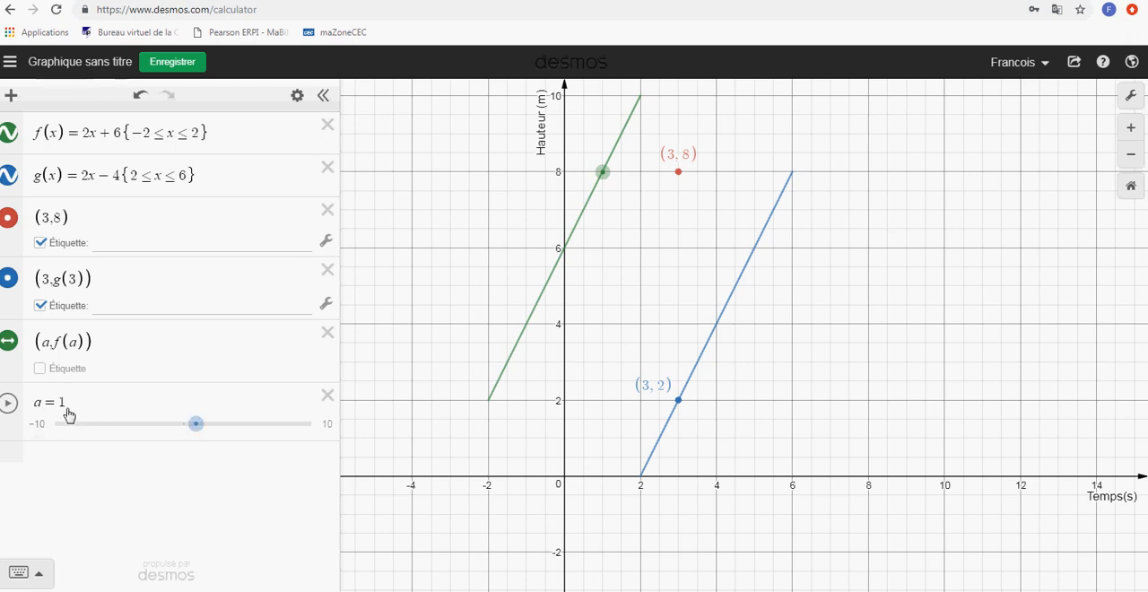
click(39, 369)
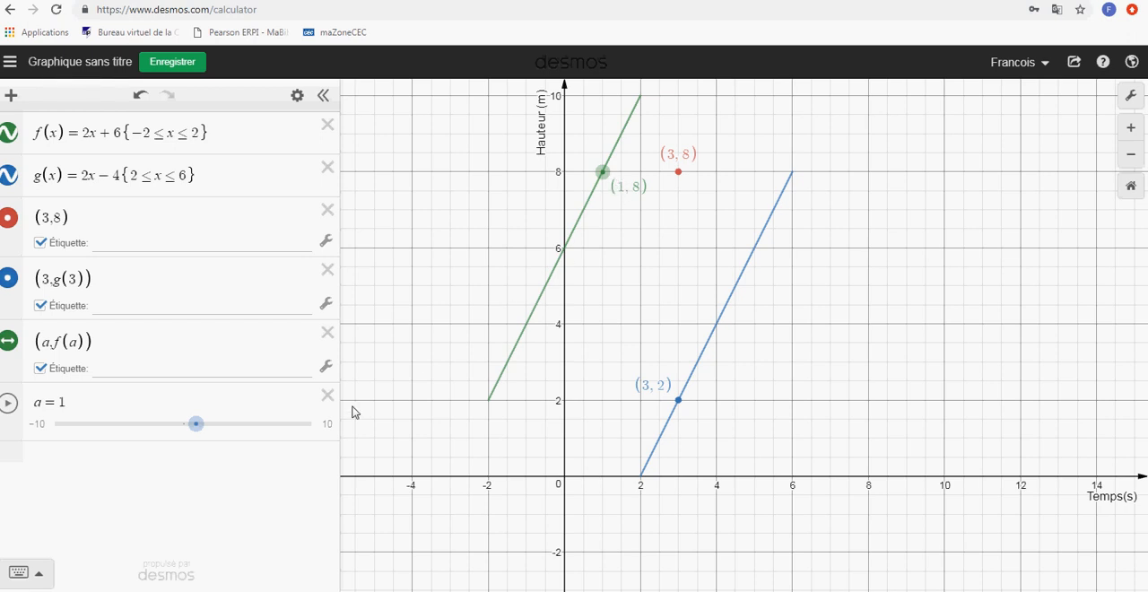
mouse_move(197, 431)
mouse_down()
mouse_move(210, 428)
mouse_move(169, 433)
mouse_move(183, 436)
mouse_up()
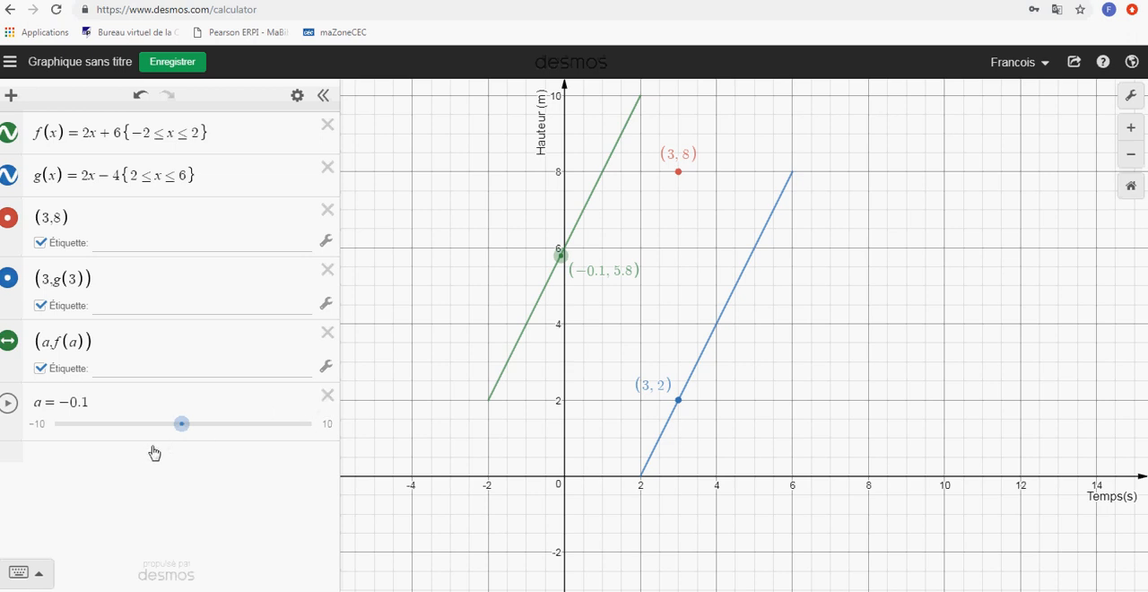
Delete the slider for a, the three points and the functions g(x) and f(x)
click(328, 397)
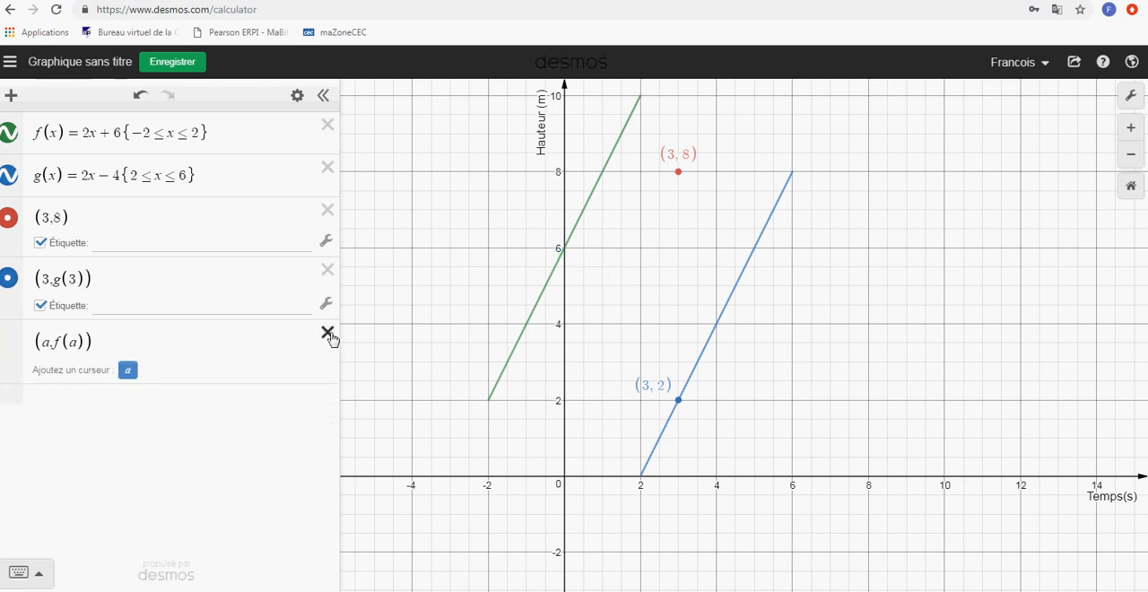
click(327, 332)
click(327, 270)
click(327, 209)
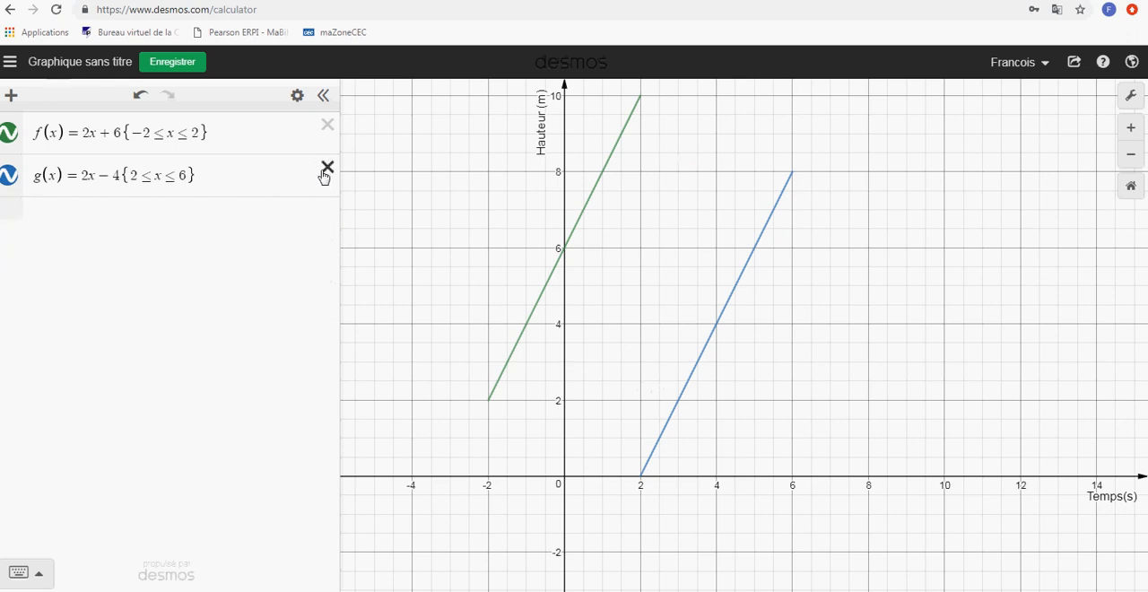
click(327, 168)
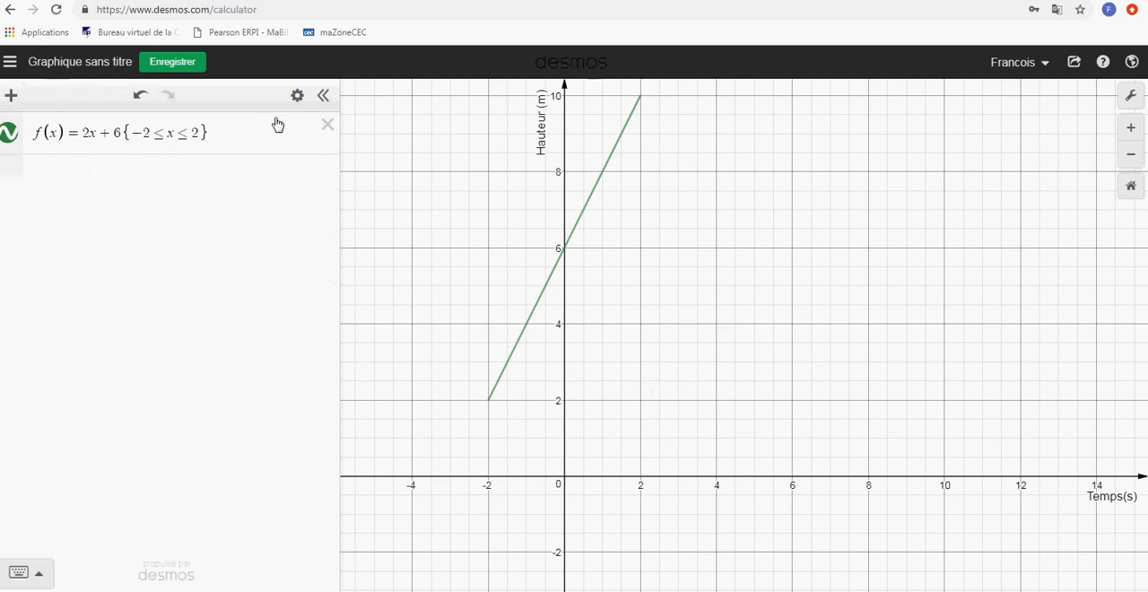
click(327, 125)
Add a note reading "Trace la fonction f(x) = 3x - 5"
click(10, 96)
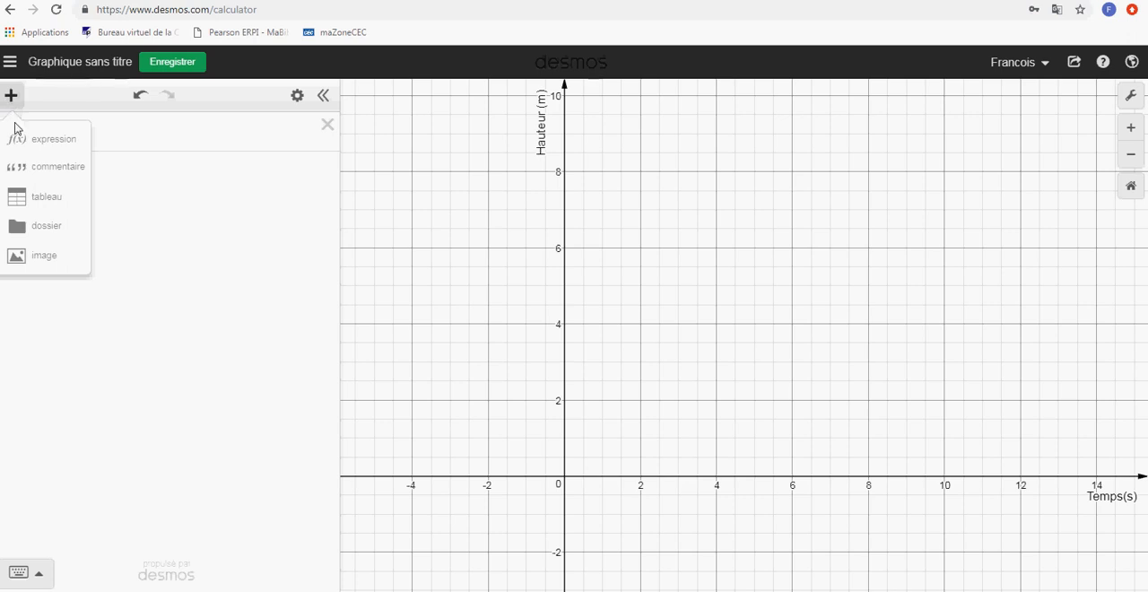
click(42, 177)
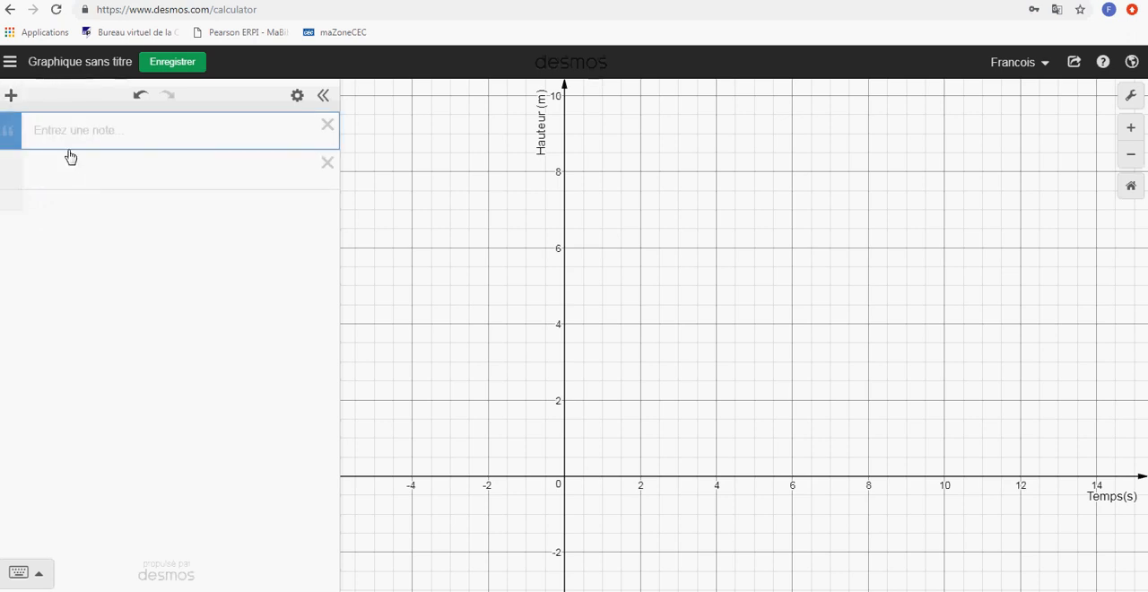
text(Trace la fonction f(x) = 3x - 5)
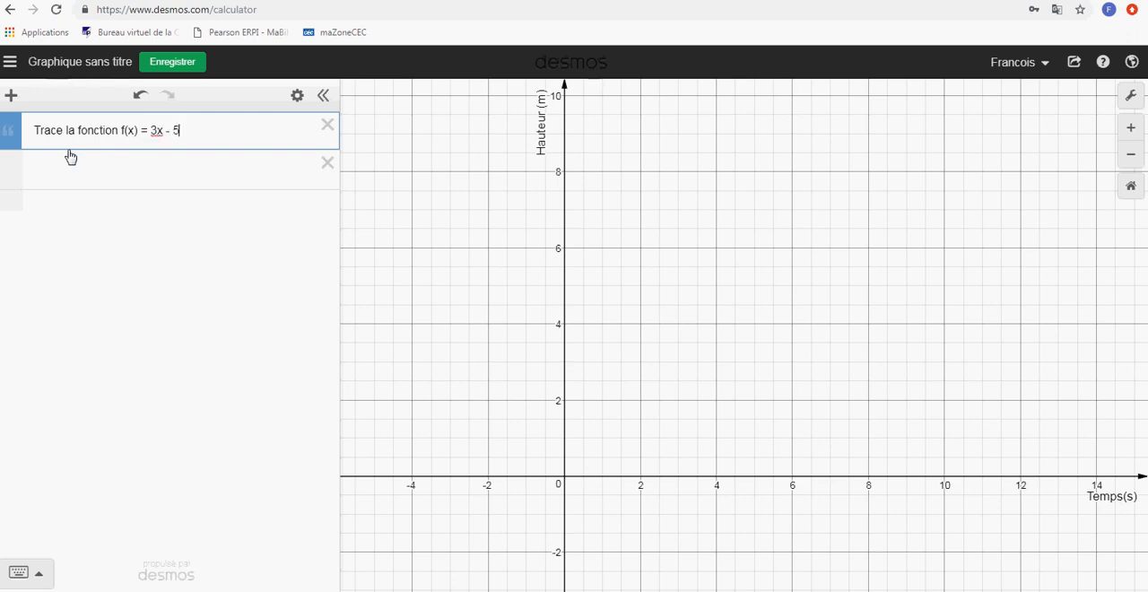
Insert a table below the note and fill its x₁ column with 2, 4, 6, 8 and 10
click(159, 171)
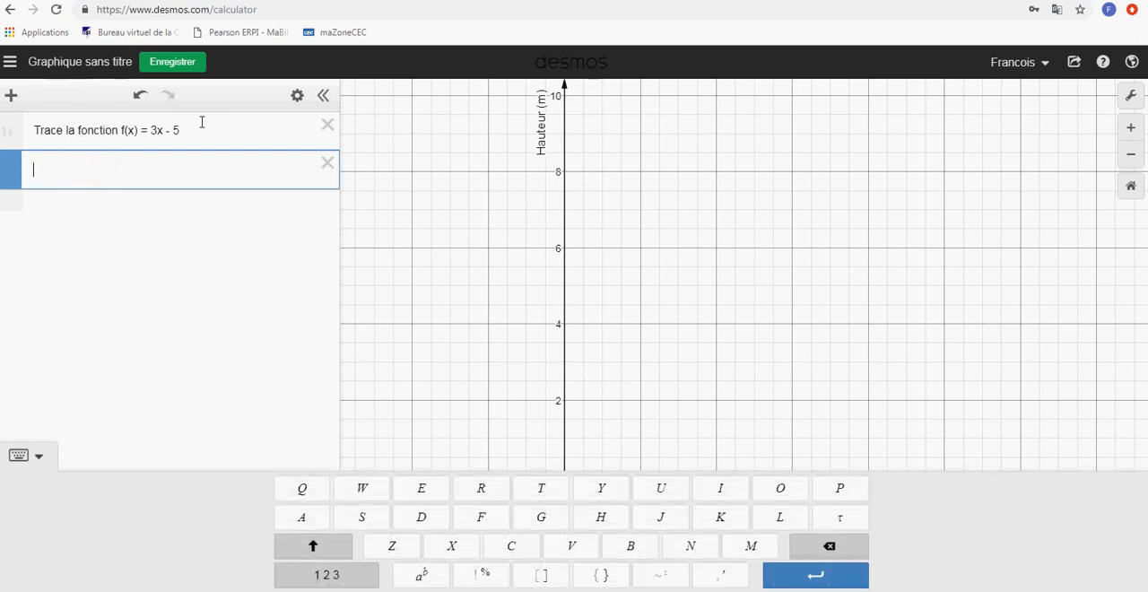
click(10, 94)
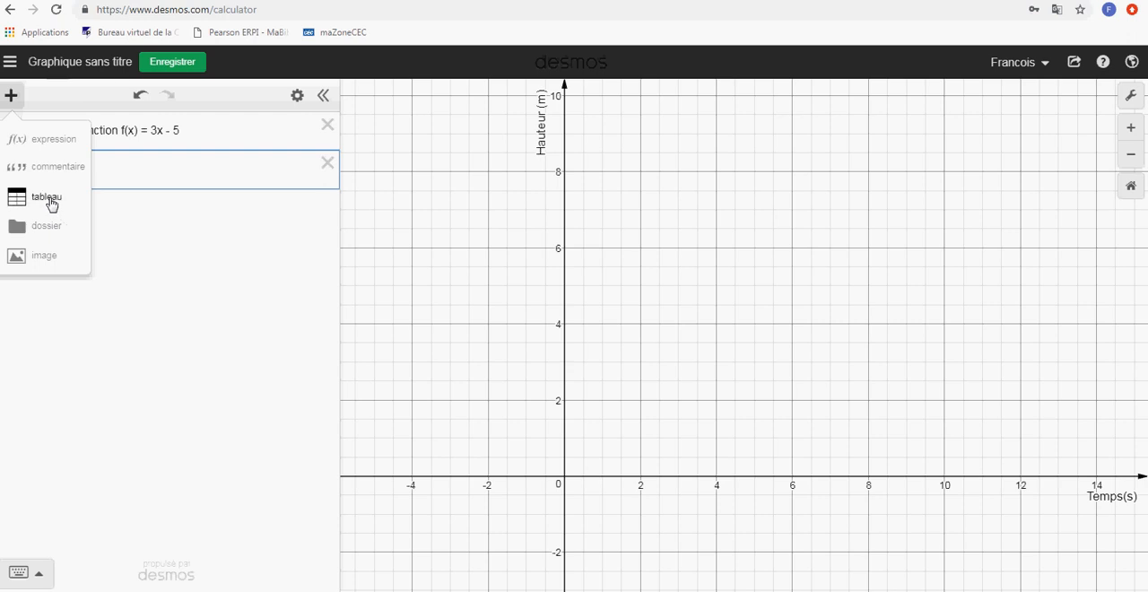
click(51, 206)
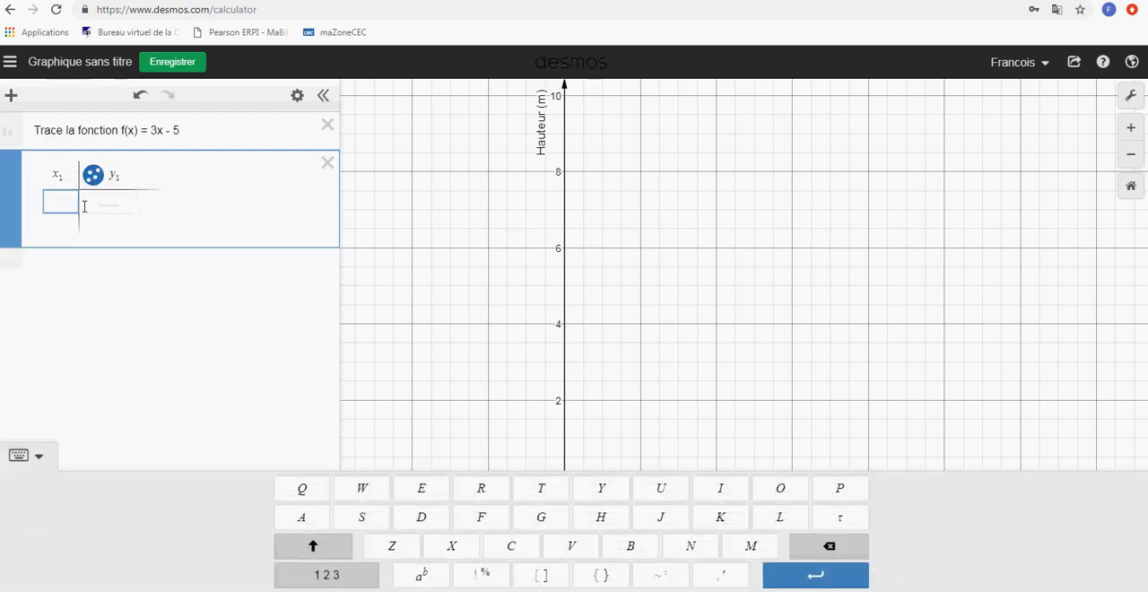
text(2)
key(Return)
text(4)
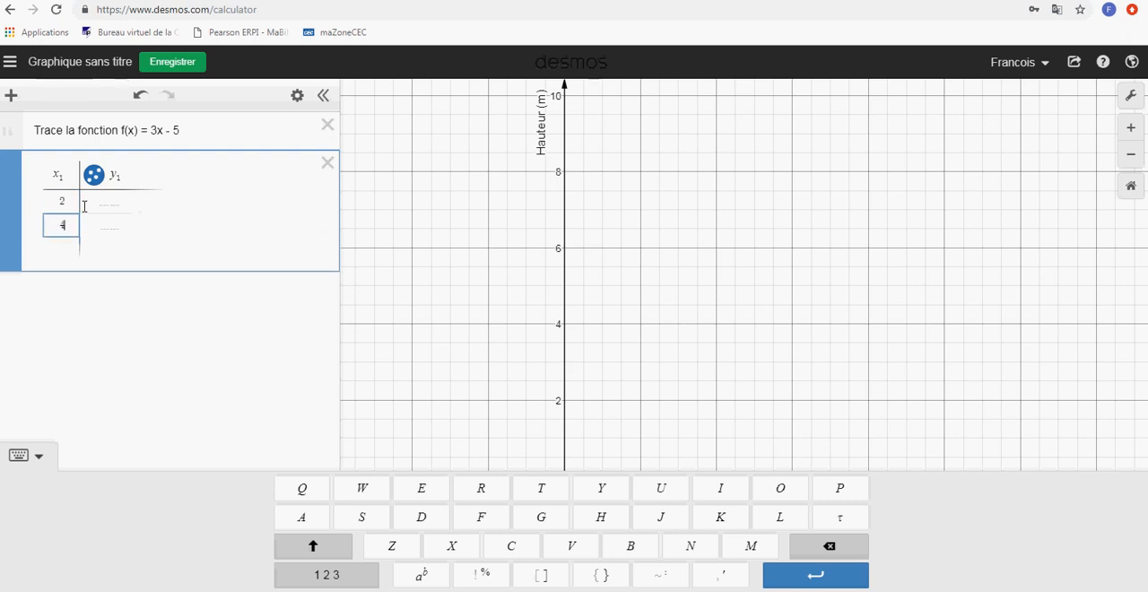
key(Return)
text(6)
key(Return)
text(8)
key(Return)
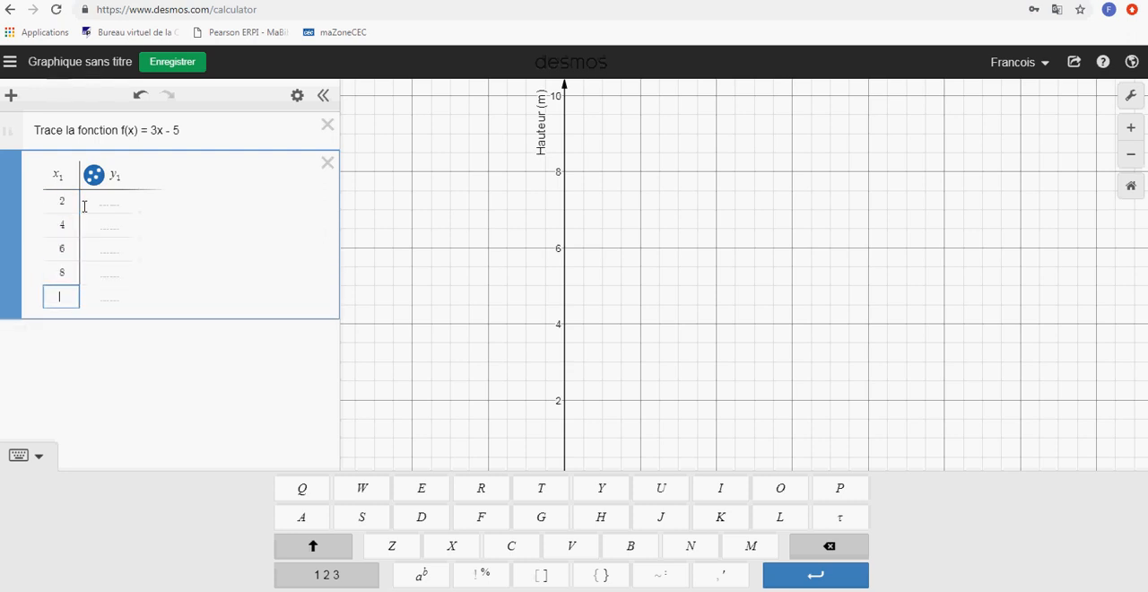
text(10)
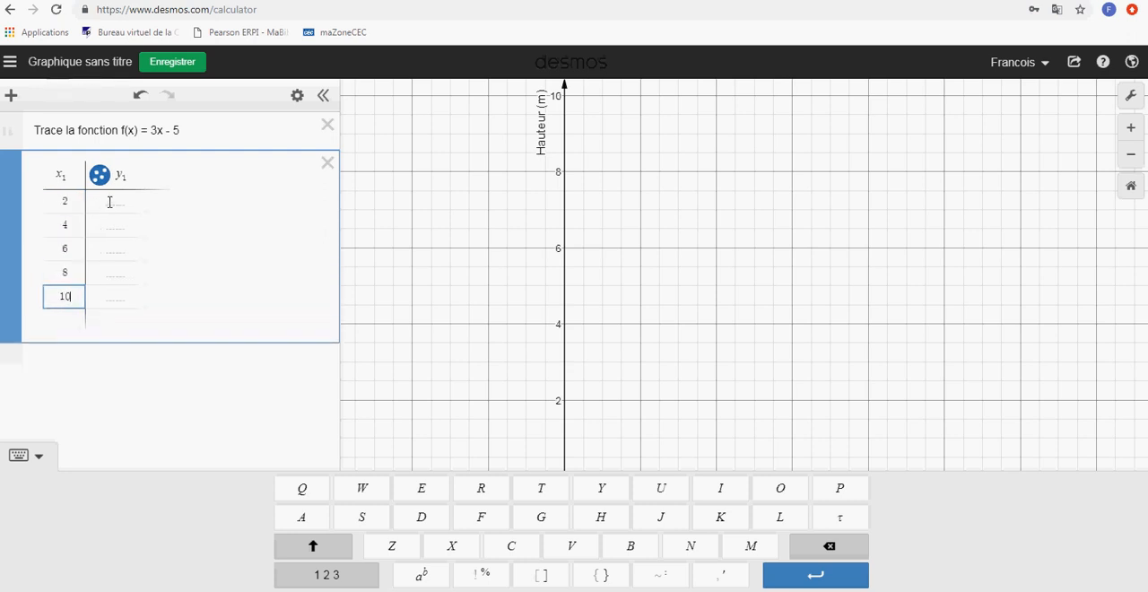
Fill the table's y₁ column with 3, 6, 9, 12 and 15
click(109, 202)
text(3)
key(Return)
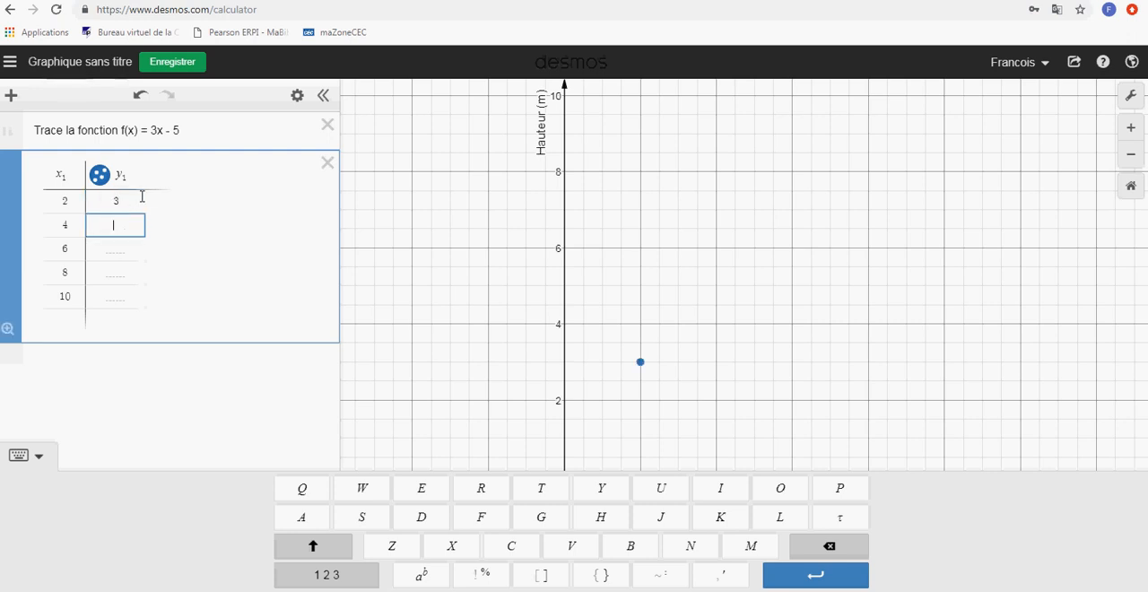
key(Return)
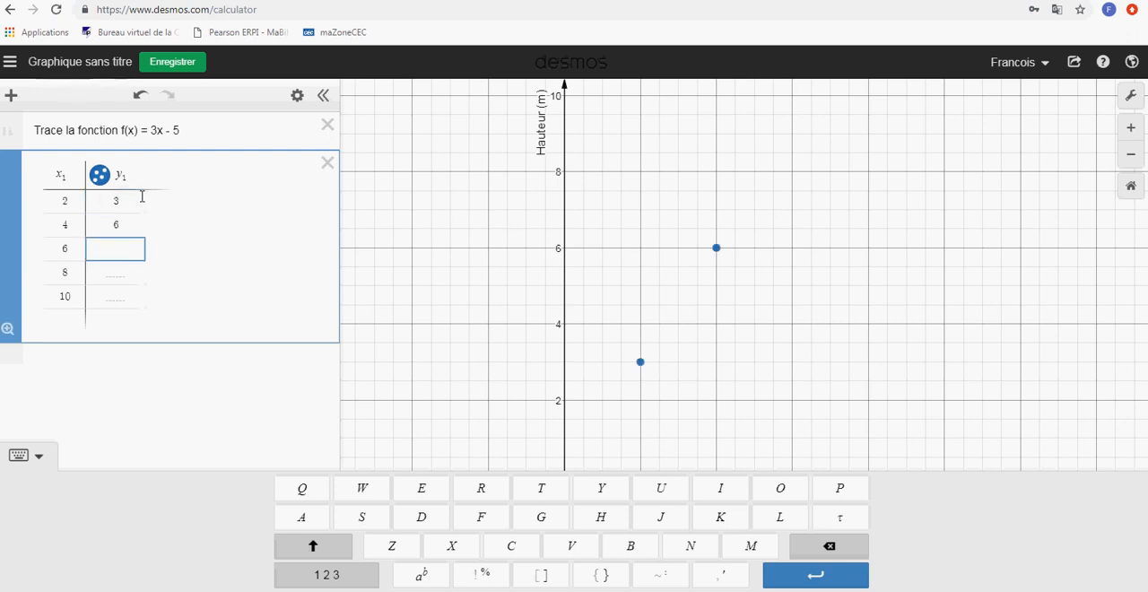
text(9)
key(Return)
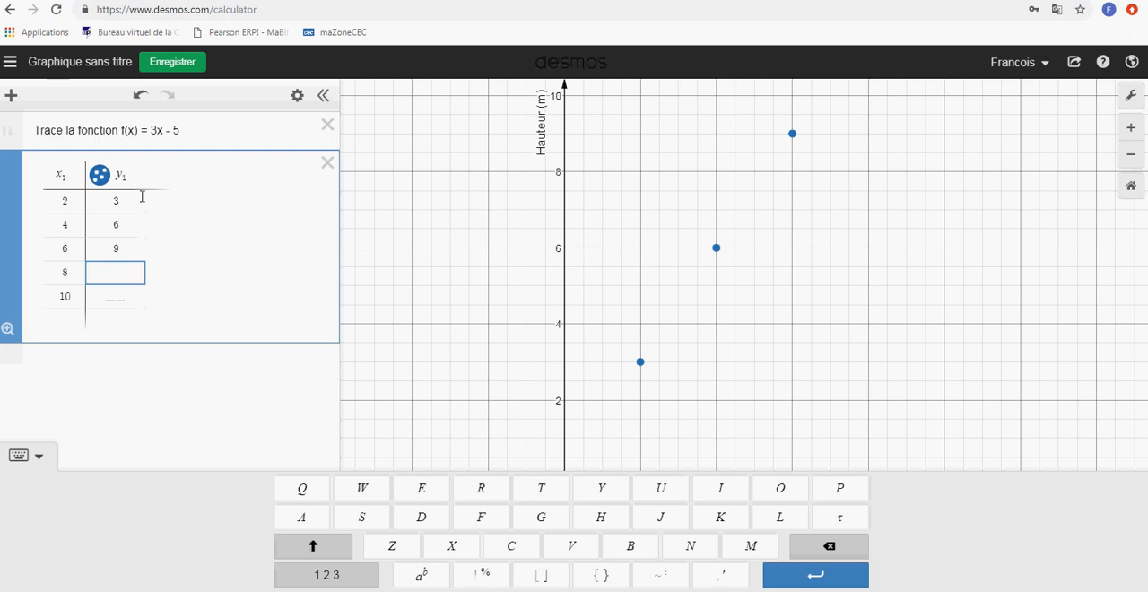
text(12)
key(Return)
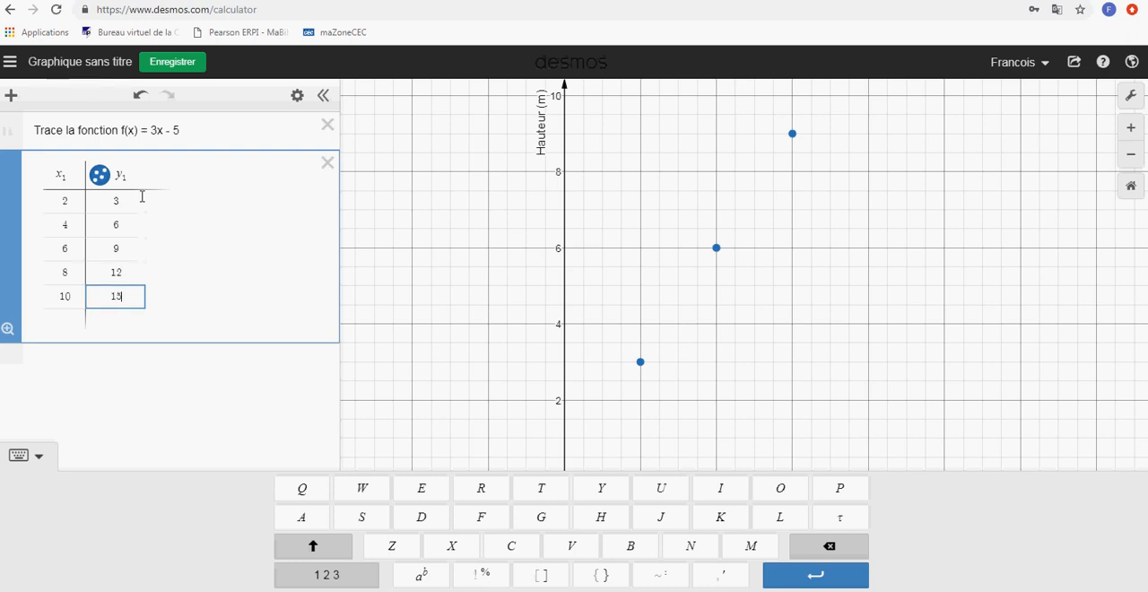
click(678, 233)
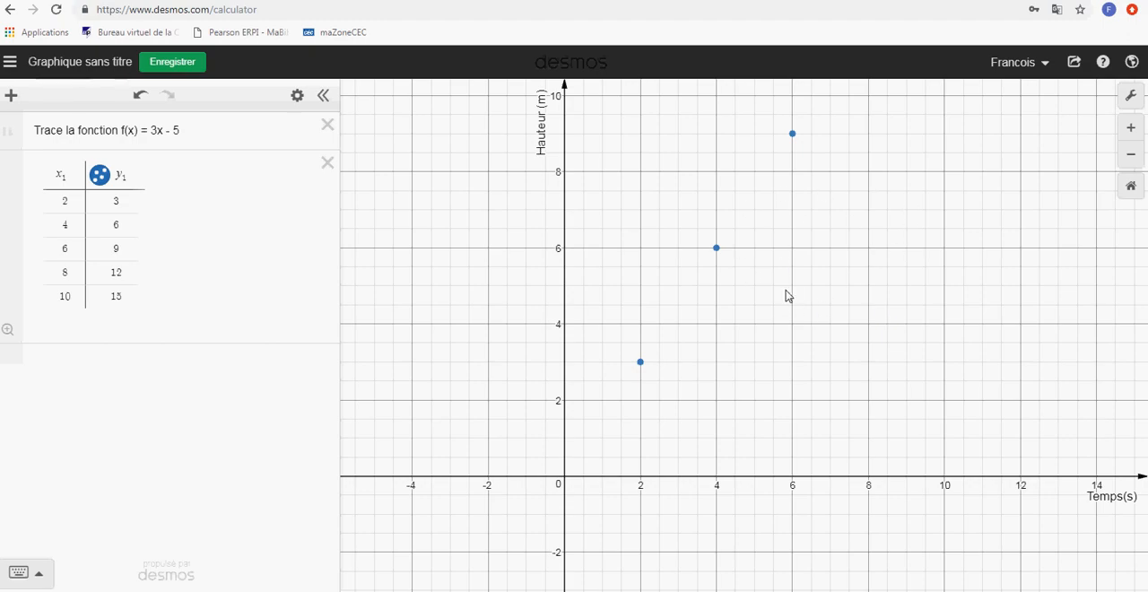
Add the equation y = ax + b below the table, with sliders for both a and b
scroll(787, 291, down, 3)
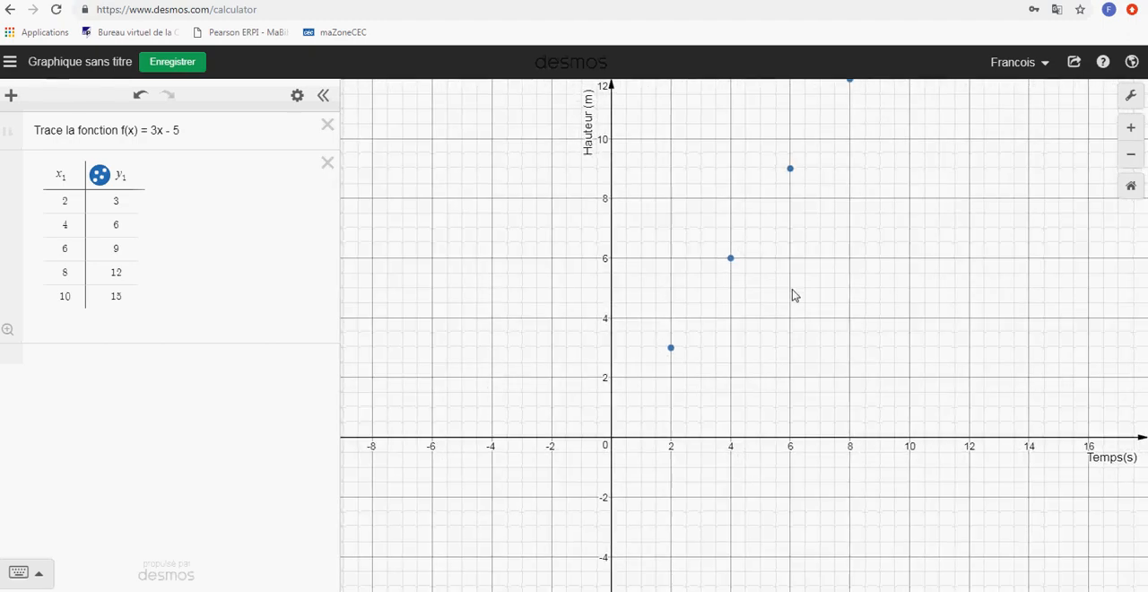
drag(792, 290, 655, 424)
scroll(691, 410, down, 1)
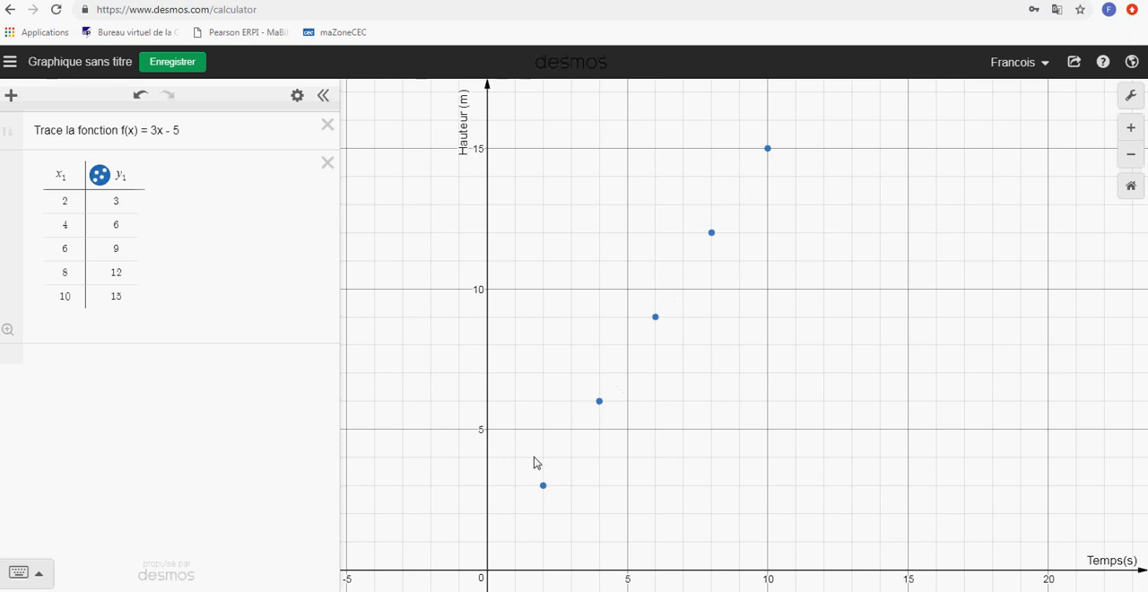
click(94, 379)
text(y = ax )
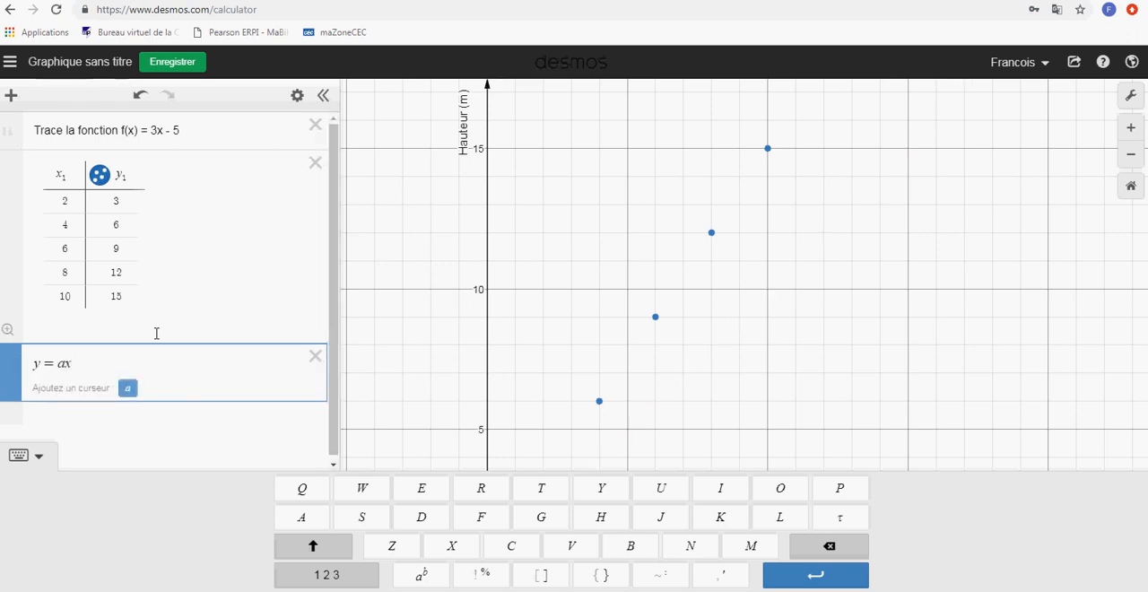
text(+ b)
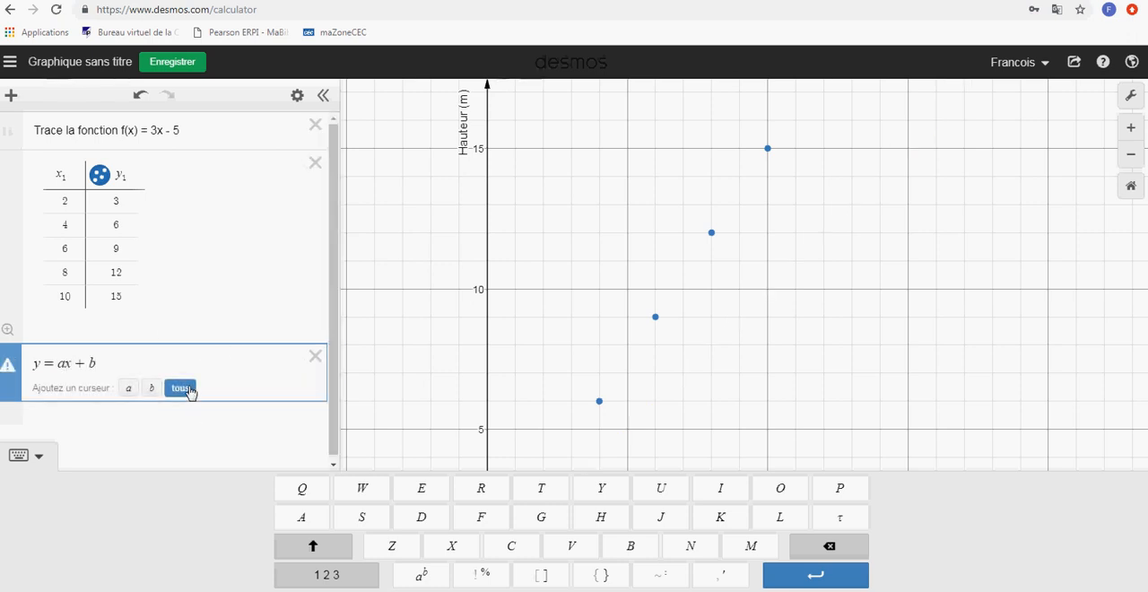
click(184, 389)
Fit the line to the table's points by sliding a to 1.5 and b to 0
drag(201, 435, 201, 434)
mouse_move(187, 485)
mouse_down()
mouse_move(206, 483)
mouse_move(187, 484)
mouse_up()
drag(202, 436, 205, 436)
drag(187, 489, 180, 492)
drag(201, 437, 202, 434)
drag(180, 485, 185, 486)
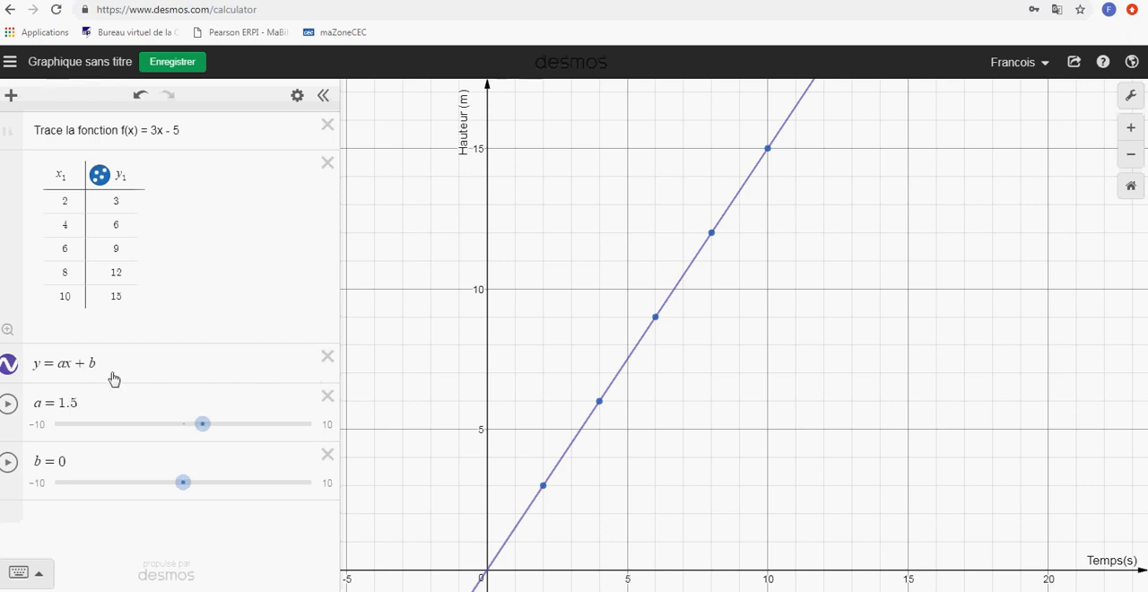
Delete the sliders for a and b, try y₁ as the equation's left side, and delete the equation
click(327, 399)
click(327, 415)
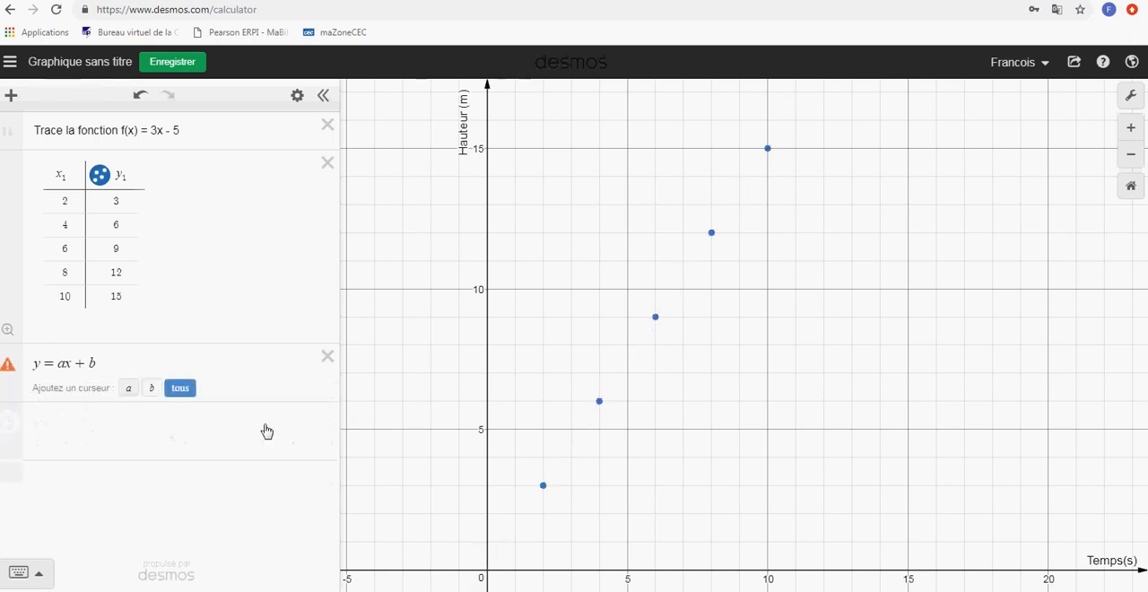
click(100, 364)
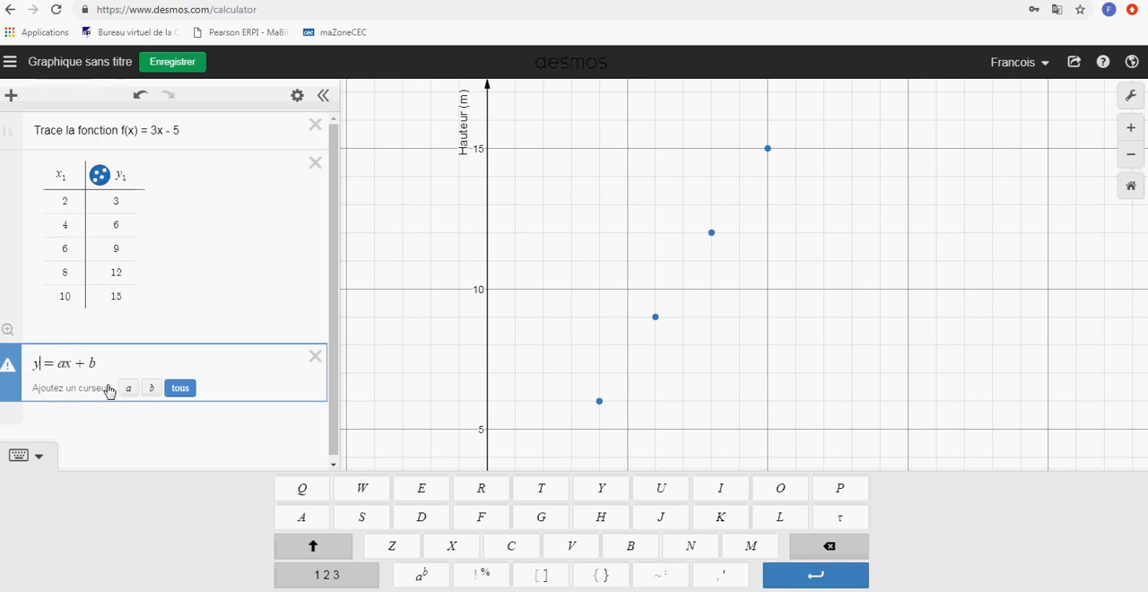
text(1)
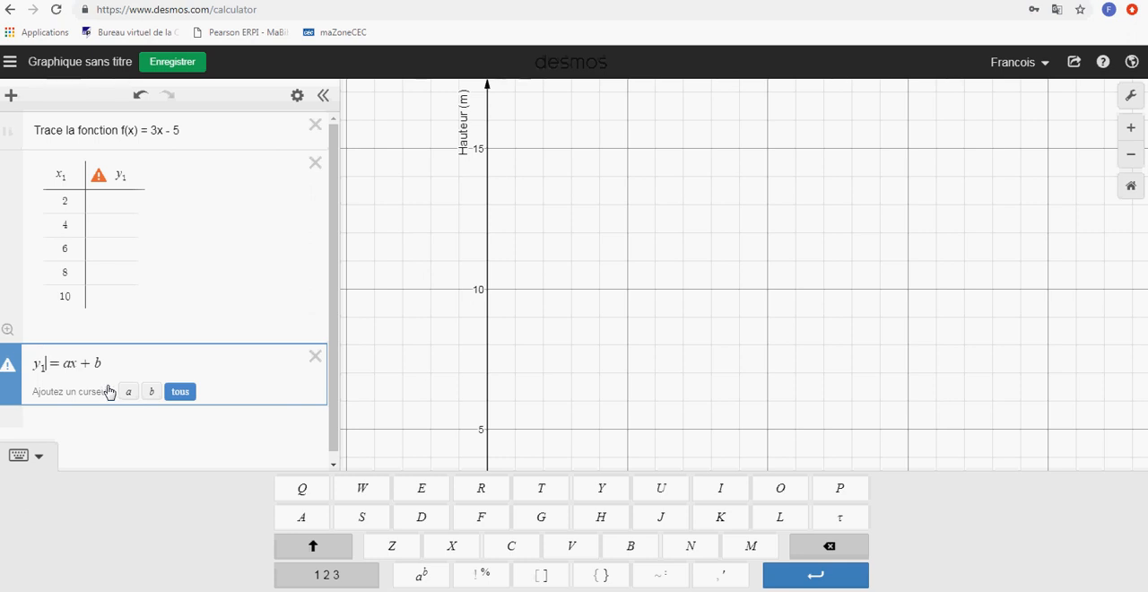
click(314, 356)
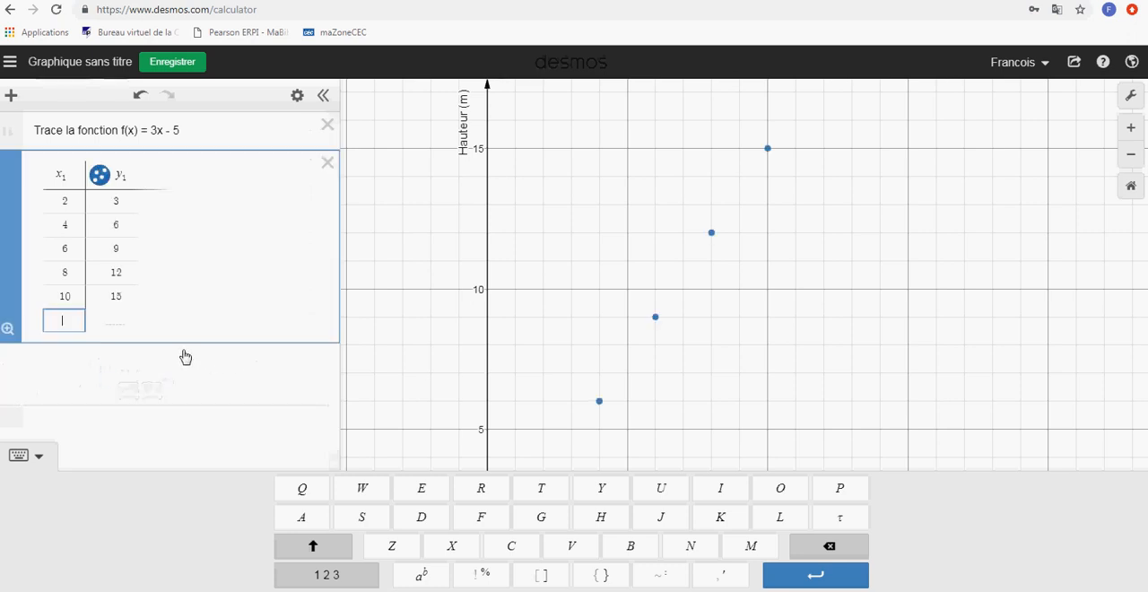
Add the linear regression y₁ ~ ax₁ + b below the table
click(119, 366)
text(y)
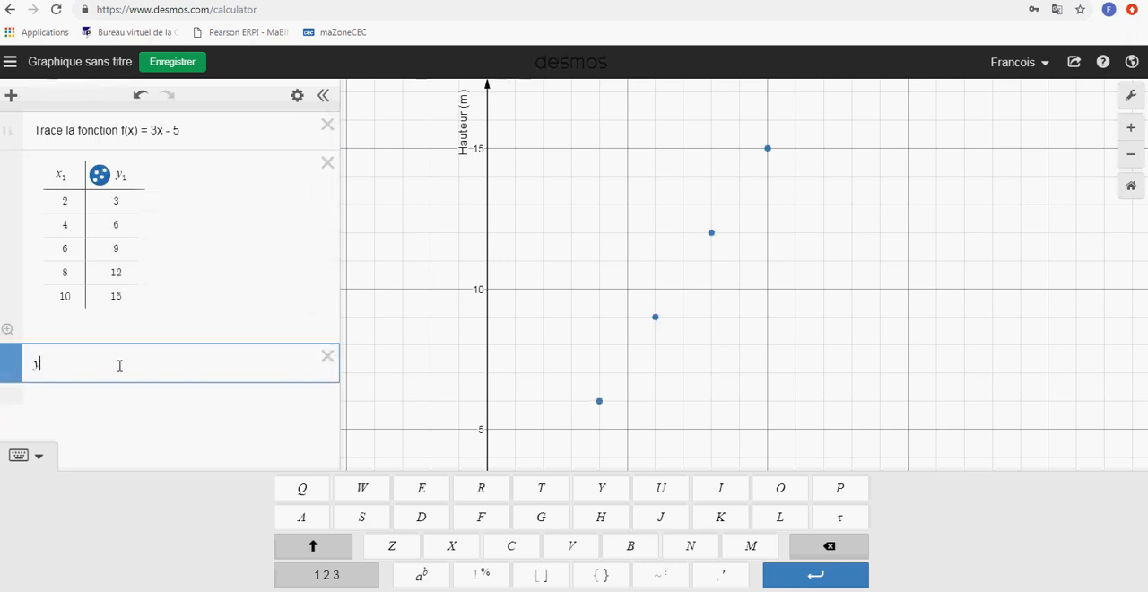
text(1)
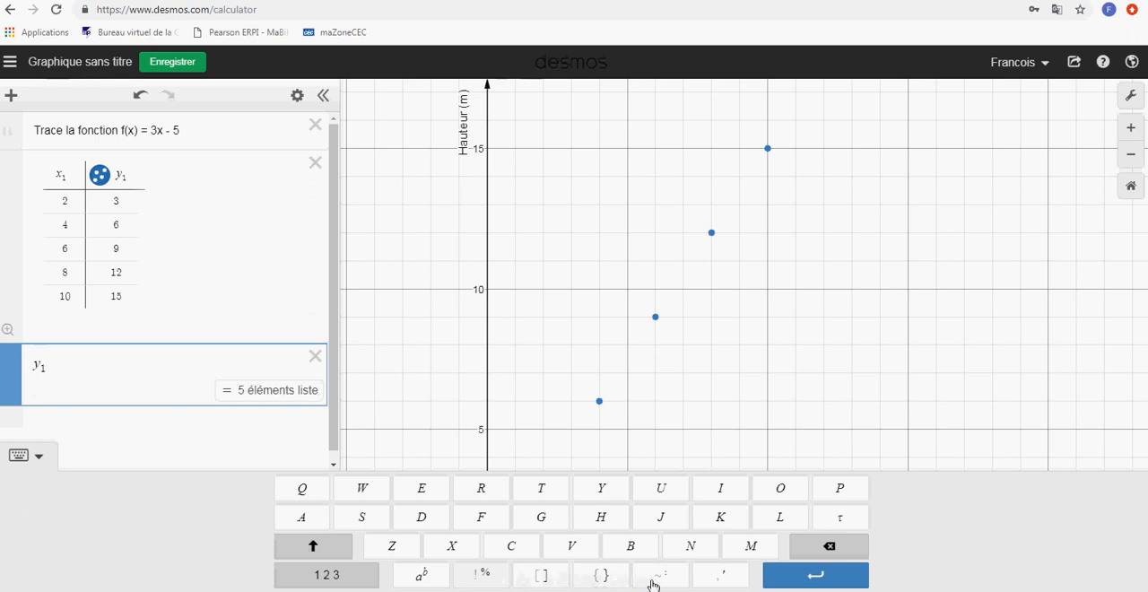
click(348, 582)
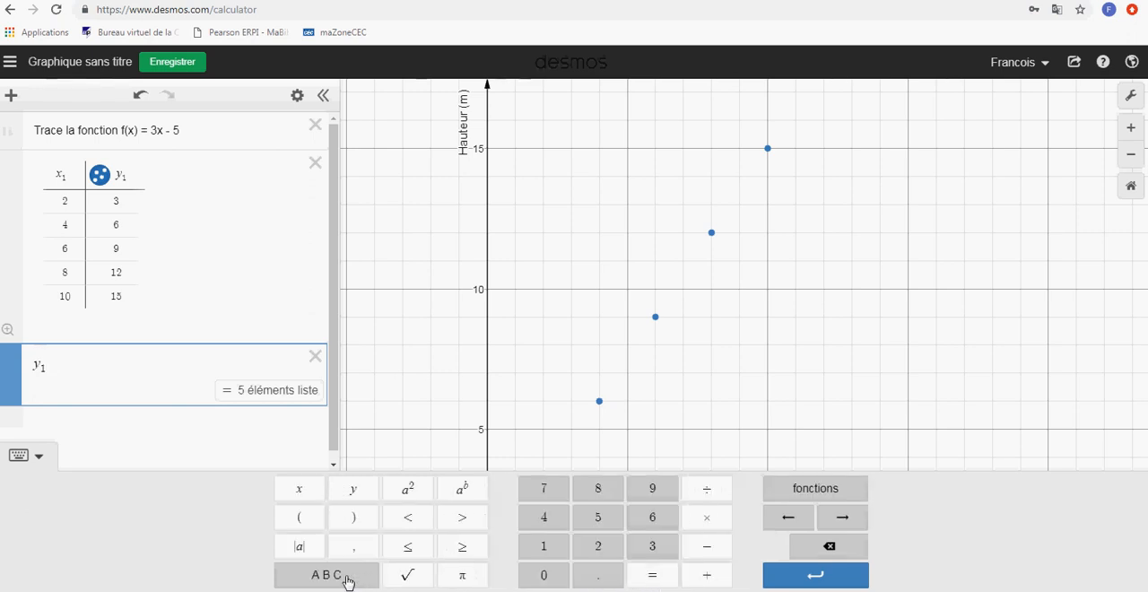
click(348, 581)
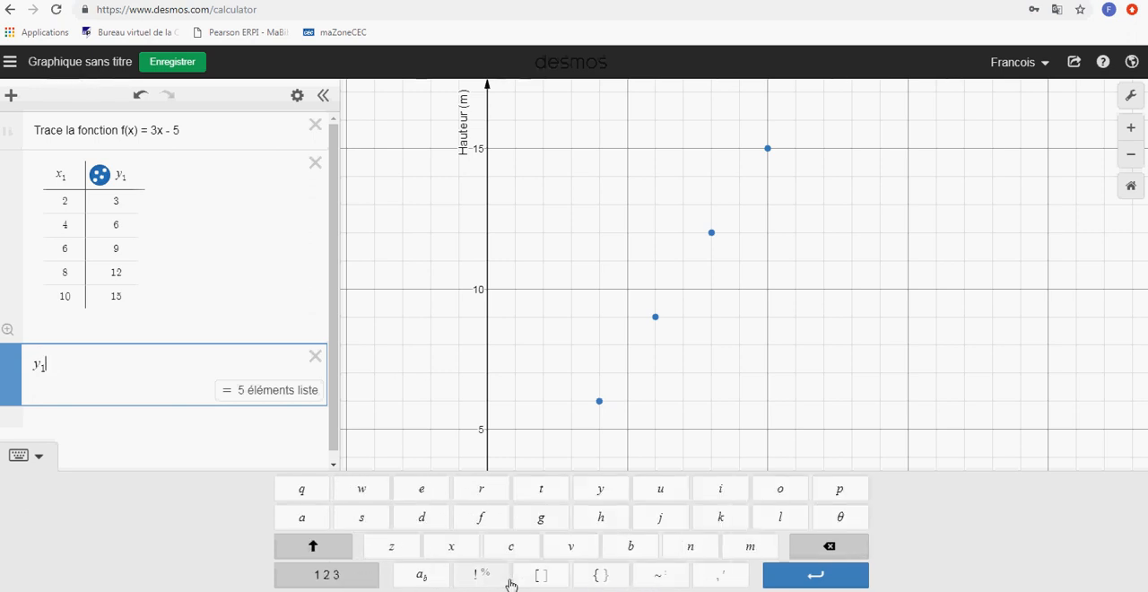
click(661, 579)
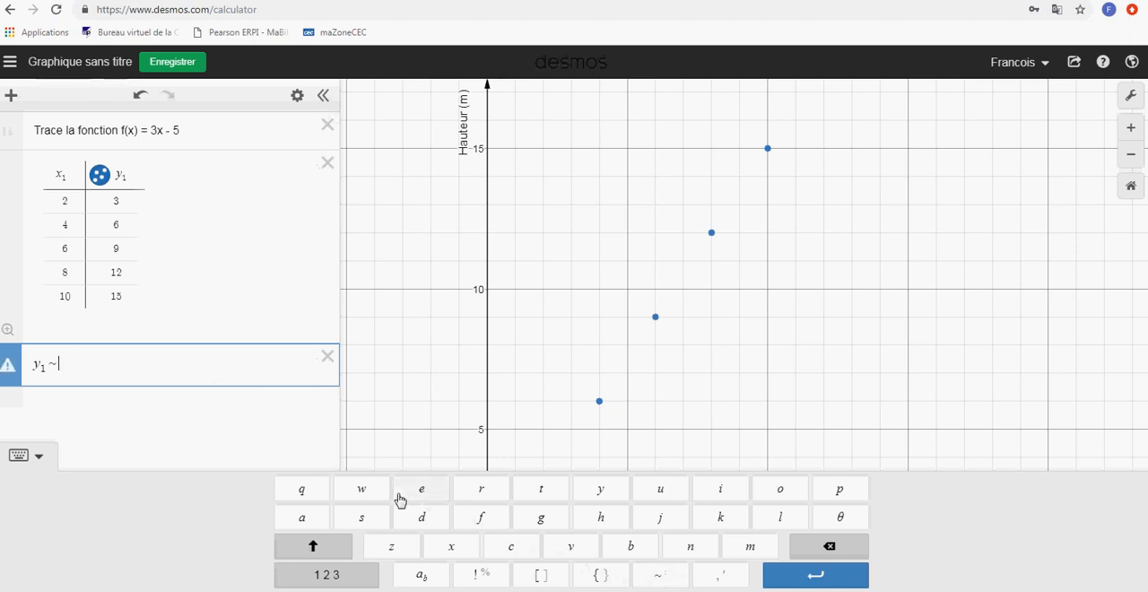
text(ax1 + b)
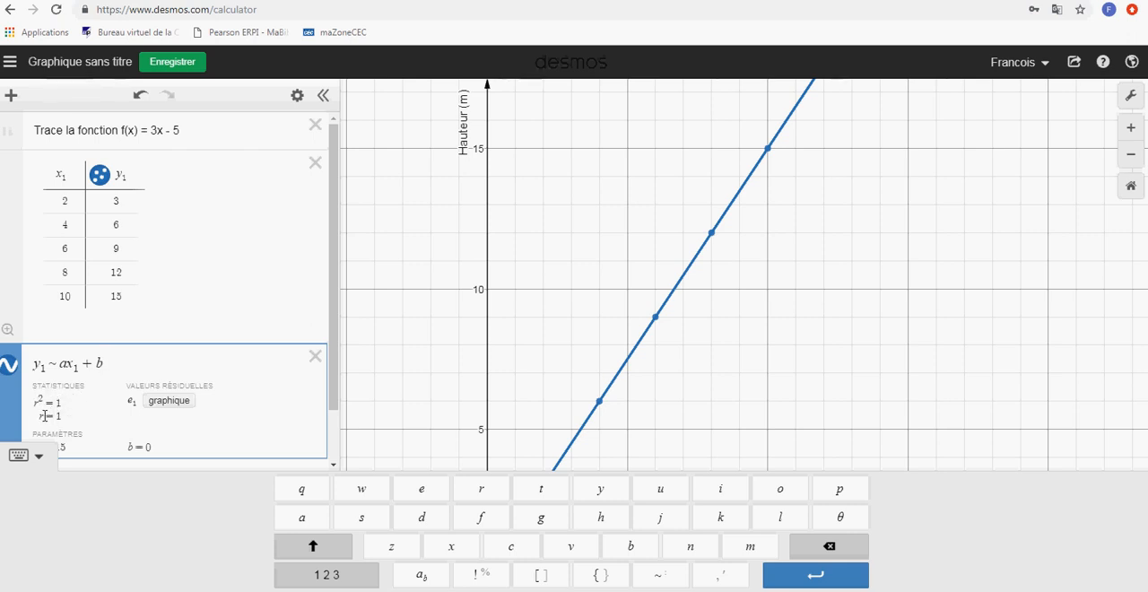
click(39, 456)
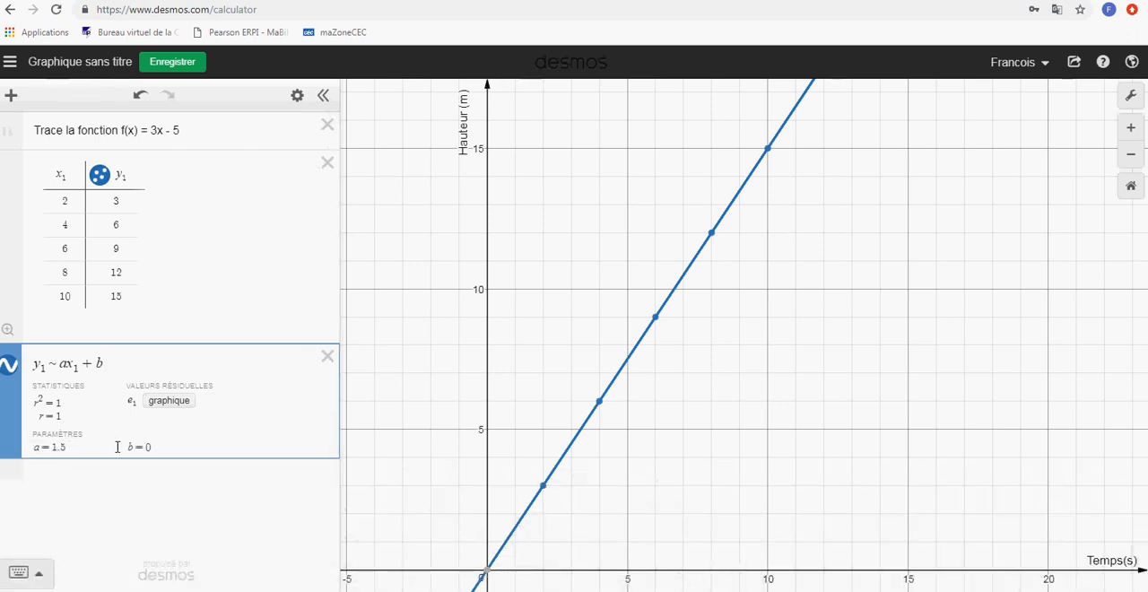
Change the first three y₁ values in the table to 5, 8 and 11
click(114, 202)
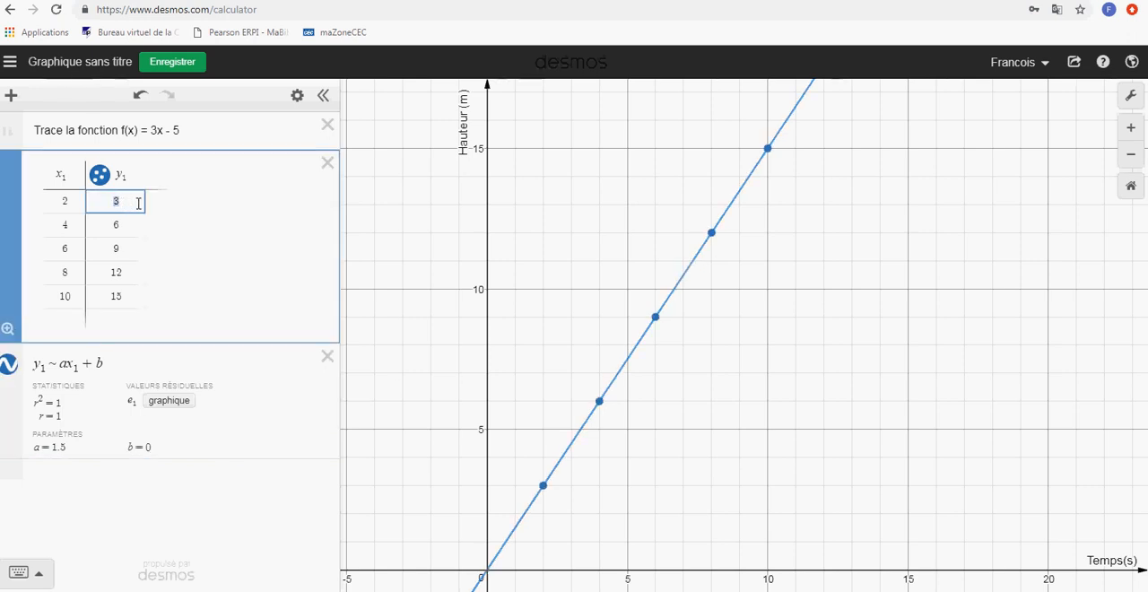
text(5)
double_click(122, 224)
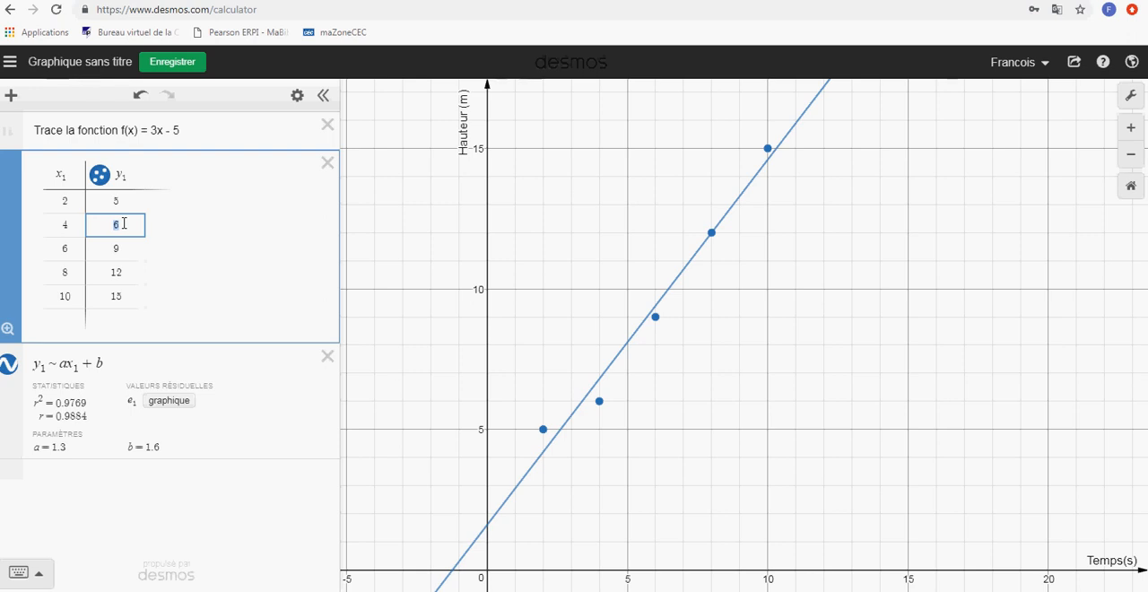
text(8)
double_click(115, 248)
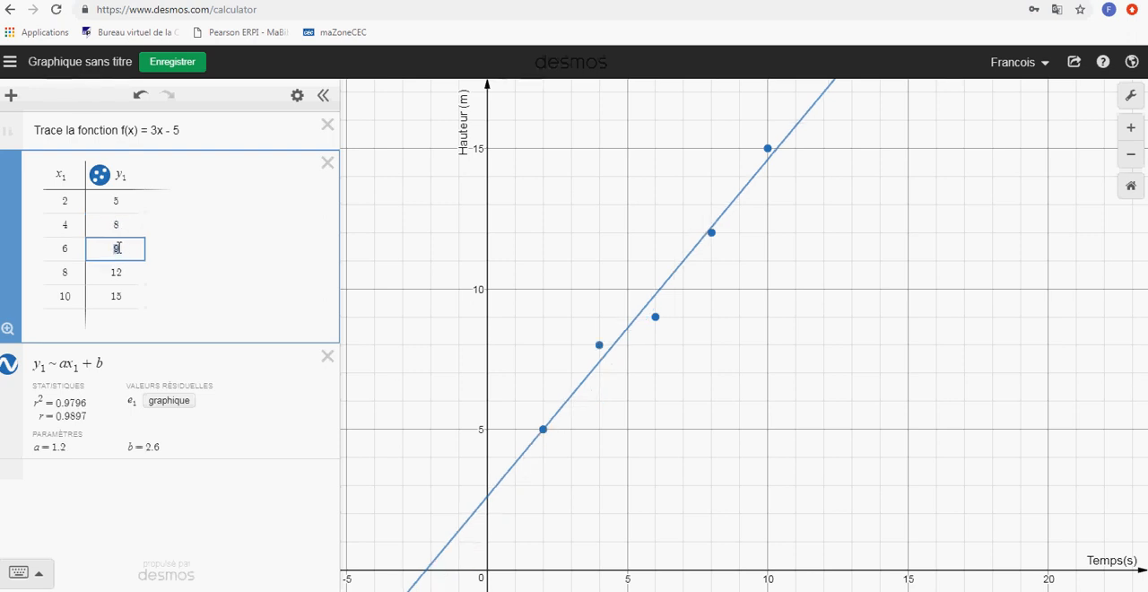
text(11)
Change the y₁ values for x₁ = 8 and x₁ = 10 to 14 and 17
double_click(133, 272)
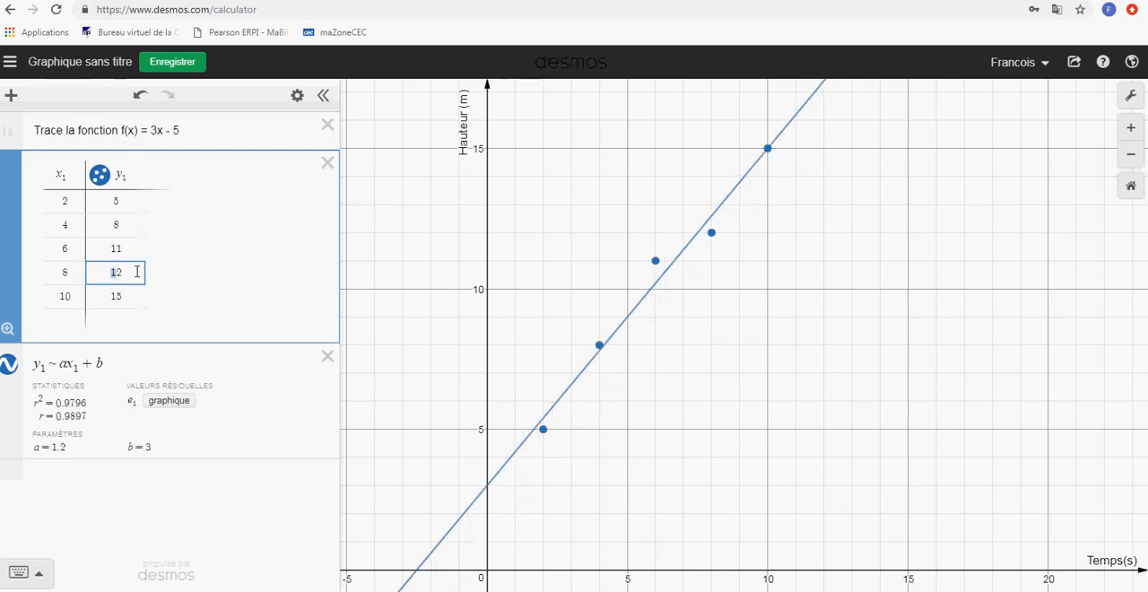
text(1)
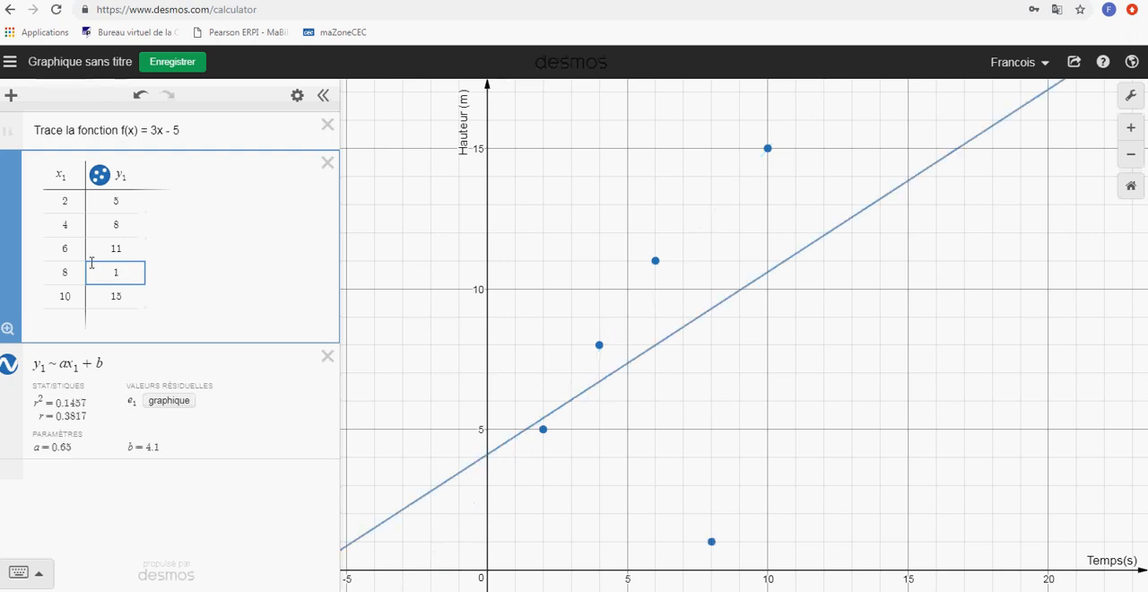
text(3)
key(BackSpace)
text(4)
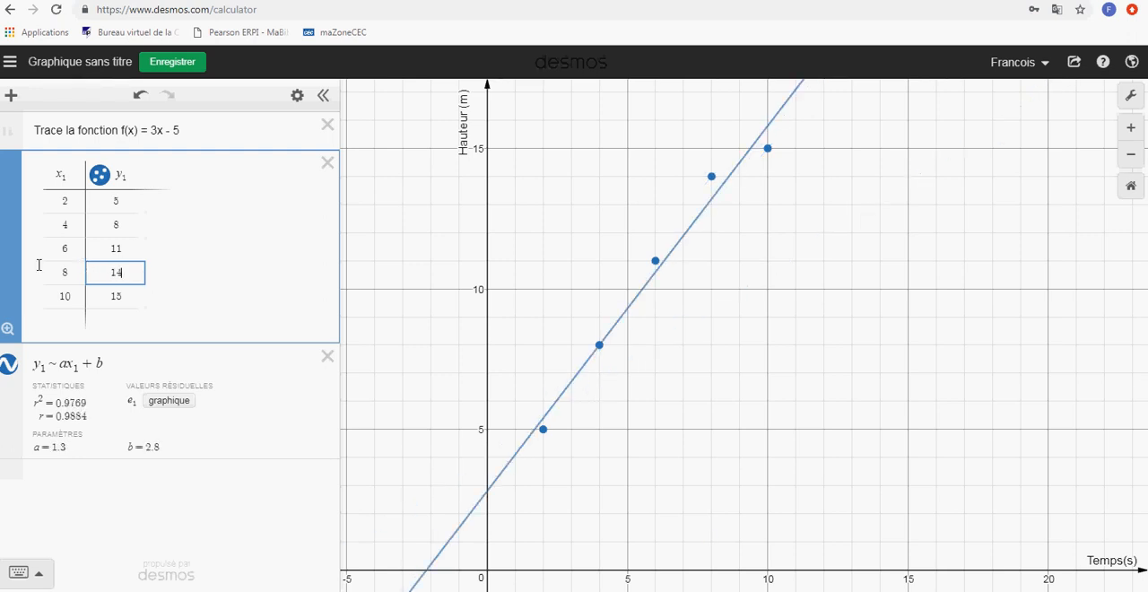
click(139, 296)
key(BackSpace)
text(7)
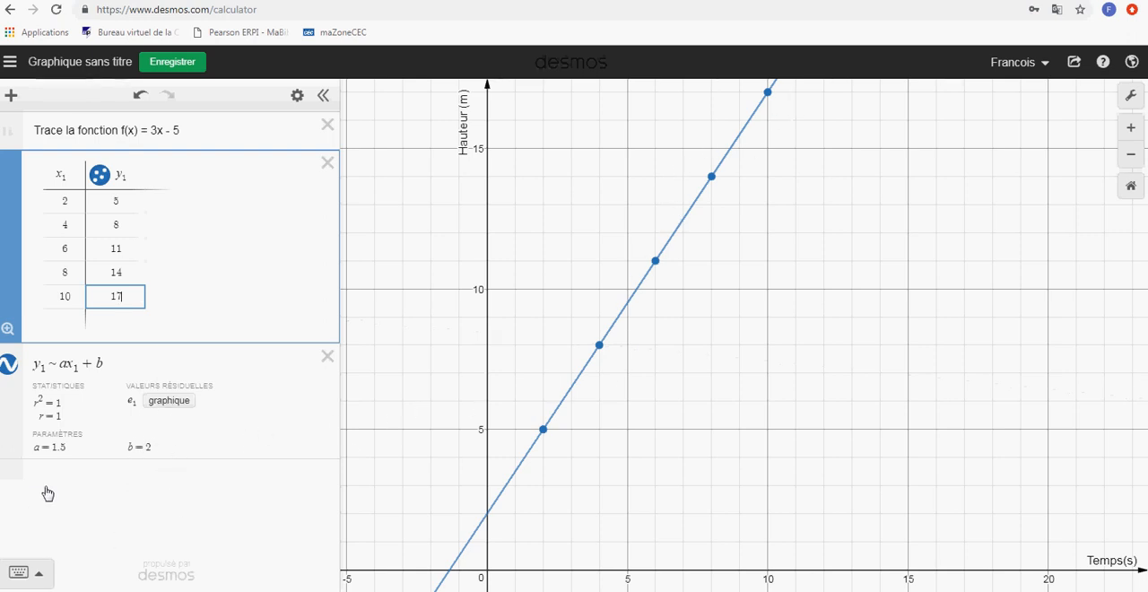
Set y₁ to 6 for x₁ = 4 and to 14 for x₁ = 10
click(126, 225)
key(BackSpace)
text(6)
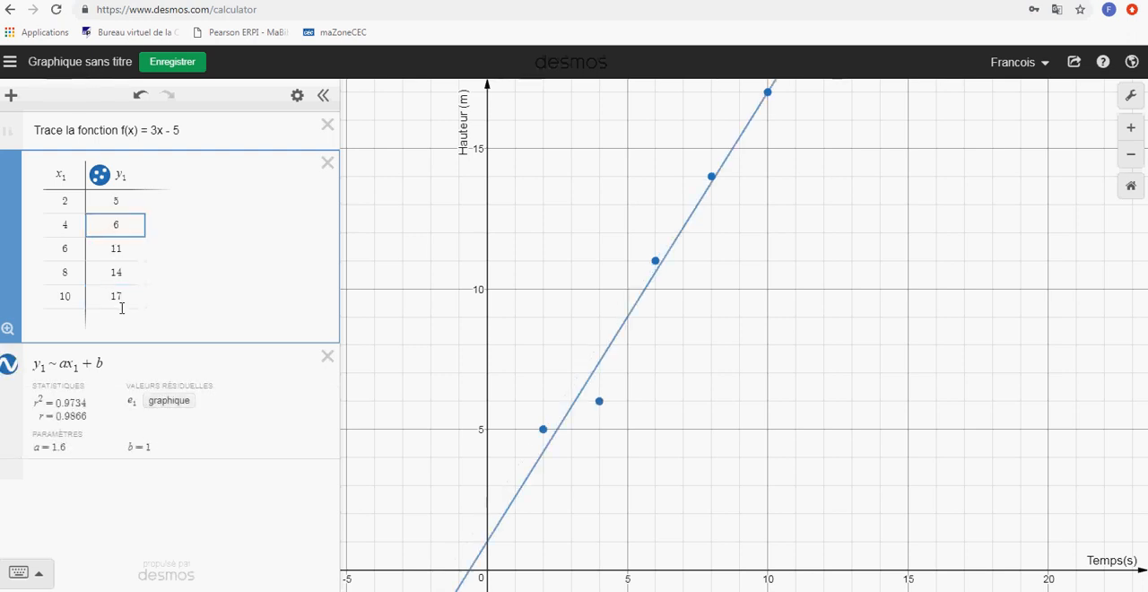
click(124, 294)
text(4)
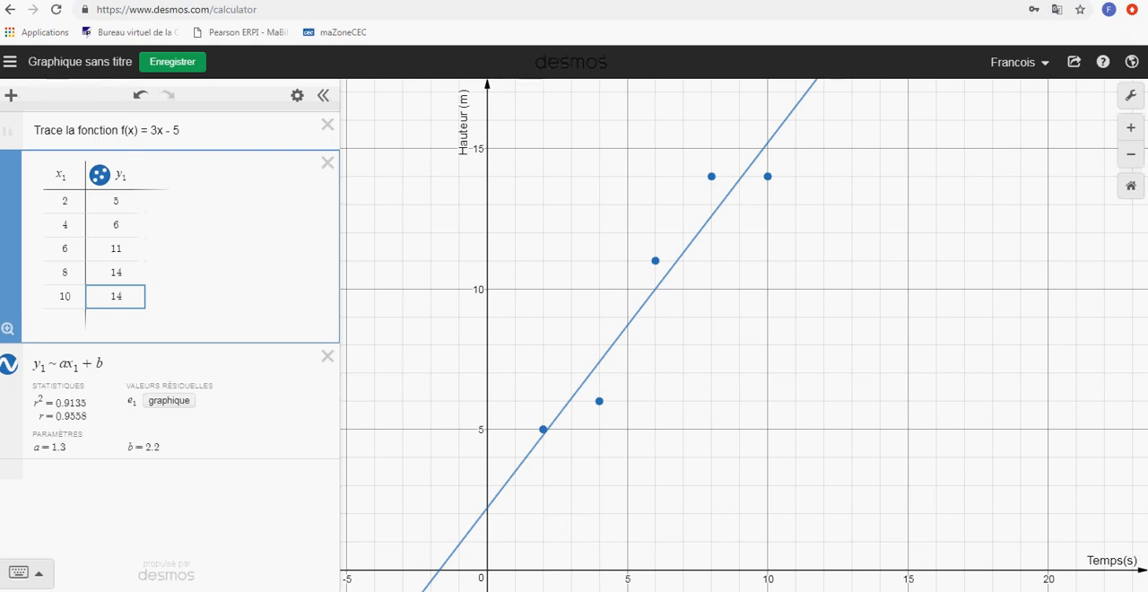
Add a folder named "Activité num 1" below the regression and enter the equation y = 4x beneath it
click(175, 178)
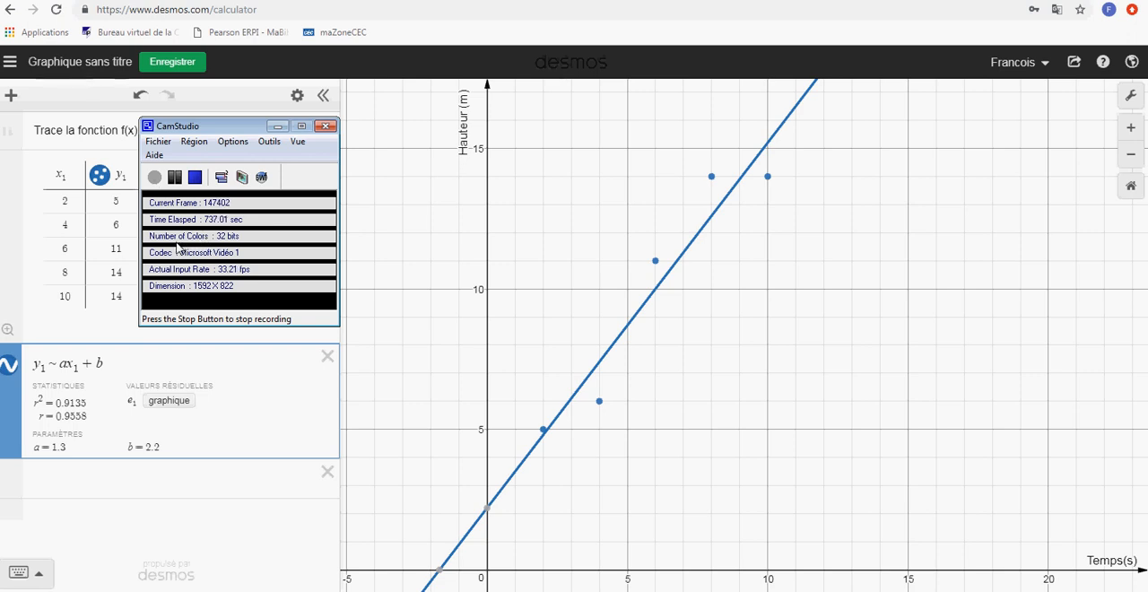
click(122, 480)
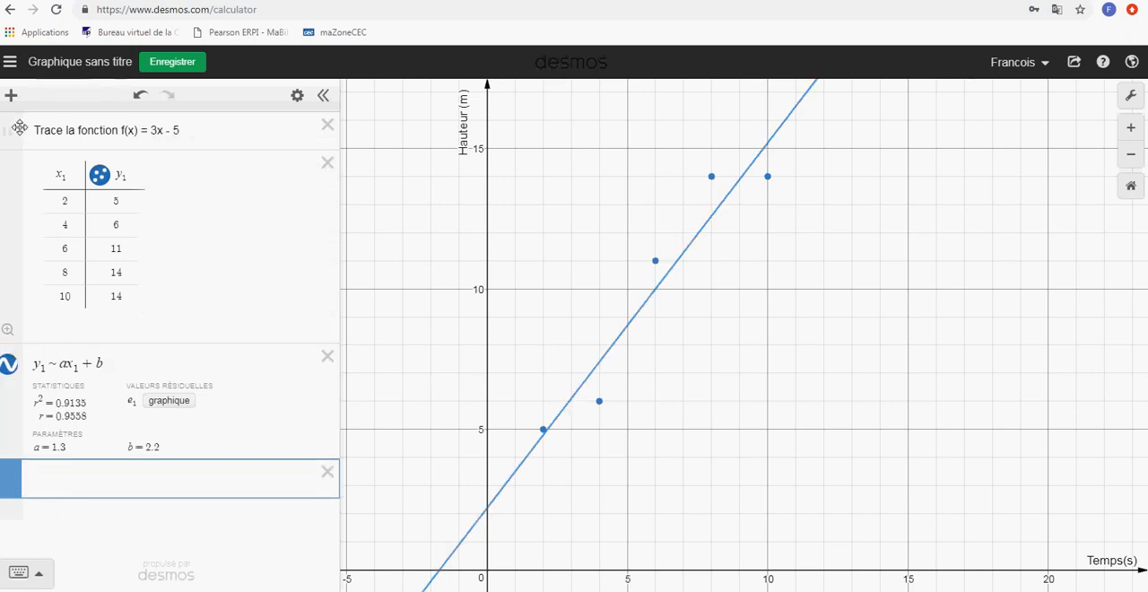
click(11, 94)
click(18, 235)
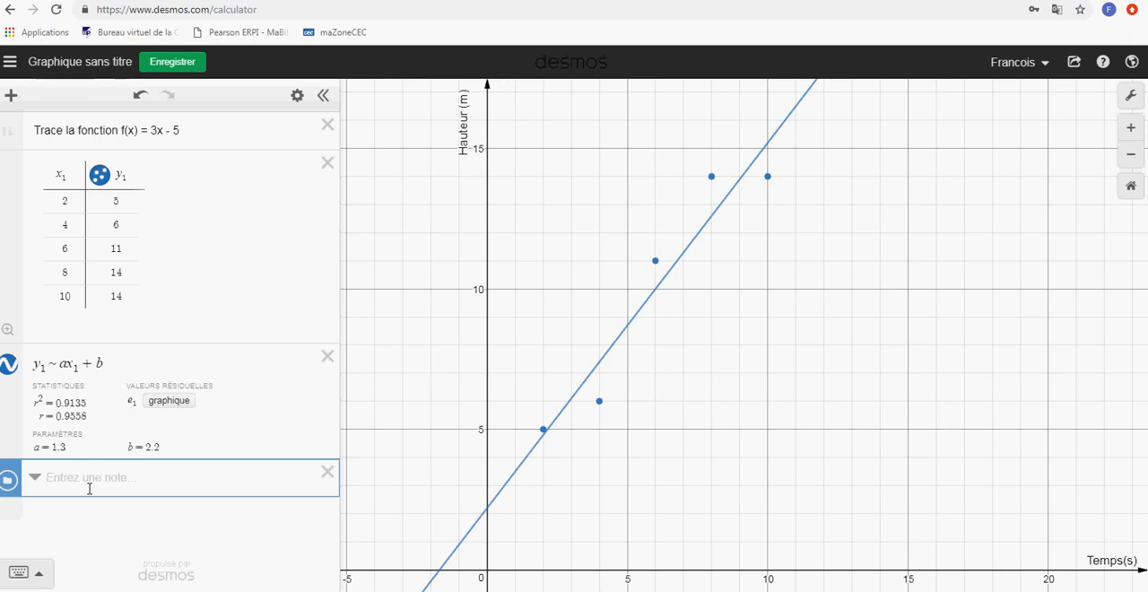
text(Activité num 1)
click(73, 511)
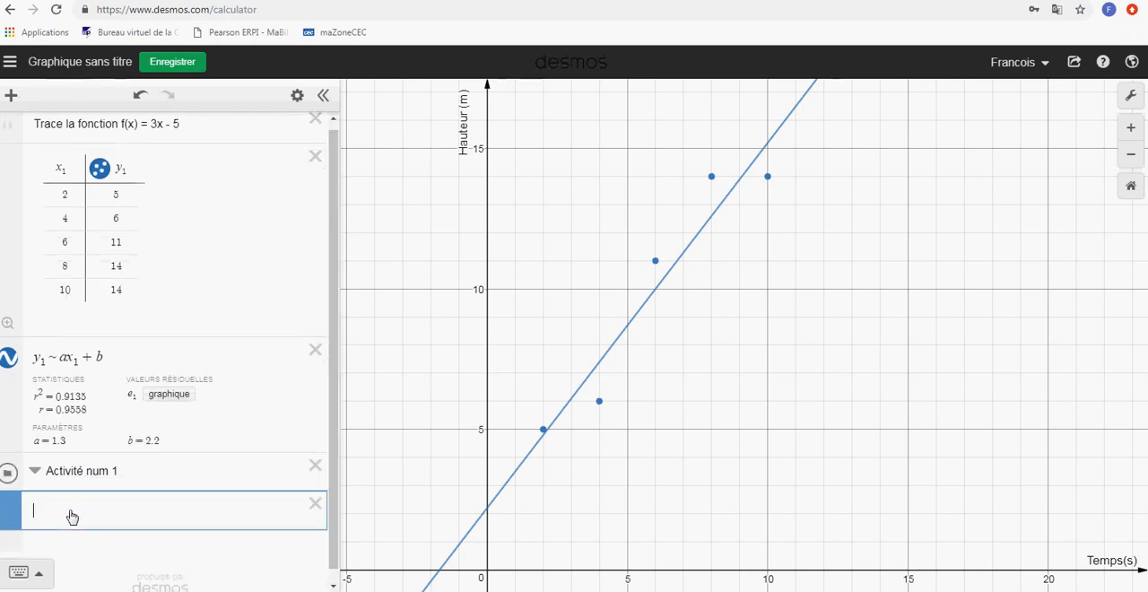
text(y = 4x)
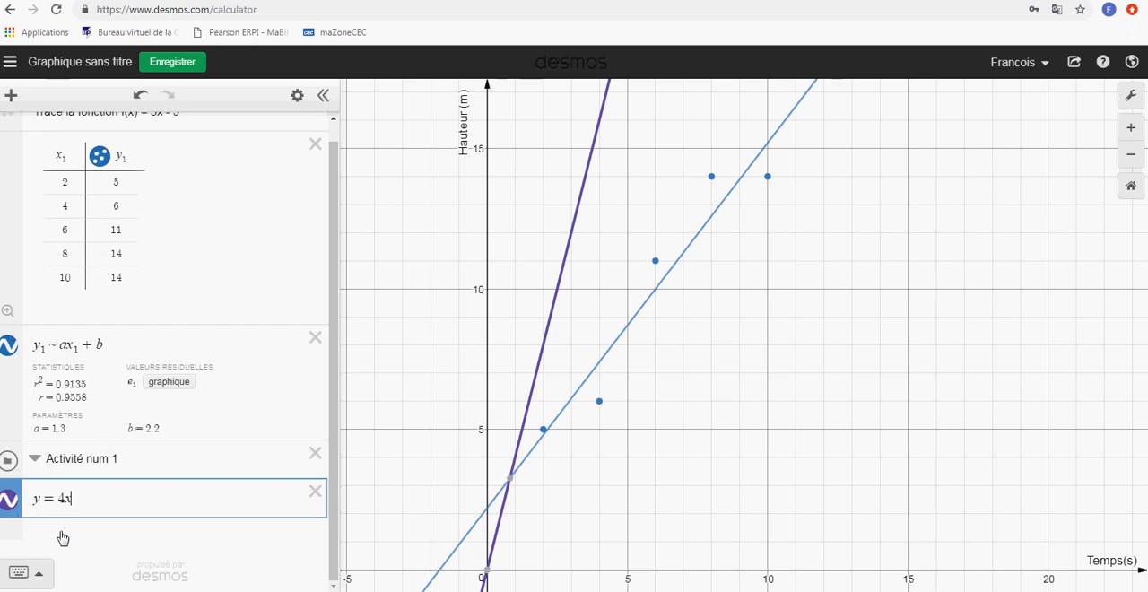
Add the equations y = 3 and y = 2x + 1 on separate lines below y = 4x
click(59, 535)
text(y )
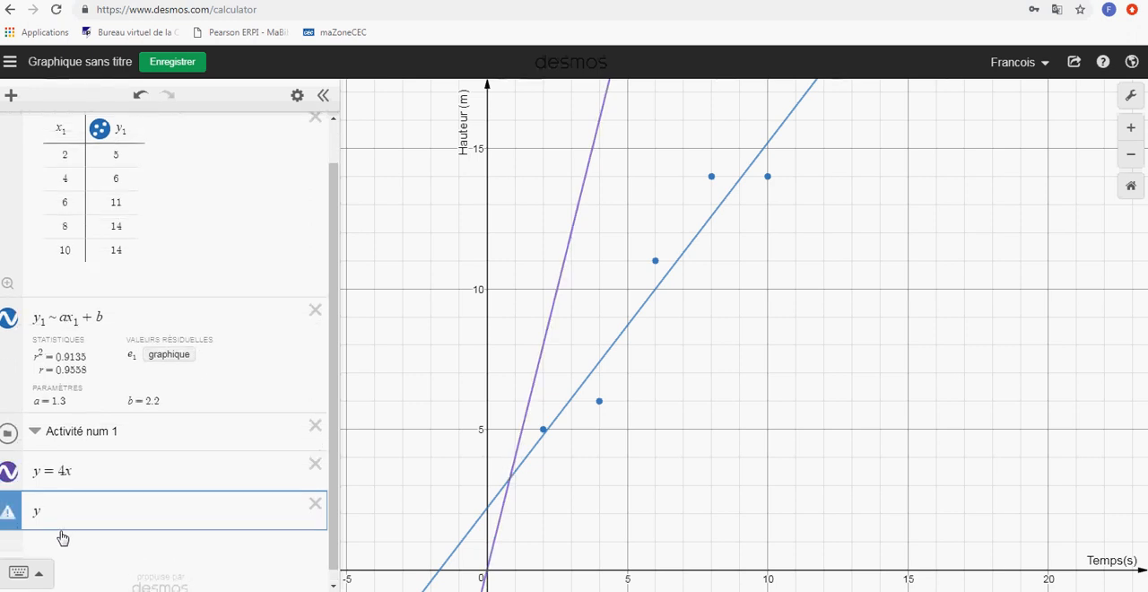
text(= 3)
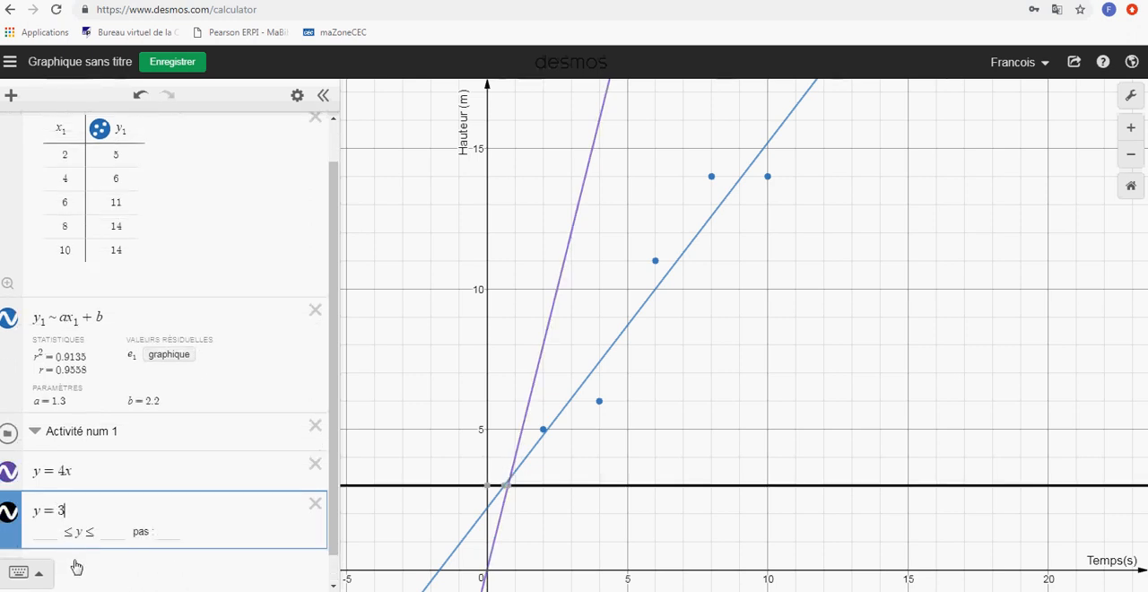
click(75, 562)
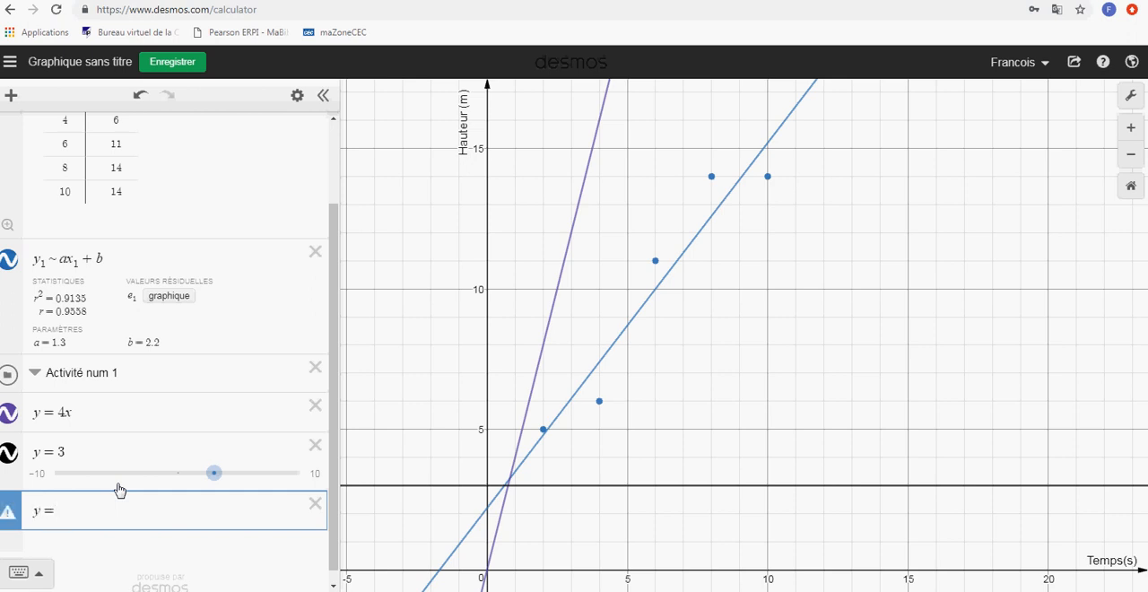
text(y = 2x + 1)
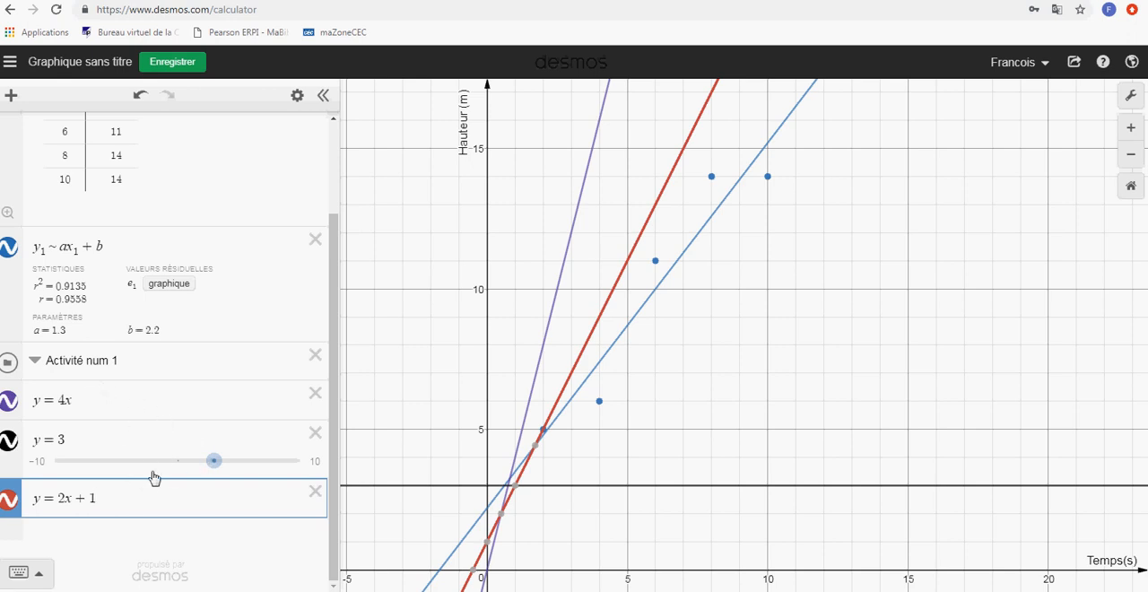
Move the equations y = 4x, y = 3 and y = 2x + 1 into the folder "Activité num 1"
click(99, 402)
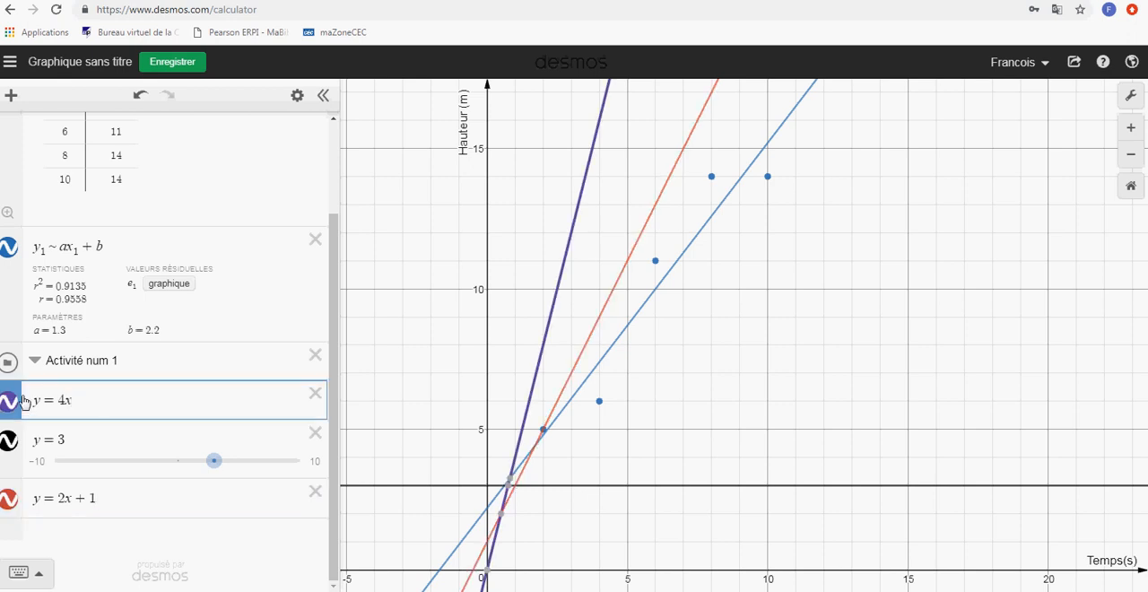
mouse_move(18, 392)
mouse_down()
mouse_move(31, 389)
mouse_move(20, 393)
mouse_up()
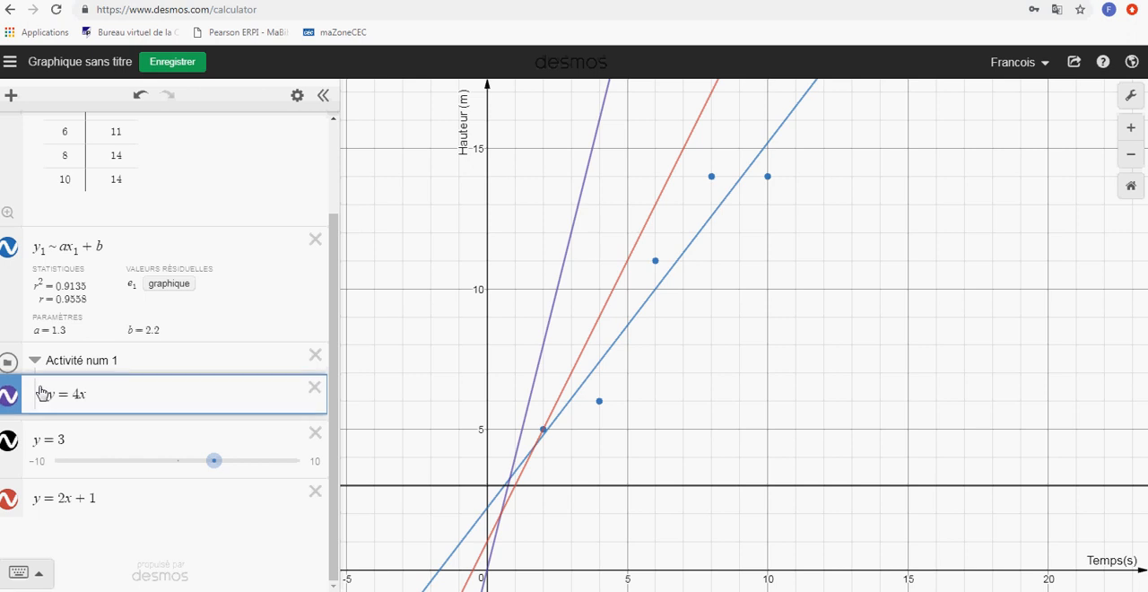
click(20, 427)
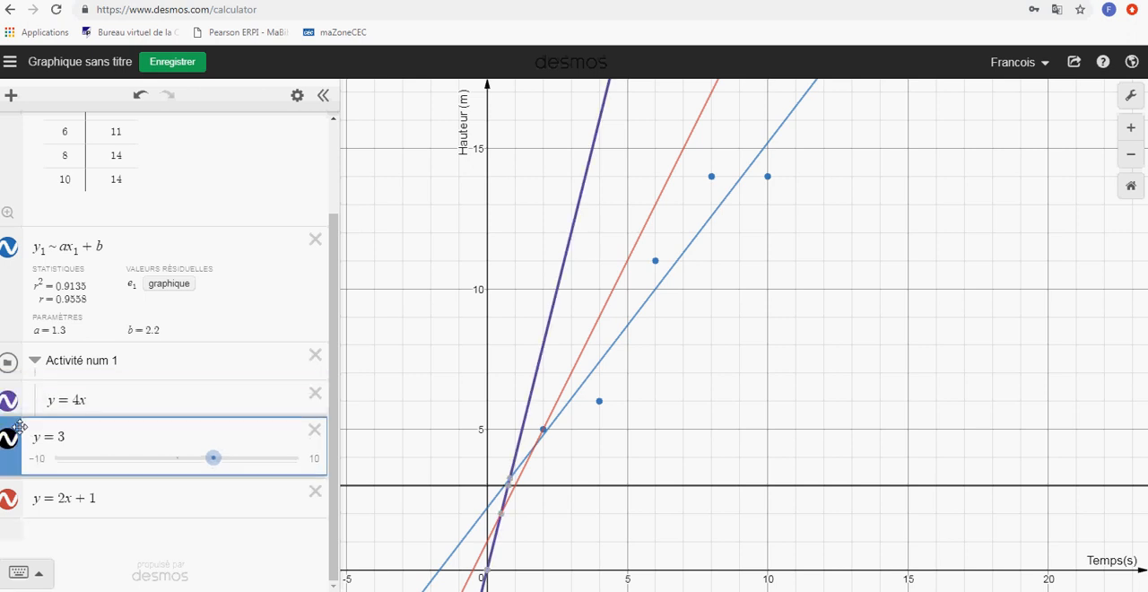
drag(20, 428, 20, 434)
click(20, 476)
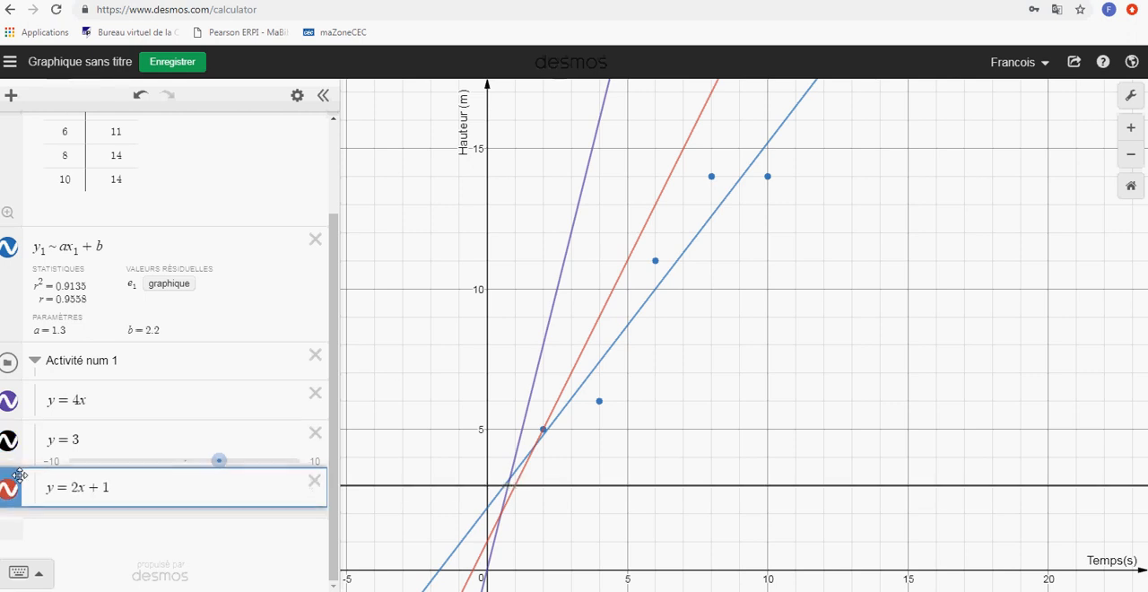
drag(20, 476, 21, 481)
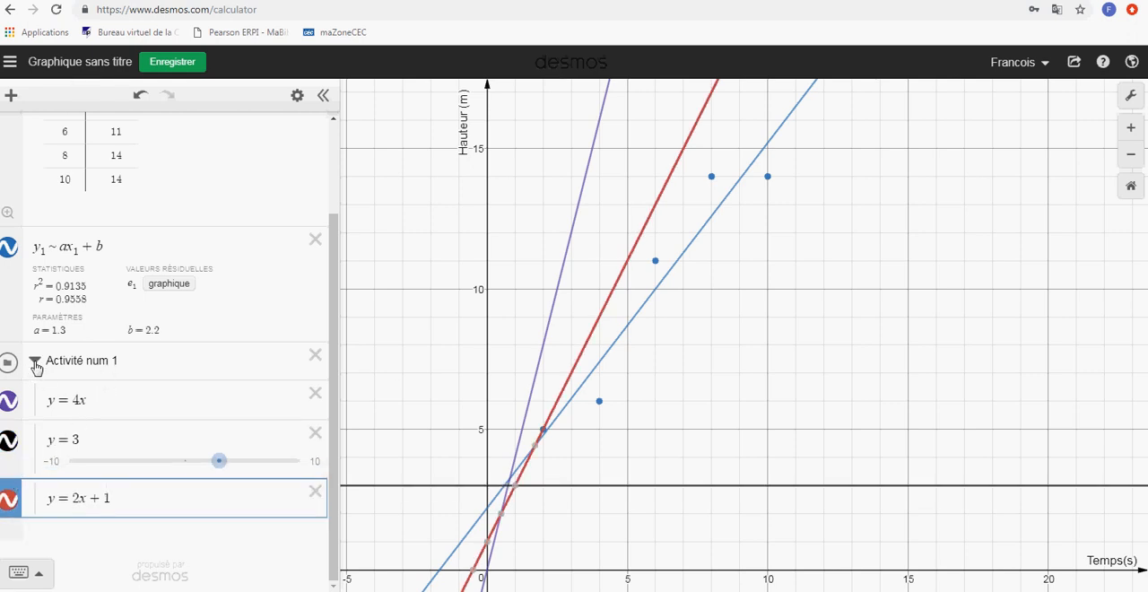
Collapse and re-expand the folder "Activité num 1", and toggle the visibility of all its graphs off and back on
click(35, 363)
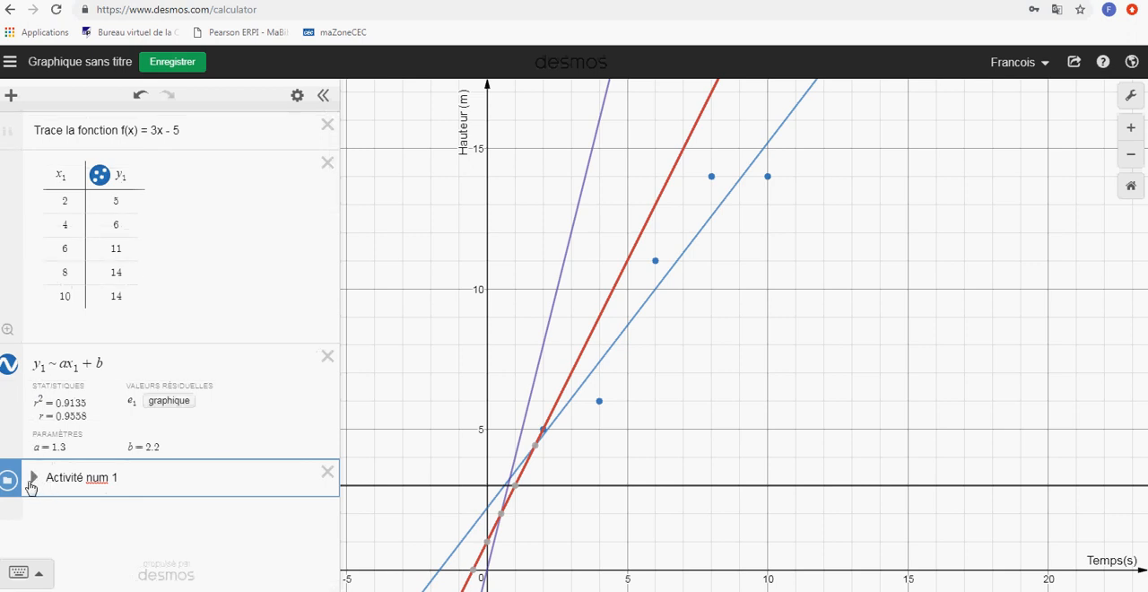
click(35, 480)
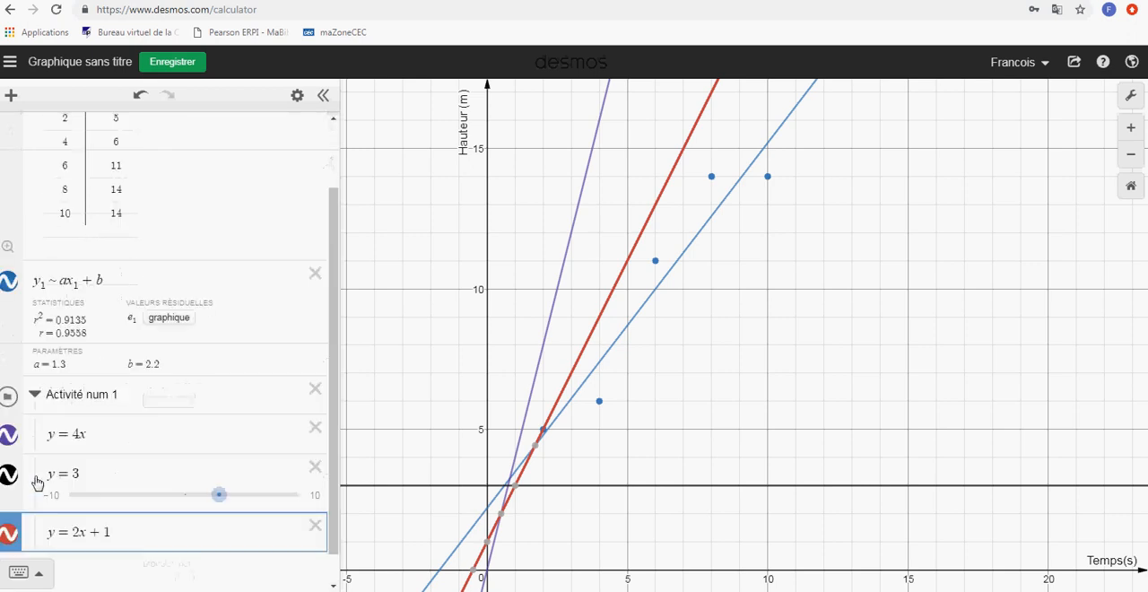
click(8, 398)
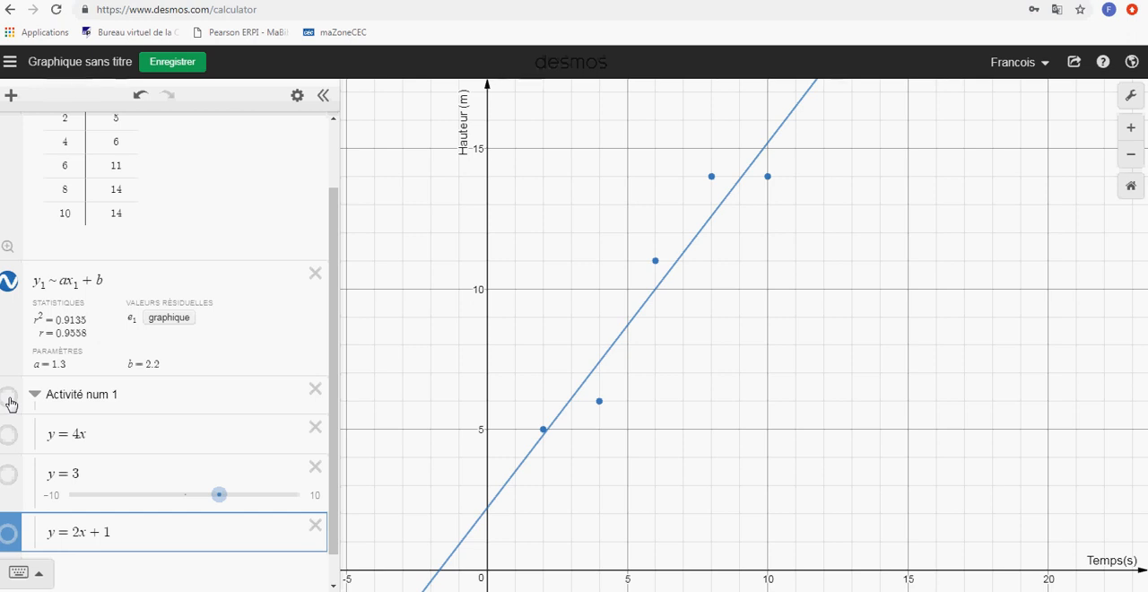
click(9, 399)
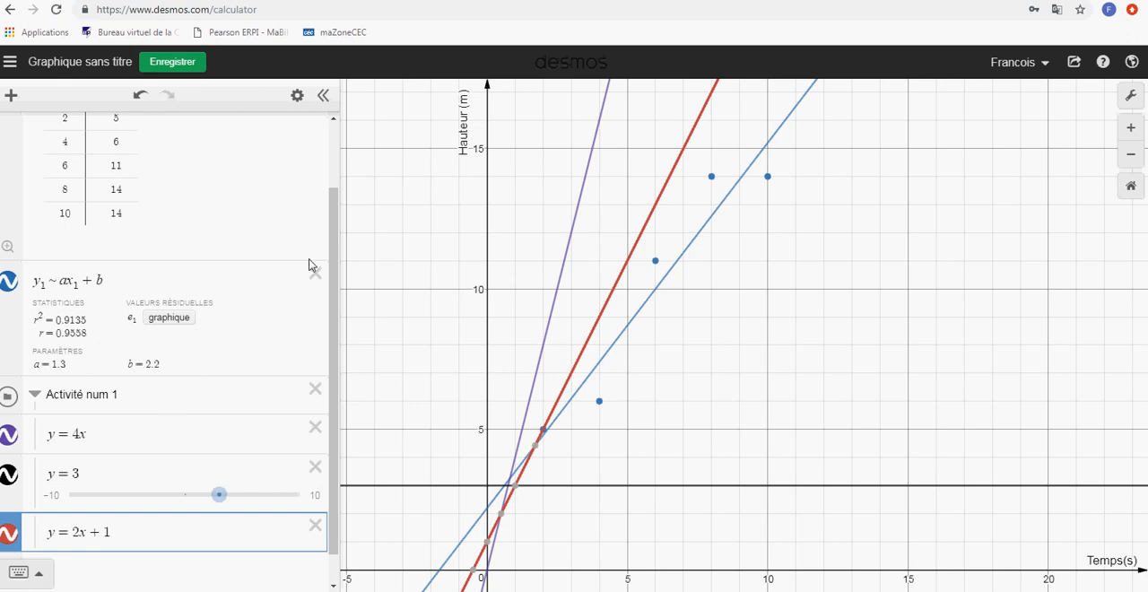
click(297, 95)
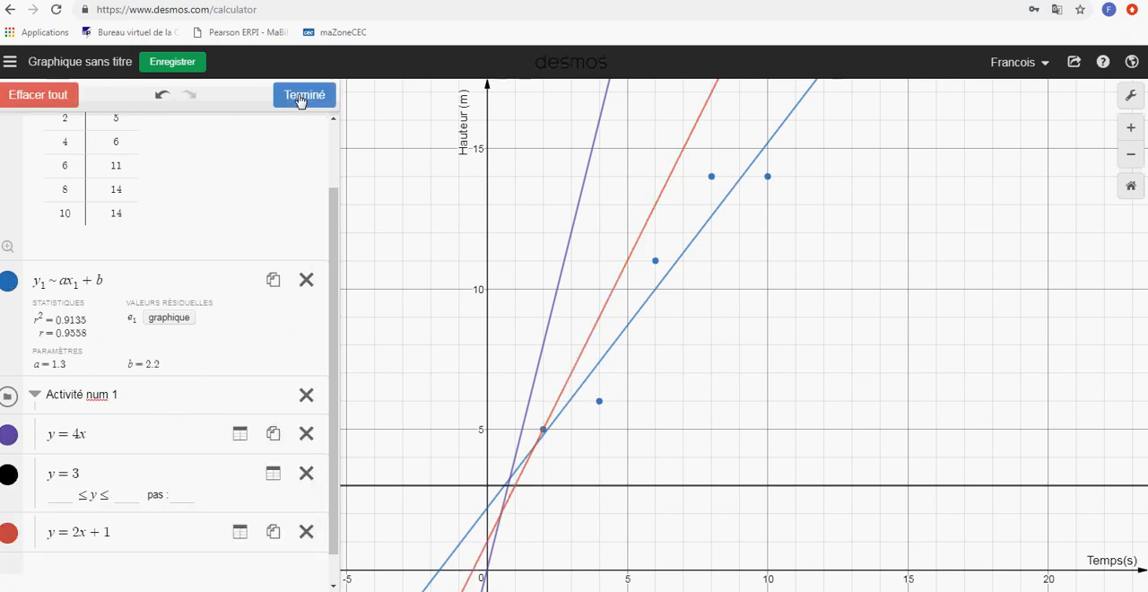
click(300, 96)
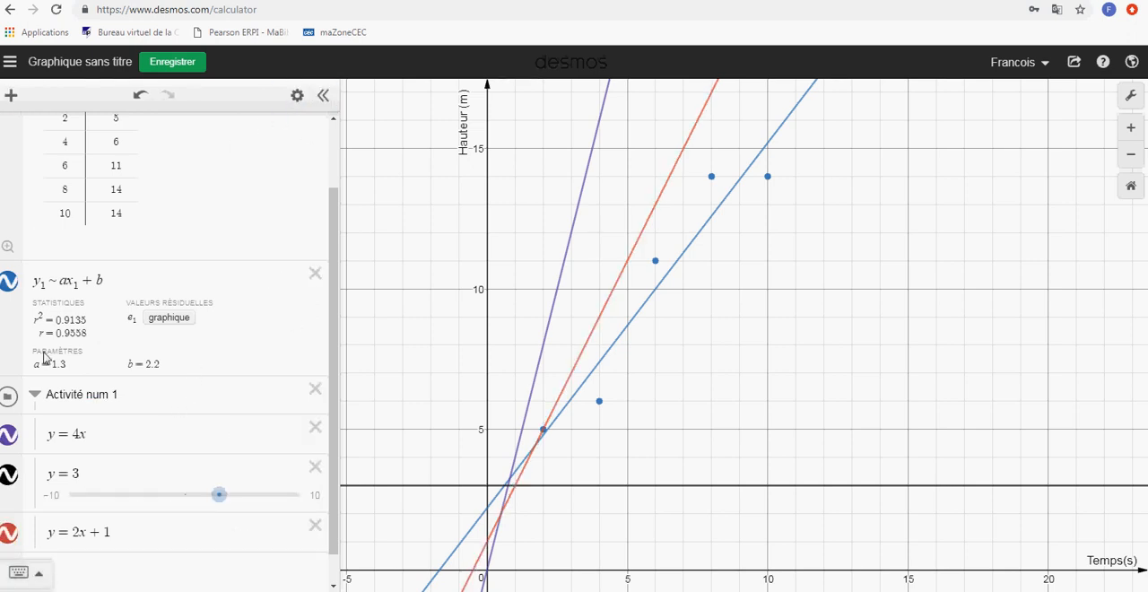
Hide the regression line y₁ ~ ax₁ + b and the plotted points of the x₁, y₁ table
scroll(302, 281, up, 2)
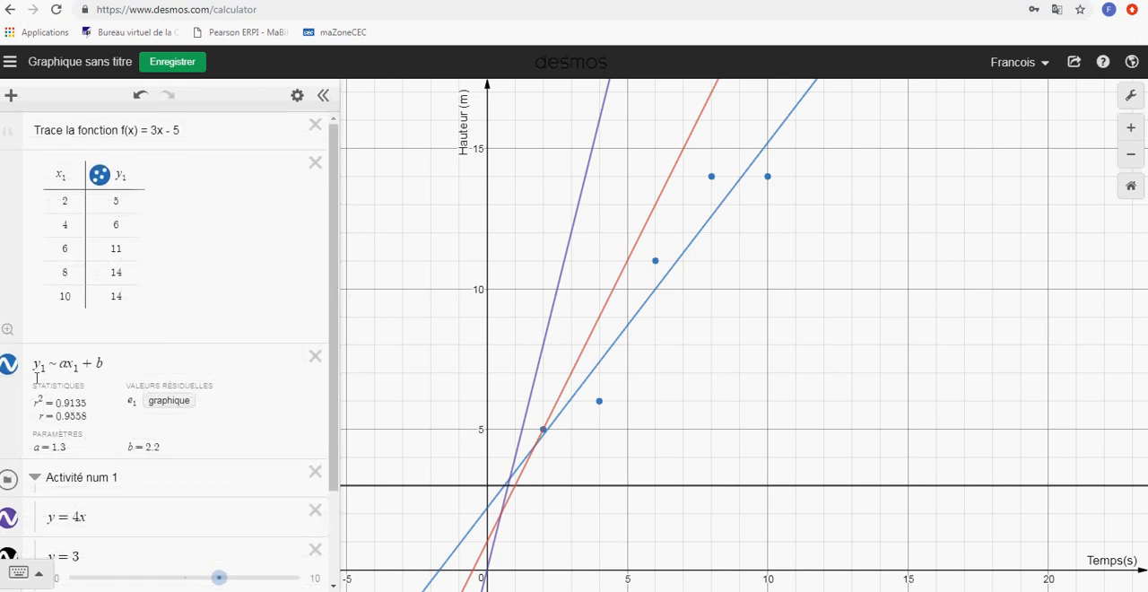
click(8, 372)
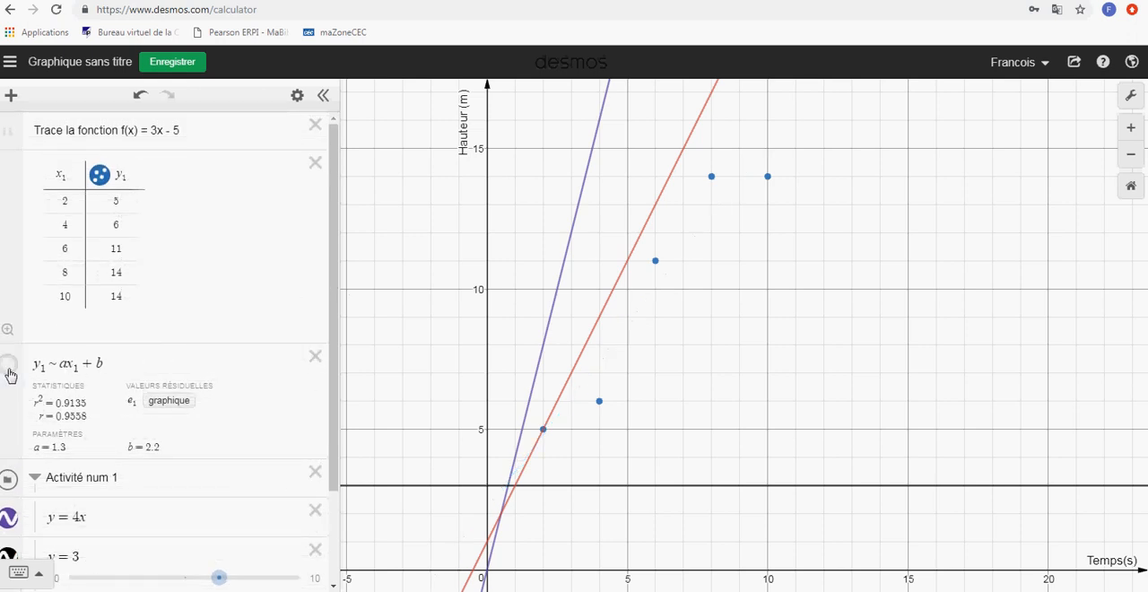
click(100, 176)
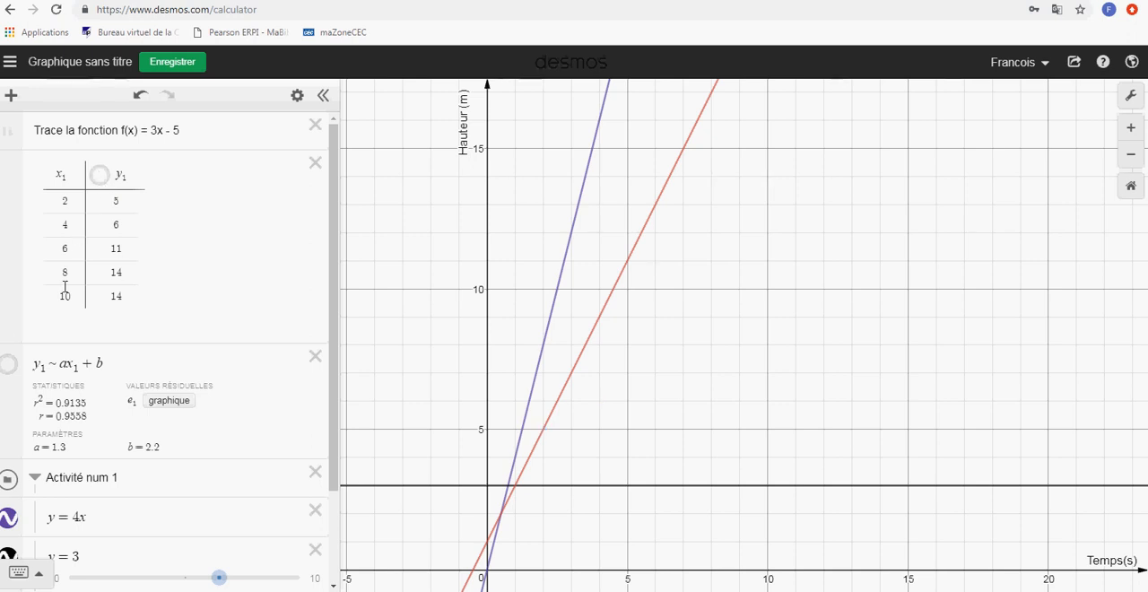
Convert the equation y = 2x + 1 in the folder into a table of values
scroll(59, 414, down, 3)
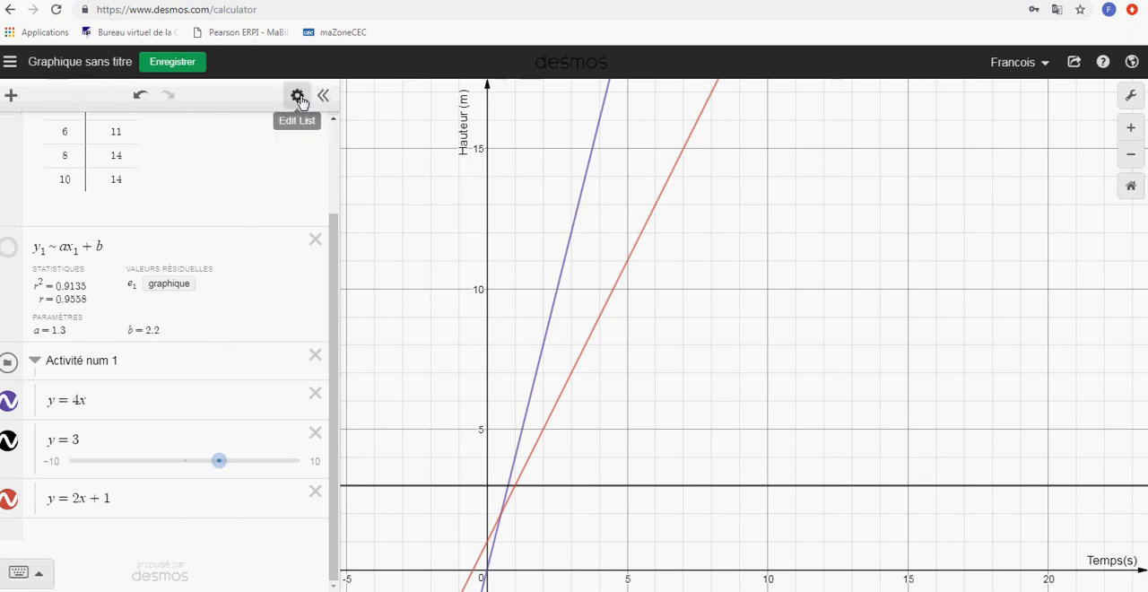
scroll(225, 190, up, 3)
scroll(148, 449, down, 3)
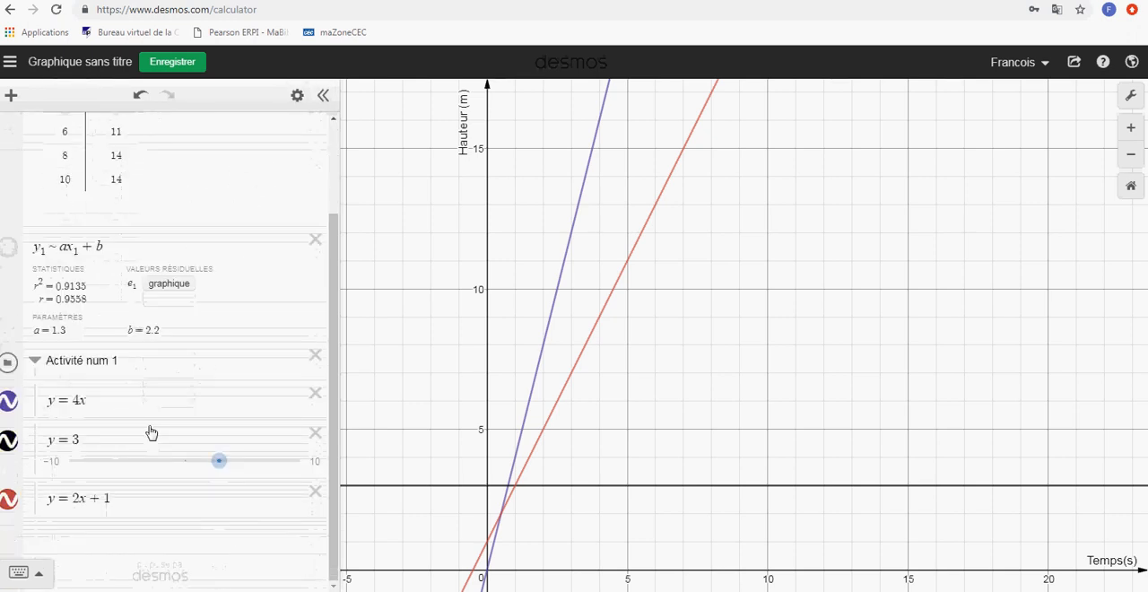
click(158, 505)
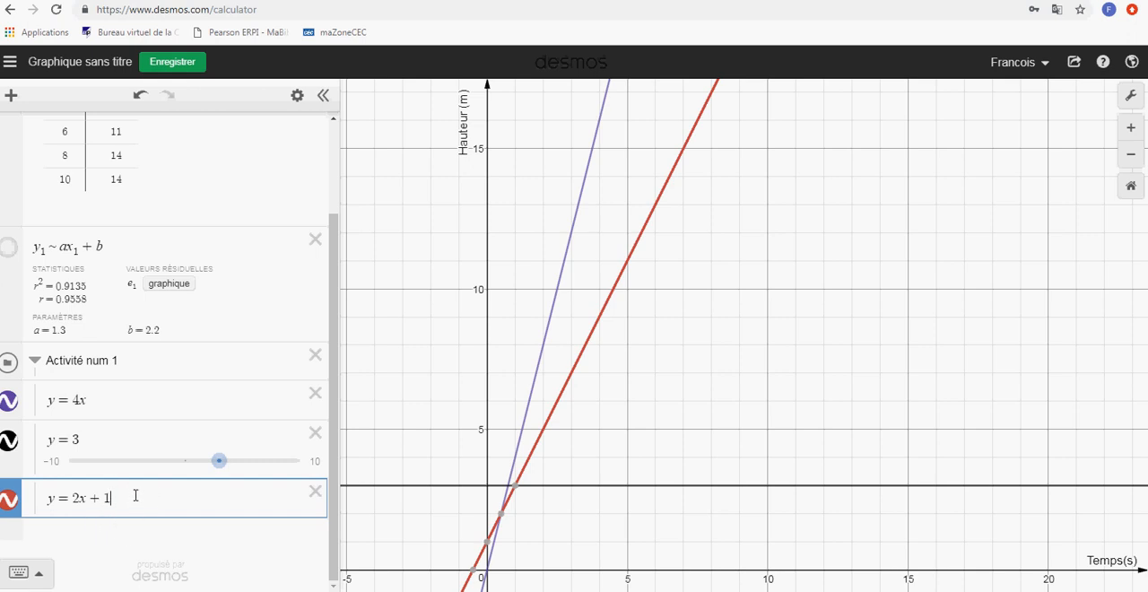
click(297, 97)
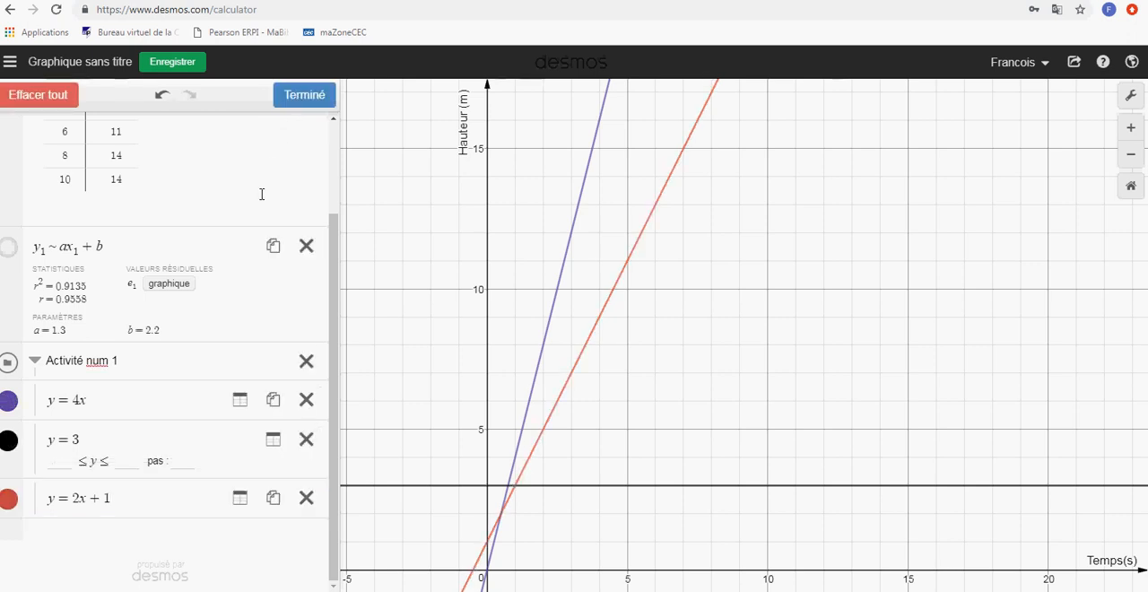
click(239, 498)
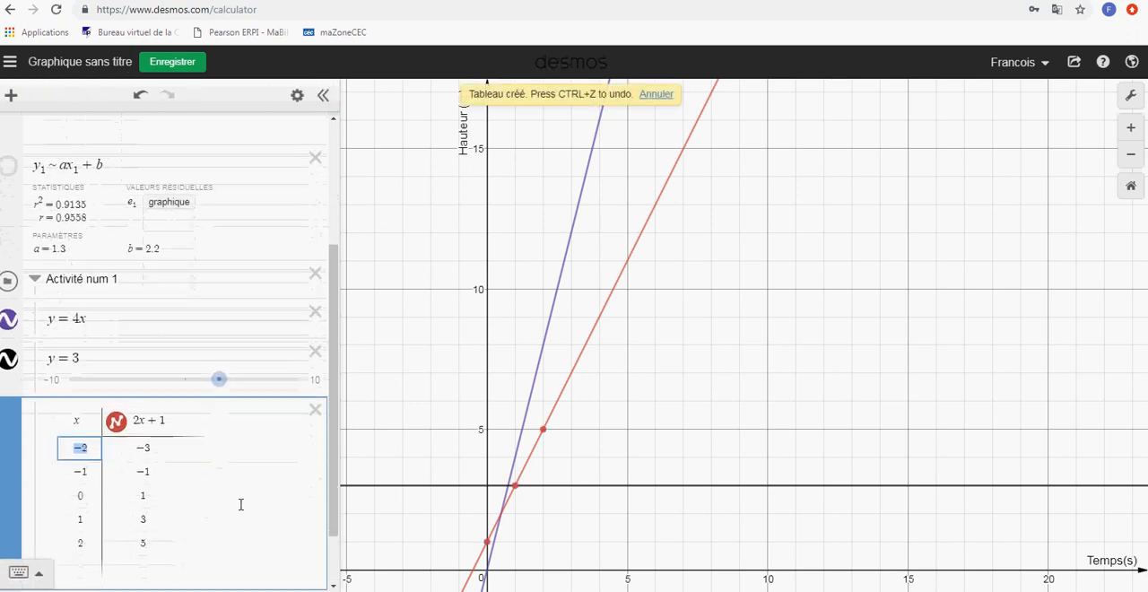
Undo the conversion of y = 2x + 1 into a table
click(292, 95)
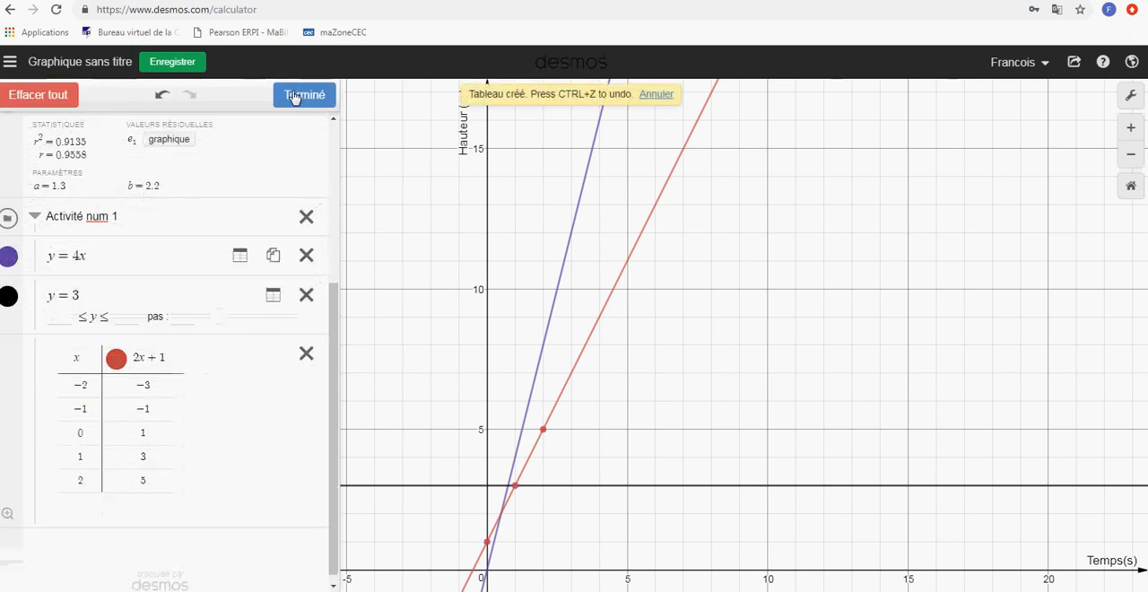
click(157, 356)
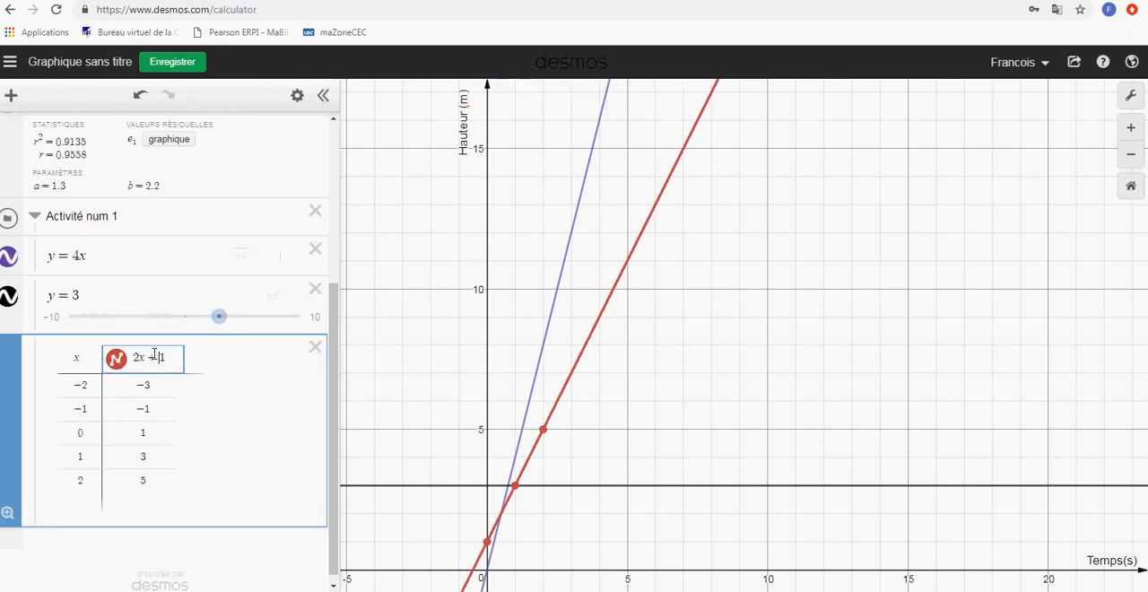
click(141, 97)
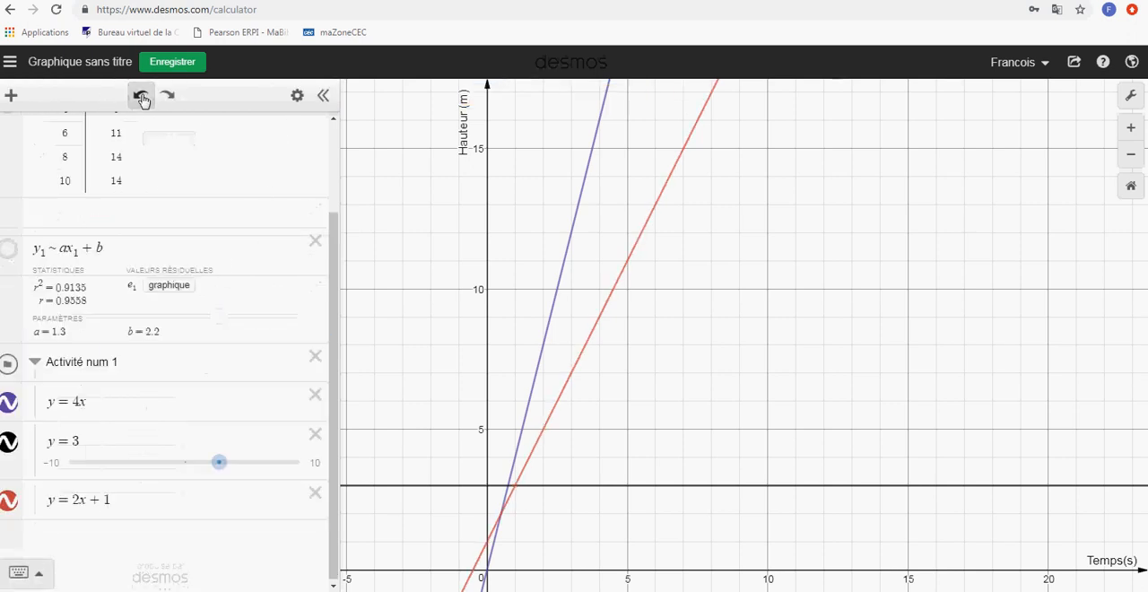
Duplicate the equation y = 2x + 1 and convert the duplicate into a table of values
click(297, 97)
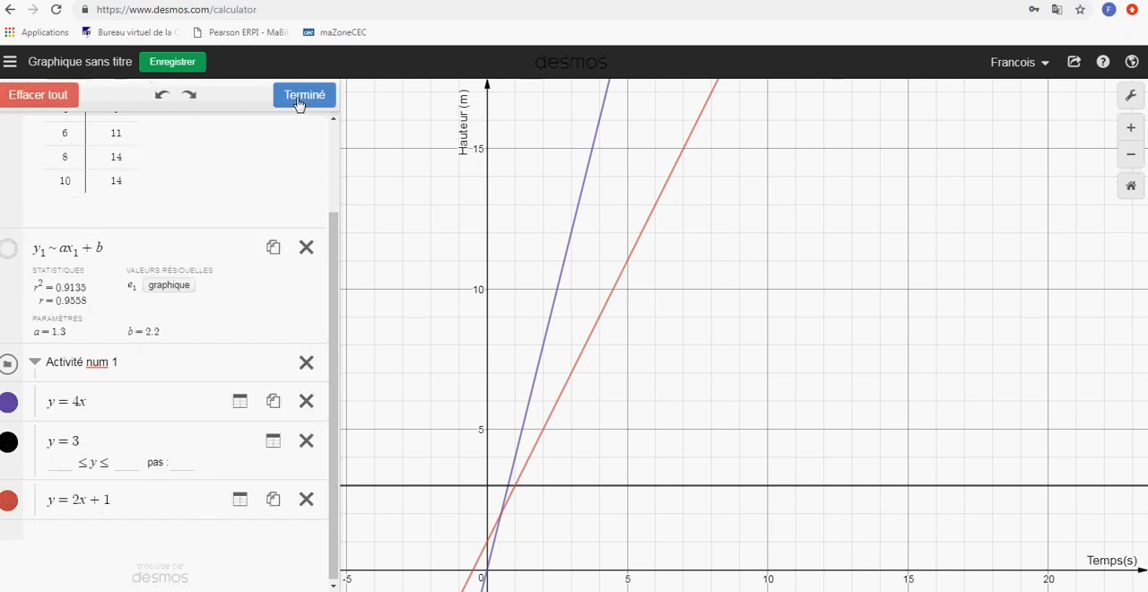
click(271, 502)
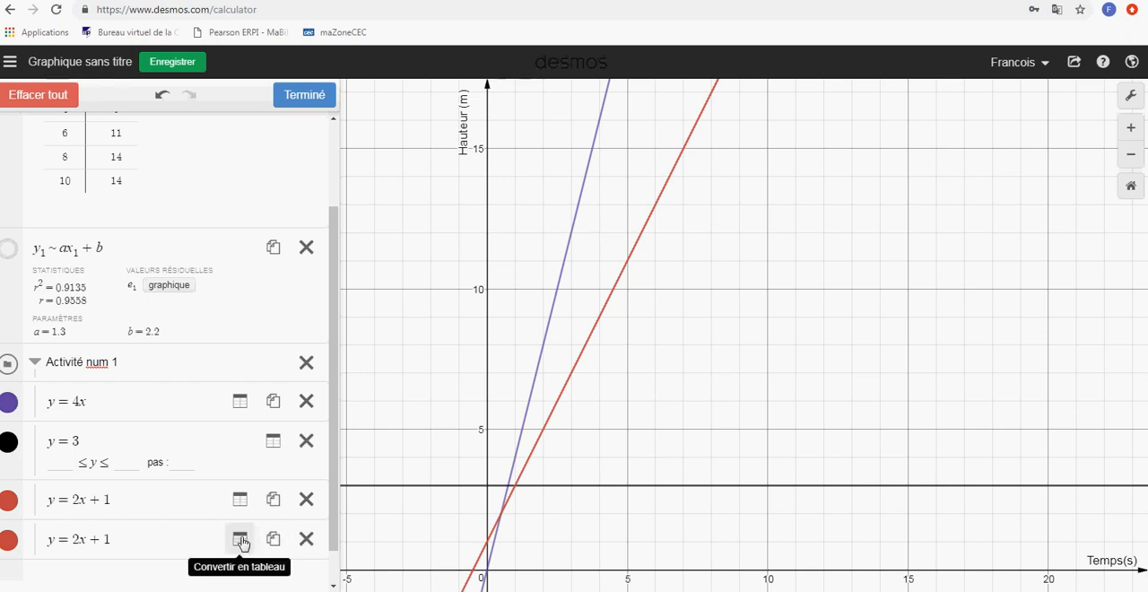
click(240, 539)
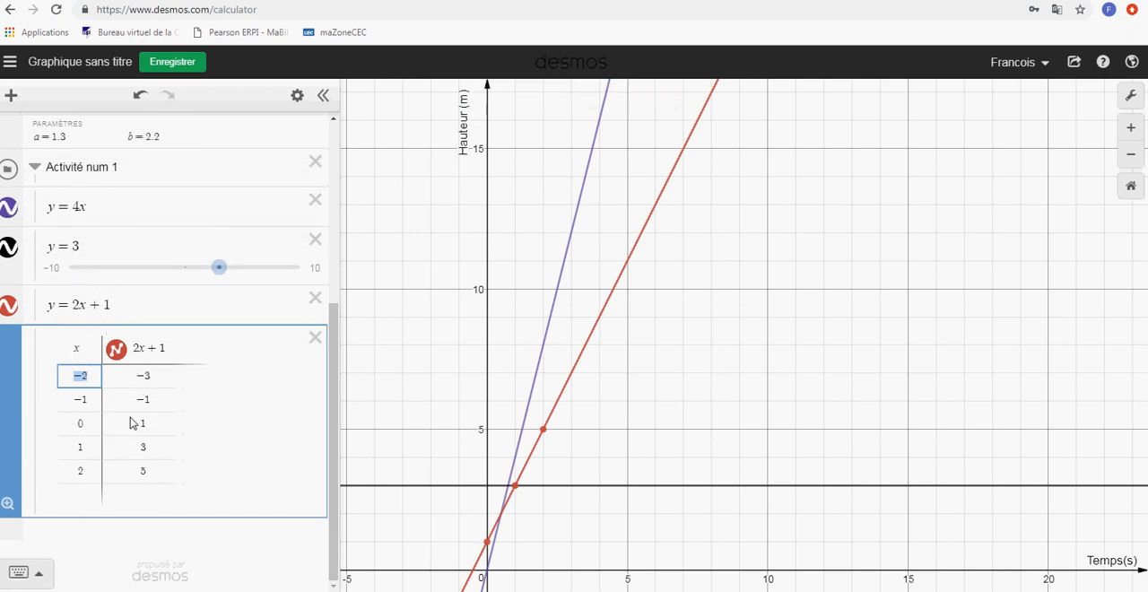
Style the 2x + 1 table column, trying open points and a dashed line before choosing cross-shaped points and a dotted line
click(116, 355)
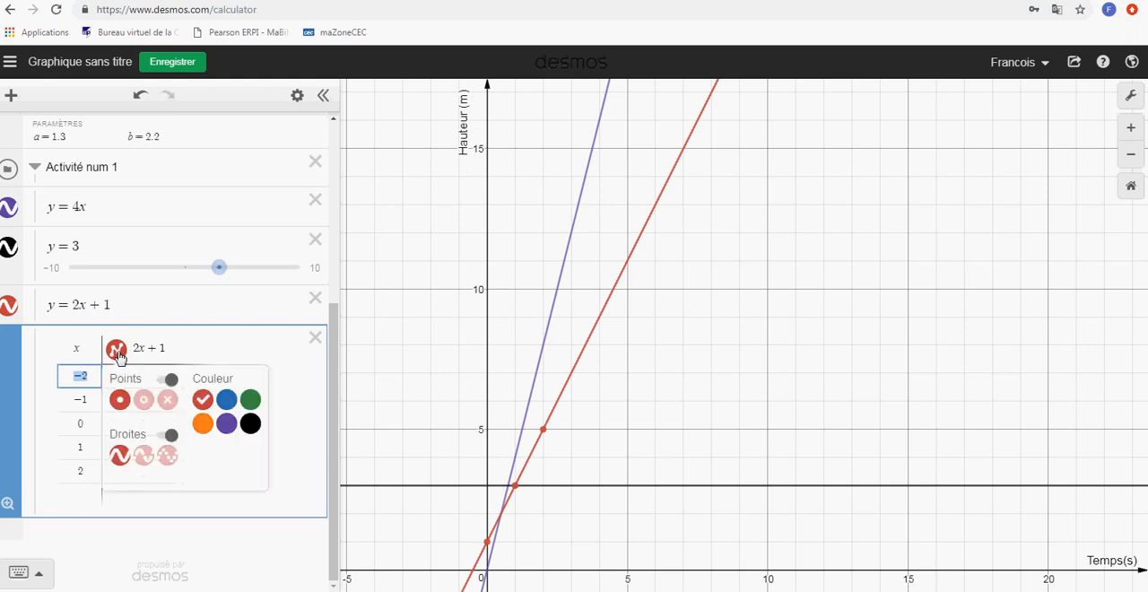
click(144, 399)
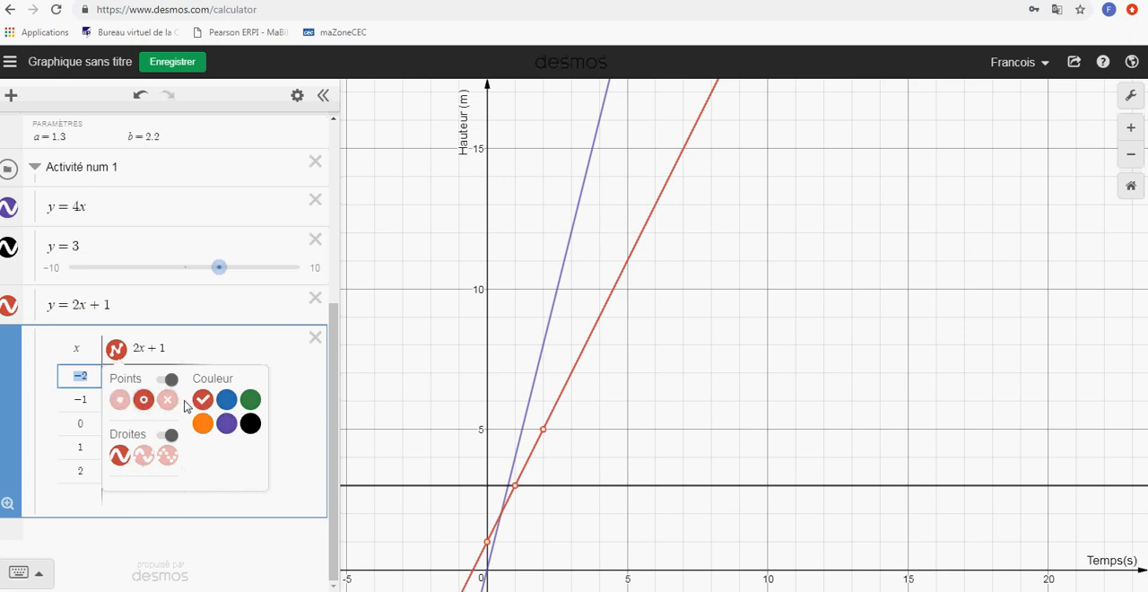
click(172, 402)
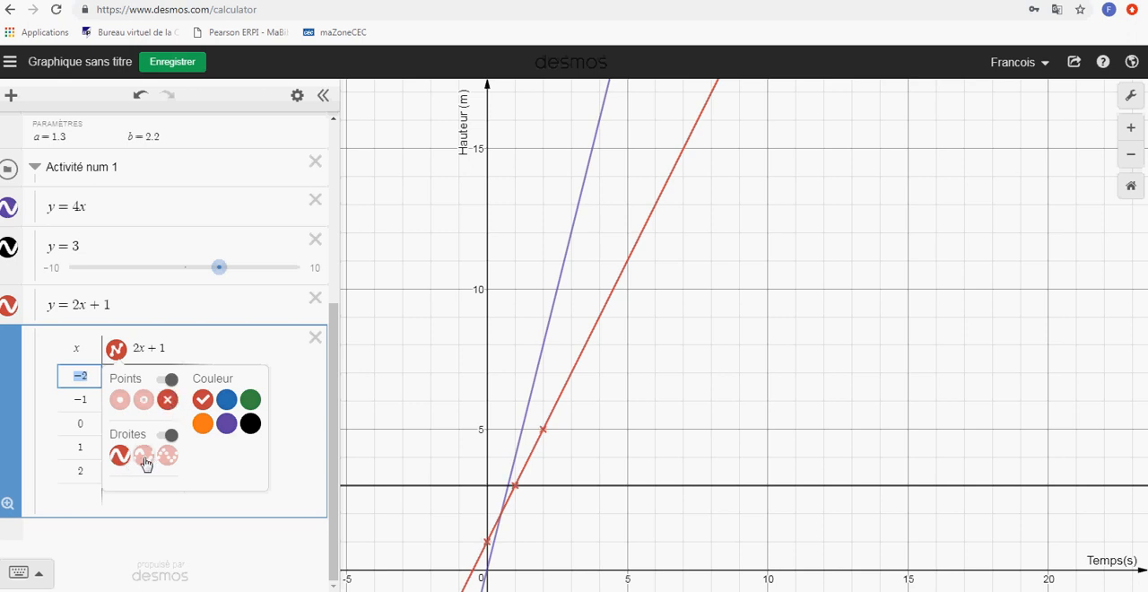
click(145, 456)
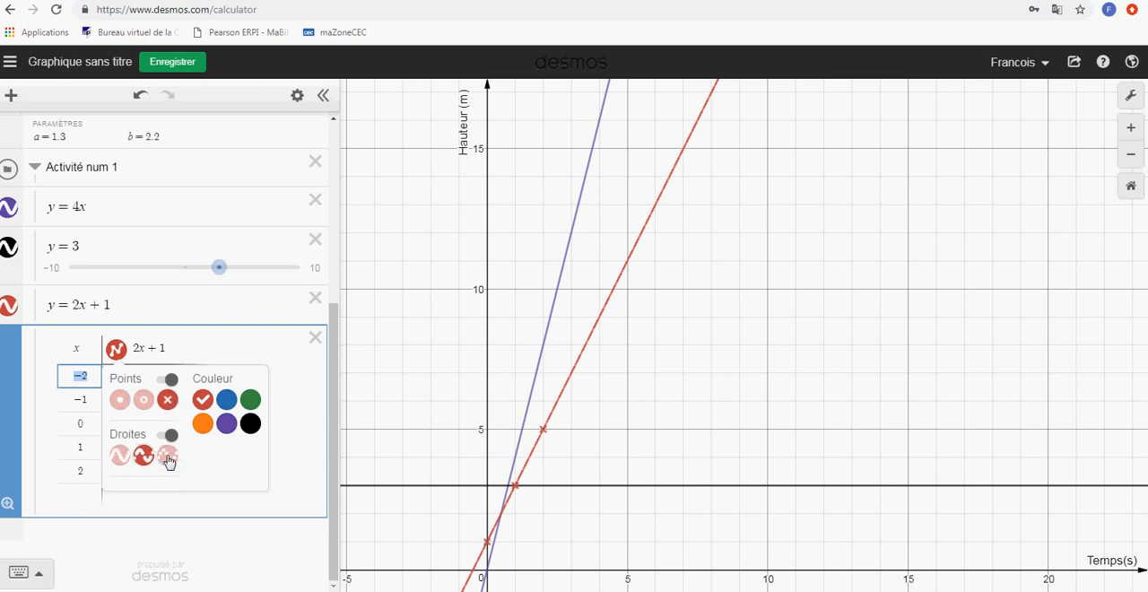
click(168, 457)
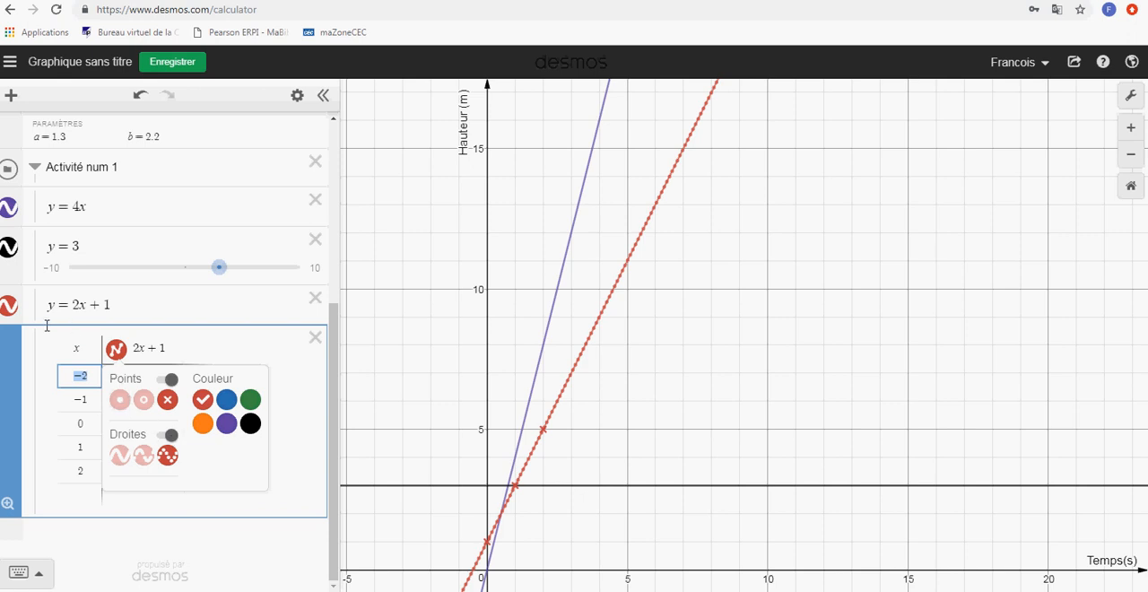
Try orange, blue, green and black for the 2x + 1 table column's graph, and set the colour back to red
click(203, 424)
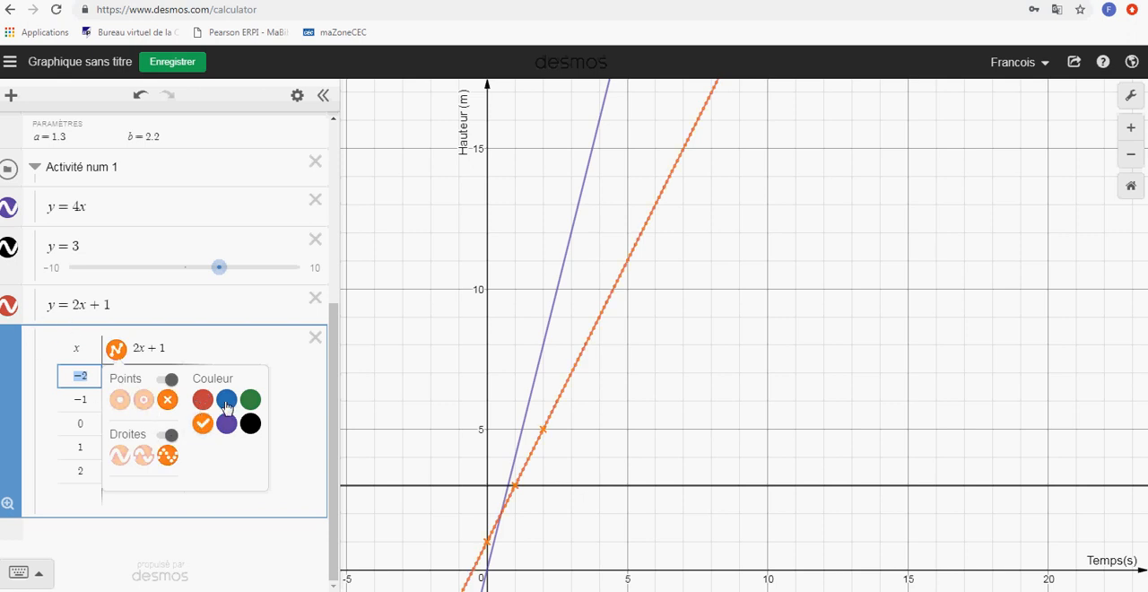
click(230, 401)
click(250, 399)
click(250, 424)
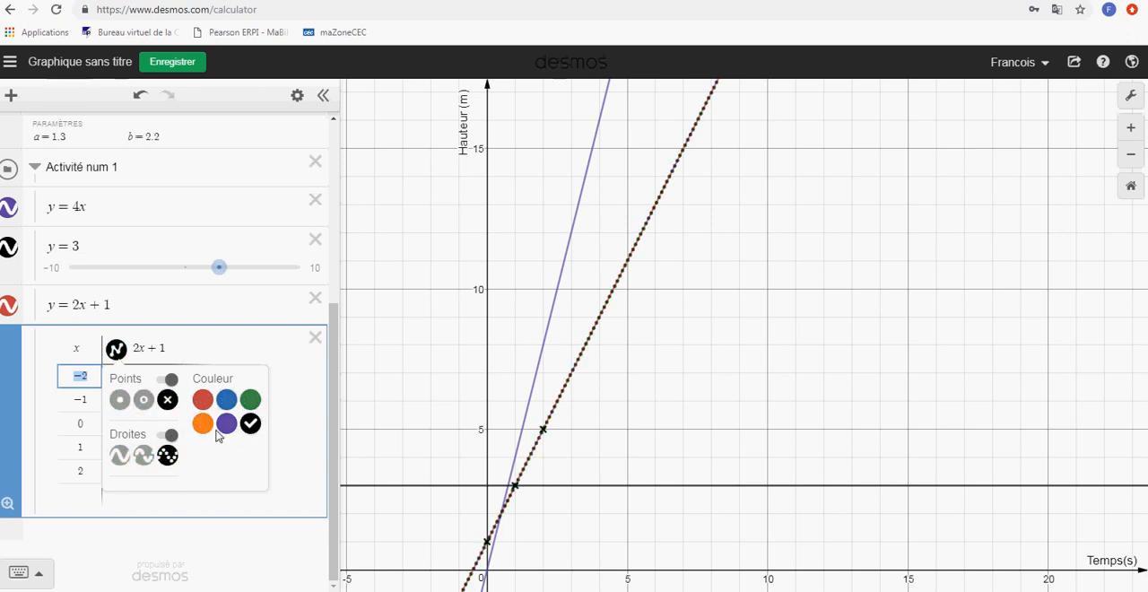
click(201, 424)
click(226, 400)
click(202, 400)
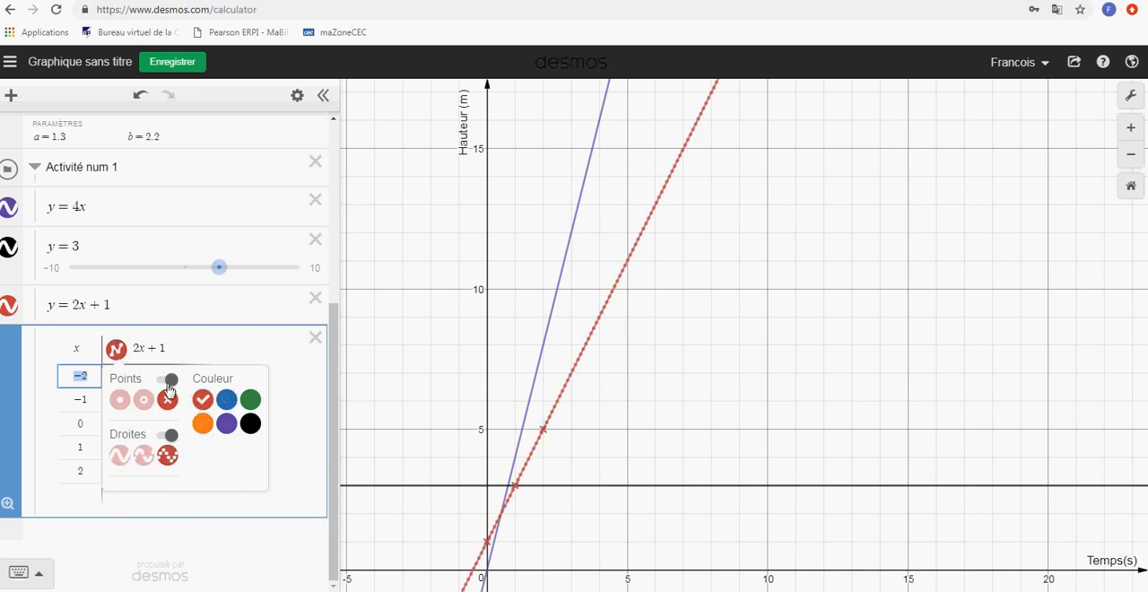
Turn the 2x + 1 table column's points off and on again, and do the same with its line
click(168, 380)
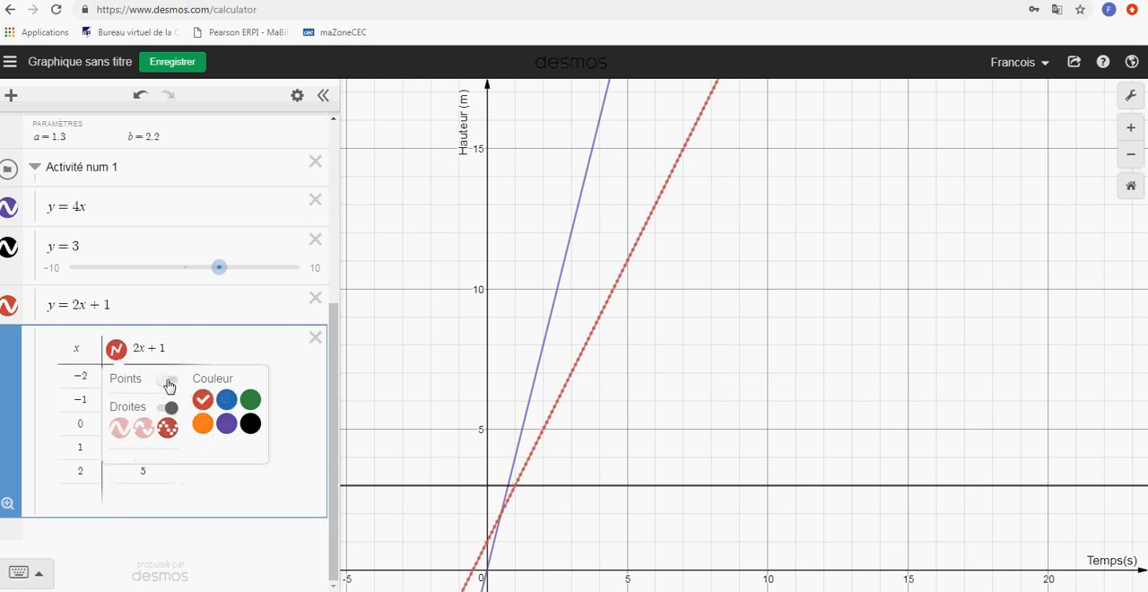
click(166, 383)
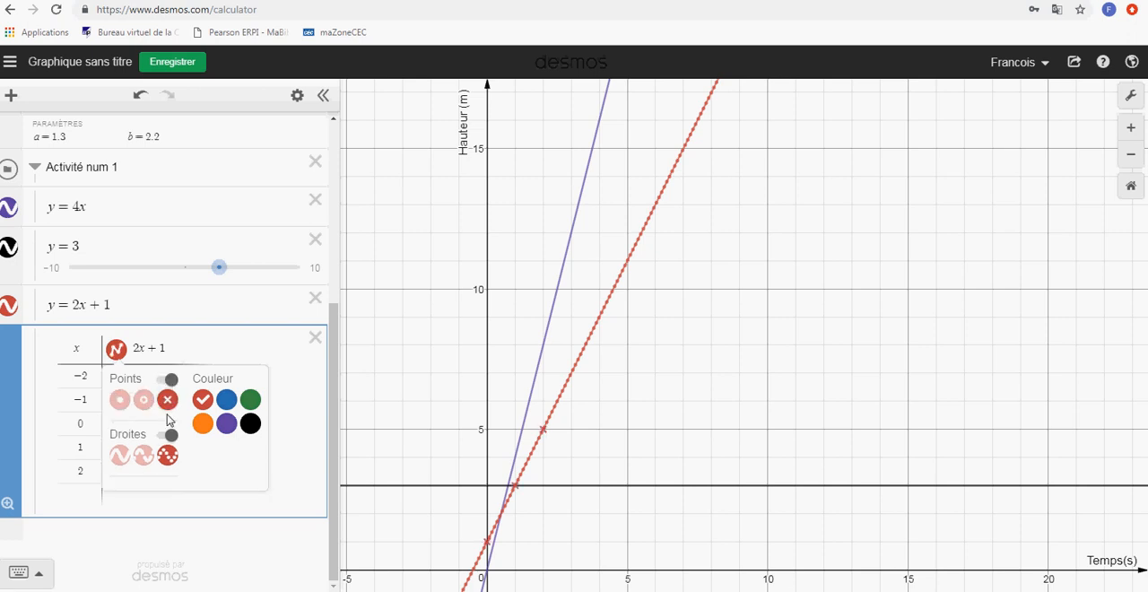
click(171, 437)
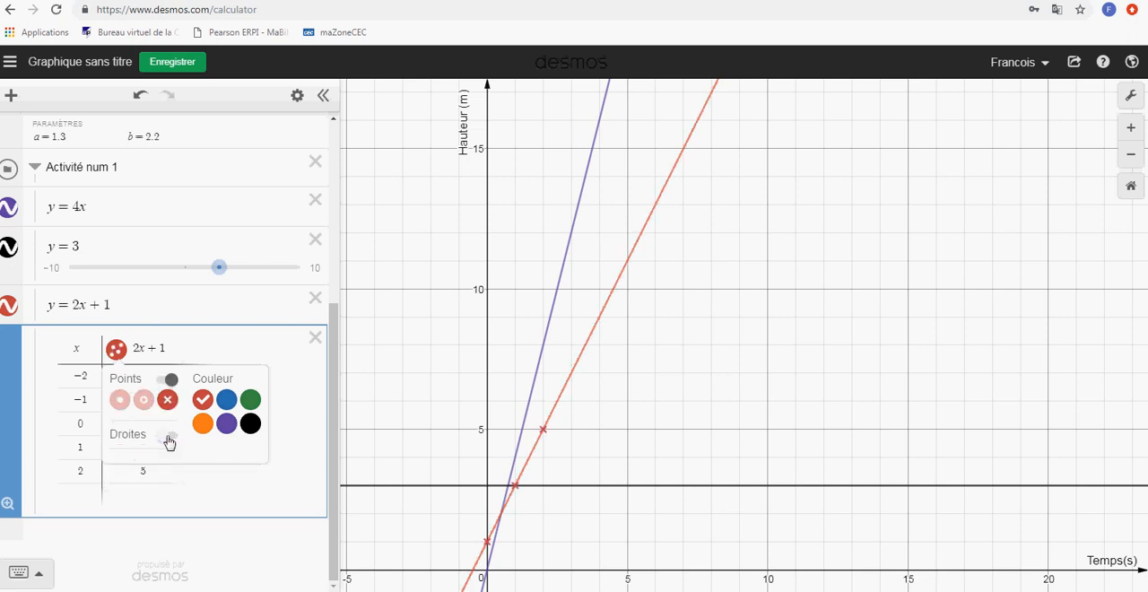
click(169, 438)
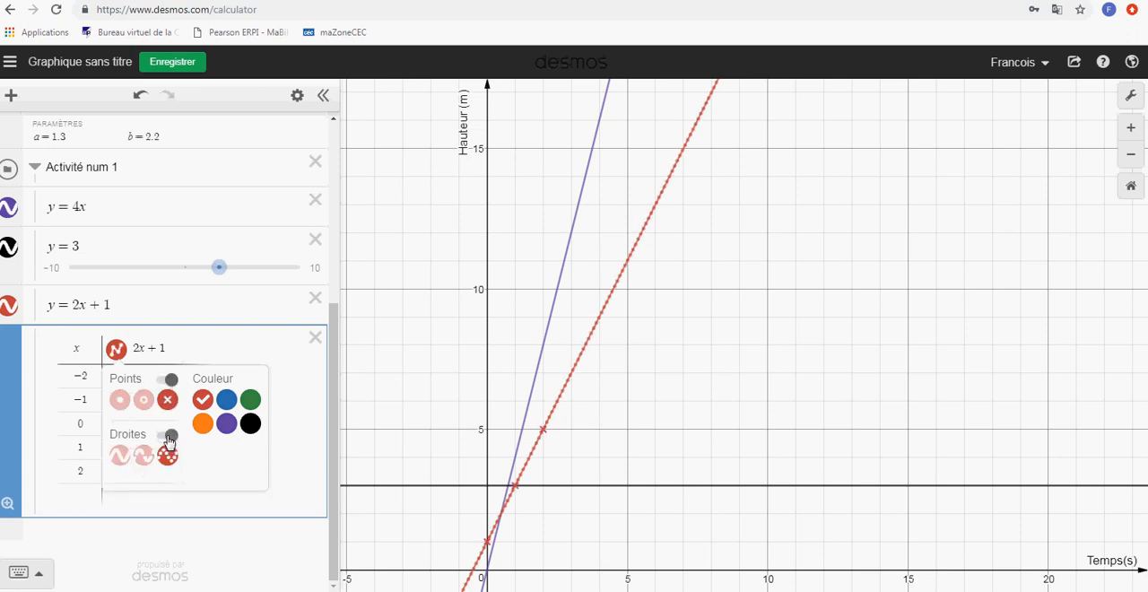
Hide the graphs of y = 2x + 1, y = 4x and y = 3 in the Activité num 1 folder
click(5, 310)
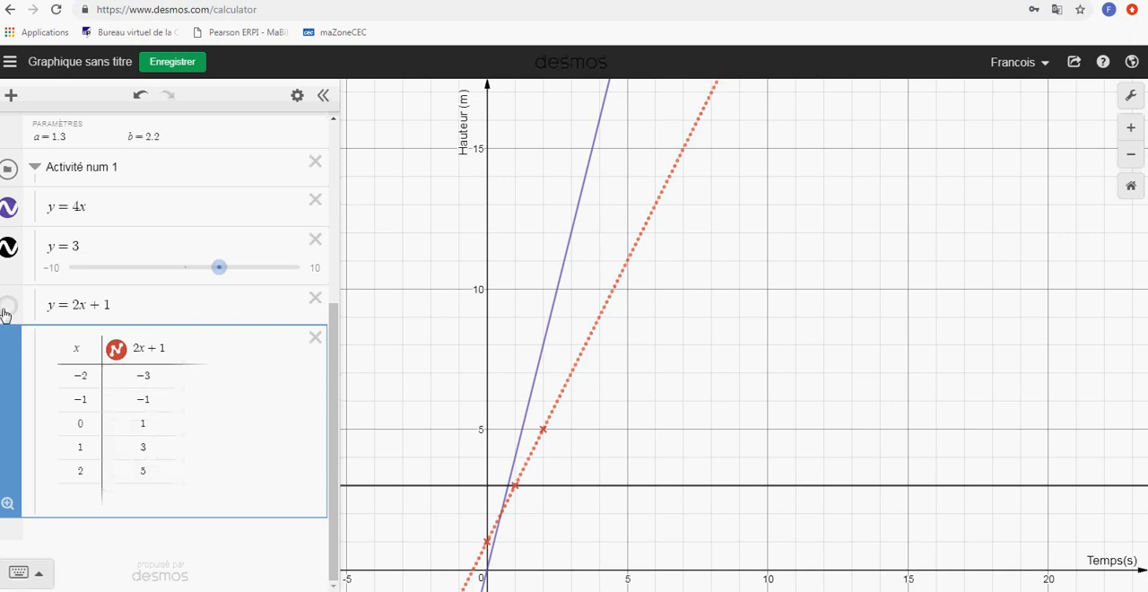
click(9, 207)
click(9, 249)
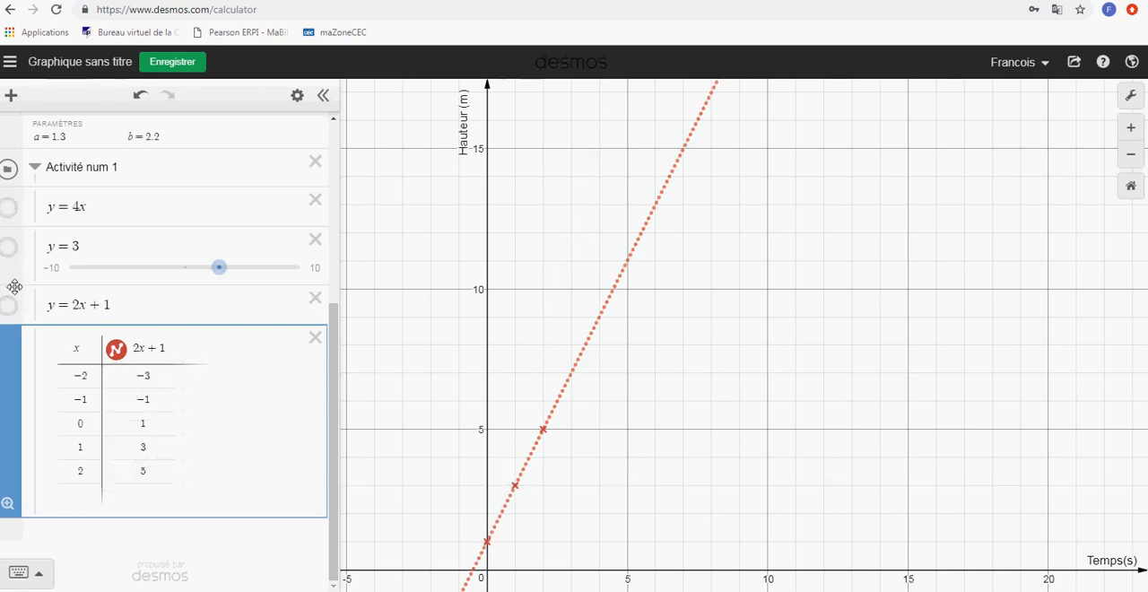
Hide the 2x + 1 table column's graph, show it with a dashed and a solid line, and return it to dotted
click(116, 355)
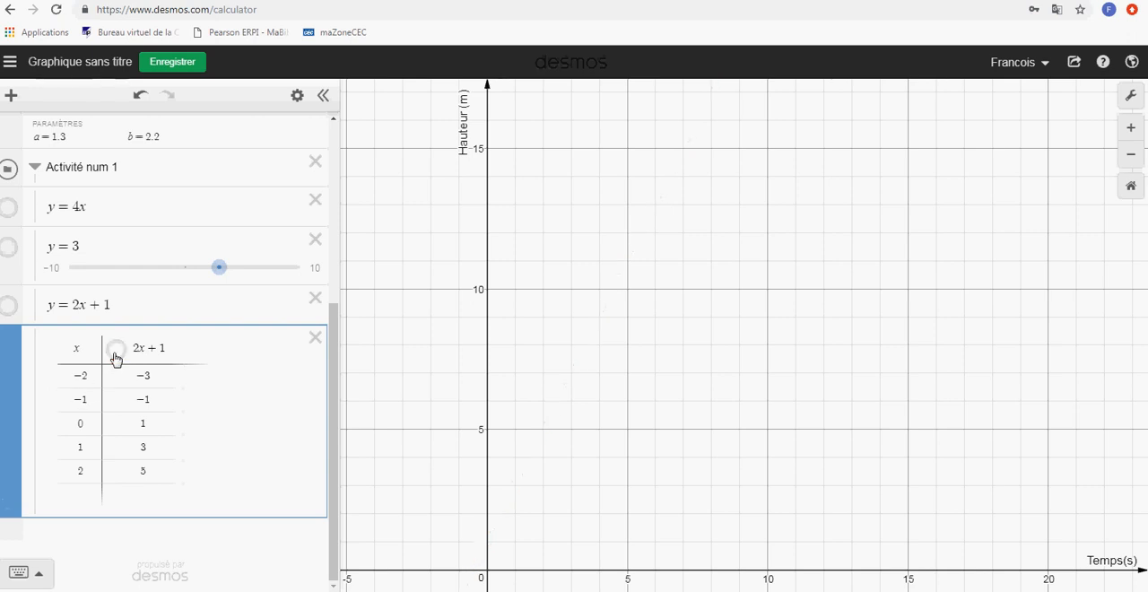
click(116, 355)
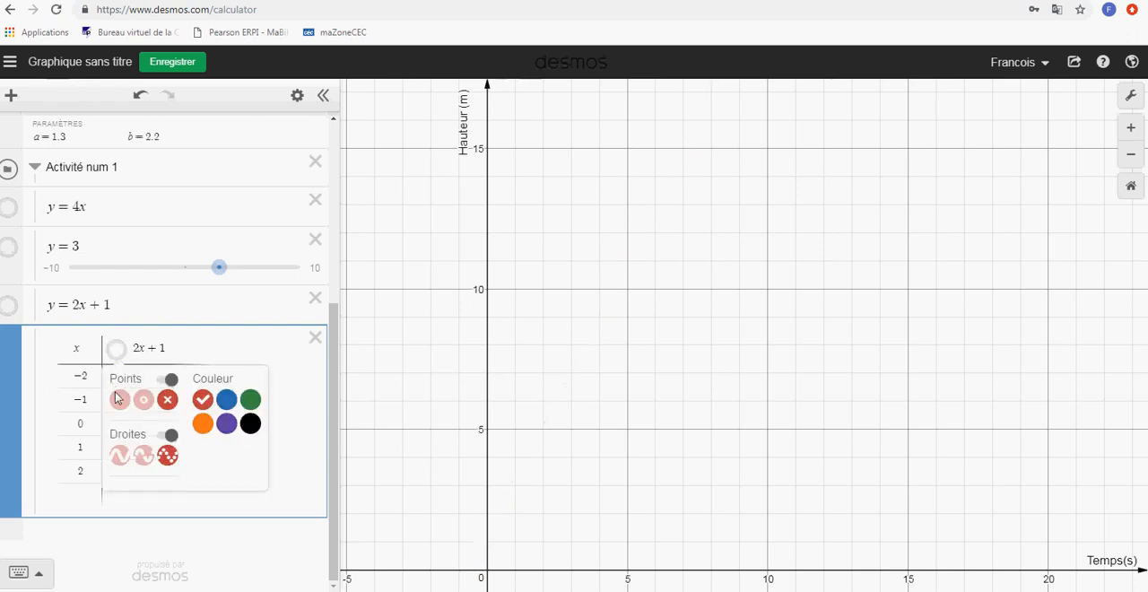
click(150, 464)
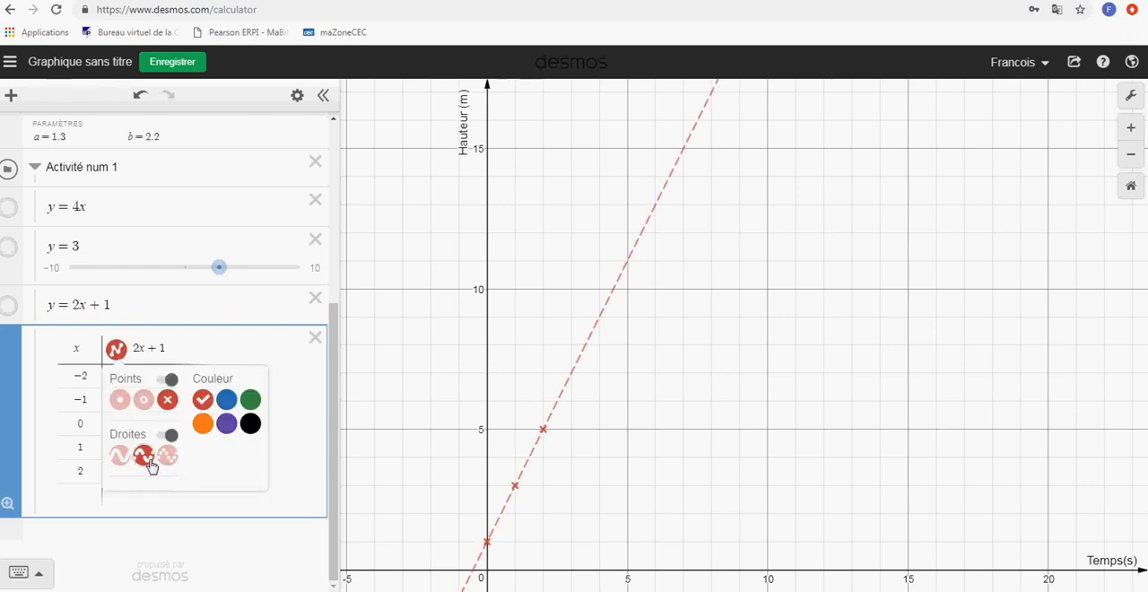
click(119, 457)
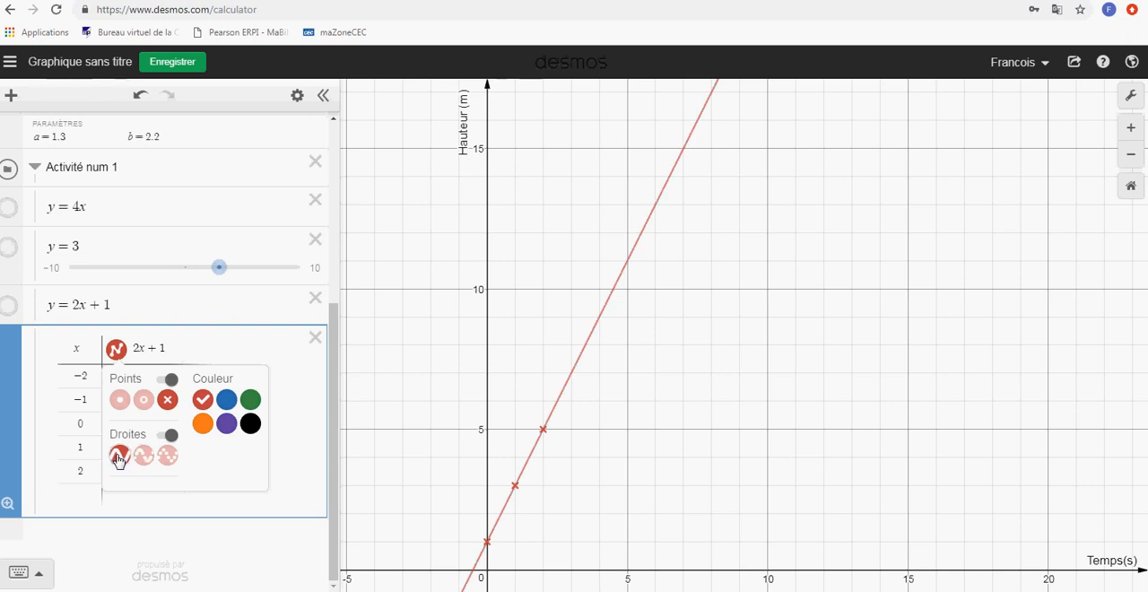
click(167, 455)
Switch the 2x + 1 table's points off and back on, and close its style options
click(171, 379)
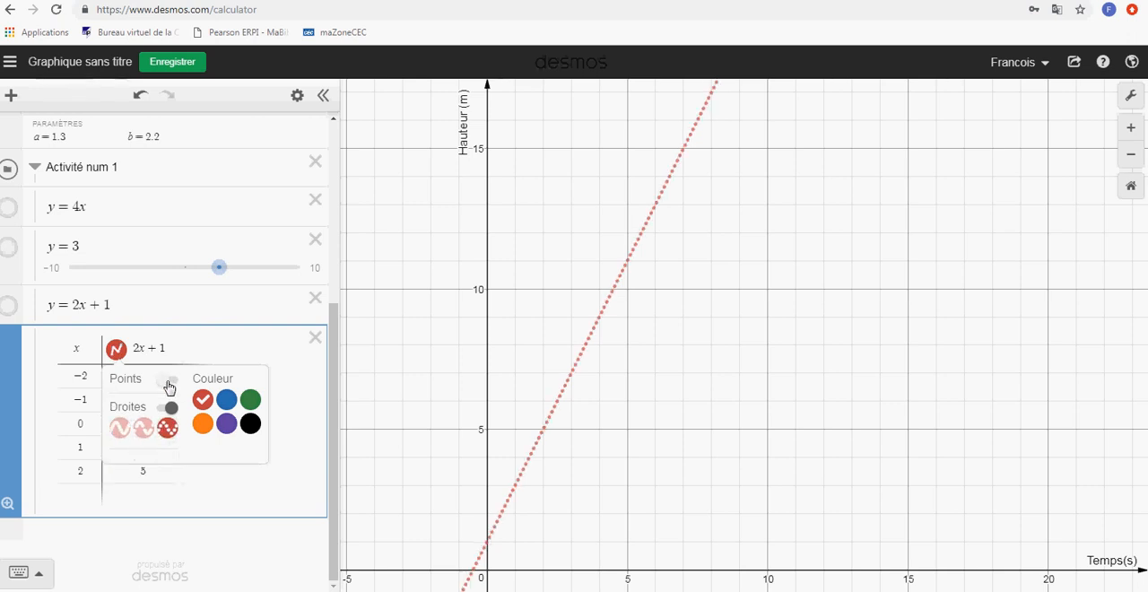
click(167, 385)
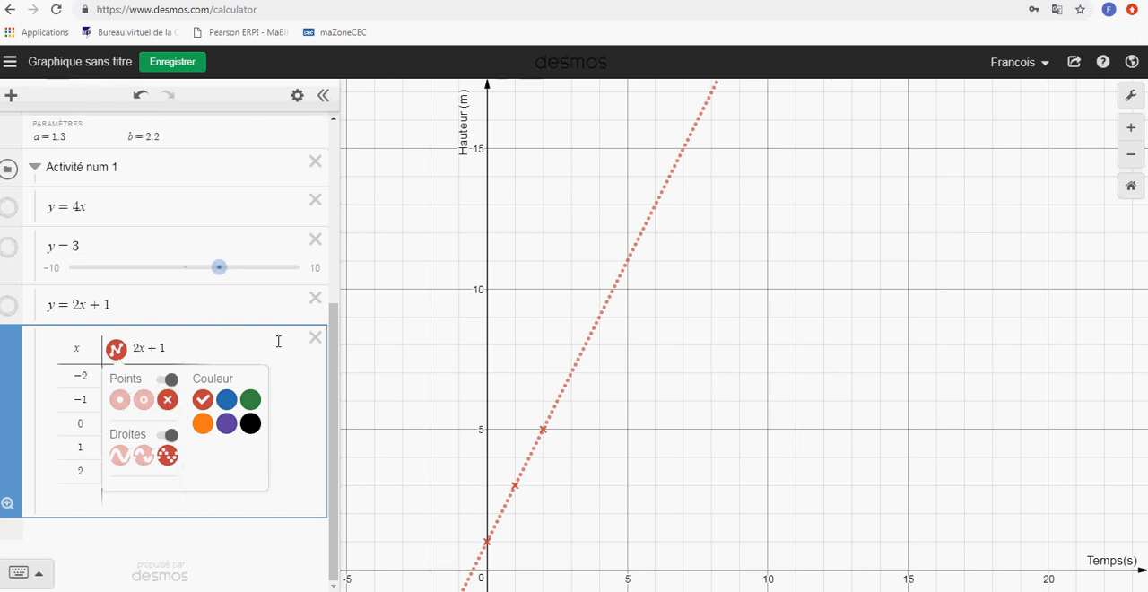
click(380, 321)
Hide the points and dotted line of the 2x + 1 table in the Activité num 1 folder
scroll(230, 299, up, 4)
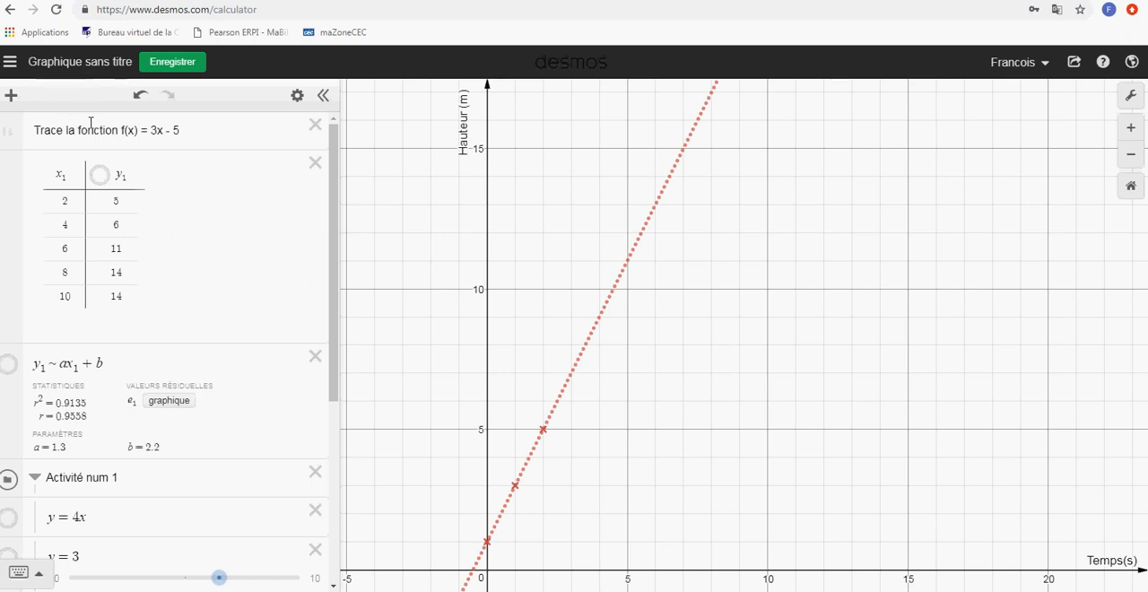
drag(336, 248, 335, 436)
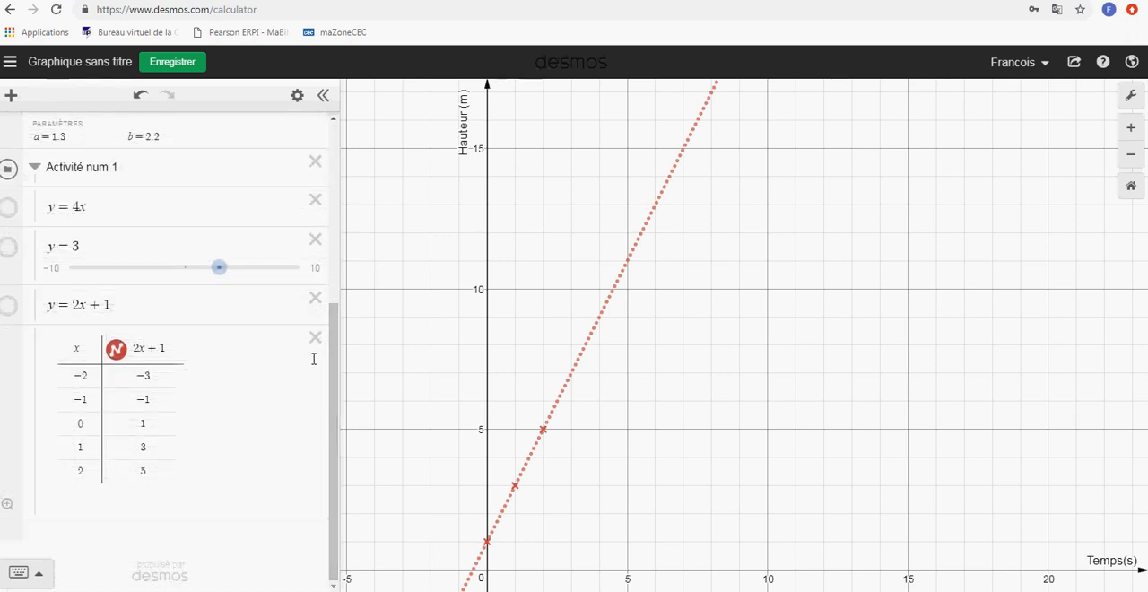
click(116, 349)
scroll(143, 353, up, 3)
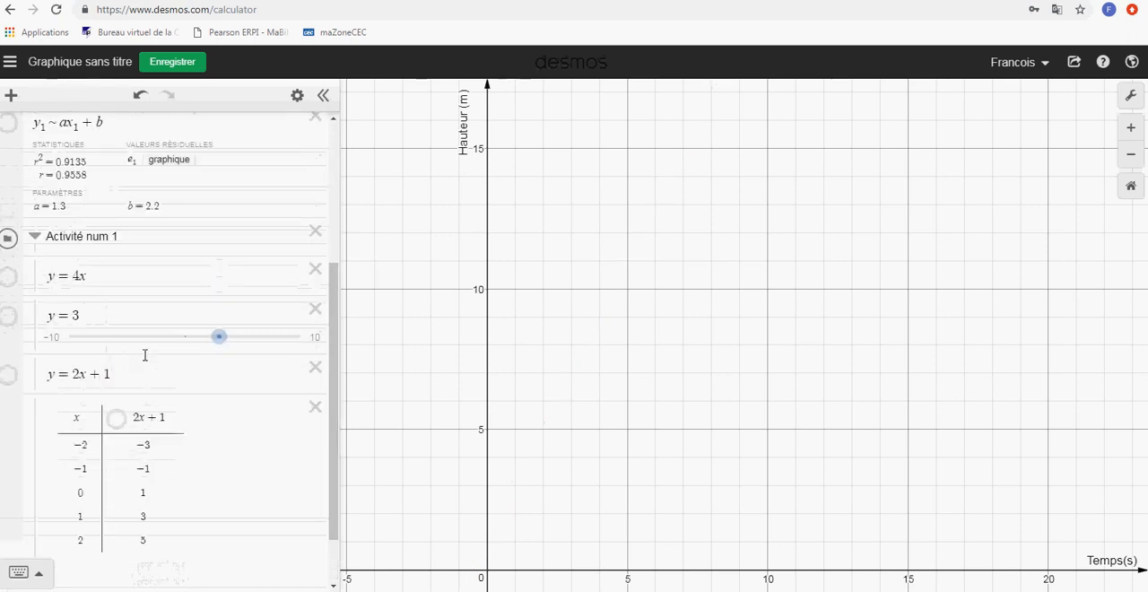
scroll(142, 342, up, 2)
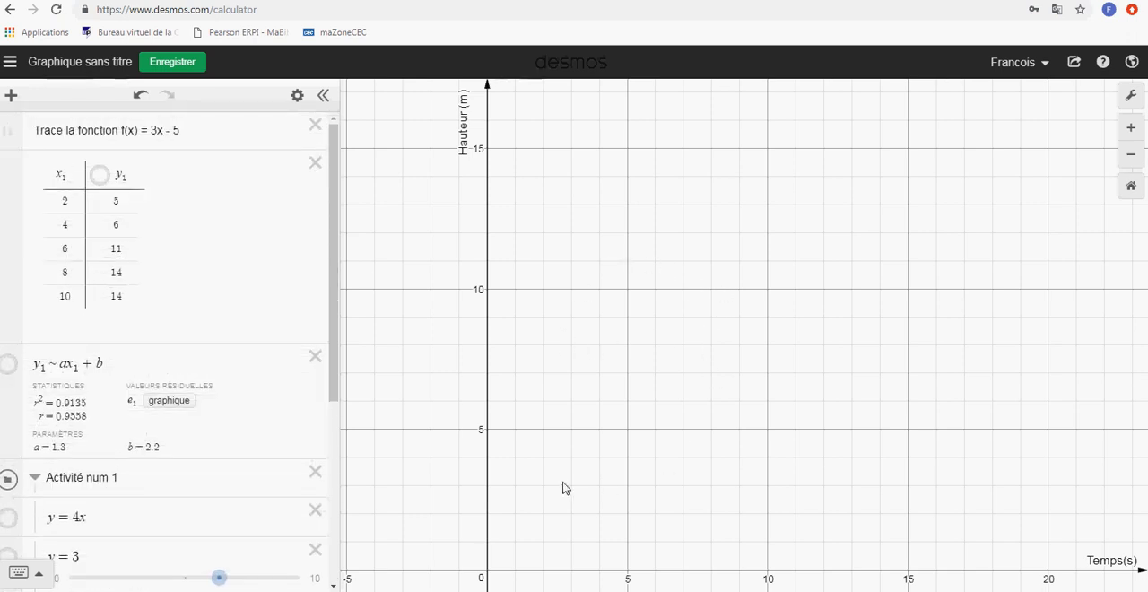
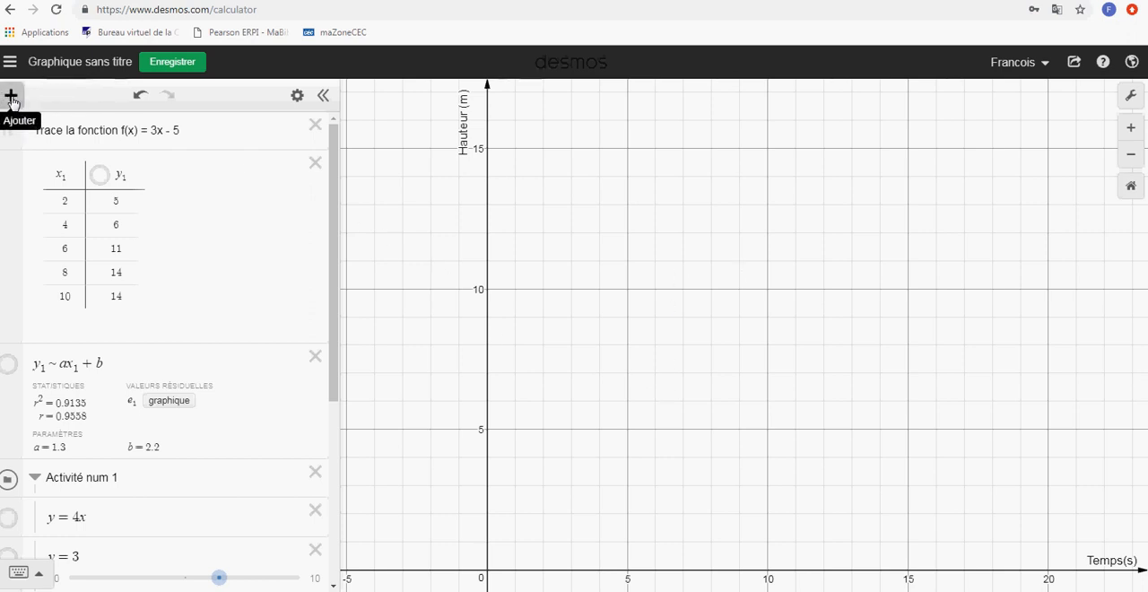
Insert the image num6.PNG from the JUSTIFICATION folder into the graph
click(12, 97)
click(27, 259)
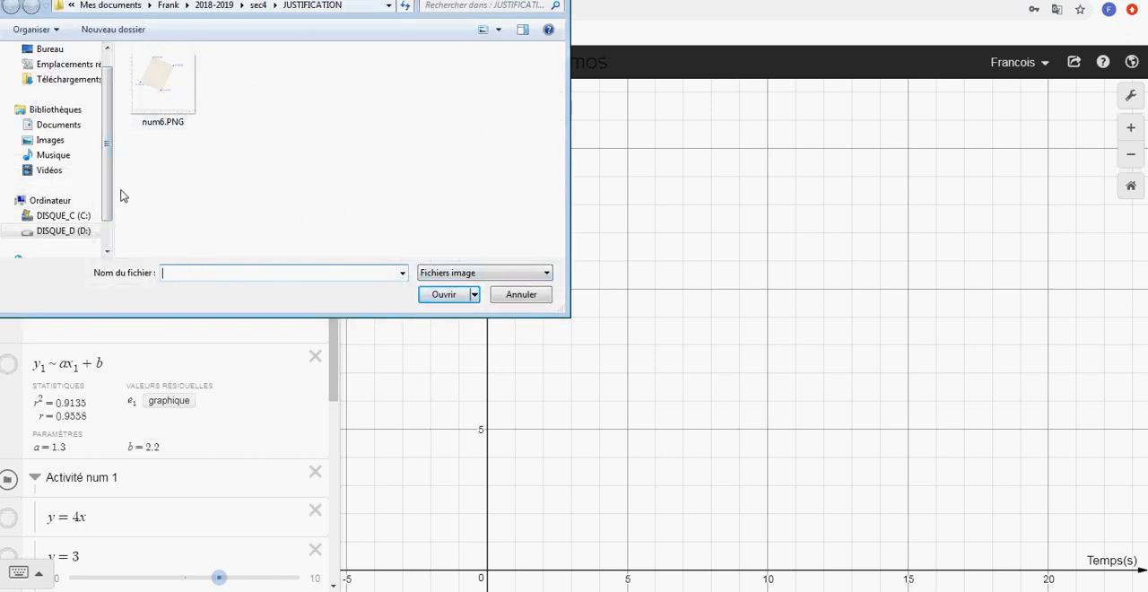
click(164, 85)
click(457, 295)
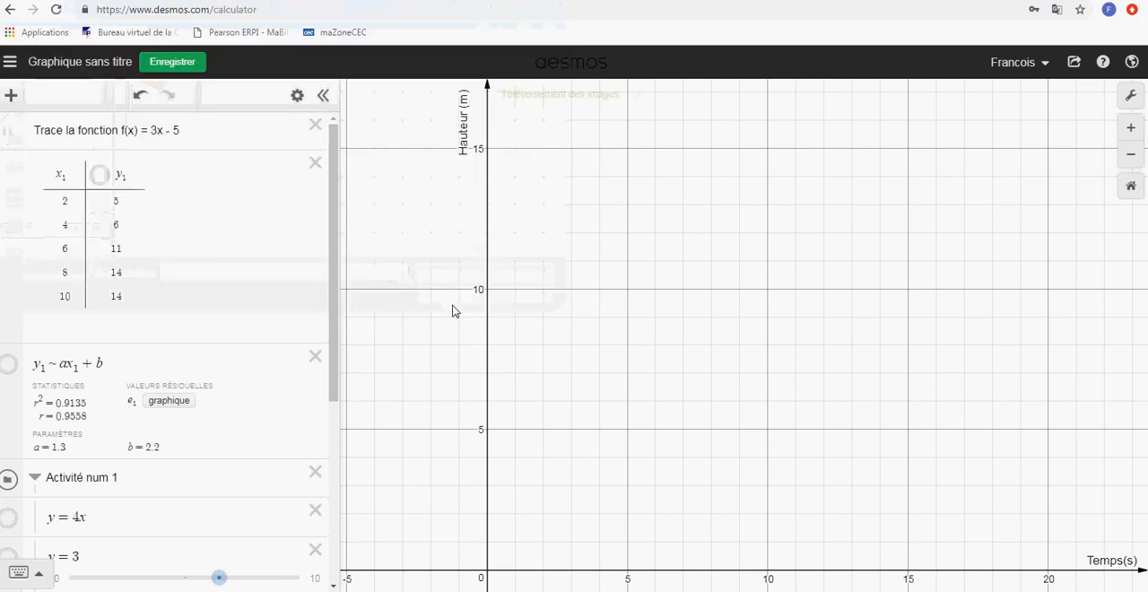
drag(481, 522, 511, 493)
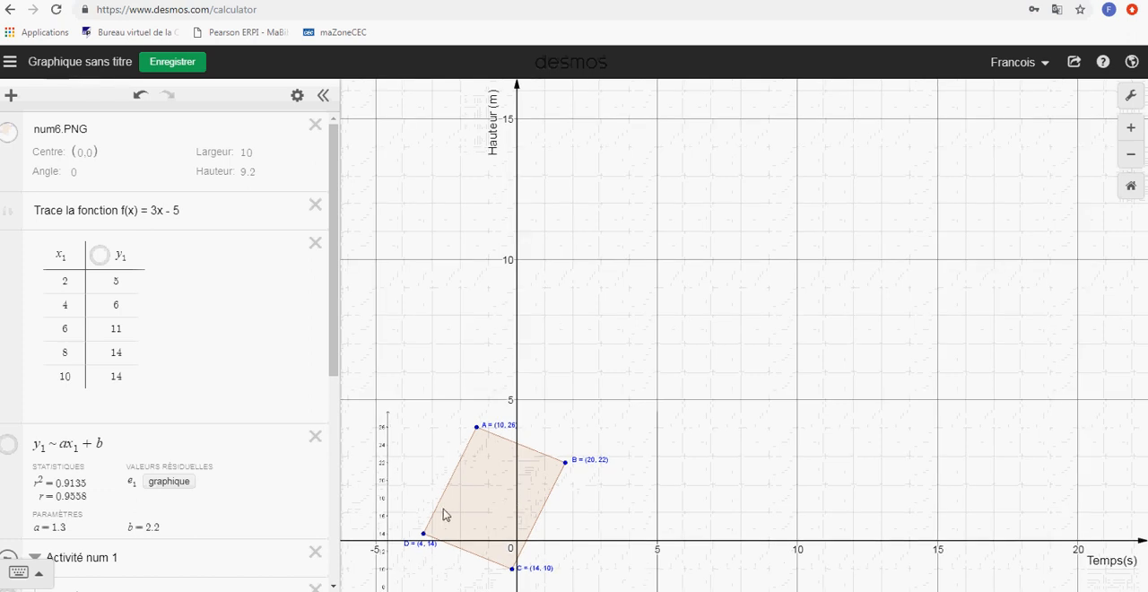
drag(444, 510, 450, 488)
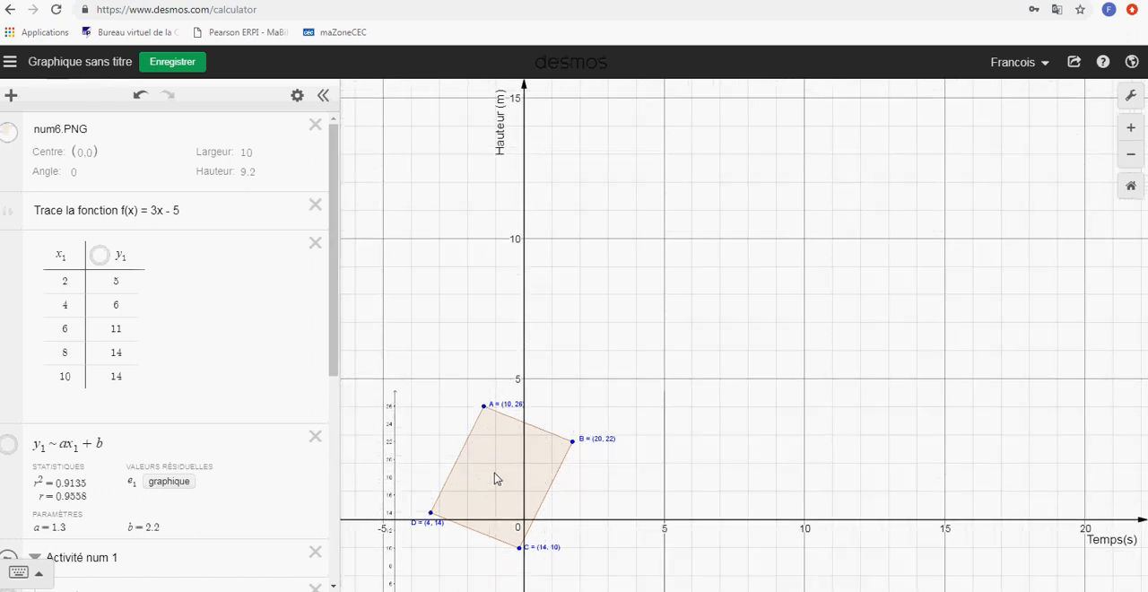
Enlarge the num6.PNG image to about 16.14 by 14.87 and centre it at about (7.45, 6.75)
click(120, 129)
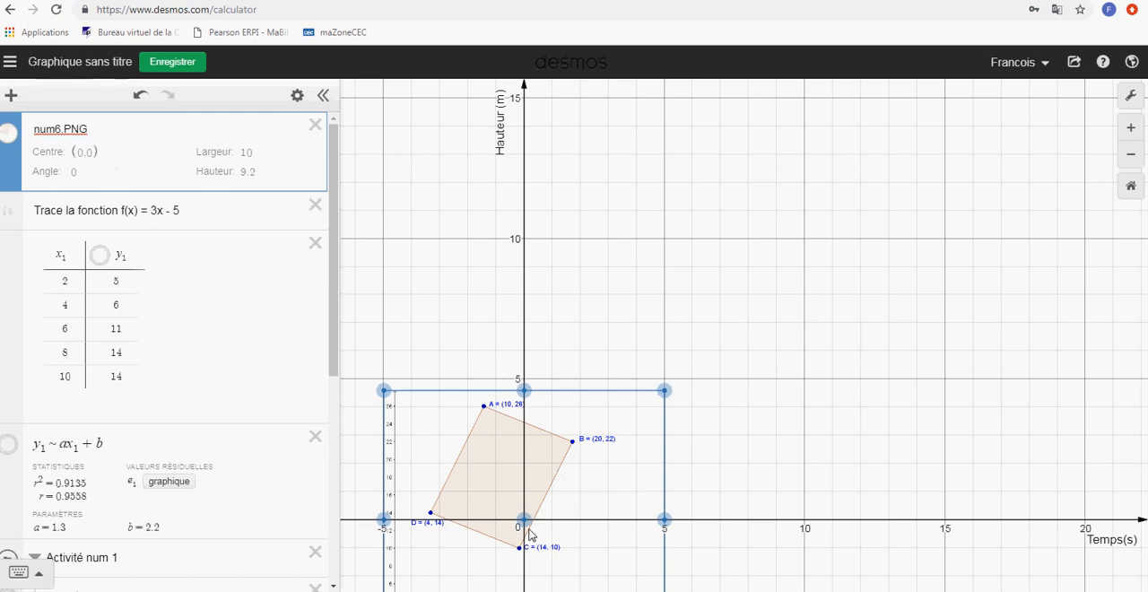
drag(523, 520, 653, 401)
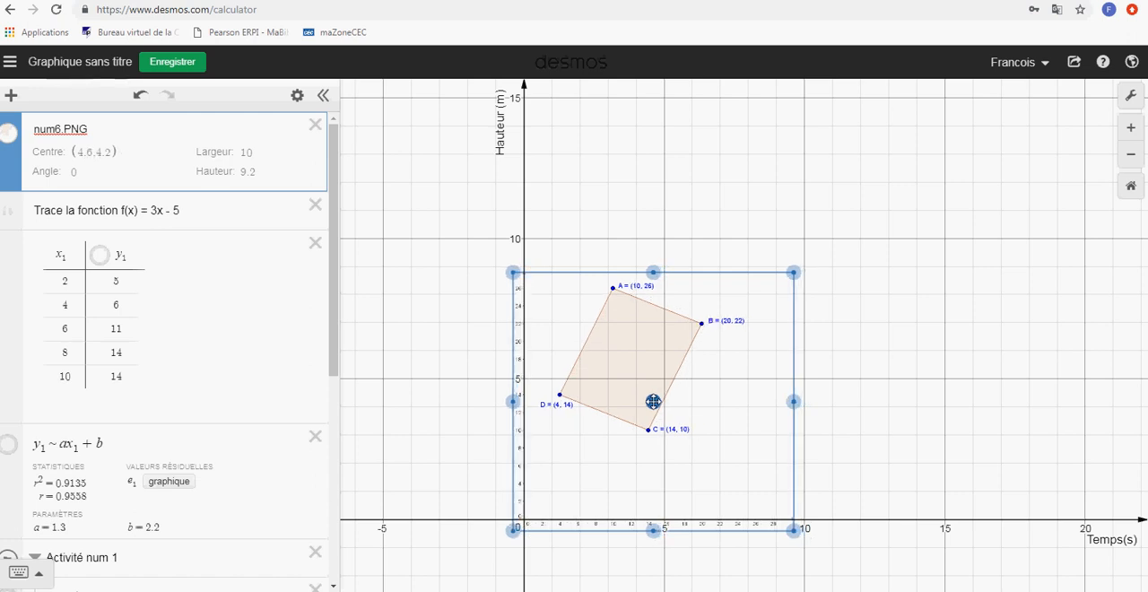
drag(793, 272, 886, 192)
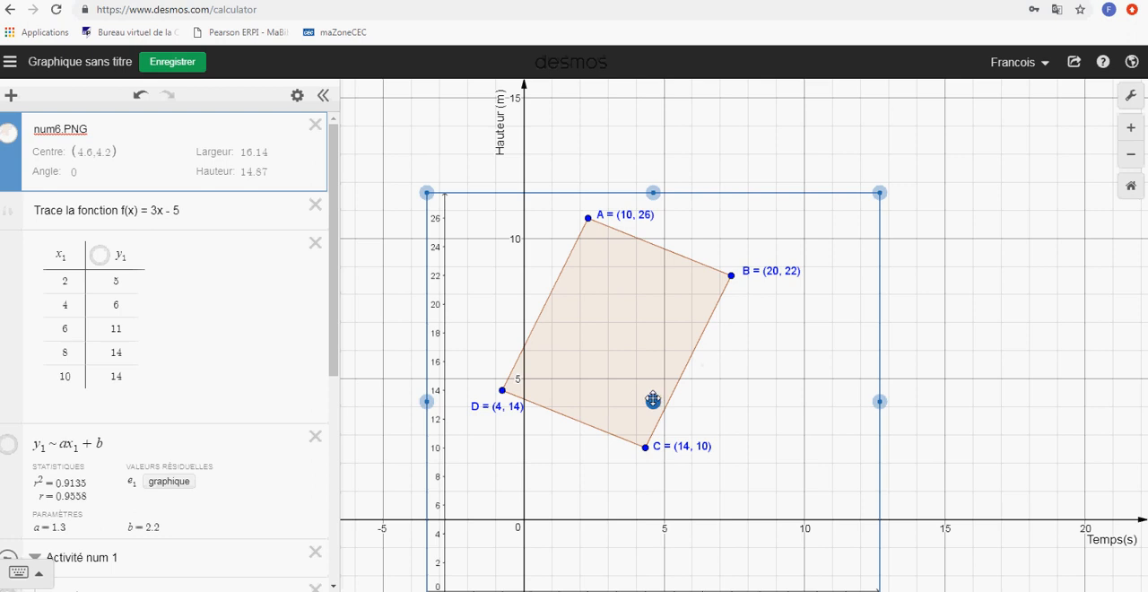
drag(654, 402, 734, 330)
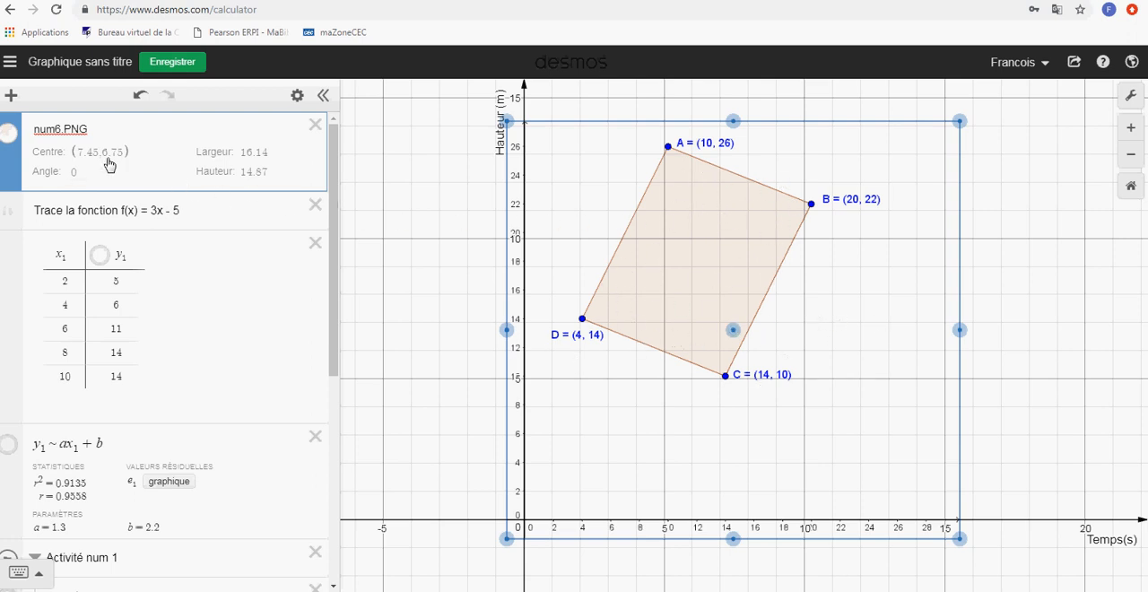
Try progressively lower opacity levels on the num6.PNG image, down to the faintest, and restore full opacity
click(11, 137)
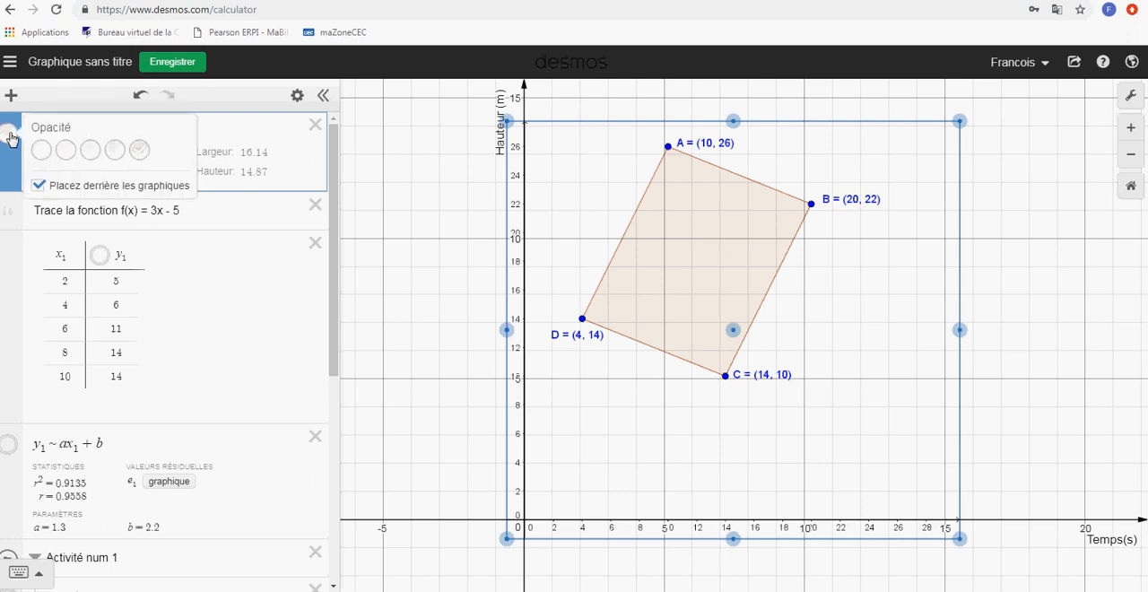
click(115, 152)
click(90, 152)
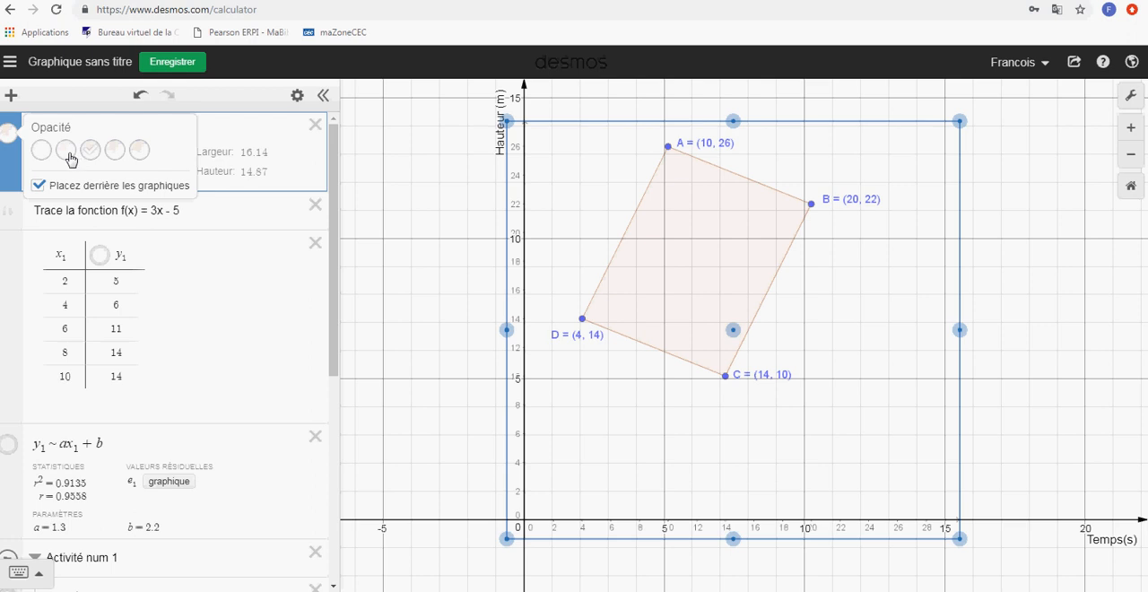
click(67, 152)
click(42, 153)
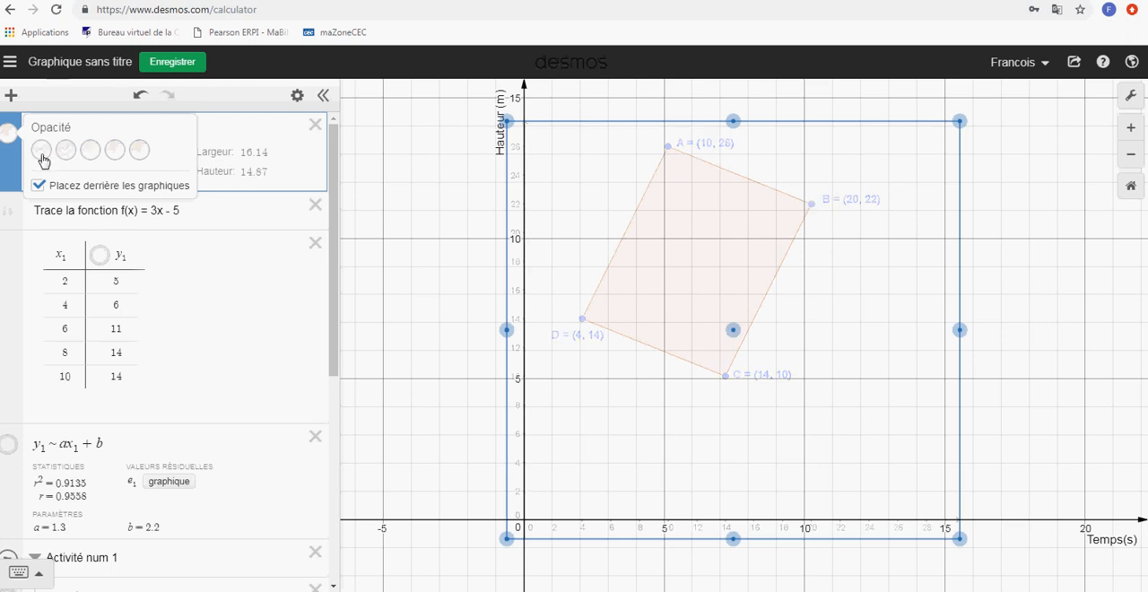
click(145, 159)
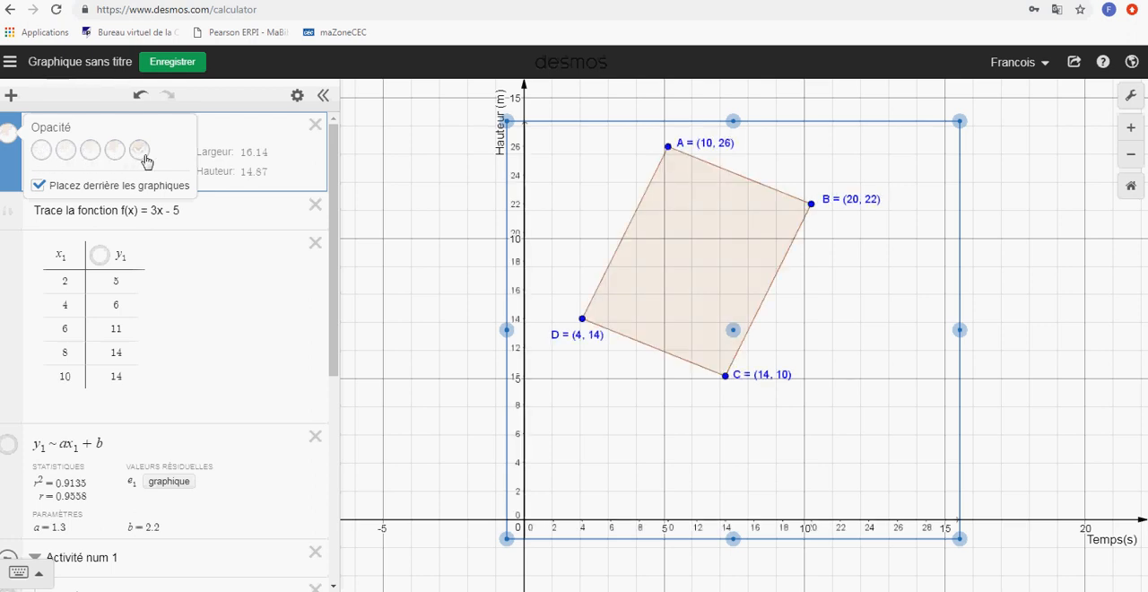
Bring the num6.PNG image in front of the graphs, place it behind them again, and close its options
click(39, 187)
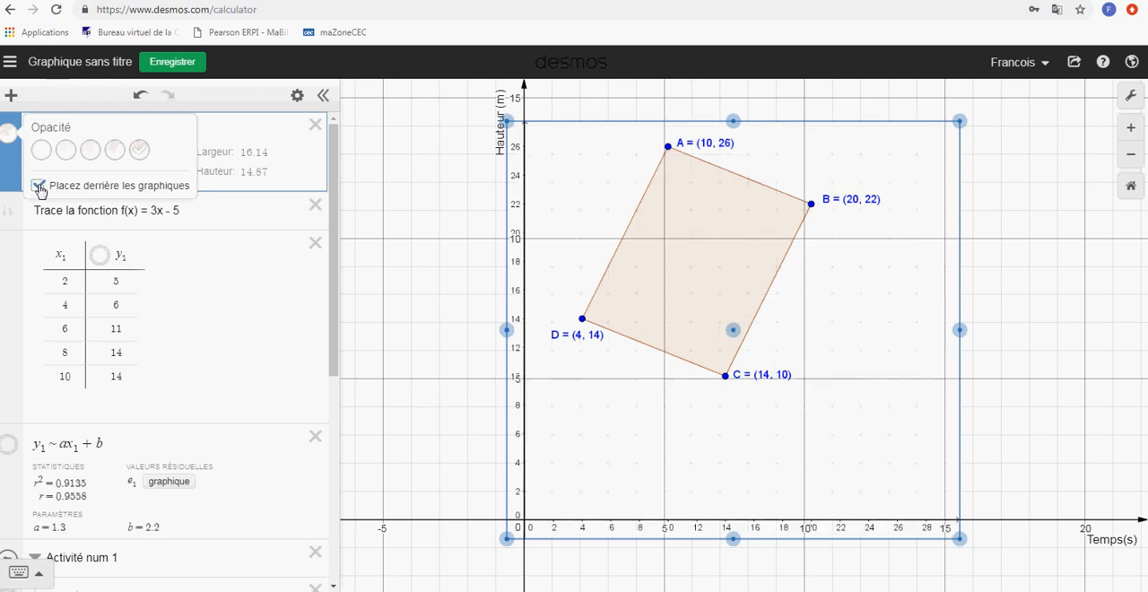
click(39, 187)
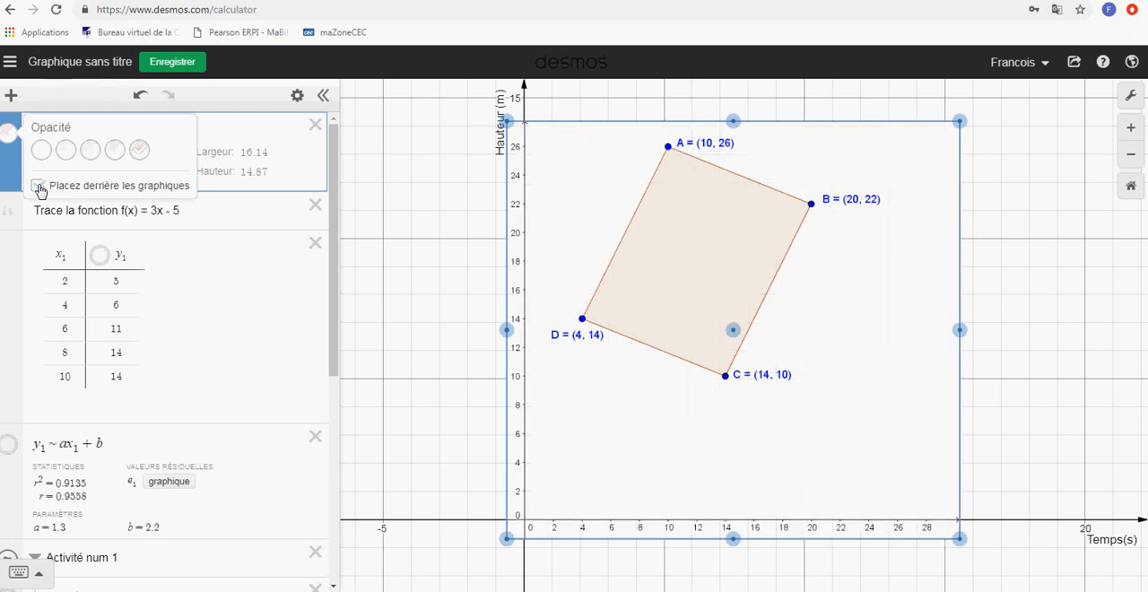
click(39, 187)
click(265, 144)
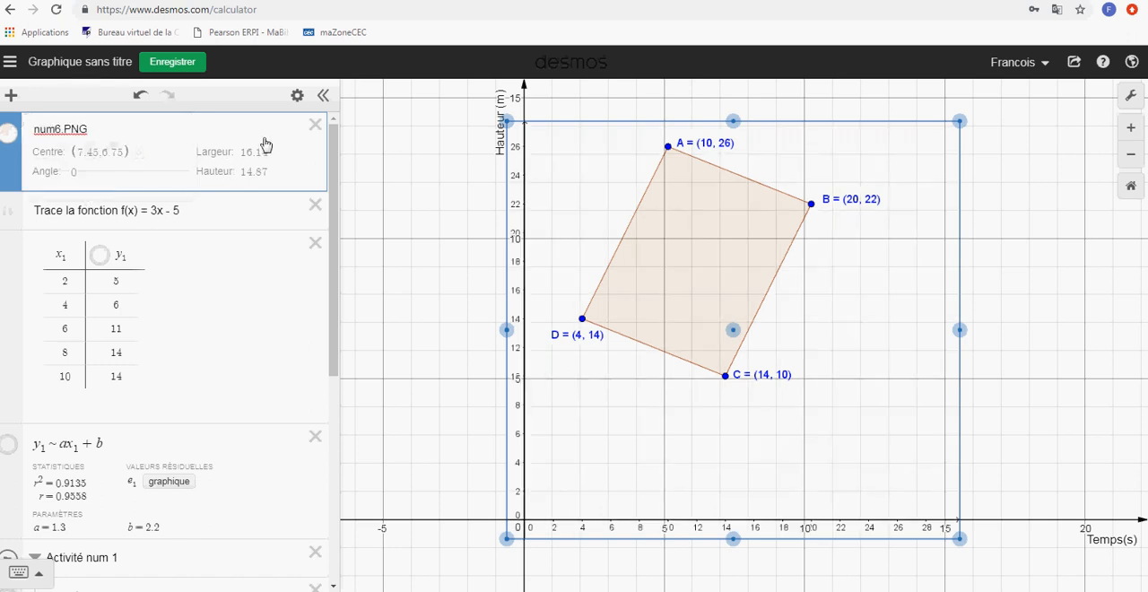
Set the num6.PNG image's rotation angle to 20
click(75, 173)
key(BackSpace)
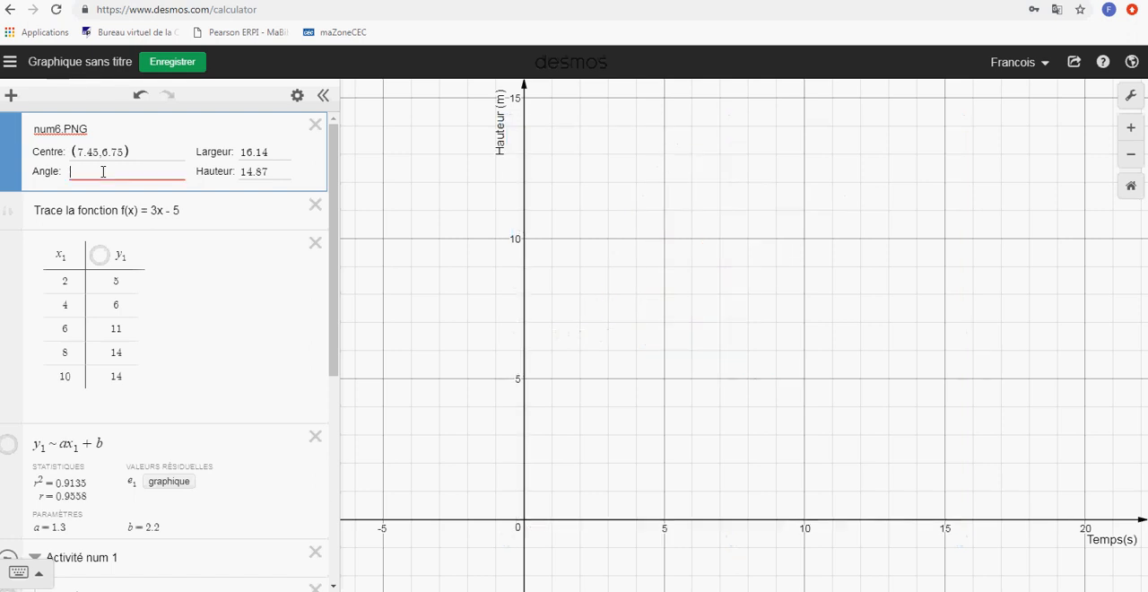
text(20)
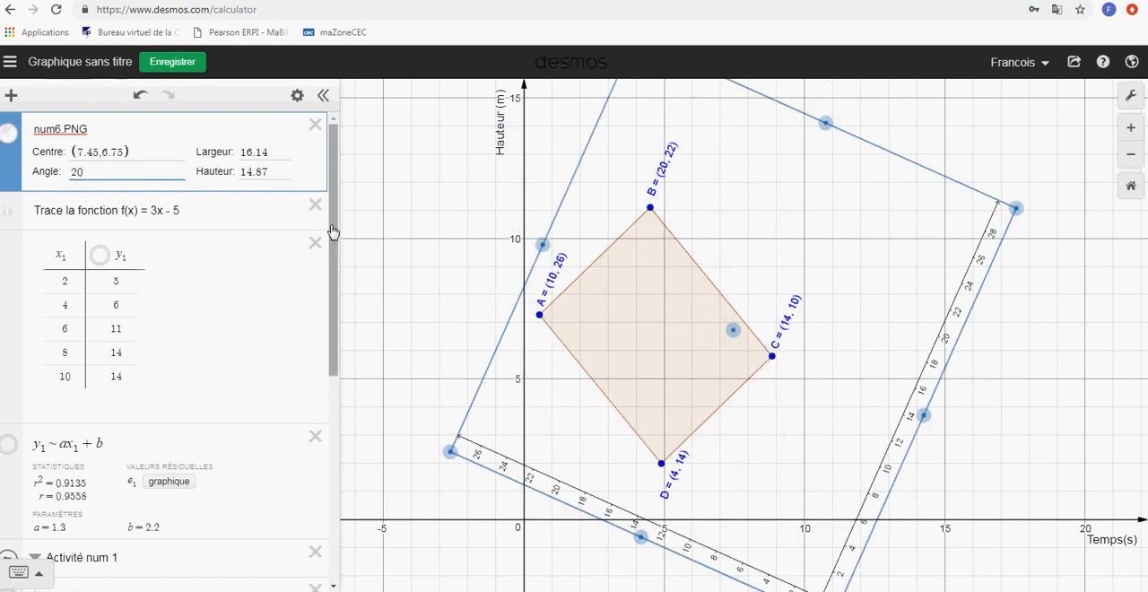
Delete the num6.PNG image and all other entries in the expression list, including the tables, regression, folder and note
click(315, 126)
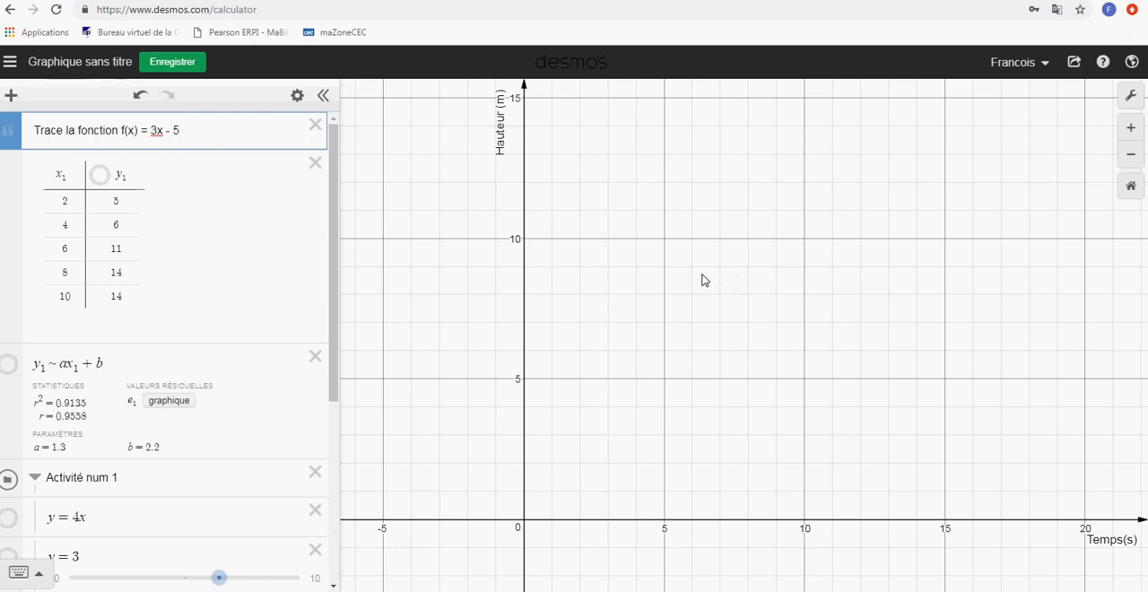
click(315, 164)
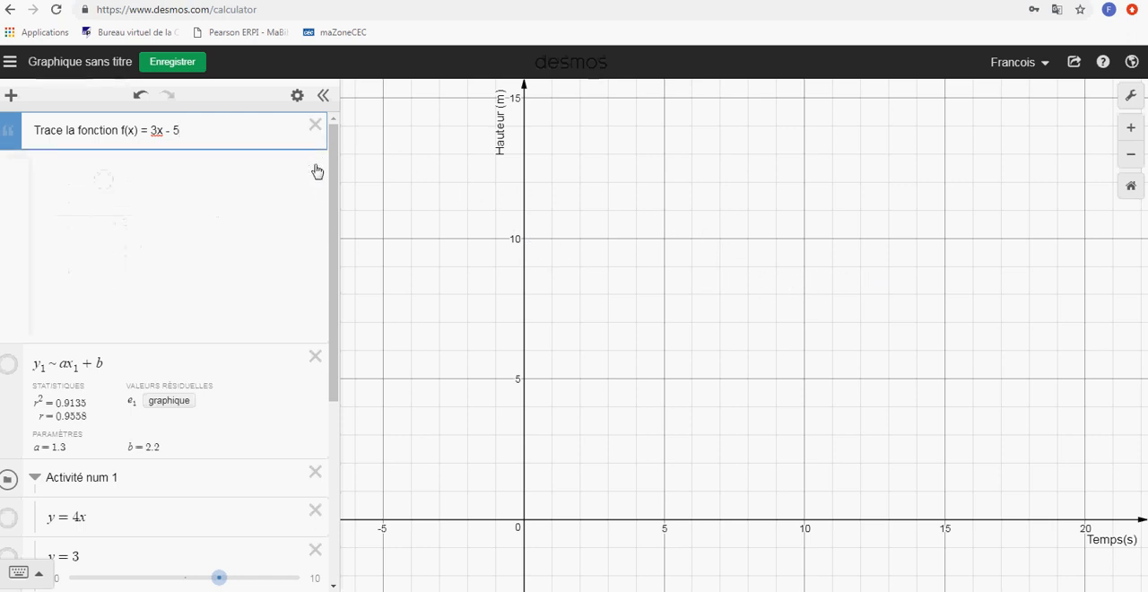
click(316, 165)
click(315, 167)
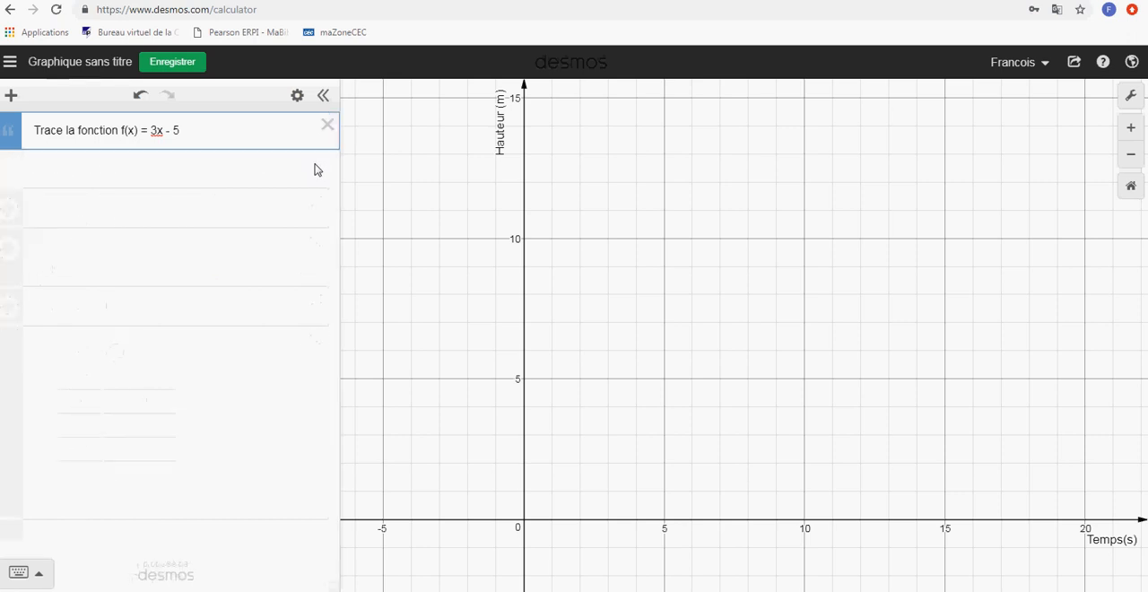
click(328, 125)
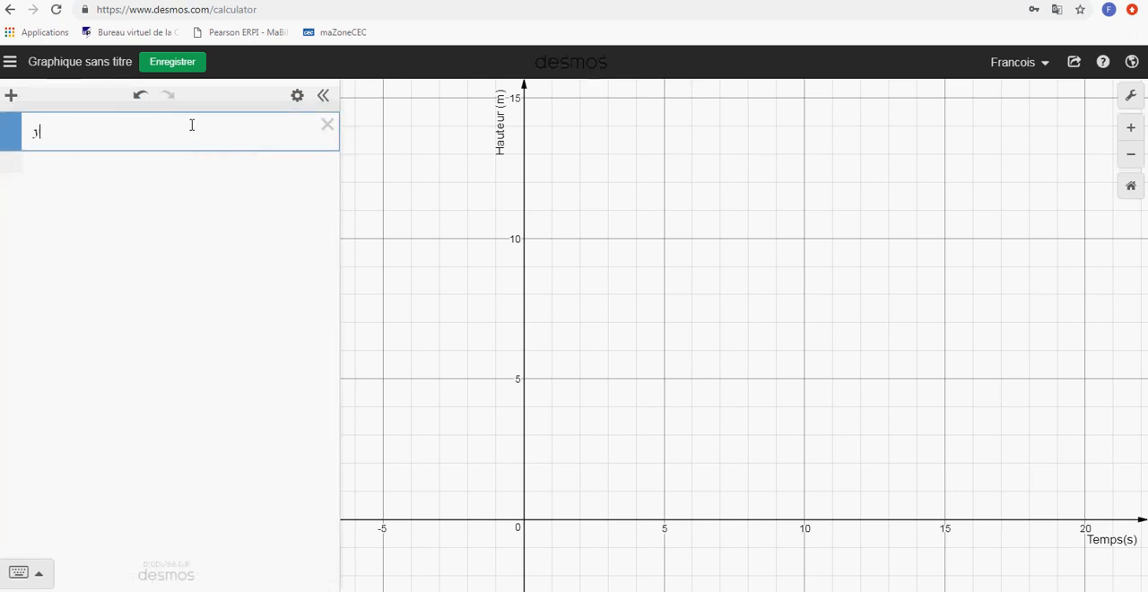
Enter the equation y = a(x − h)^2 + k and add sliders for all its parameters
text(y=2()
key(BackSpace)
key(BackSpace)
text(x)
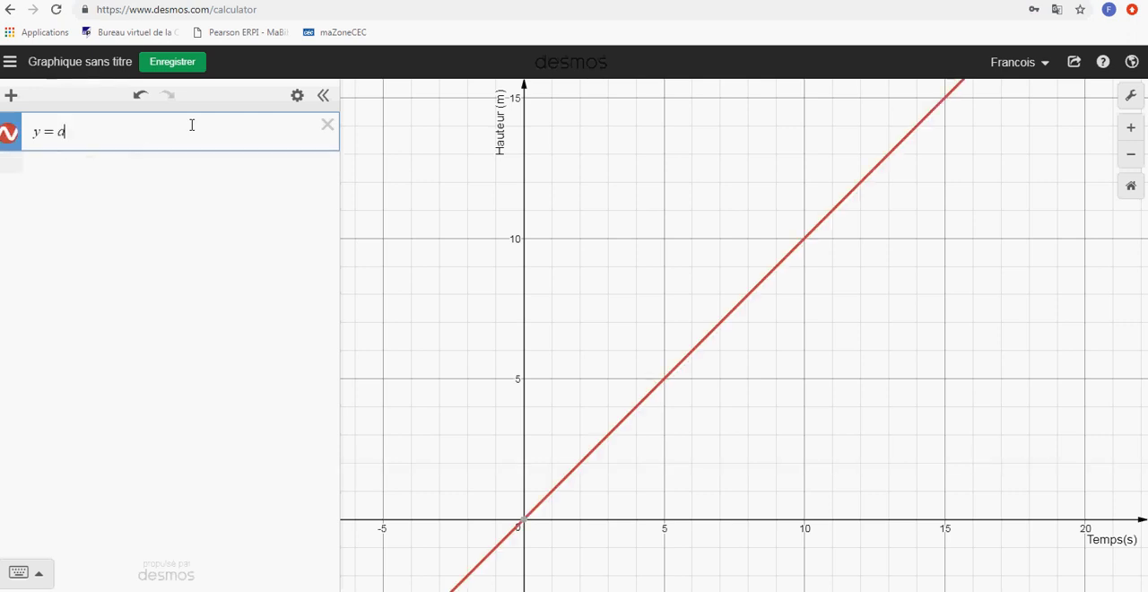
text((x)
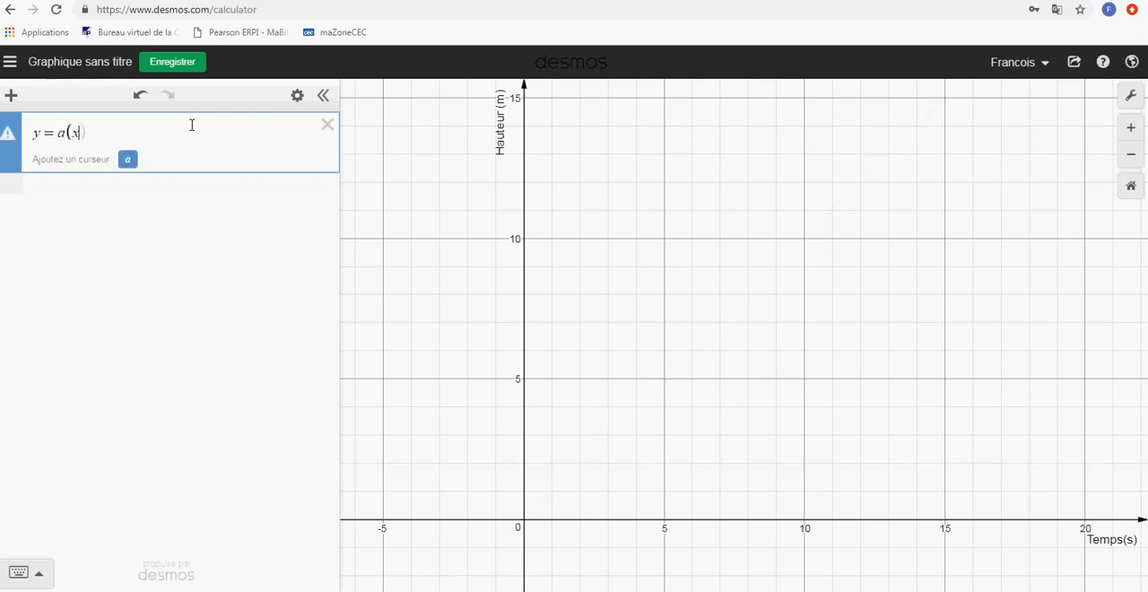
text(-h))
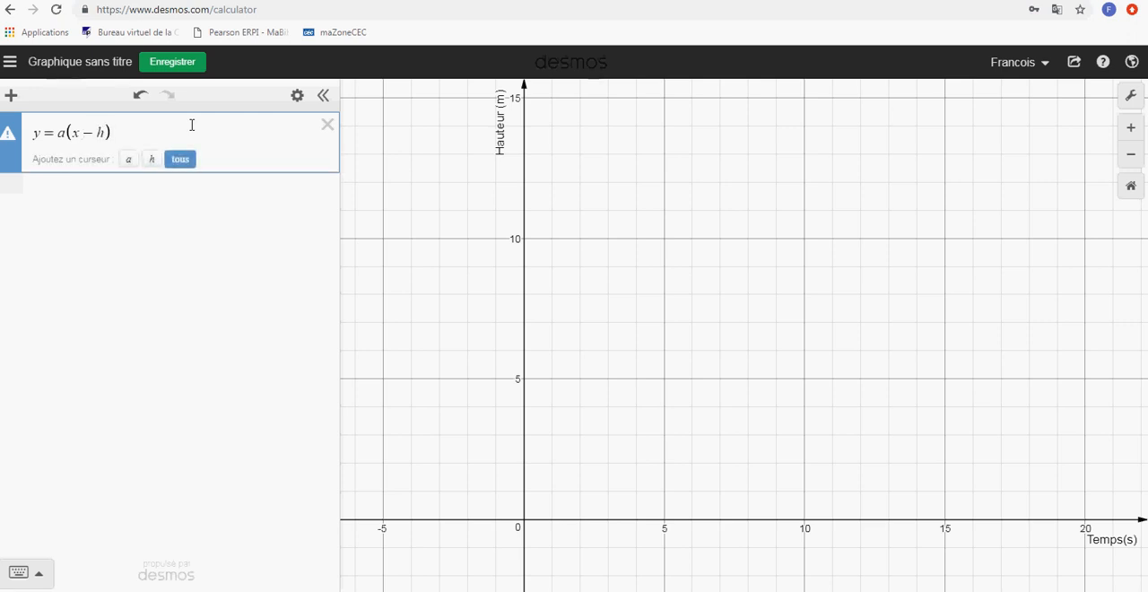
text(^2)
key(Right)
text(+k)
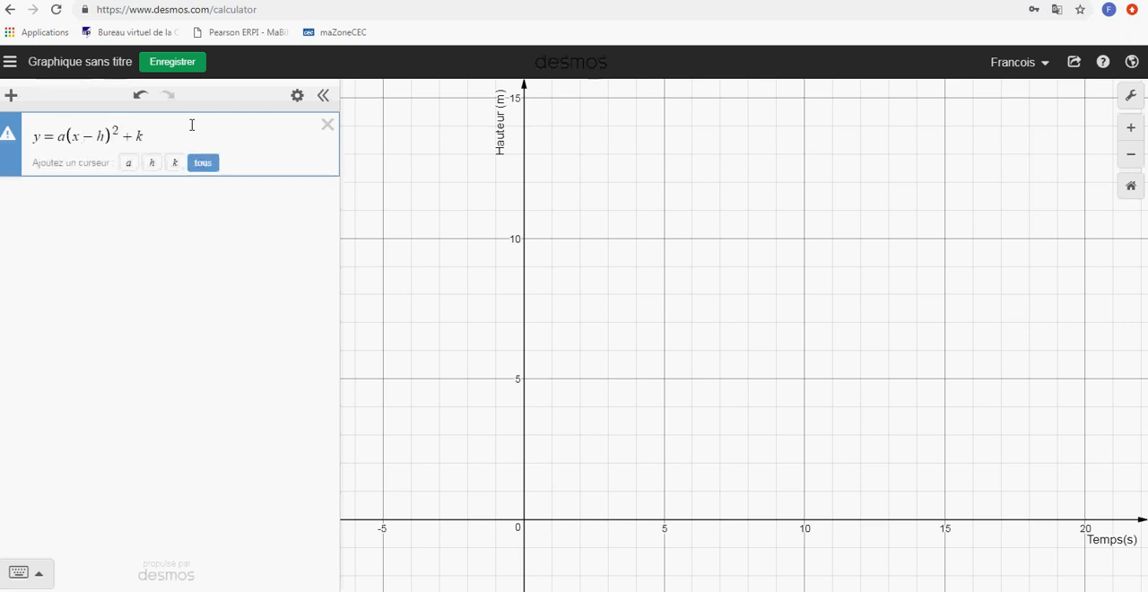
click(205, 163)
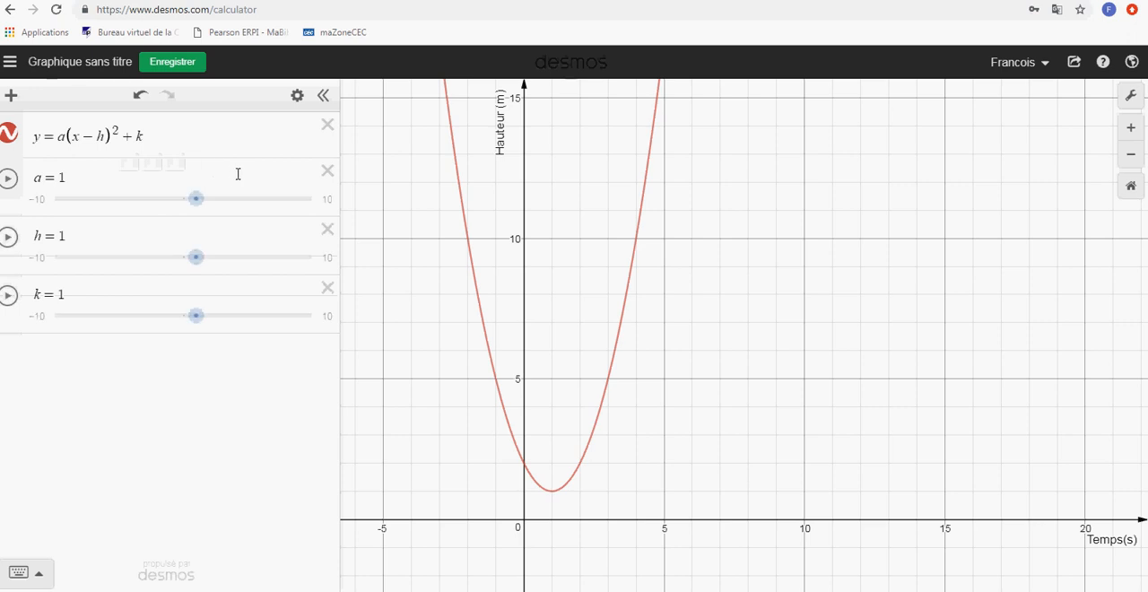
Set the slider step to 0.1 for a and to 1 for h
click(325, 201)
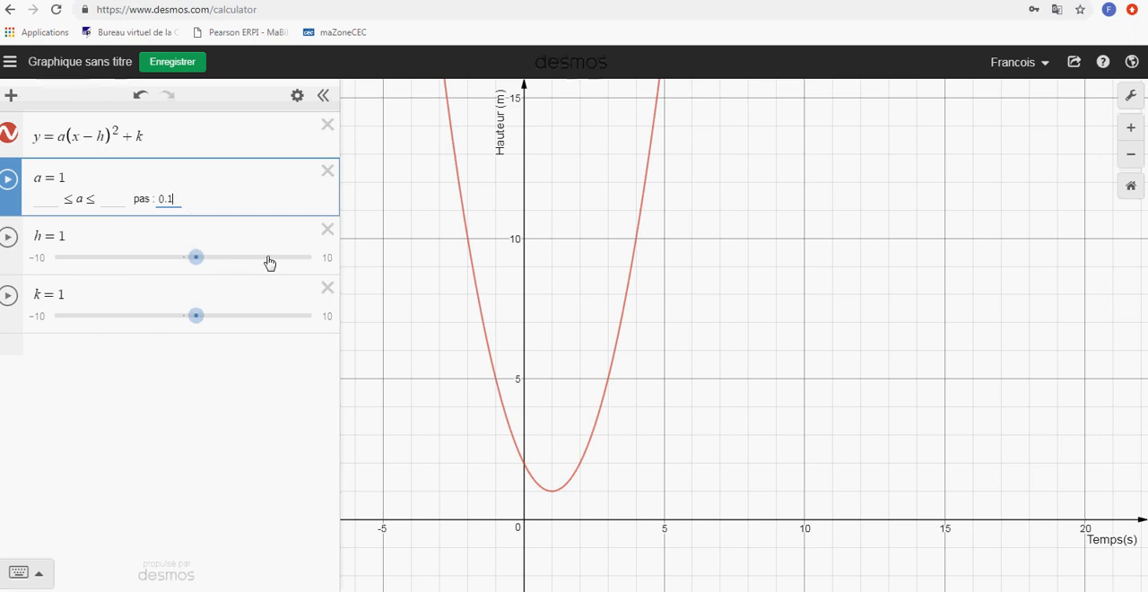
click(328, 258)
click(165, 256)
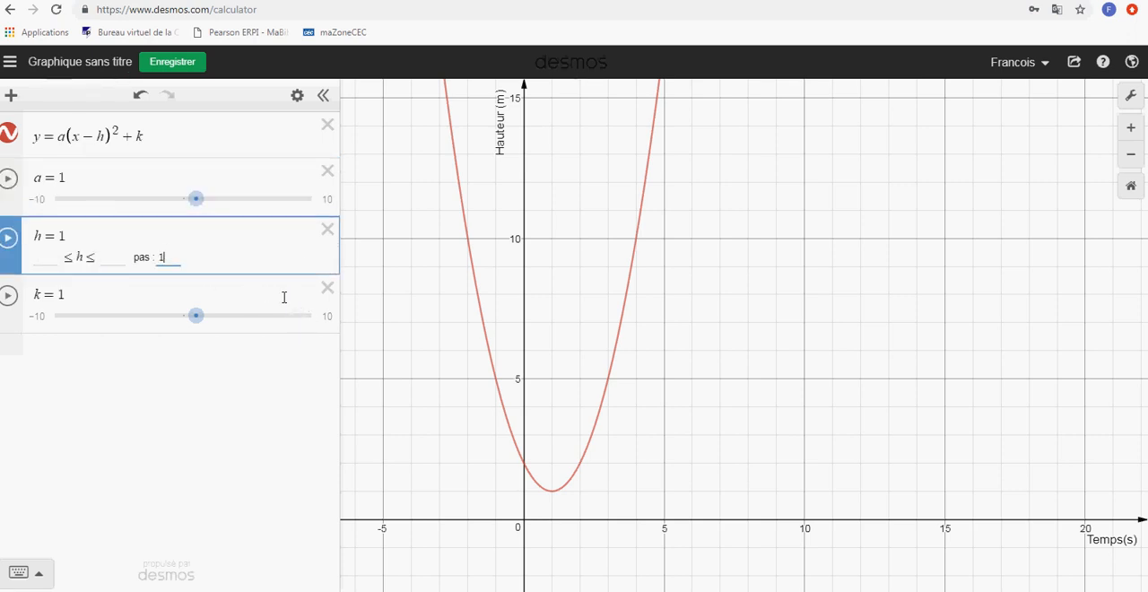
Set the k slider's step to 1 and close its settings
click(330, 317)
click(217, 318)
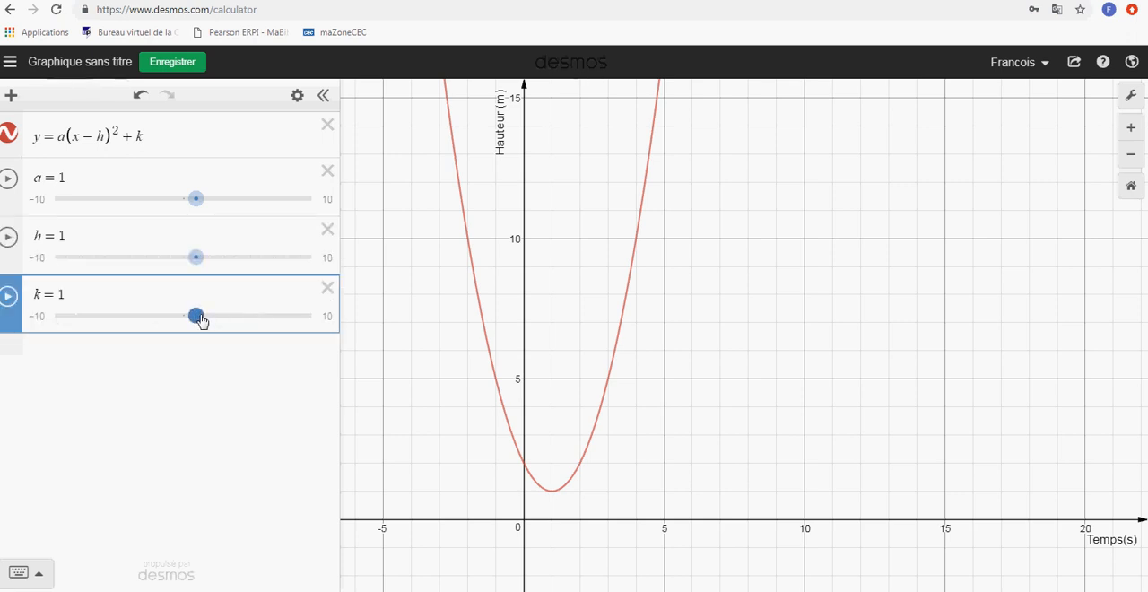
click(330, 317)
click(185, 321)
click(329, 317)
click(167, 317)
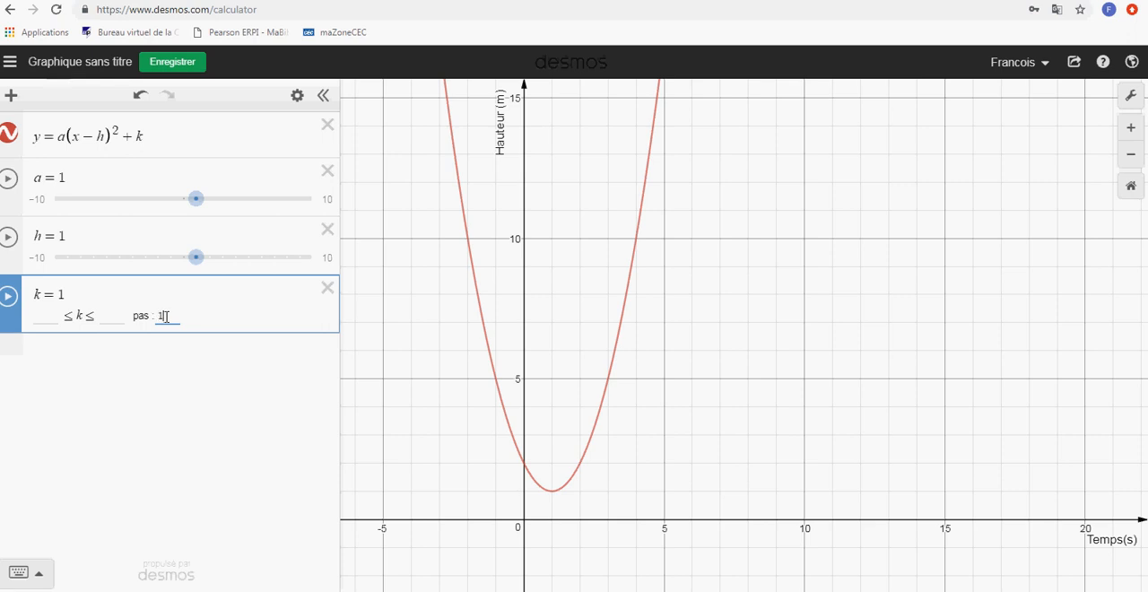
click(200, 371)
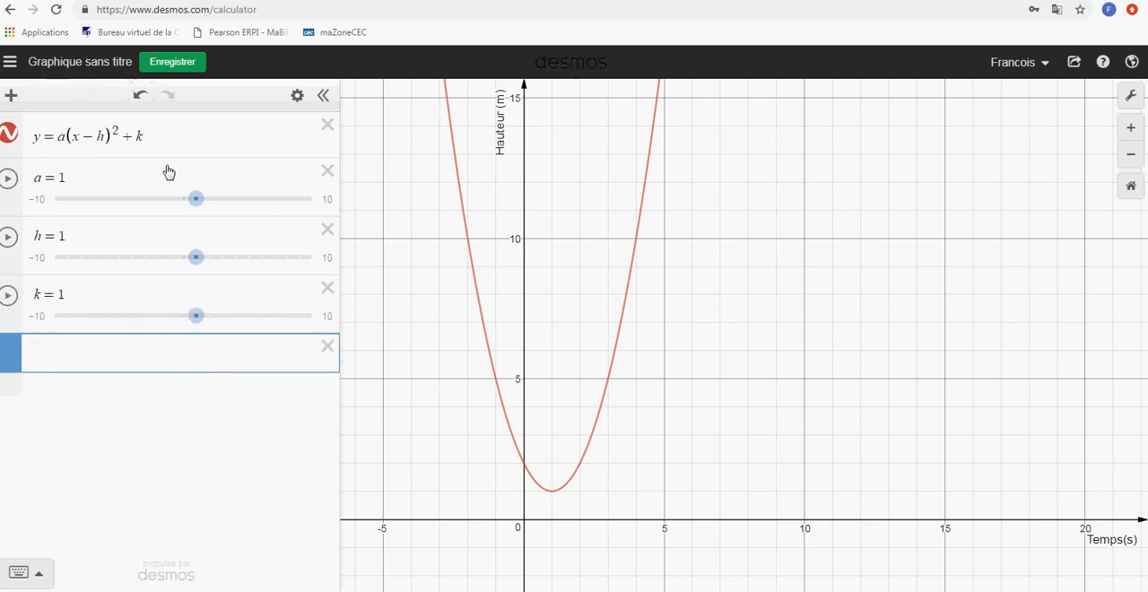
Adjust the parabola's sliders to a = 2.5, h = 5 and k = −2
mouse_move(196, 198)
mouse_down()
mouse_move(221, 204)
mouse_move(186, 205)
mouse_move(215, 206)
mouse_up()
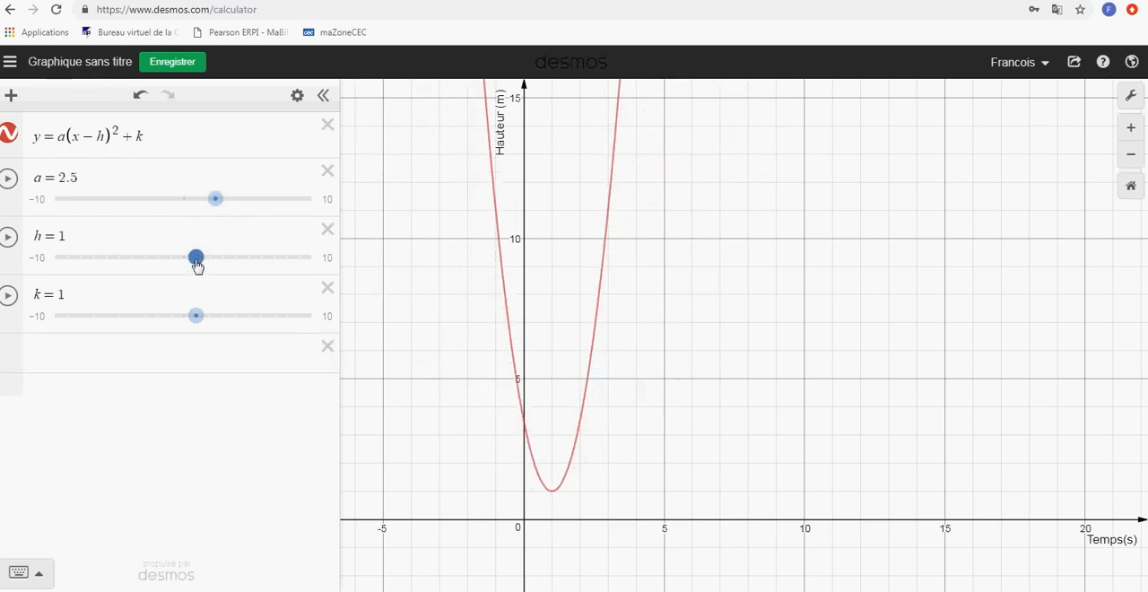
drag(197, 258, 244, 266)
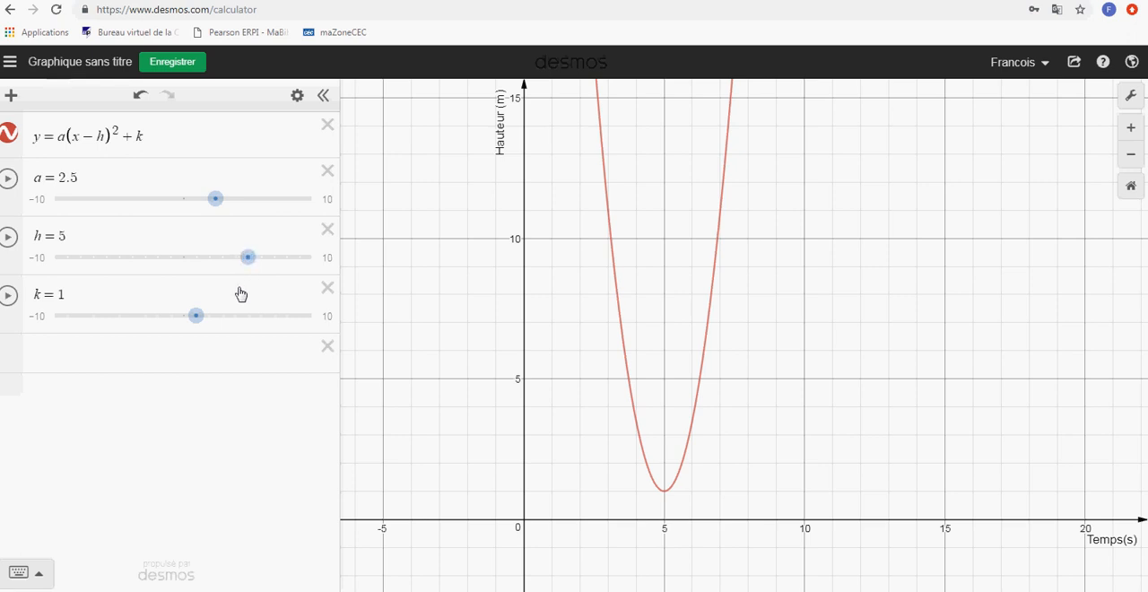
drag(191, 323, 160, 327)
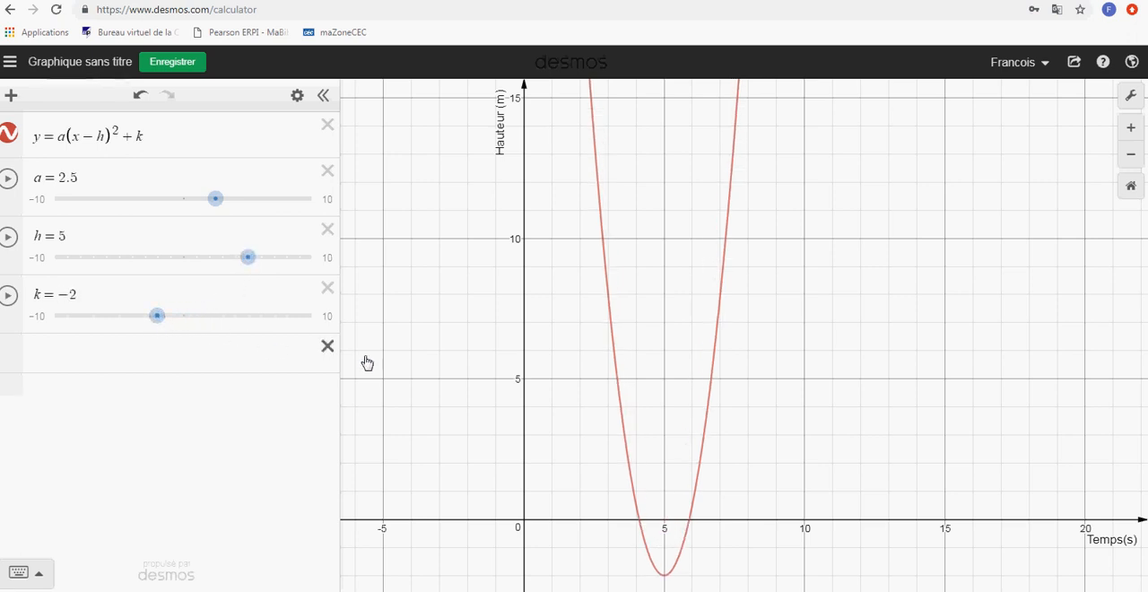
drag(840, 351, 777, 319)
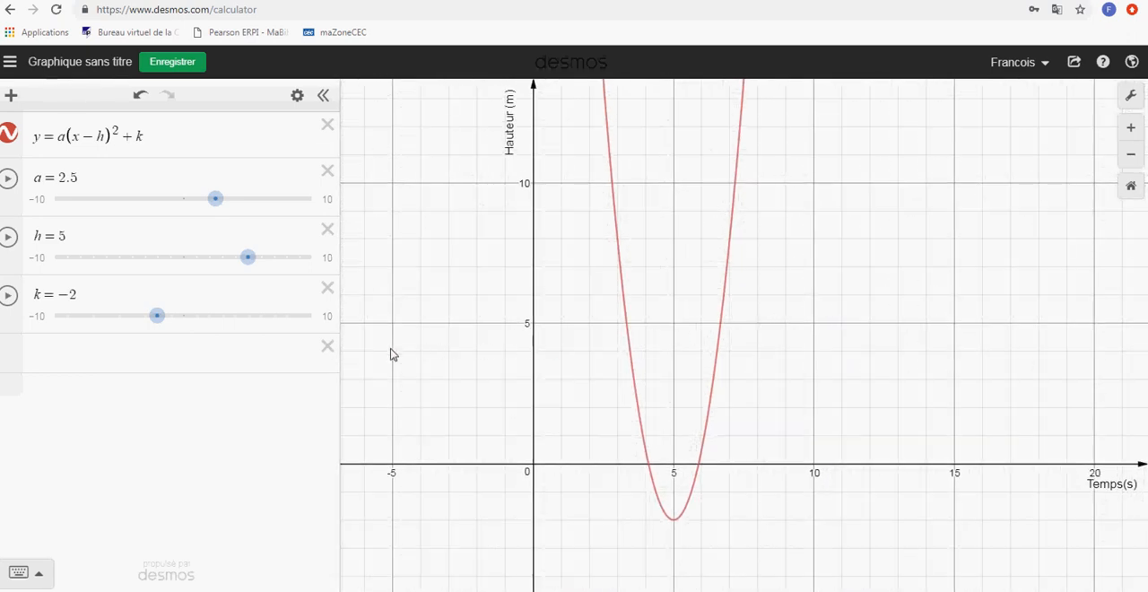
Display the coordinates of the parabola's two x-intercepts and its vertex on the graph
click(127, 357)
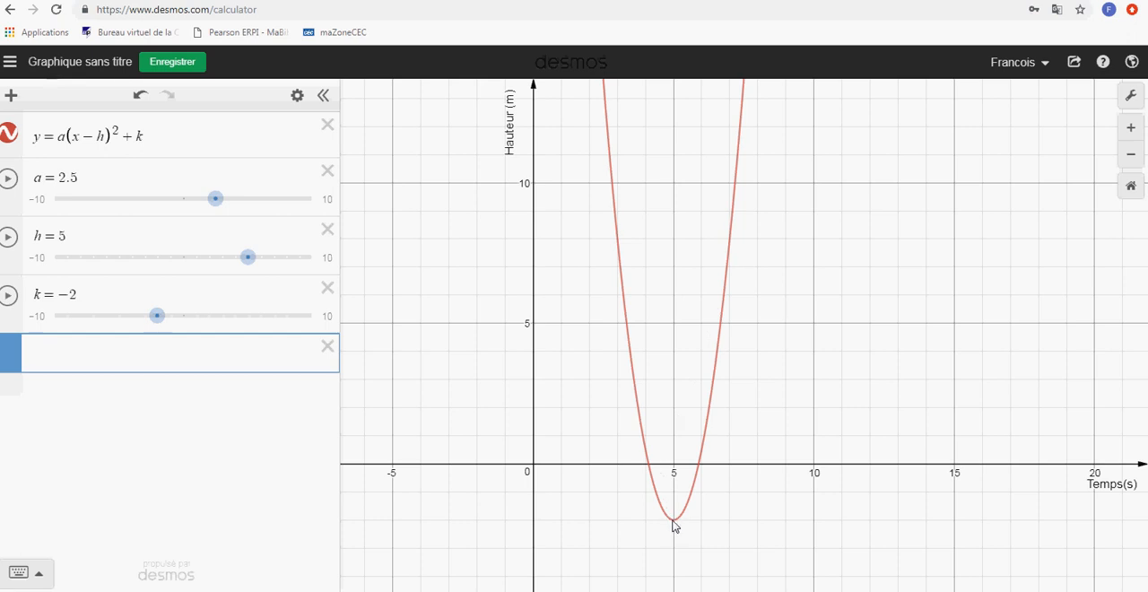
click(619, 243)
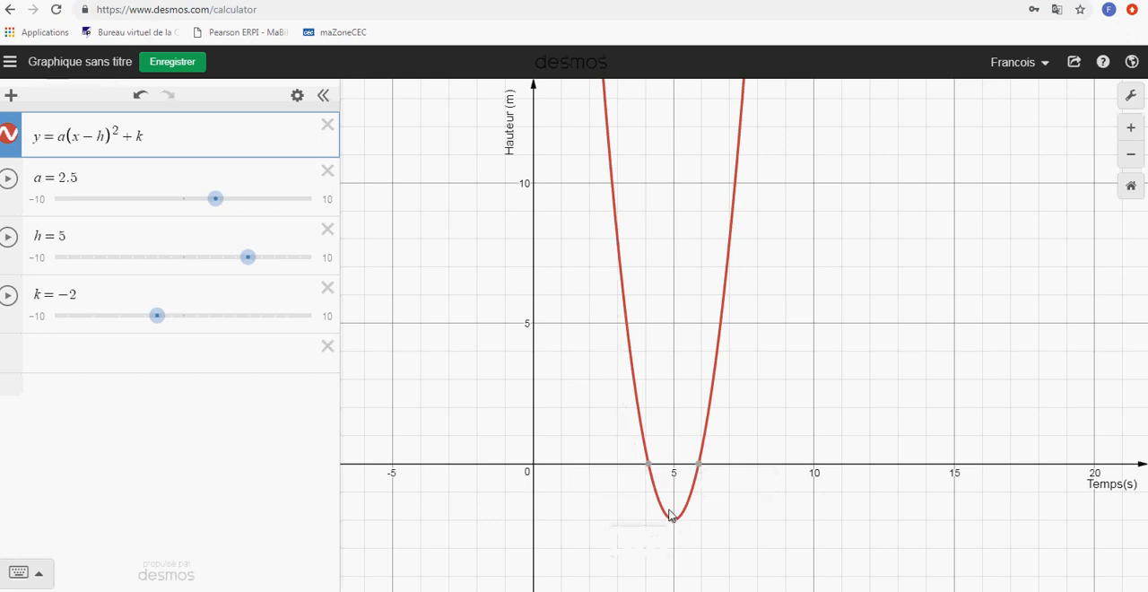
click(649, 467)
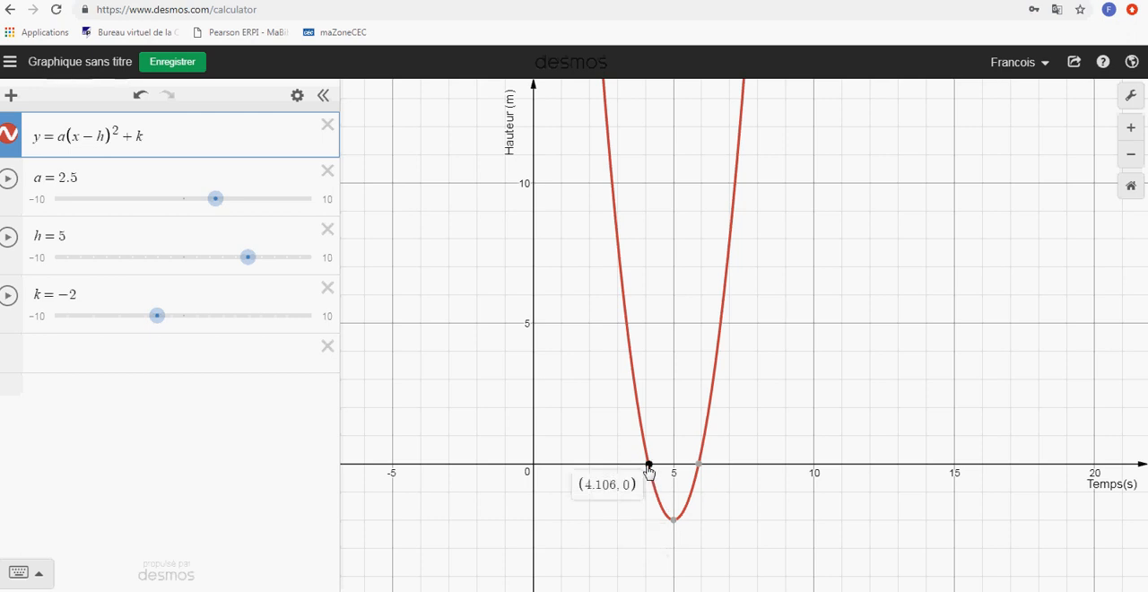
click(700, 467)
mouse_move(677, 523)
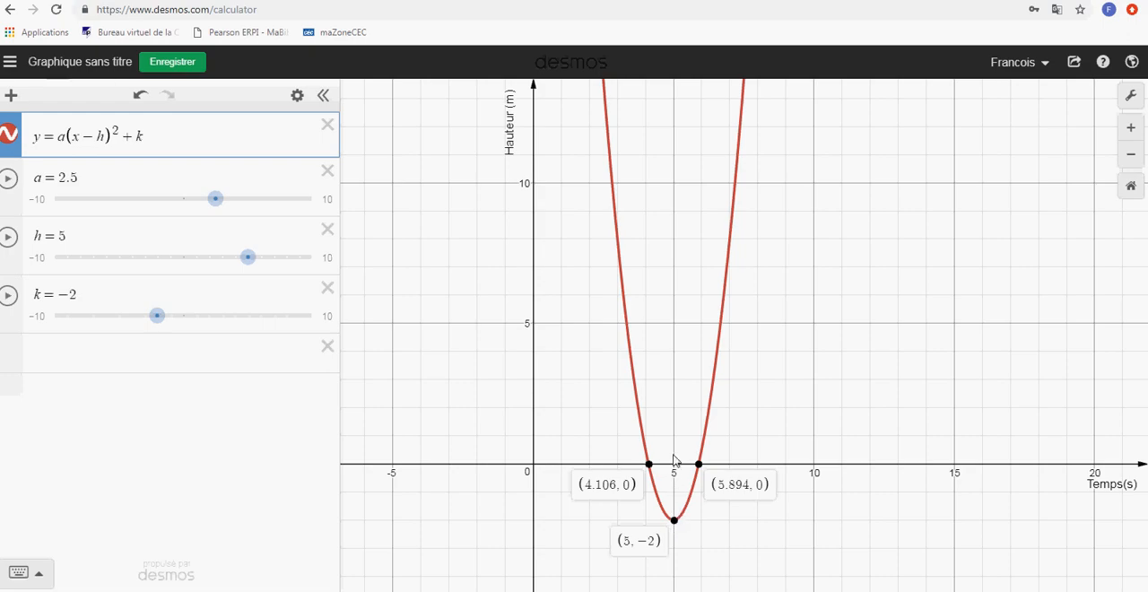
Display the coordinates of the parabola's y-intercept together with its x-intercepts and vertex
scroll(668, 323, down, 5)
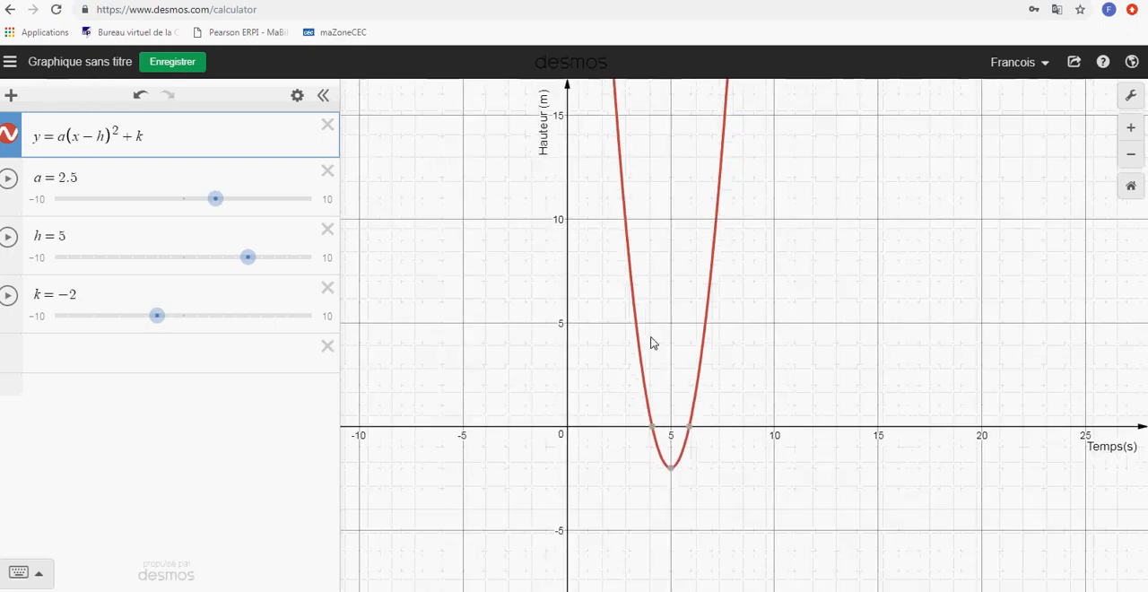
scroll(659, 257, down, 5)
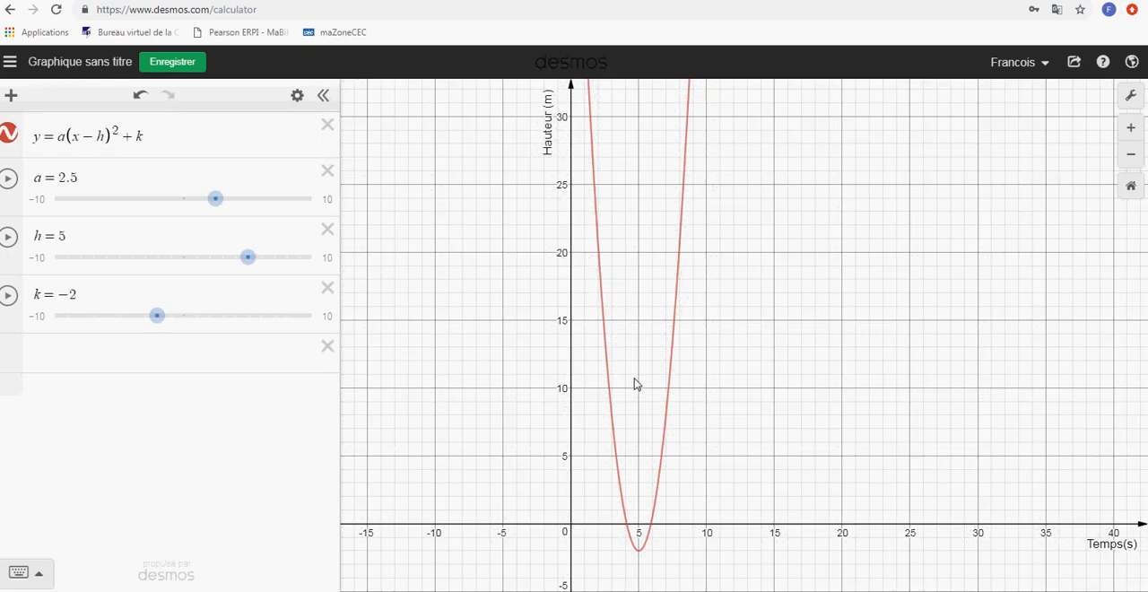
scroll(634, 320, down, 5)
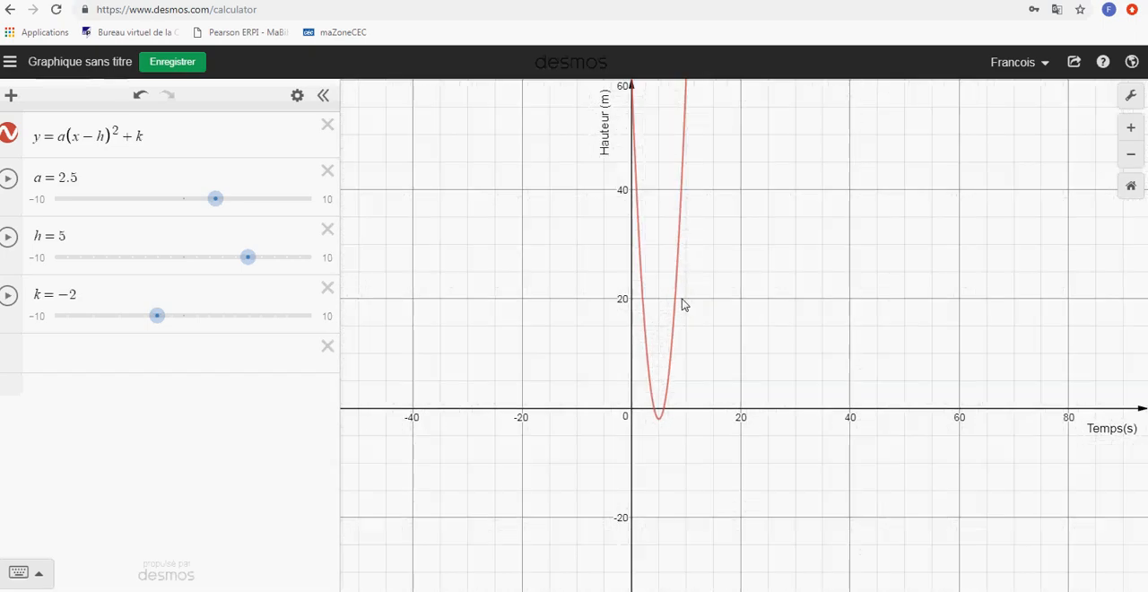
click(616, 128)
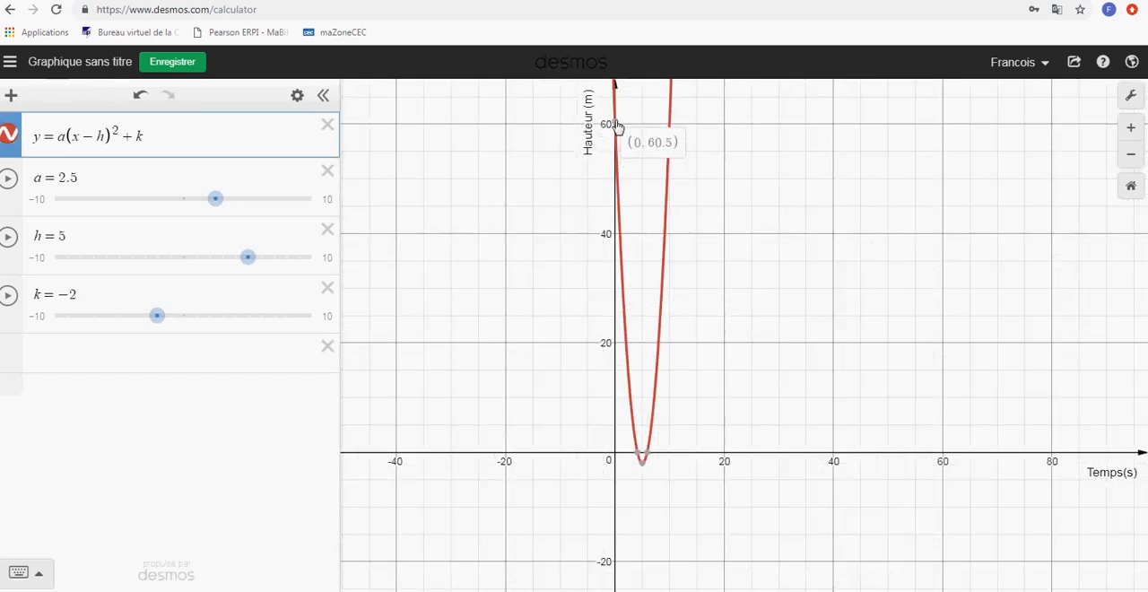
click(638, 453)
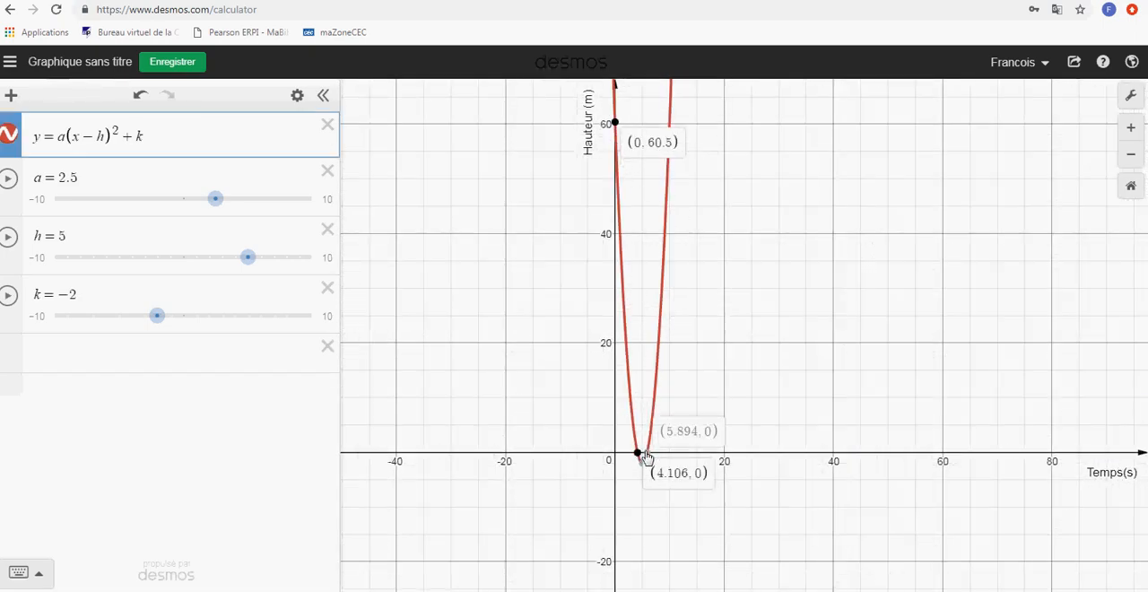
click(647, 453)
click(641, 462)
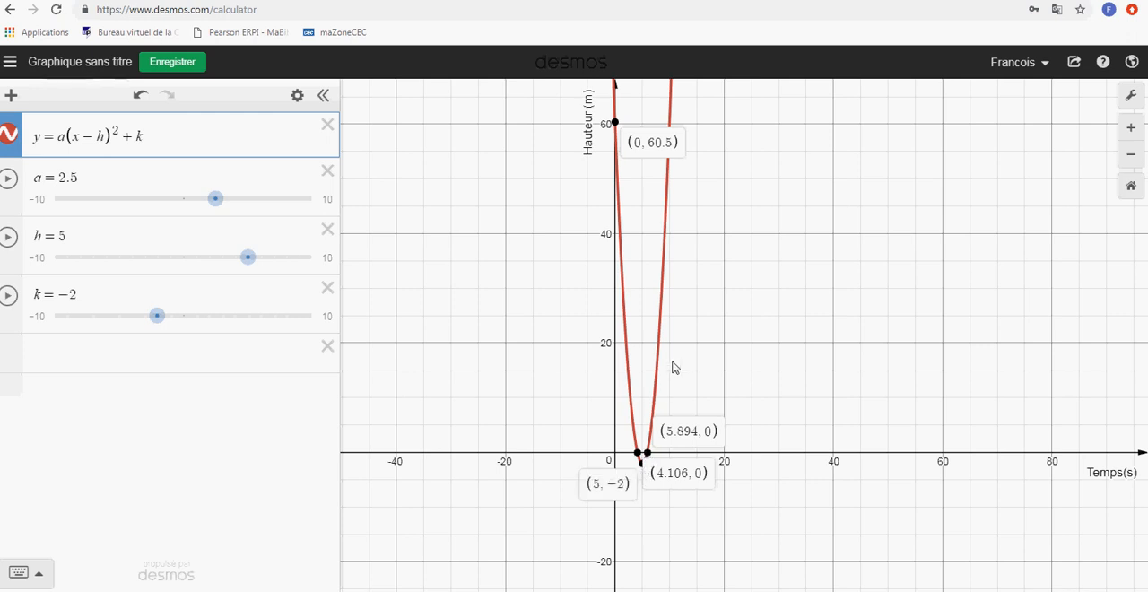
Plot the point (h, k) with its label shown and move it on the graph to (10, 9)
click(100, 354)
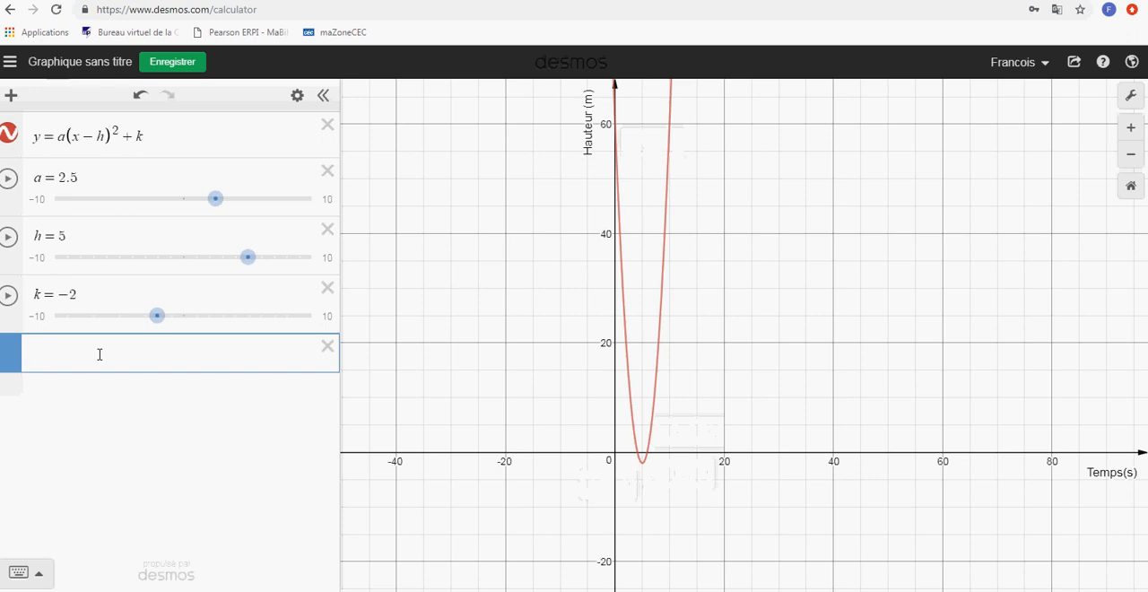
text(()
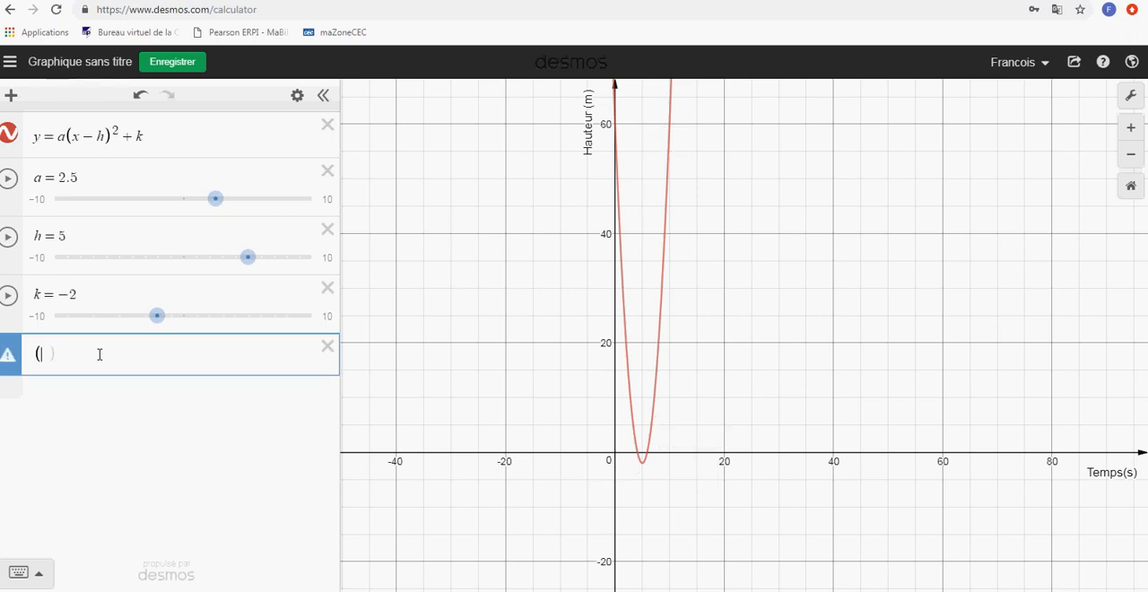
text(h,k)
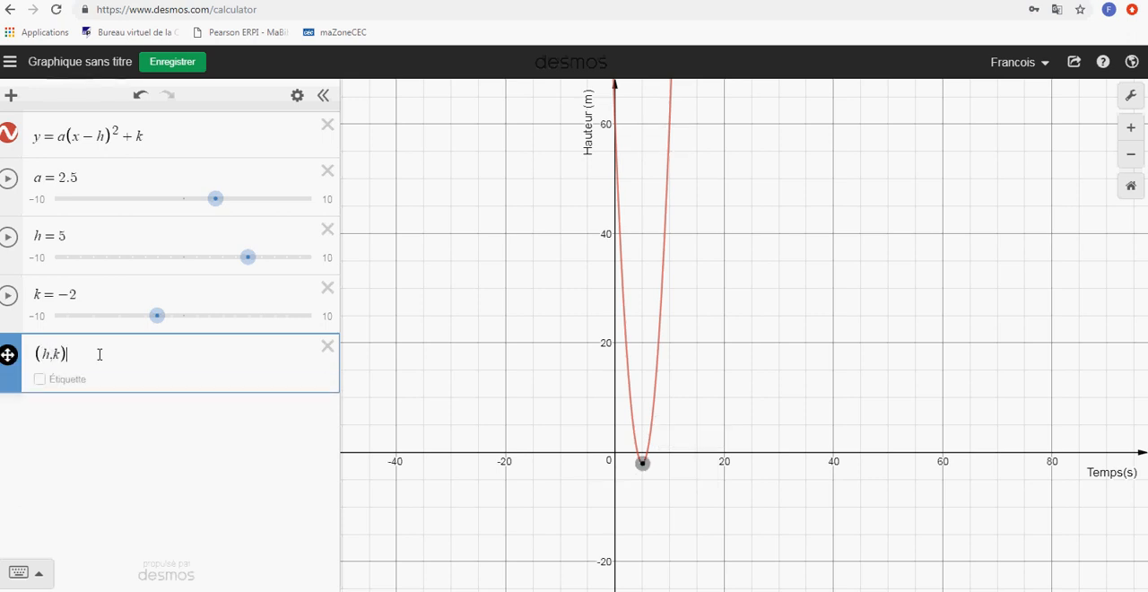
click(40, 379)
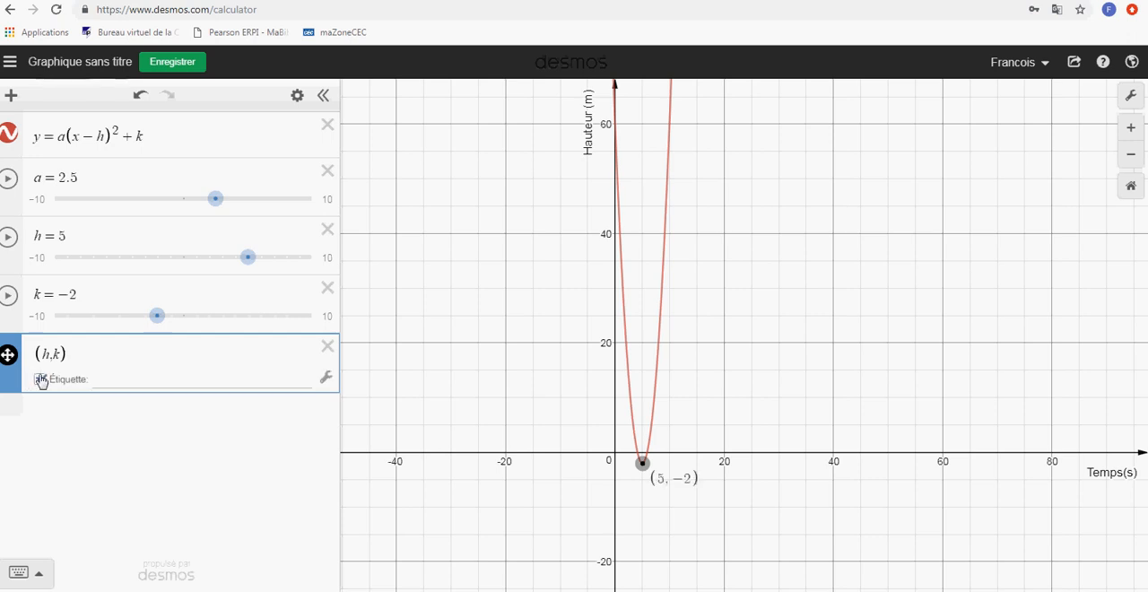
click(643, 463)
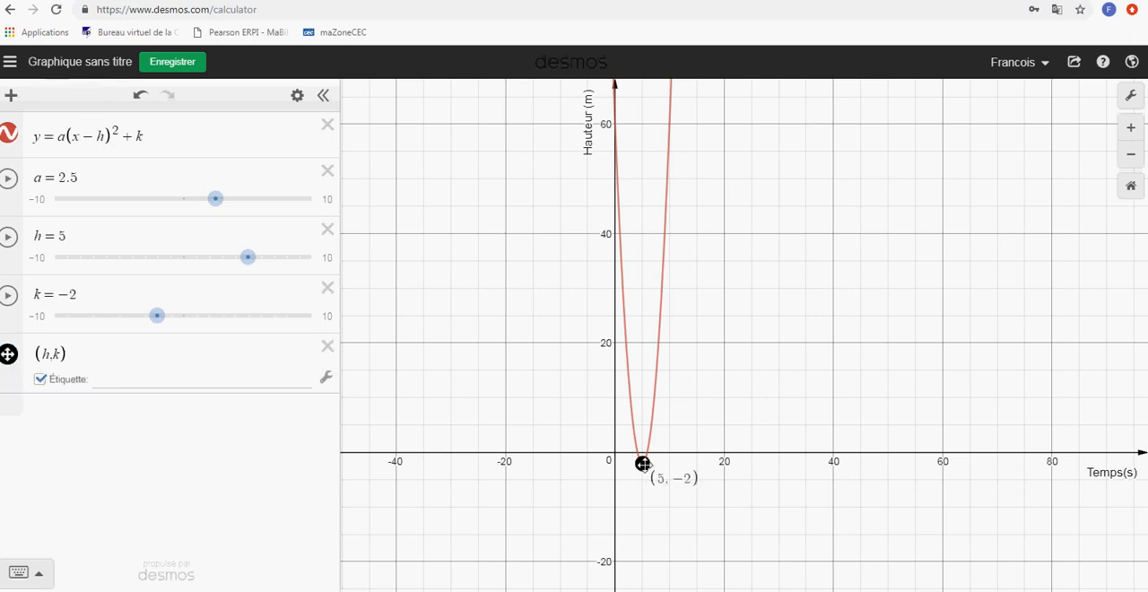
drag(643, 464, 678, 412)
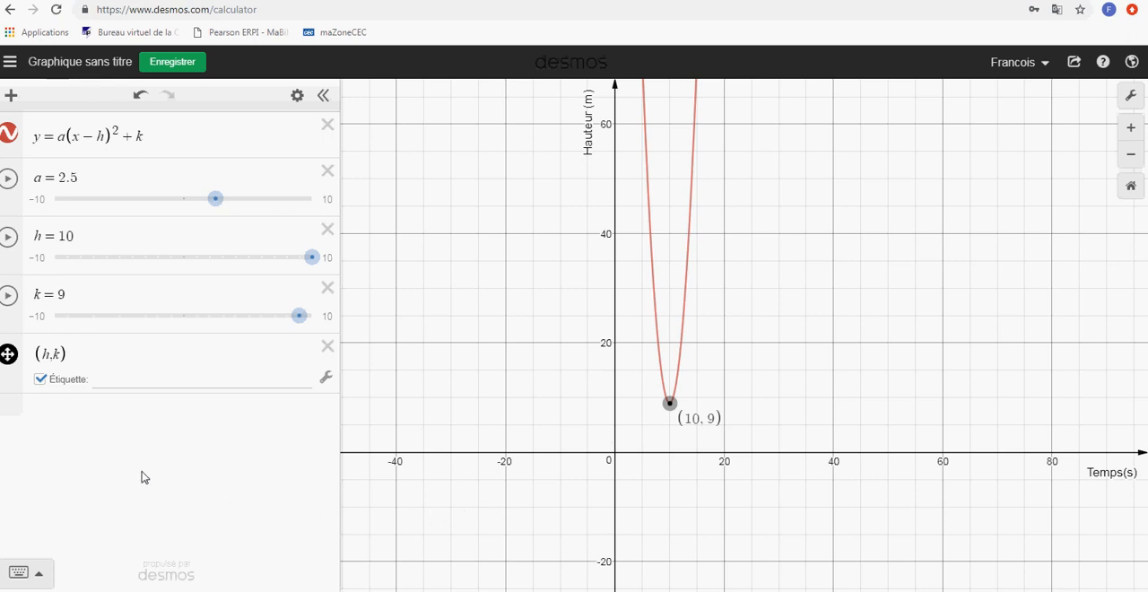
Open a parenthesis in a new expression and rewrite the parabola's equation as f(x) = a(x − h)^2 + k
click(108, 417)
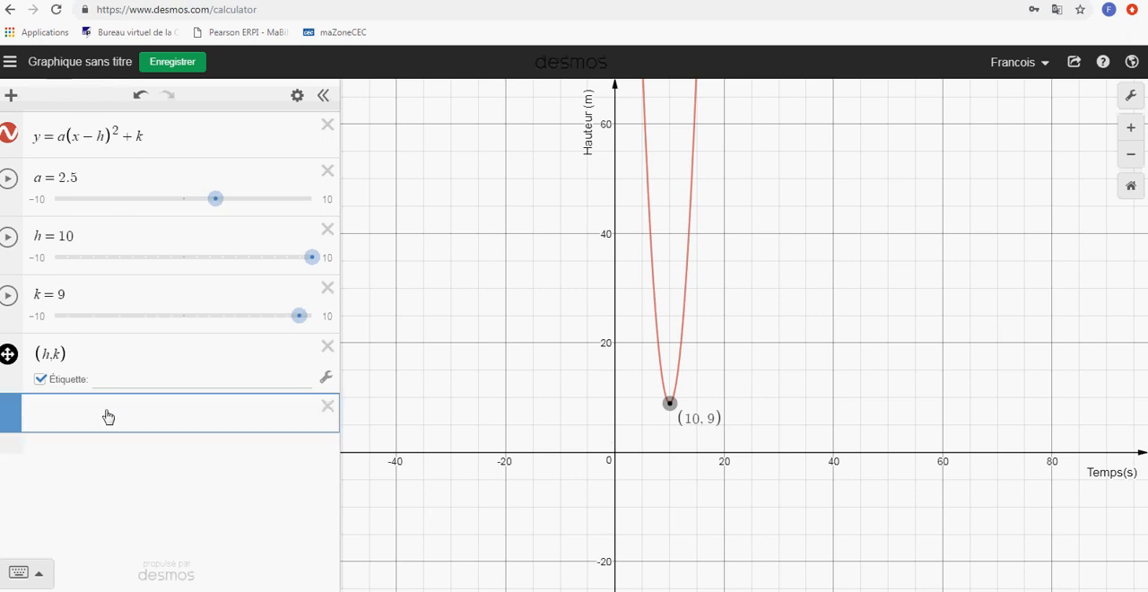
text(()
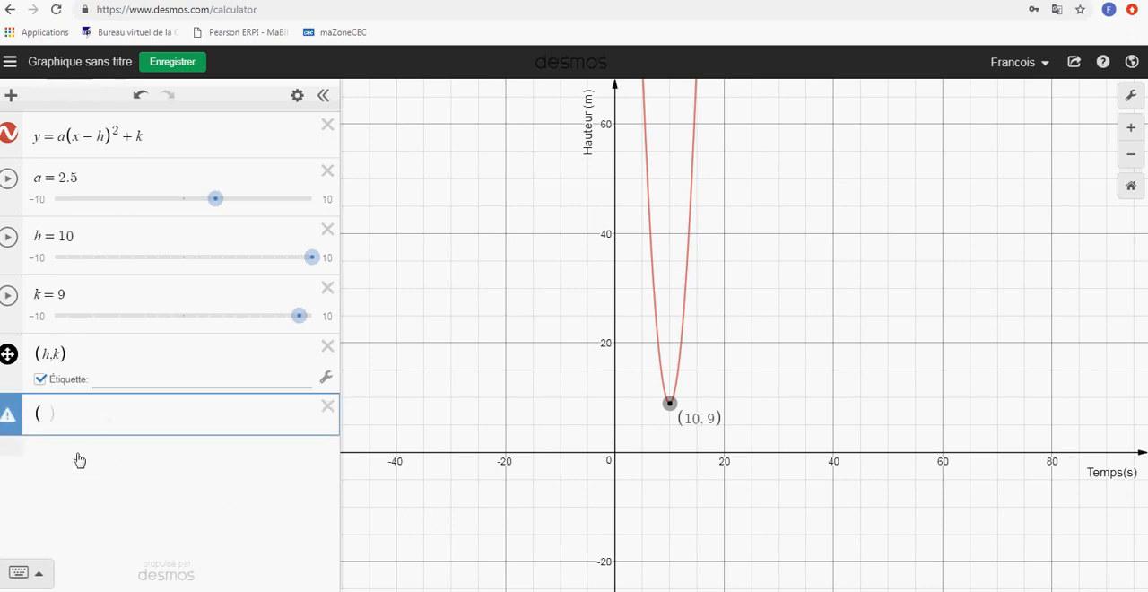
click(34, 138)
text(f(x))
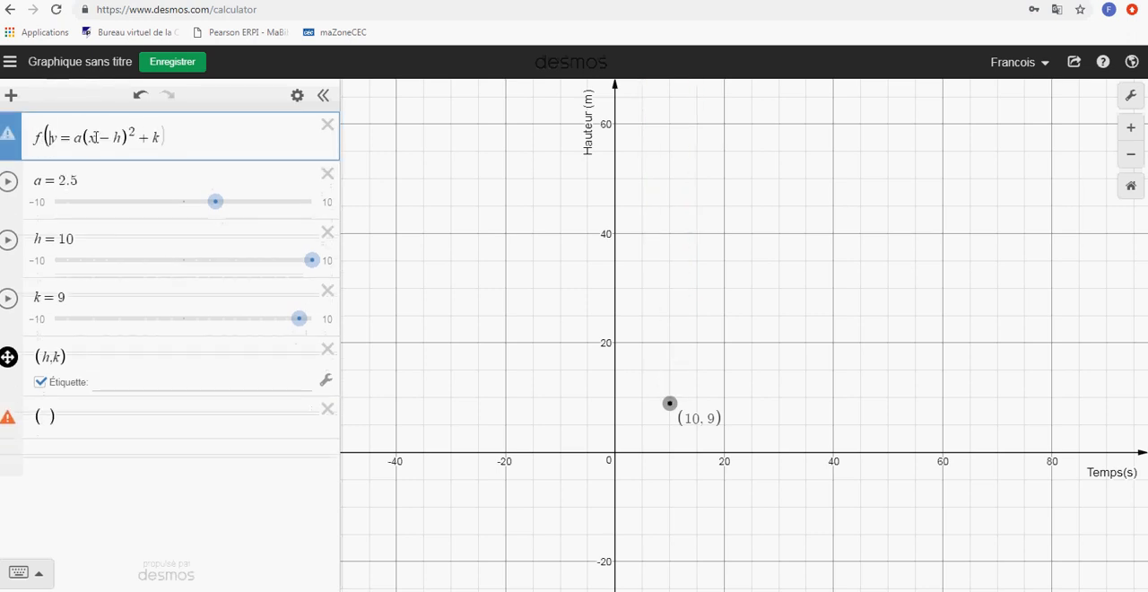
key(Delete)
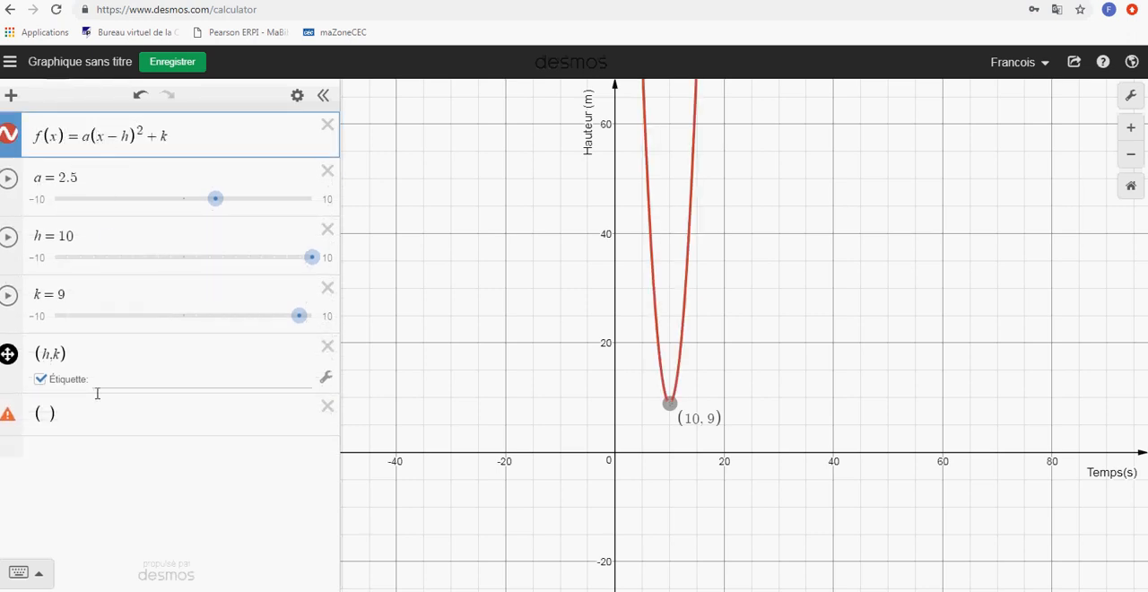
Complete the unfinished point expression as (8, f(8)) and show its coordinate label
click(50, 413)
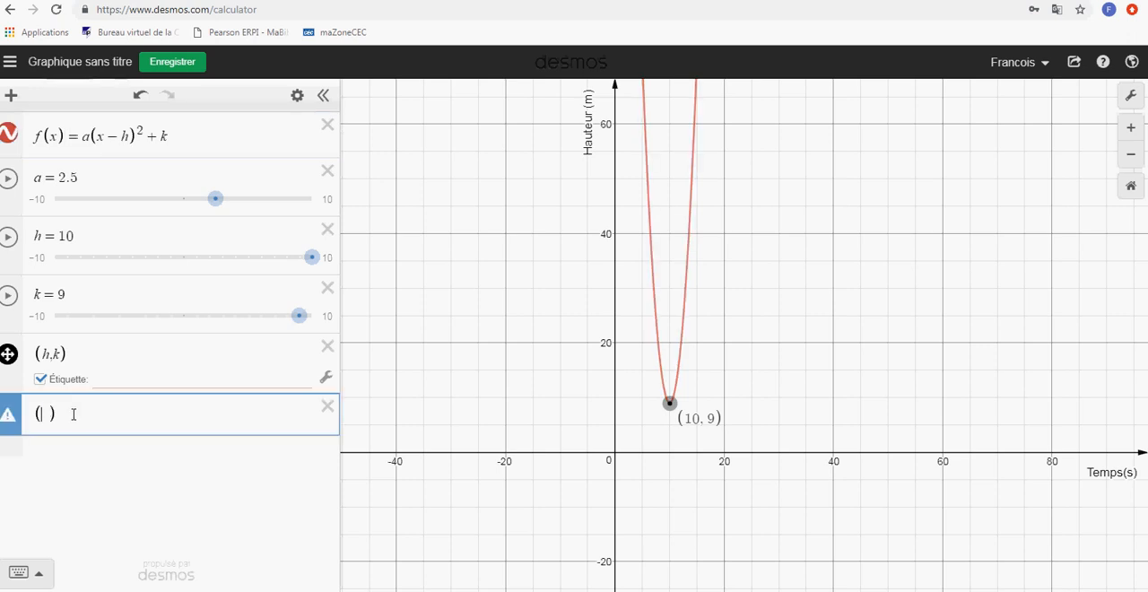
text(8,f()
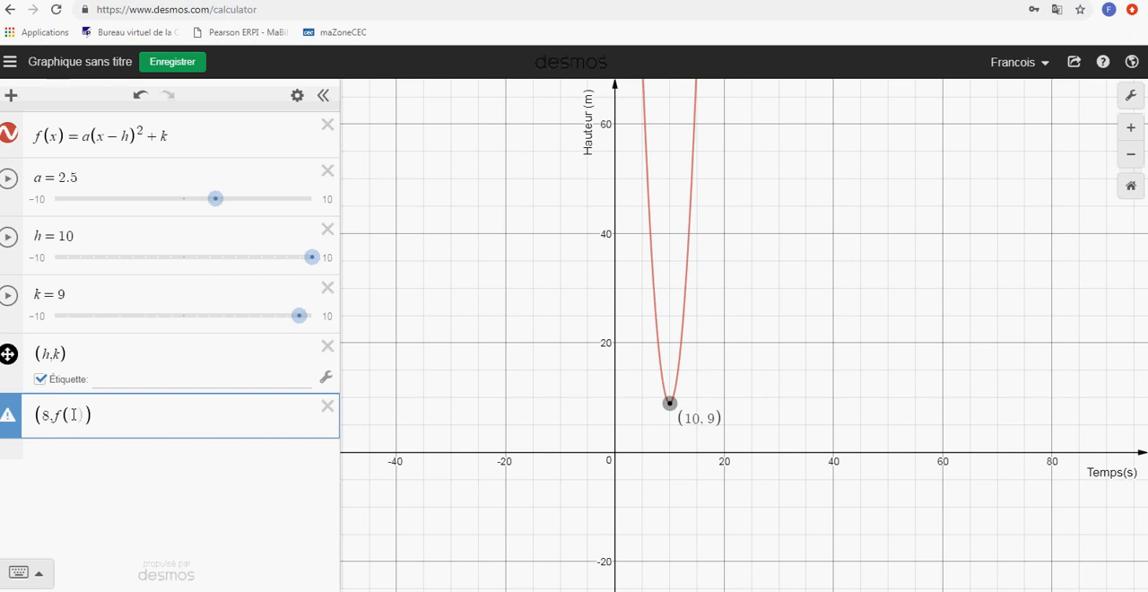
text(8))
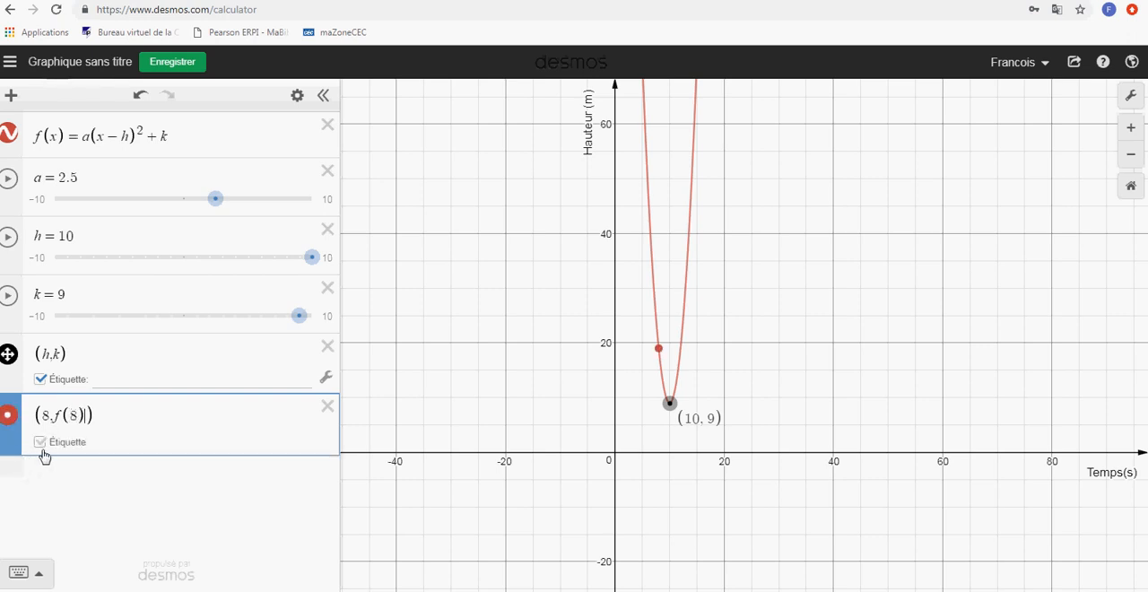
click(41, 445)
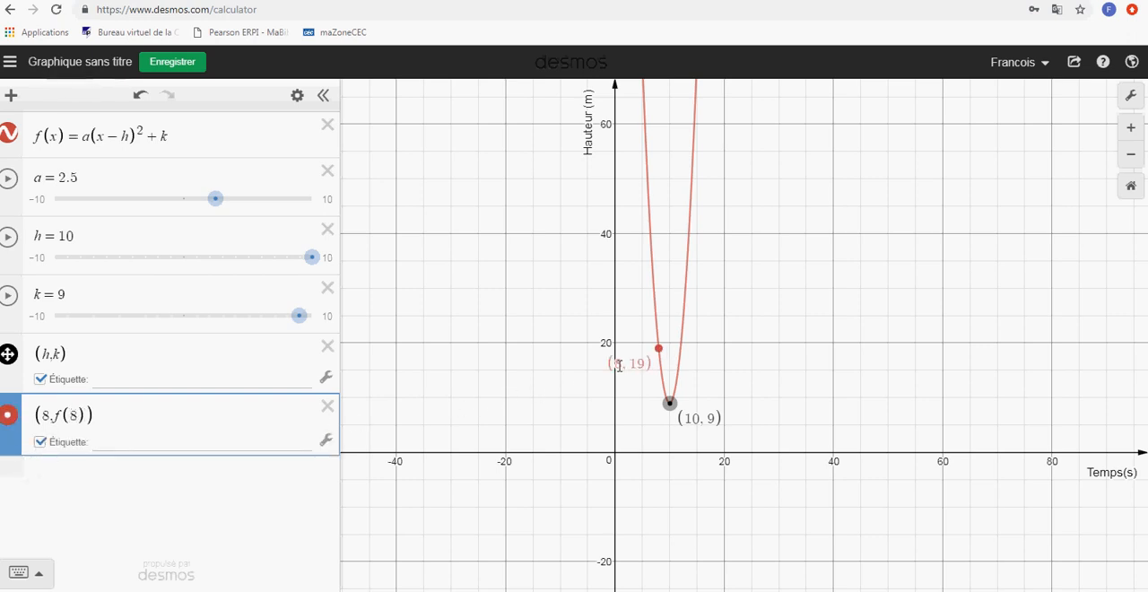
Enable projector mode in the graph settings and close the settings
click(1130, 95)
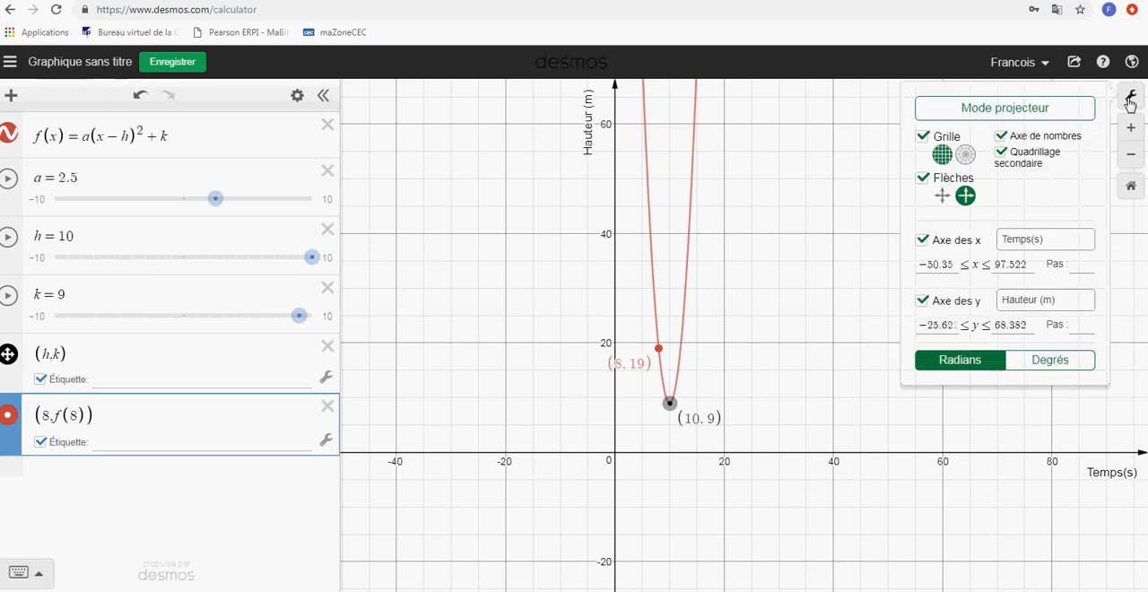
click(1054, 115)
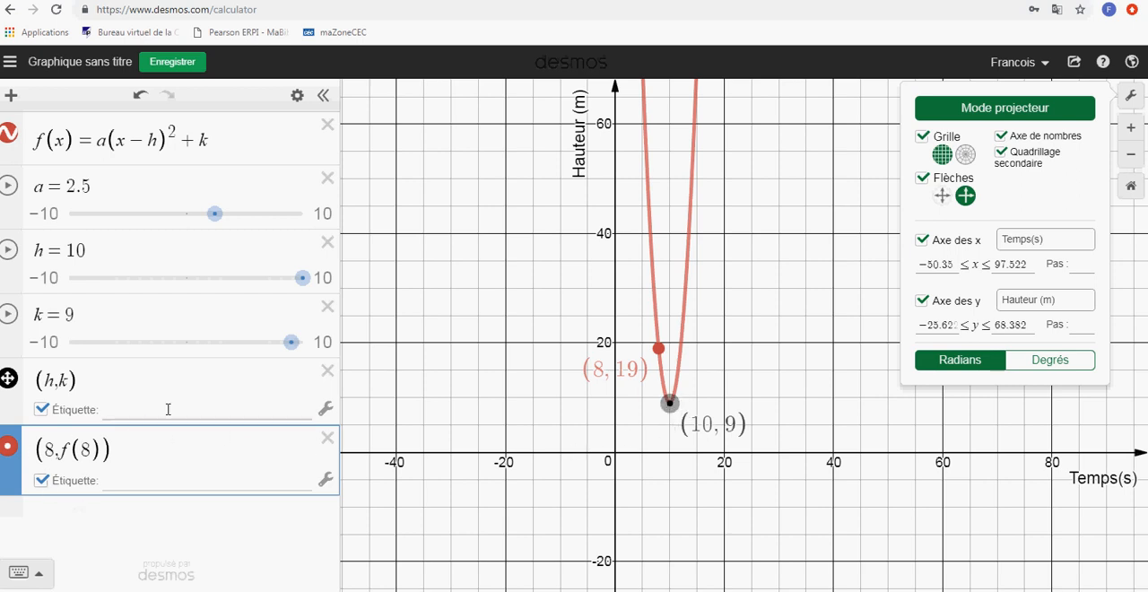
click(429, 357)
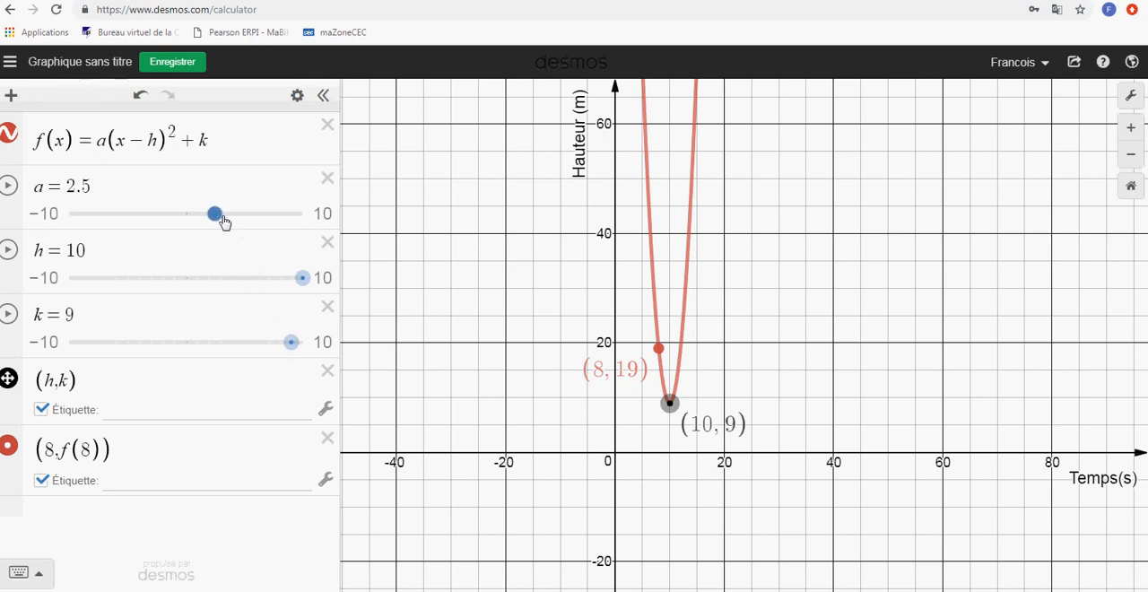
Adjust the parabola's sliders to a = 1, h = 2 and k = 0
mouse_move(215, 220)
mouse_down()
mouse_move(237, 221)
mouse_move(198, 221)
mouse_up()
drag(302, 279, 205, 269)
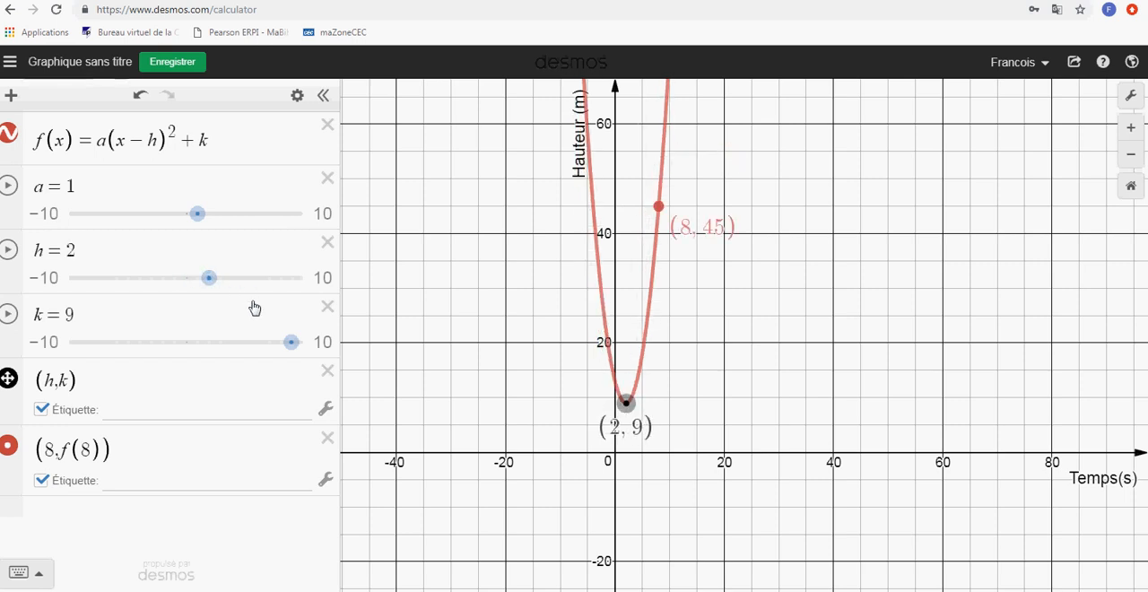
drag(292, 344, 185, 343)
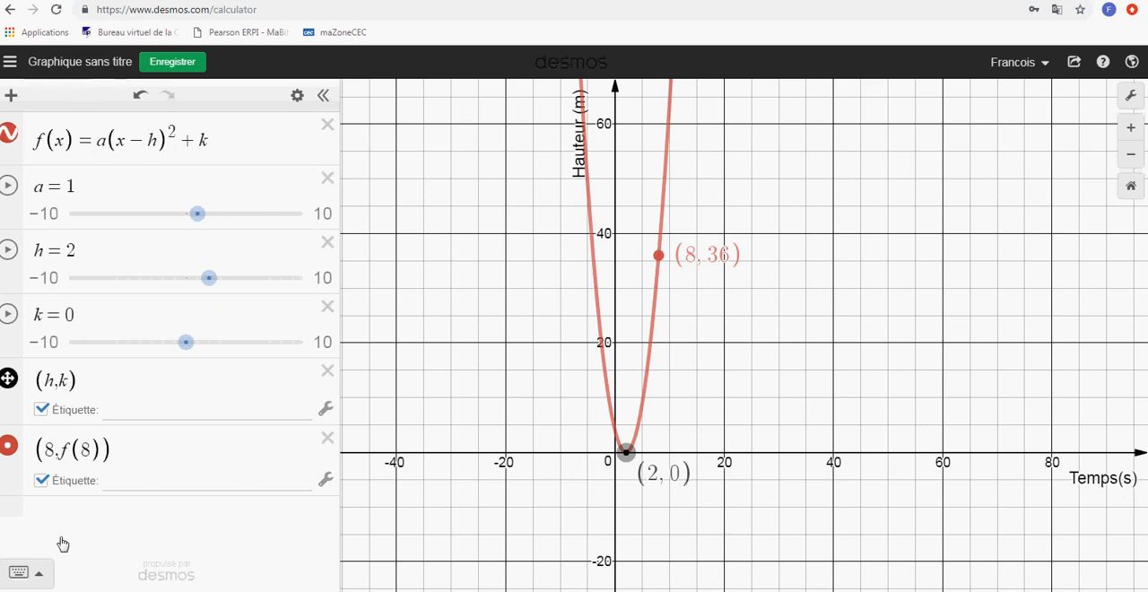
Add the horizontal line y = 40 as a new expression below the points
click(91, 519)
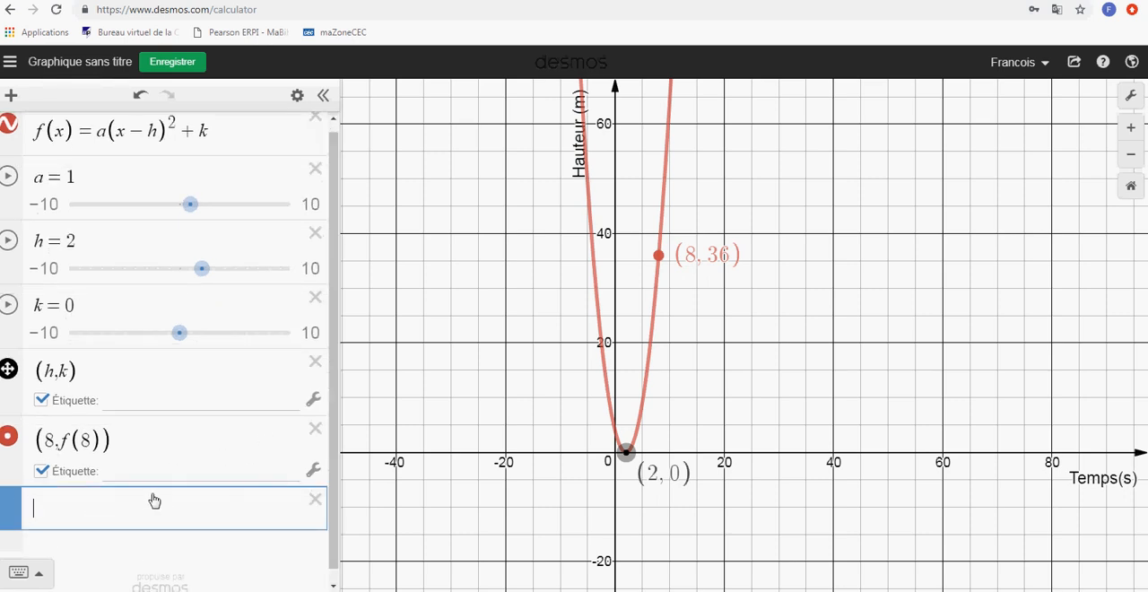
text(y = 40)
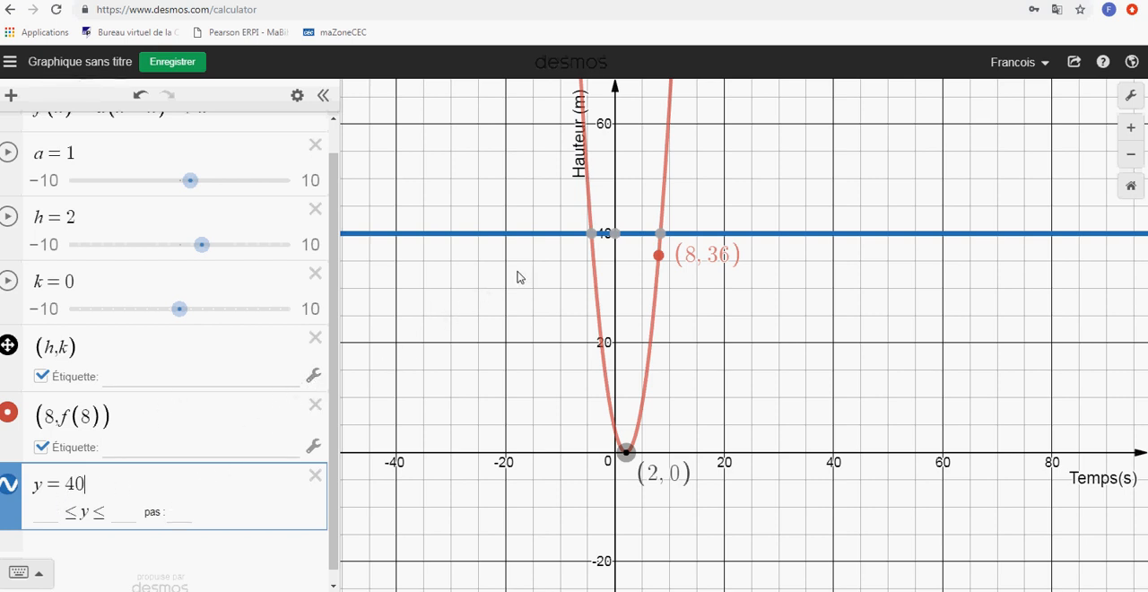
Display the coordinates of both intersection points between the line y = 40 and the parabola
click(546, 218)
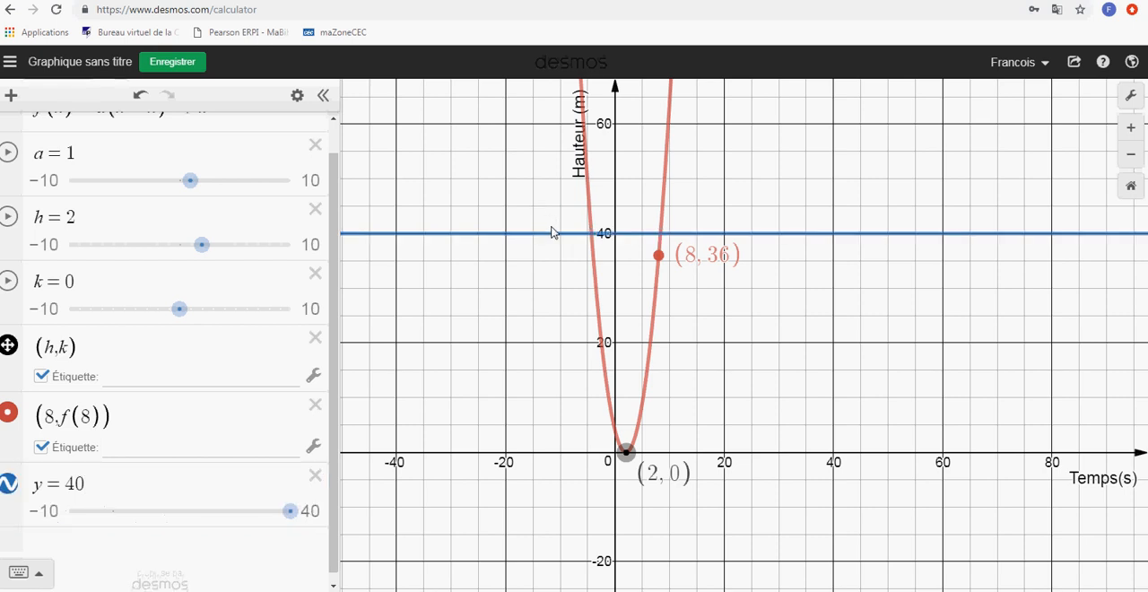
click(559, 235)
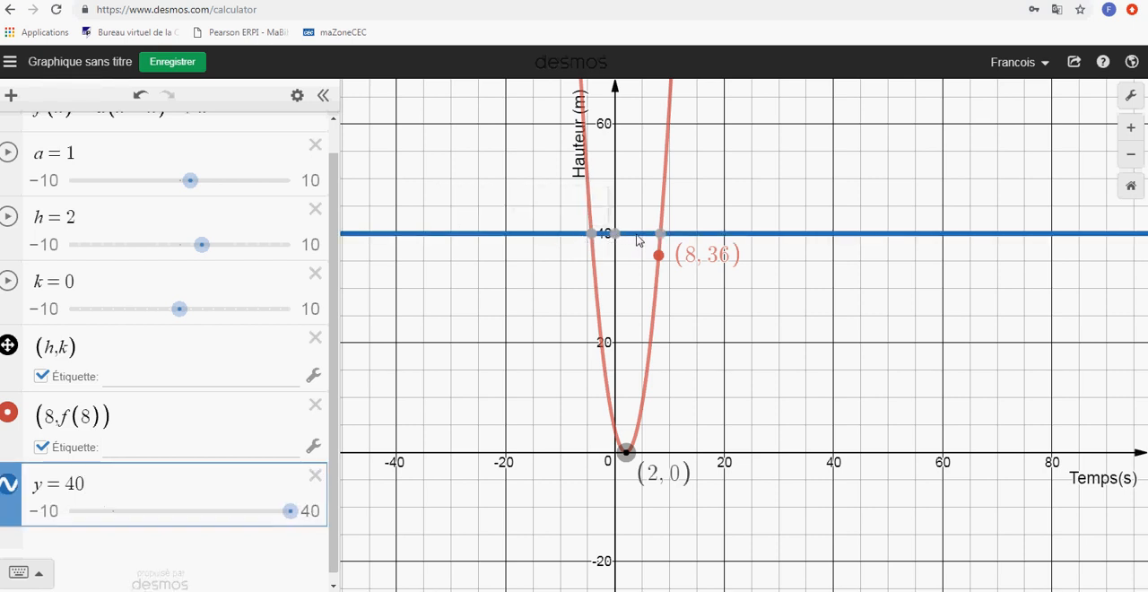
mouse_move(661, 239)
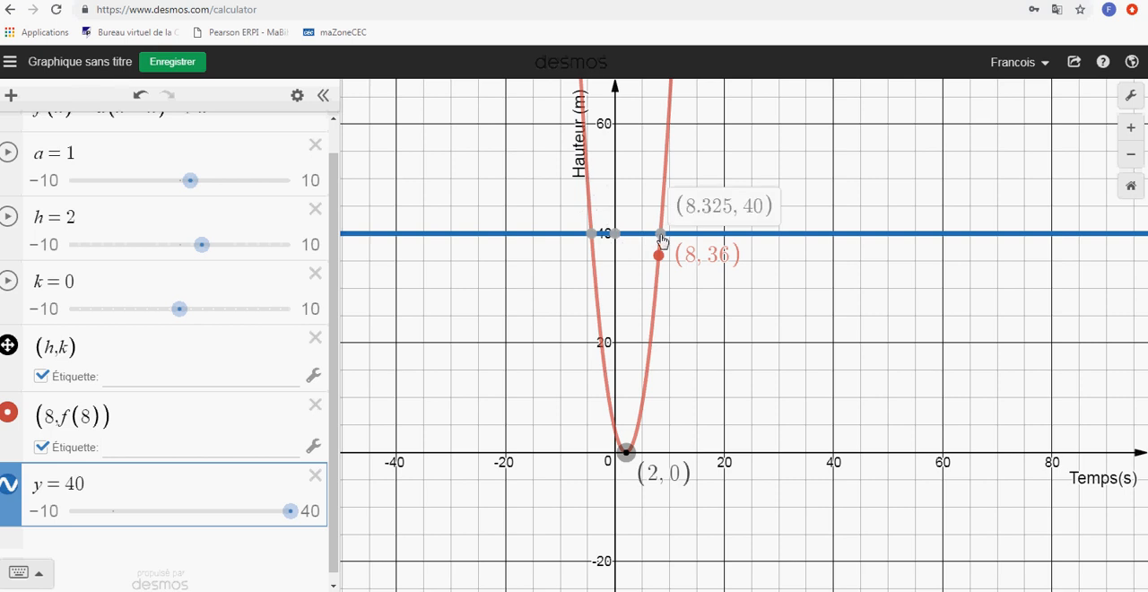
click(591, 237)
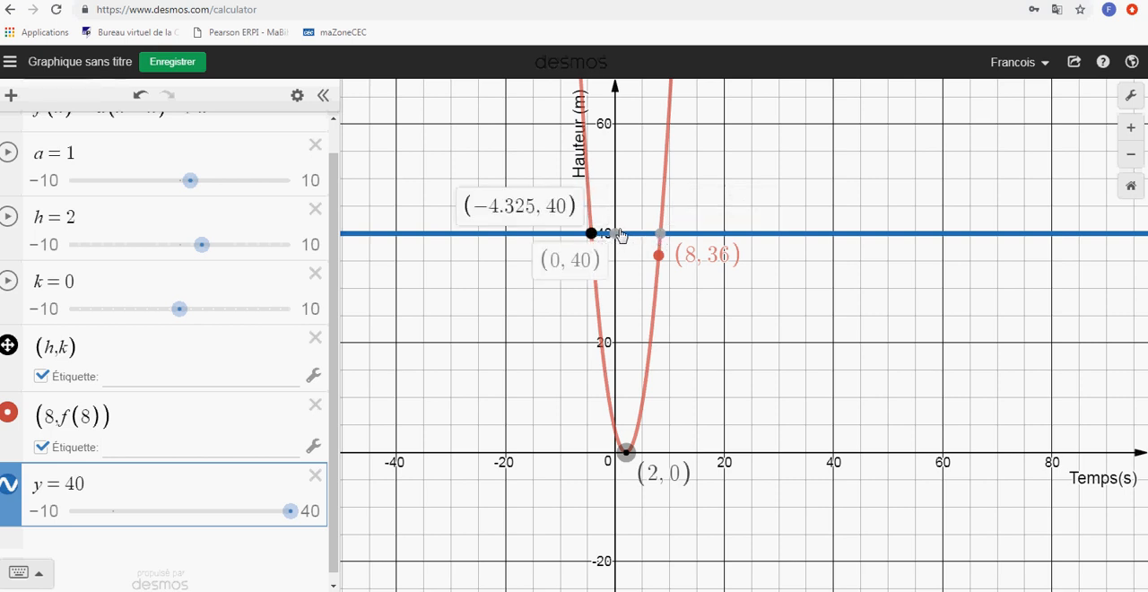
click(662, 235)
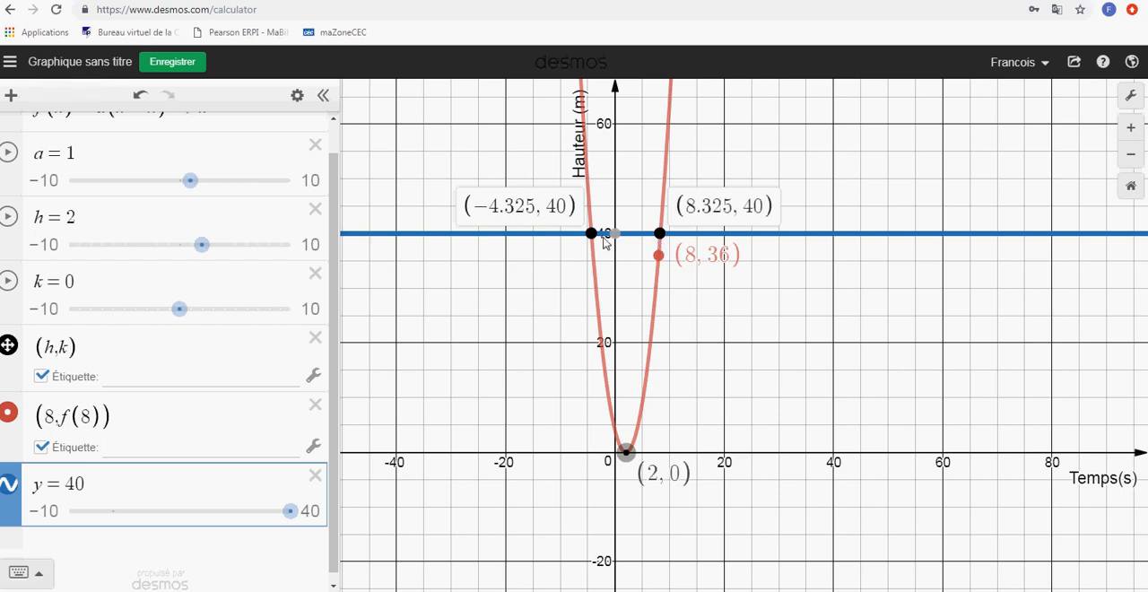
Hide the point (8, f(8)) and pin the coordinate labels of both intersections of y = 40 with the parabola
mouse_move(615, 241)
click(8, 412)
click(660, 235)
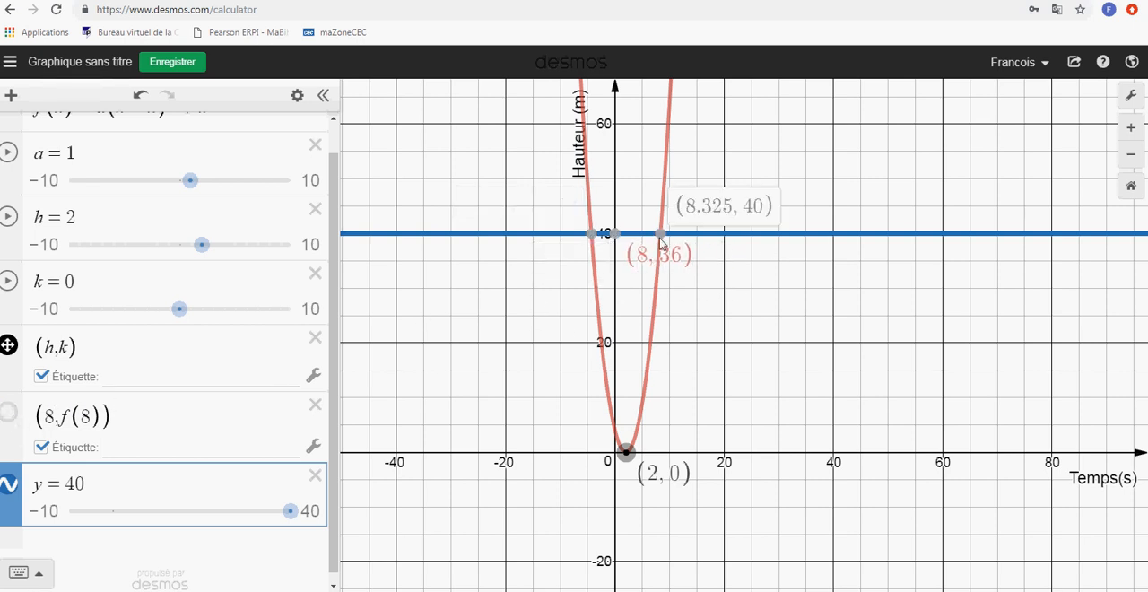
click(592, 236)
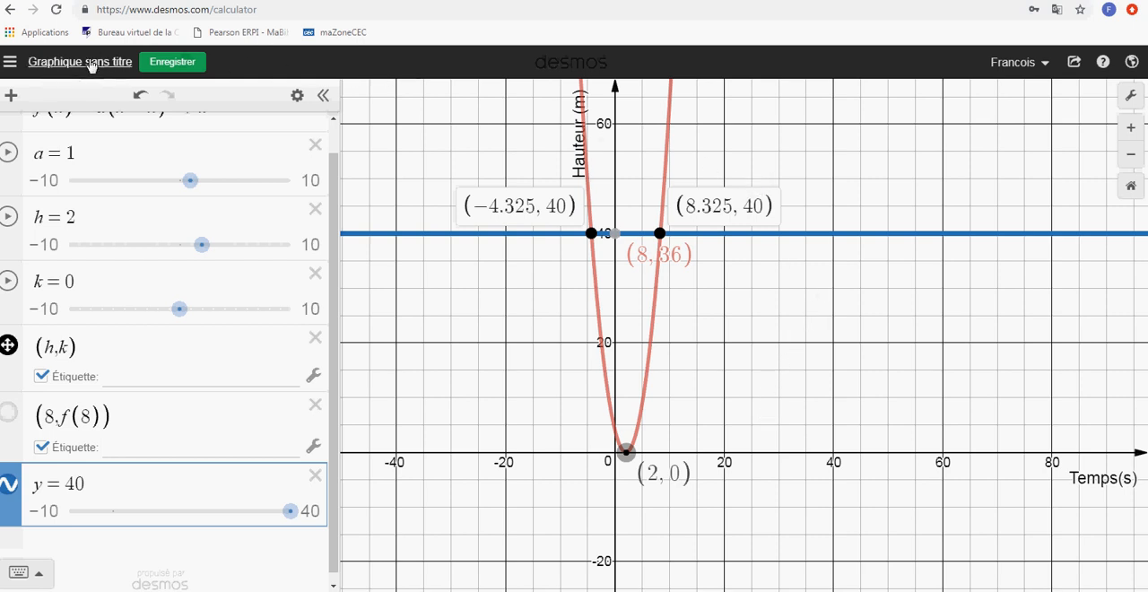
Save the graph and store a duplicate of it under the title "essai 5"
click(171, 61)
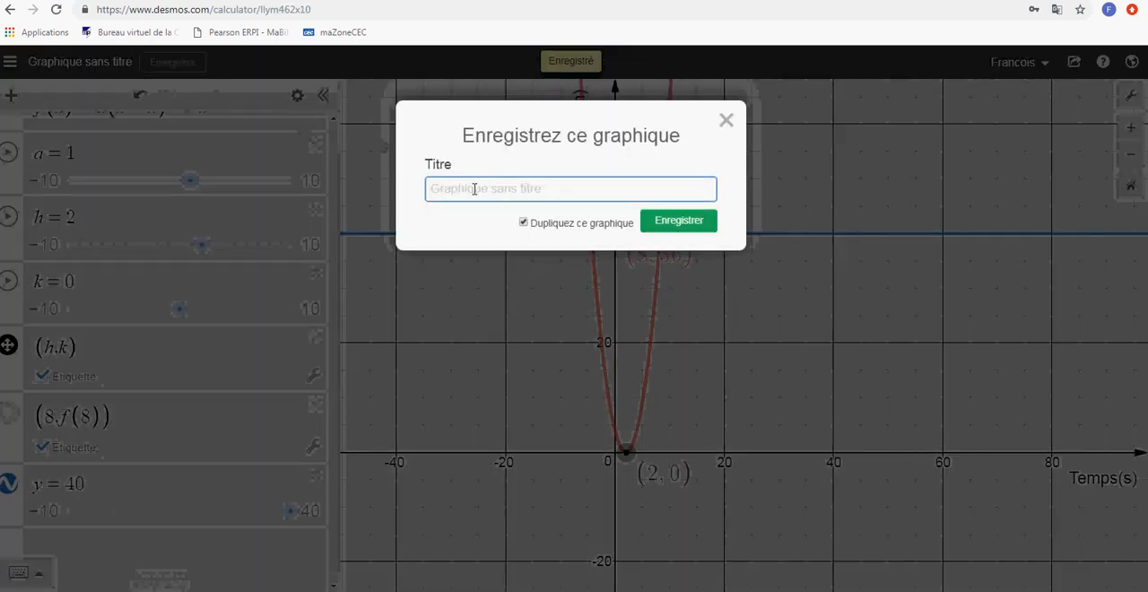
click(474, 189)
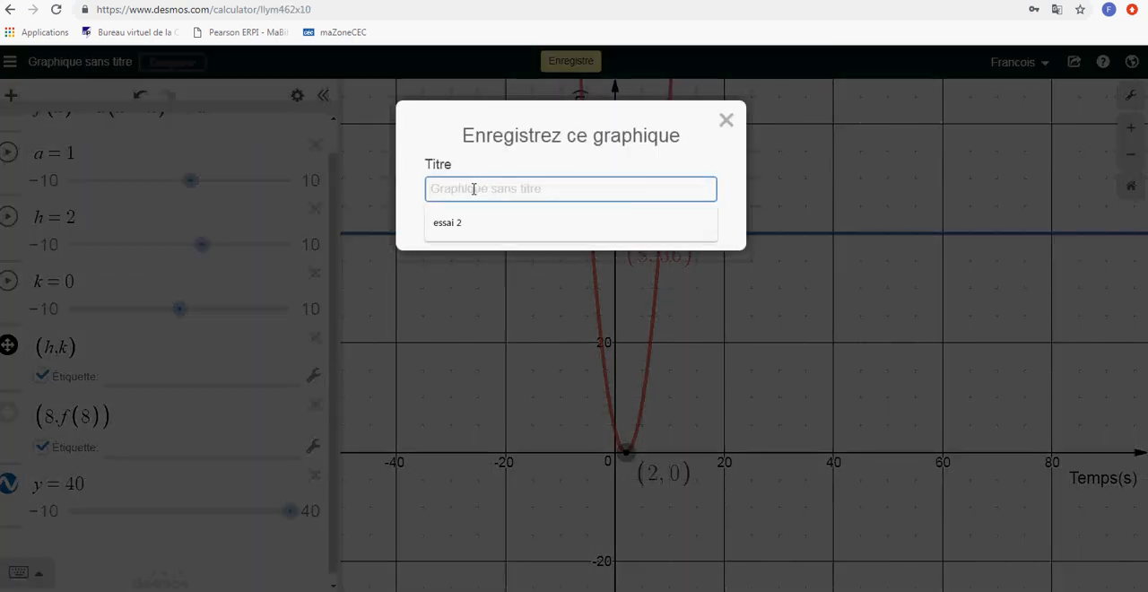
text(essai 5)
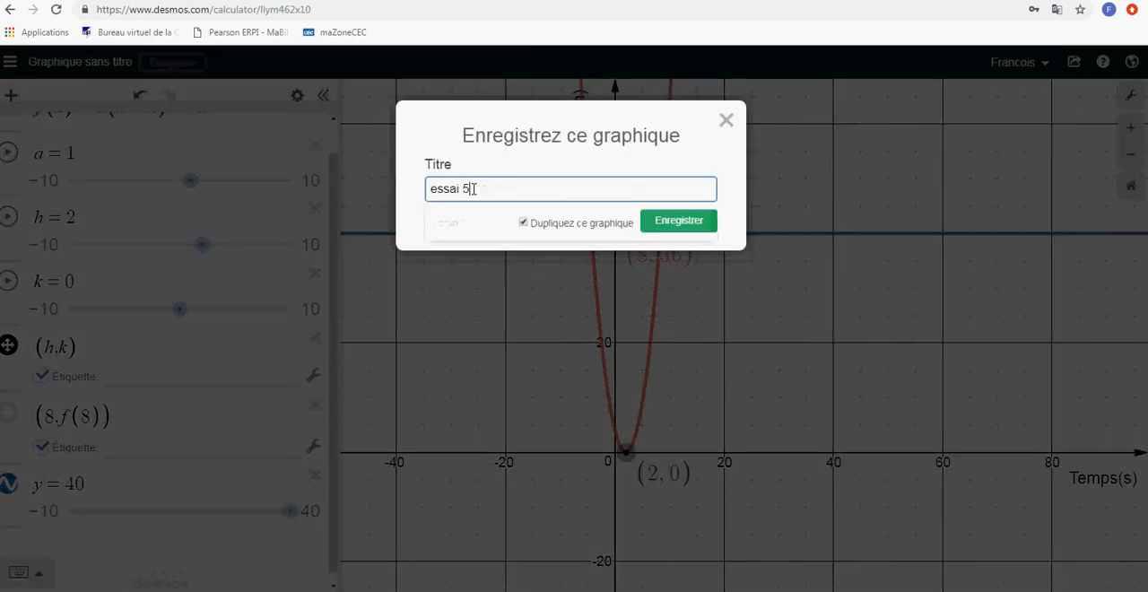
click(696, 222)
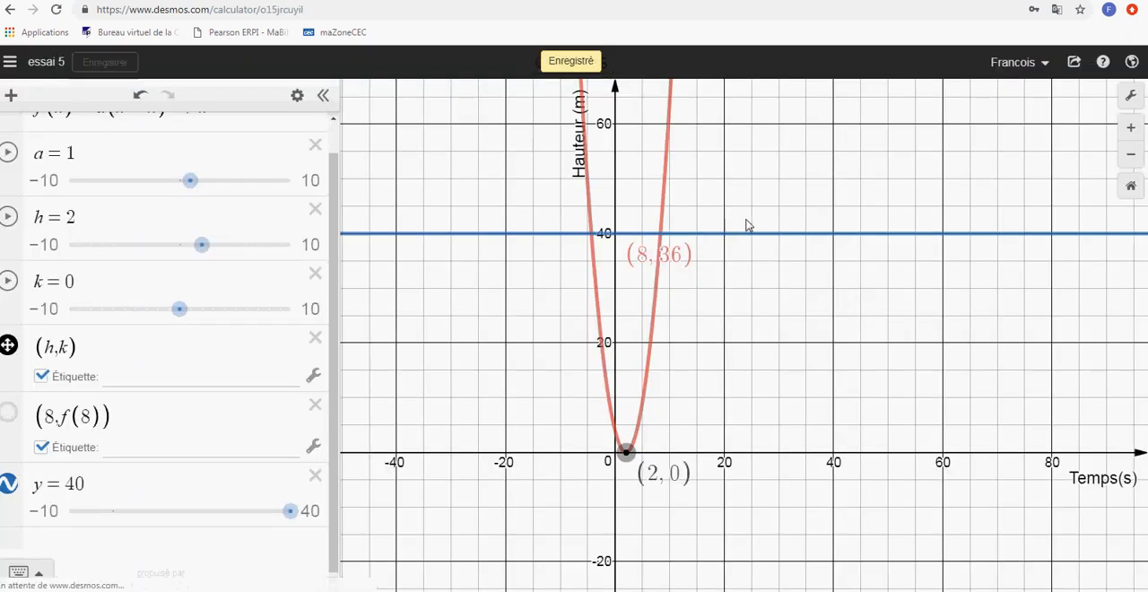
Copy the share link of the graph "essai 5" and open it in a new browser tab
click(1074, 63)
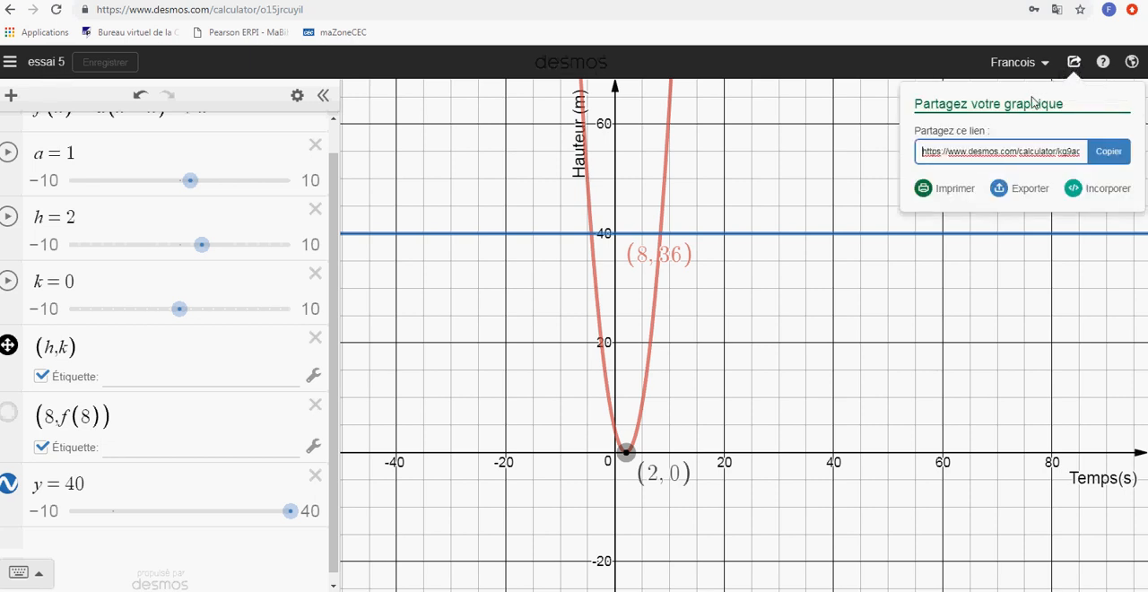
click(1014, 154)
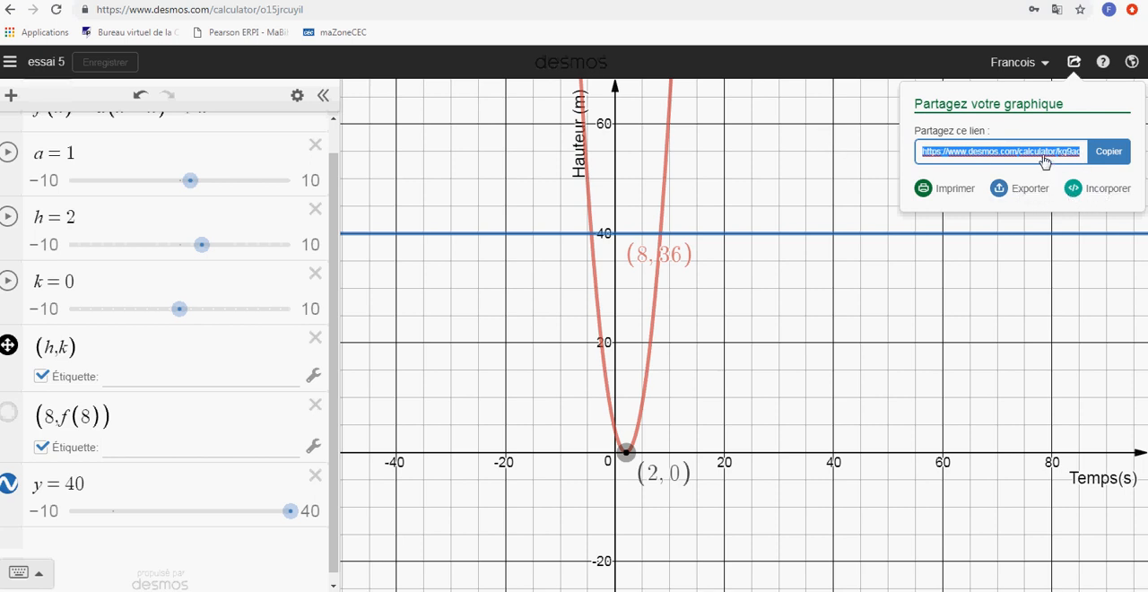
click(350, 1)
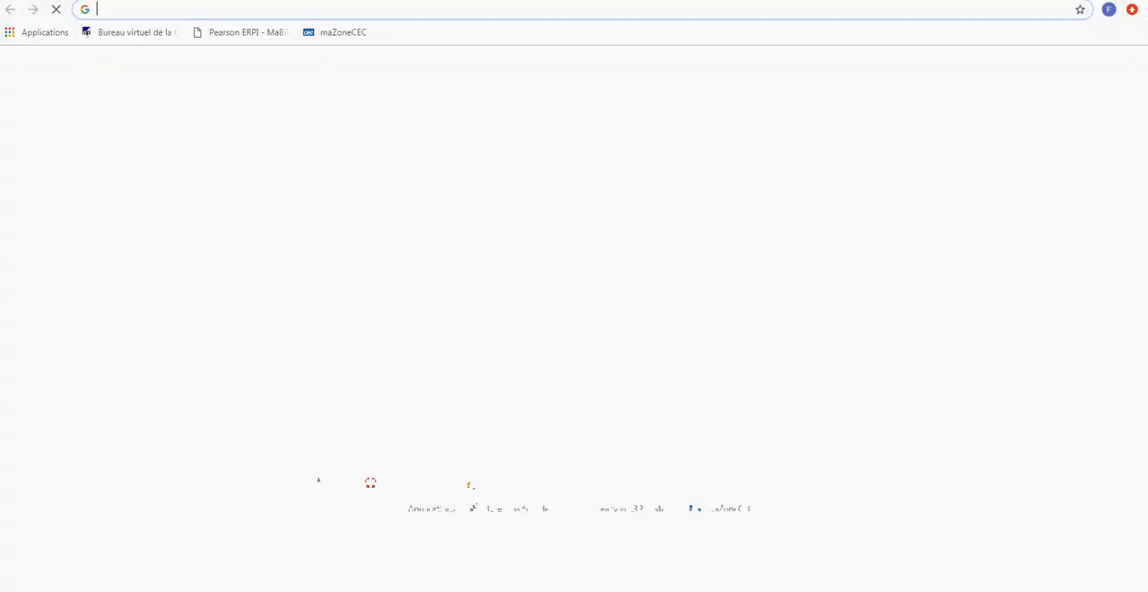
text(https://www.desmos.com/calculator/kg9adwvxhr)
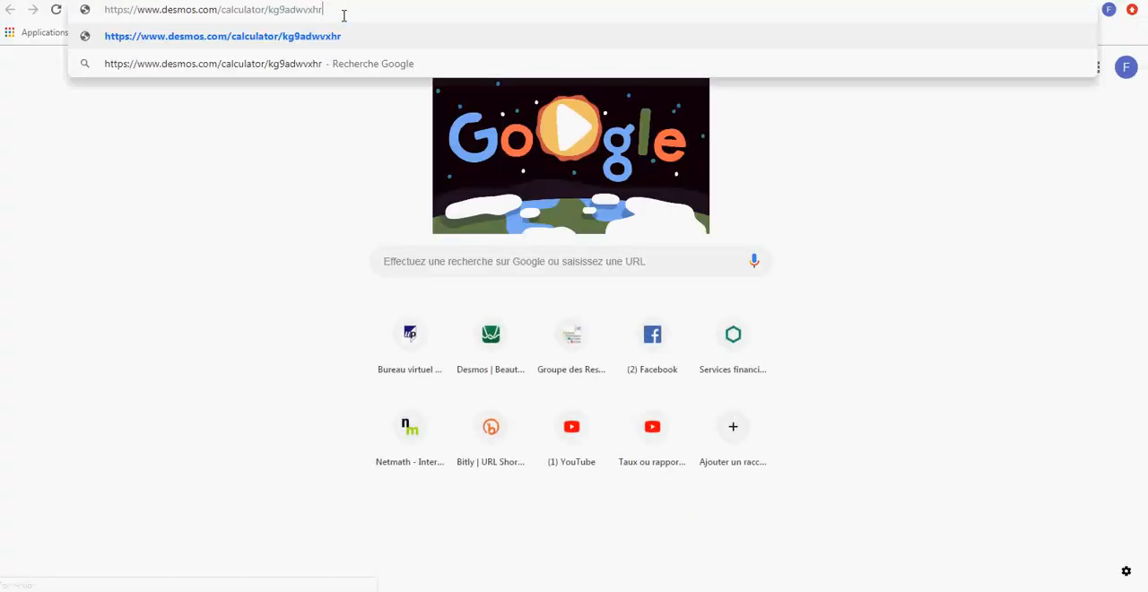
key(Return)
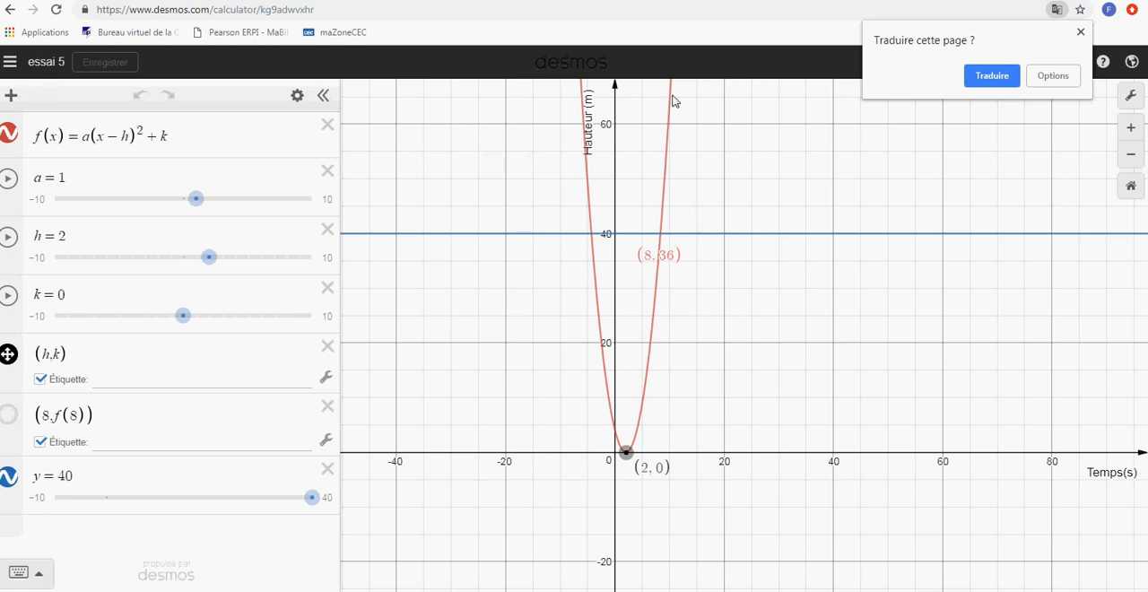
Open the saved graph "Forme symétrique" from the list of saved graphs
click(8, 64)
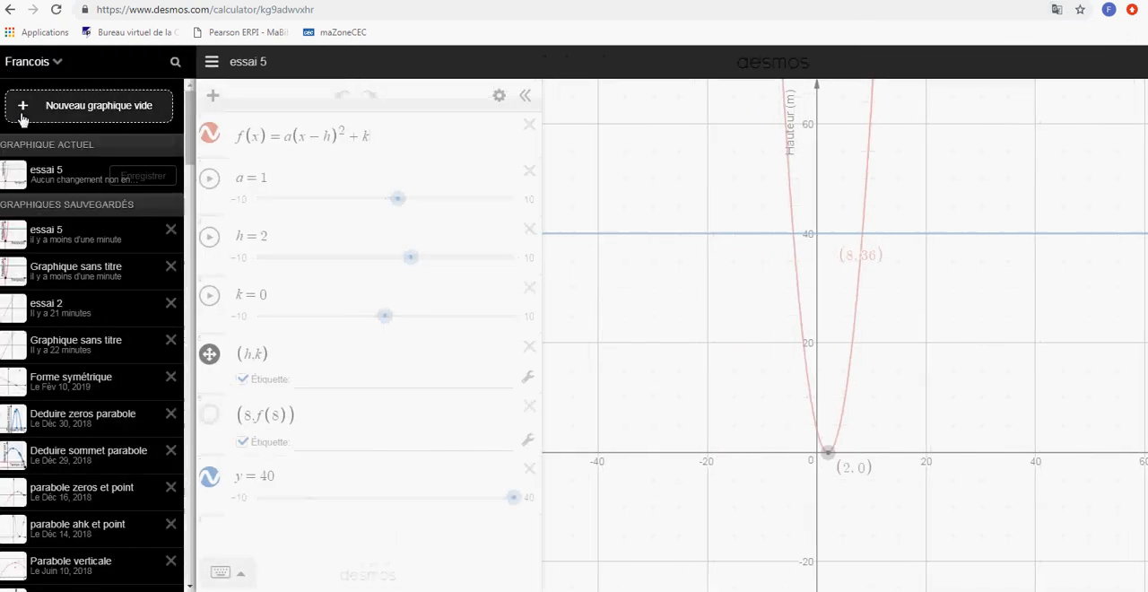
click(66, 383)
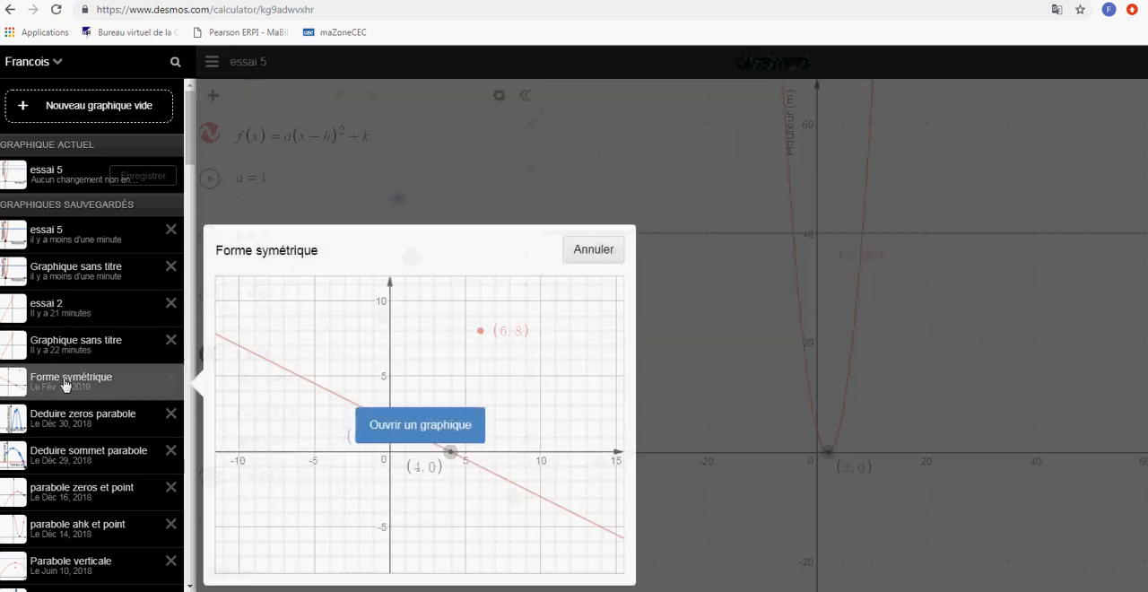
click(392, 427)
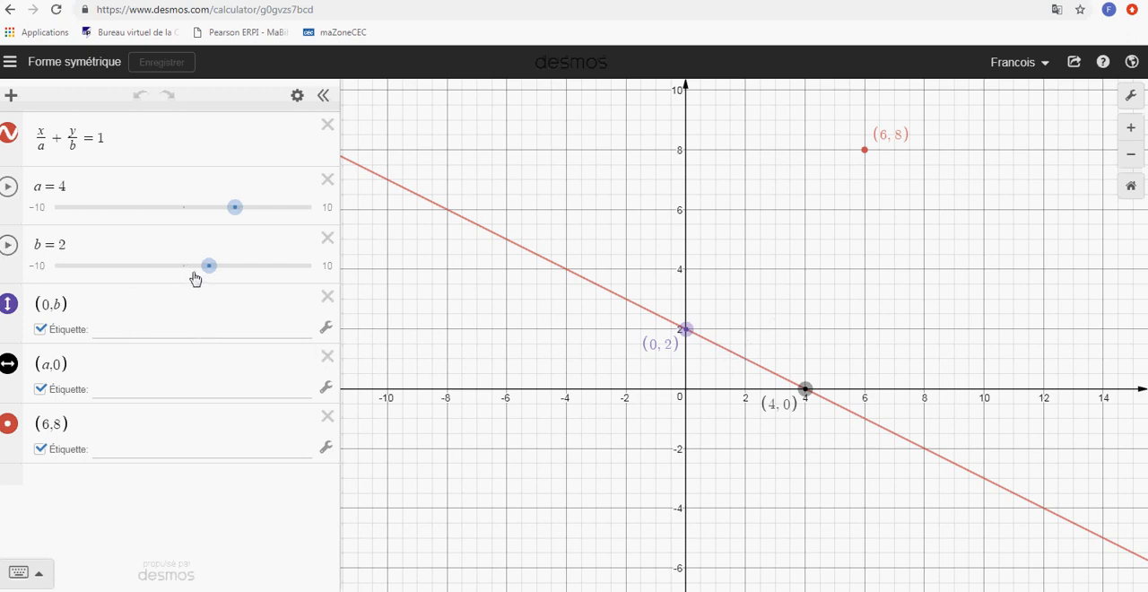
Set the line's sliders to b = 3 and a = -3, and move its intercept points to (-2, 0) and (0, 4.5)
mouse_move(208, 265)
mouse_down()
mouse_move(266, 270)
mouse_move(224, 269)
mouse_up()
drag(234, 210, 141, 225)
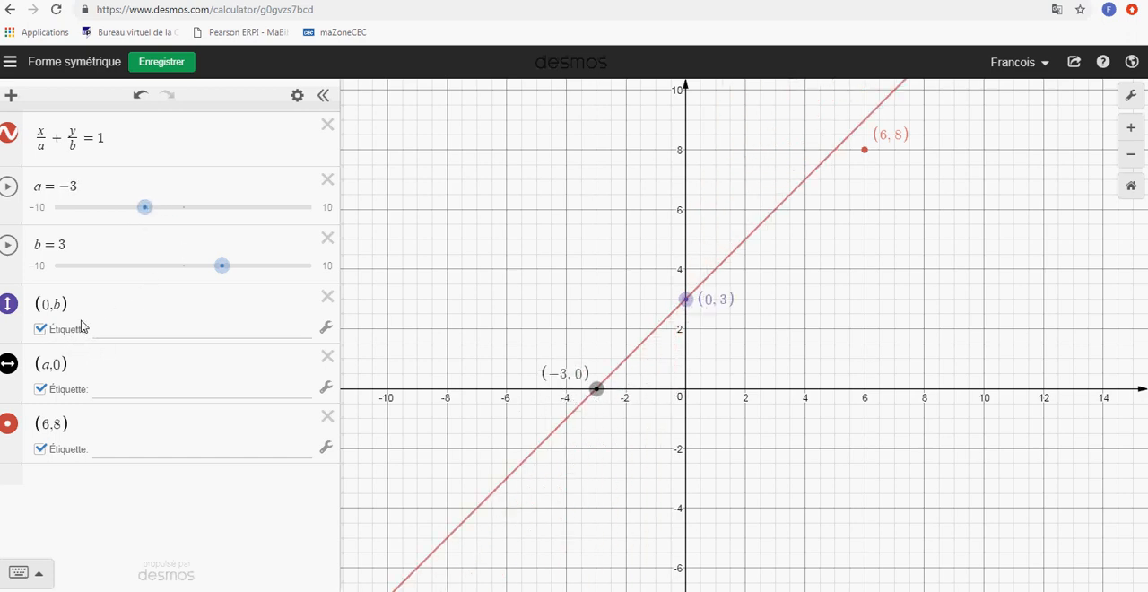
drag(596, 389, 625, 388)
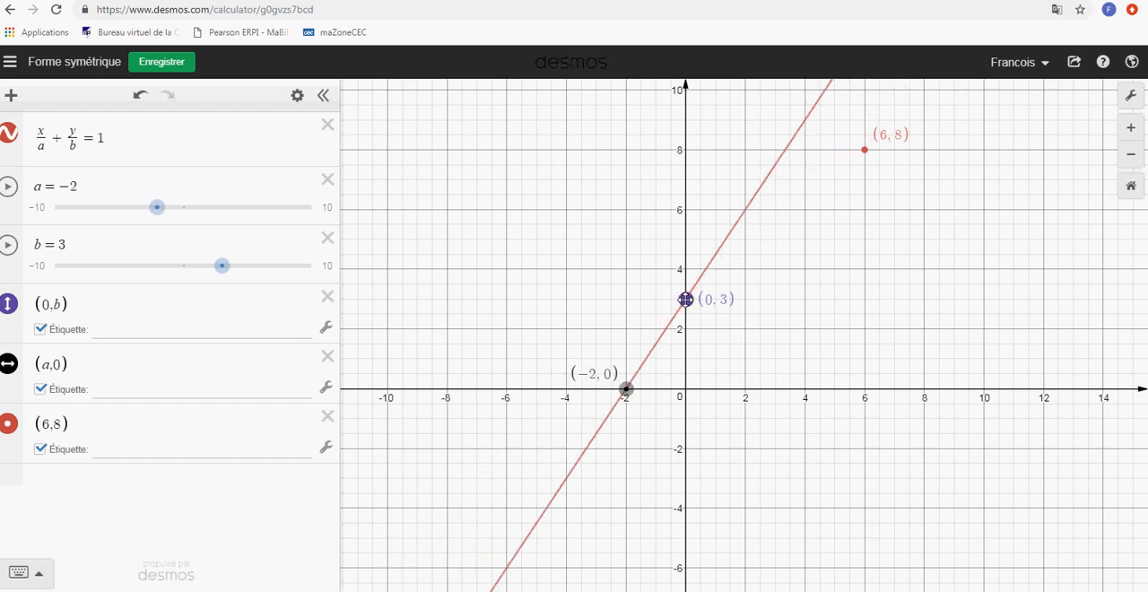
drag(685, 300, 684, 255)
Add a labelled movable point (x_1, y_1) with sliders for both coordinates and place it at about (4.27, 2.73)
click(132, 492)
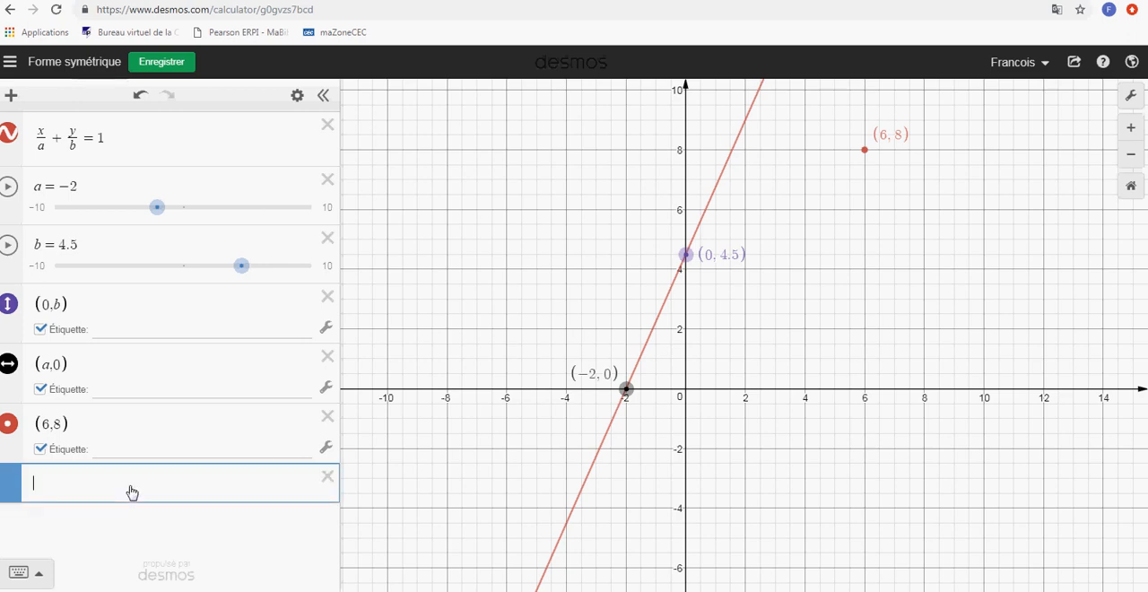
text((x)
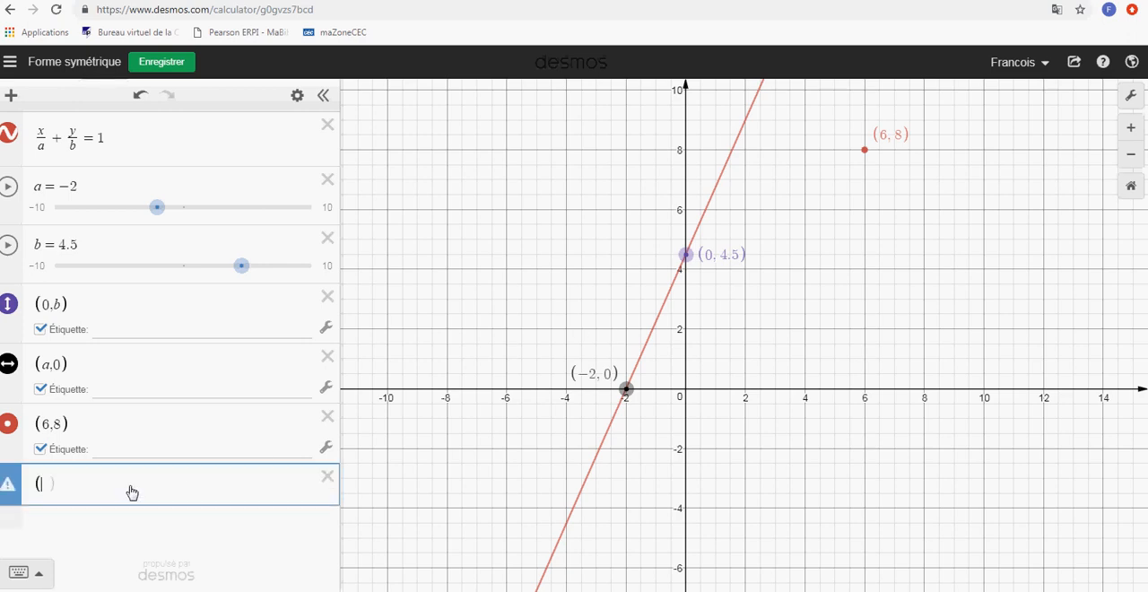
text(_1)
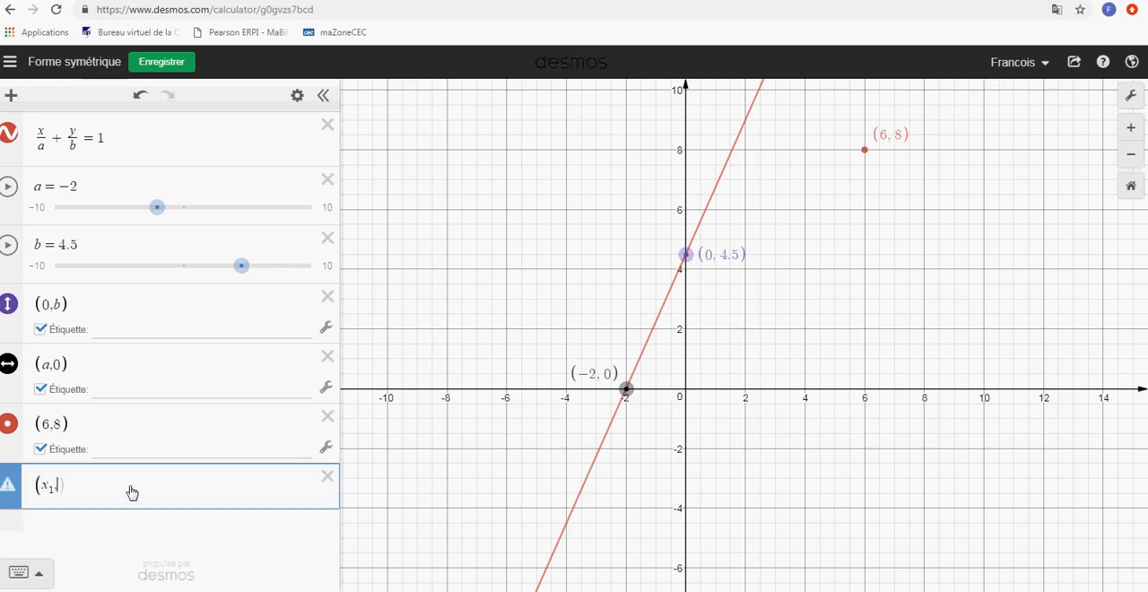
text(,y_1)
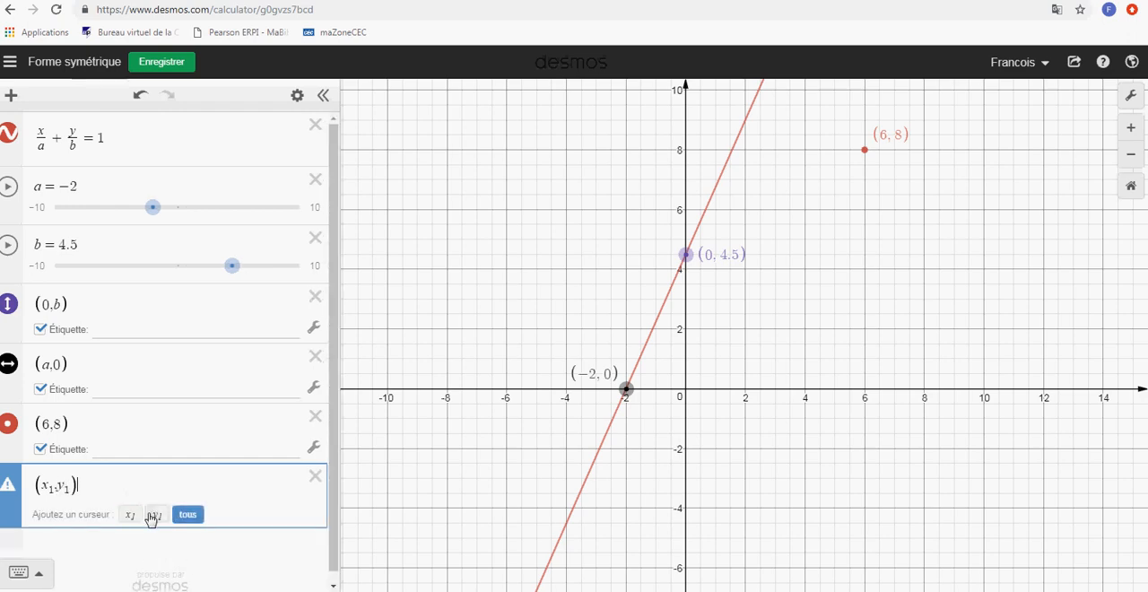
click(192, 516)
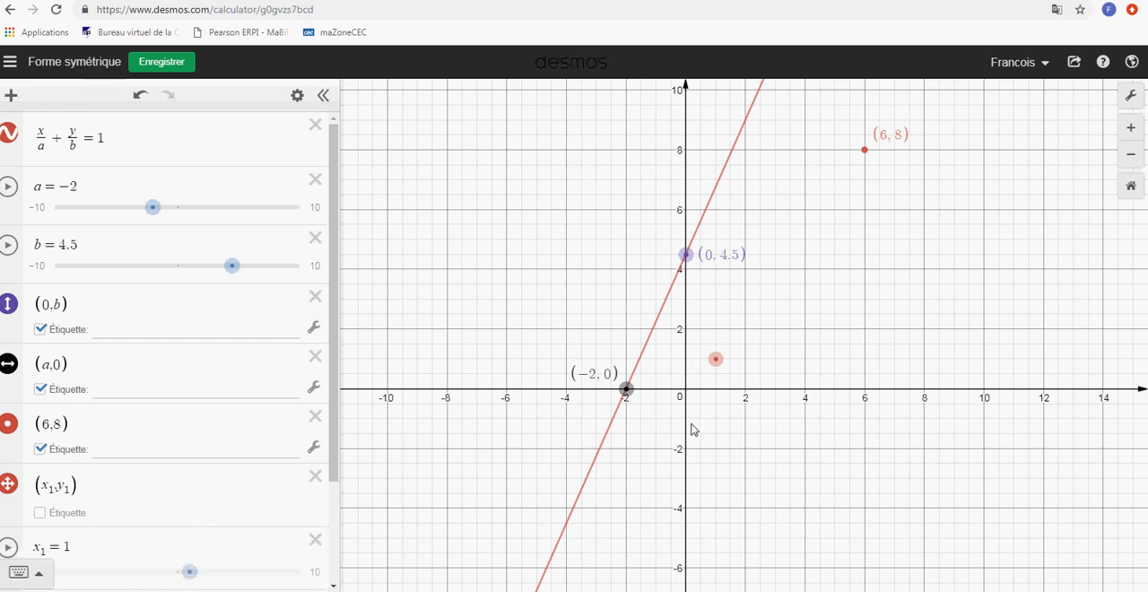
click(39, 513)
drag(720, 358, 812, 305)
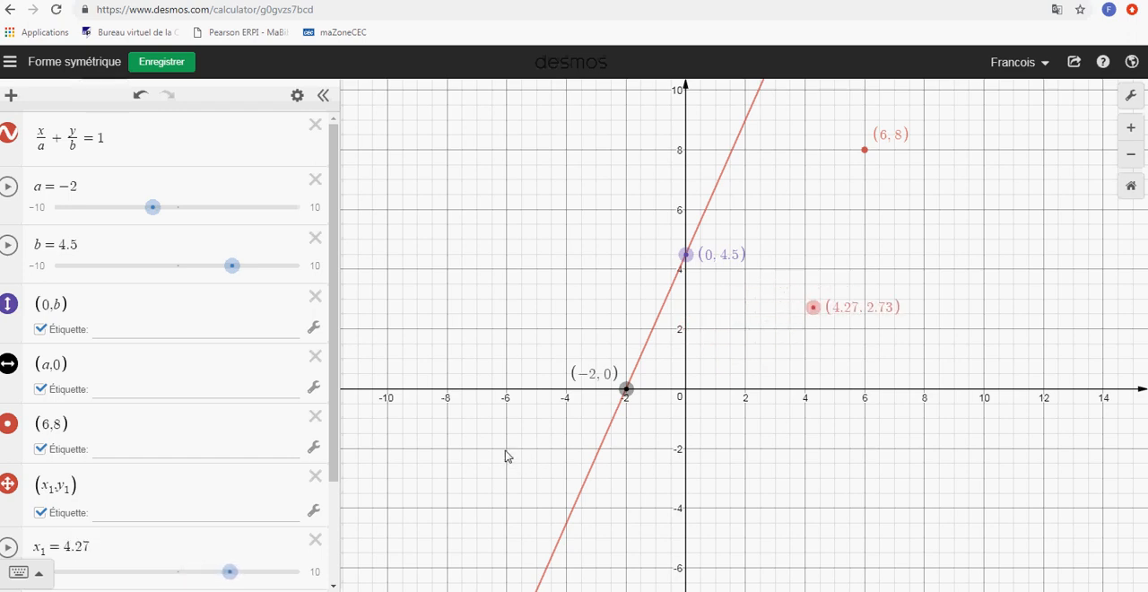
Open the range and step settings of the x_1 slider and of the y_1 slider
scroll(319, 477, down, 2)
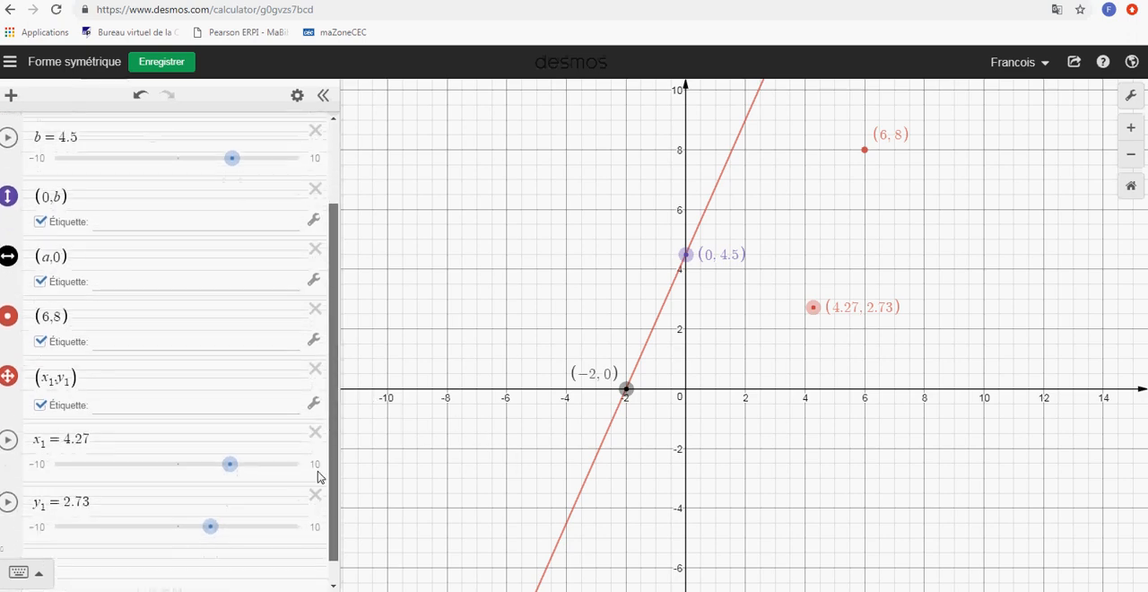
click(314, 464)
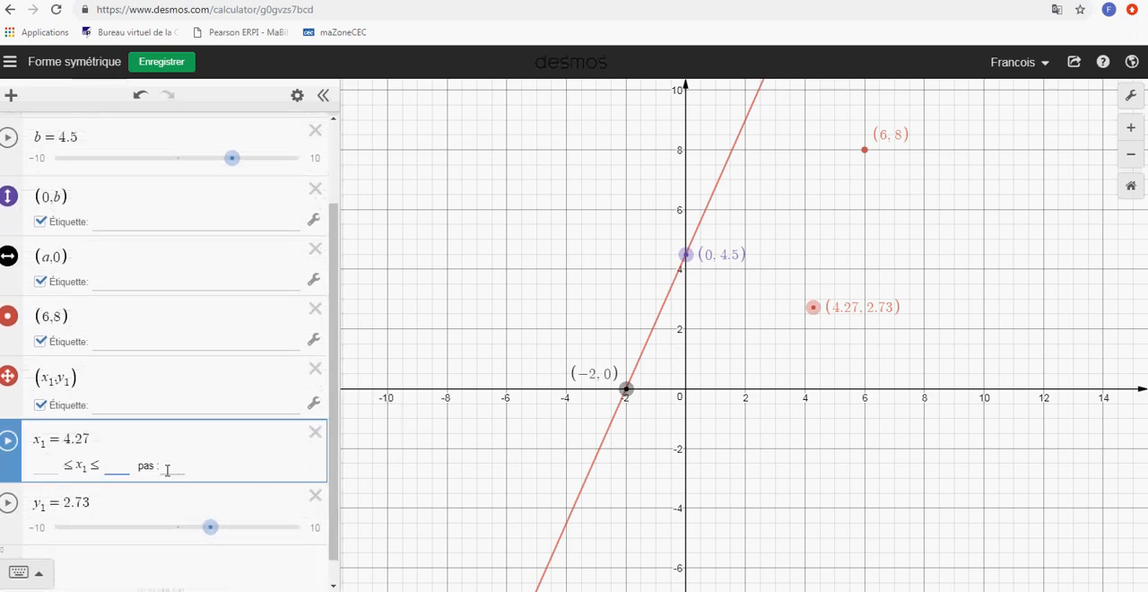
click(305, 529)
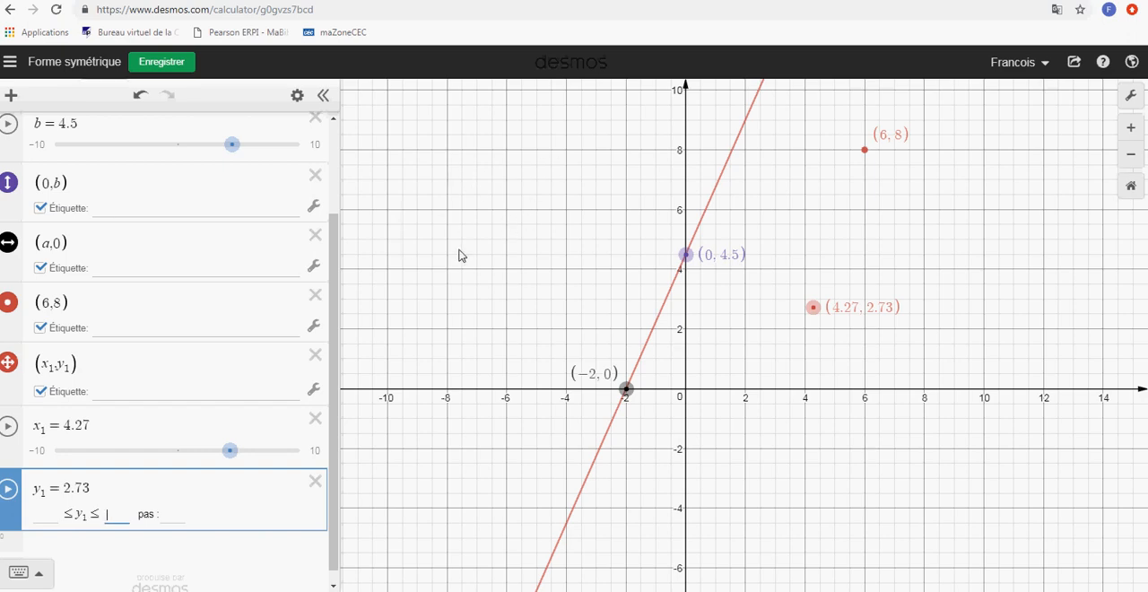
scroll(482, 264, down, 3)
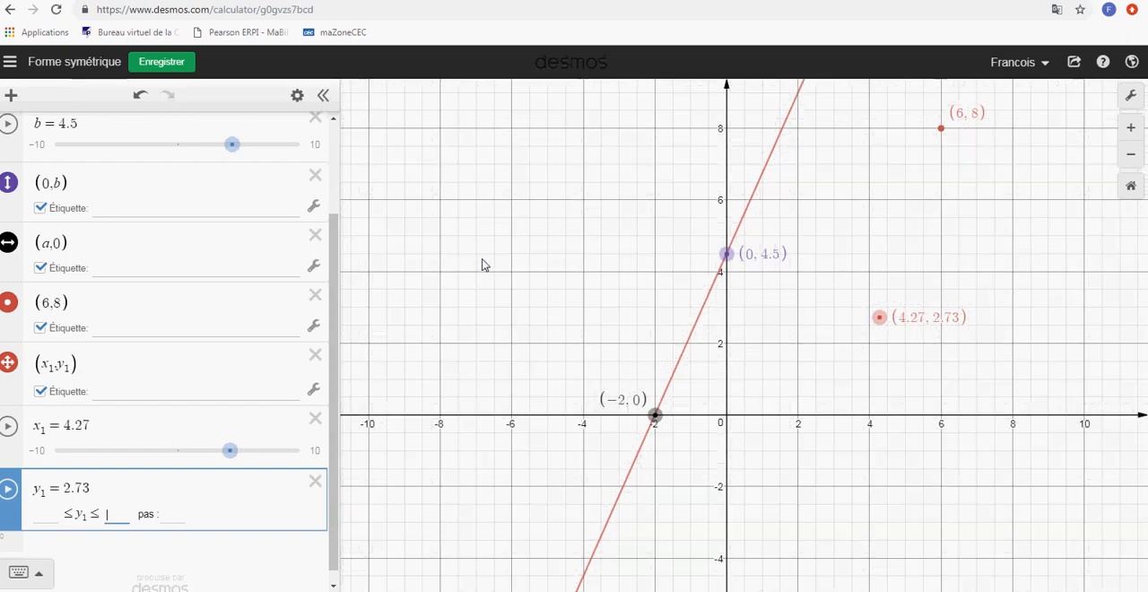